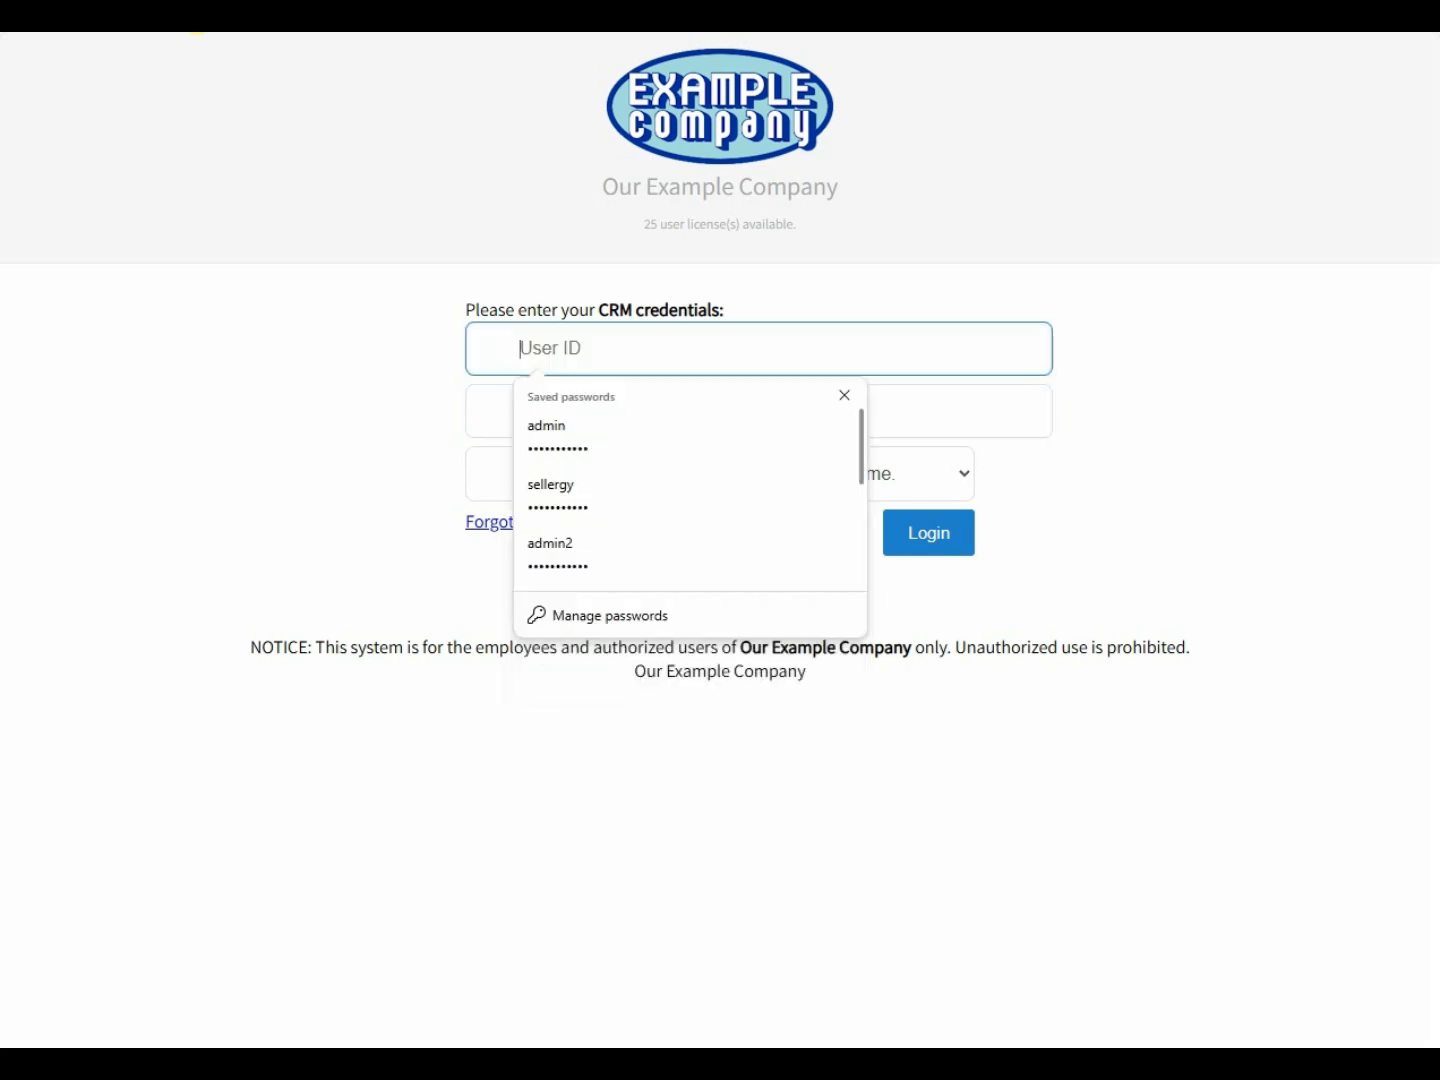
- Log in to the CRM as sales.service with the account password and decline the browser's offer to save it
{"action": "type", "text": "sales.service"}
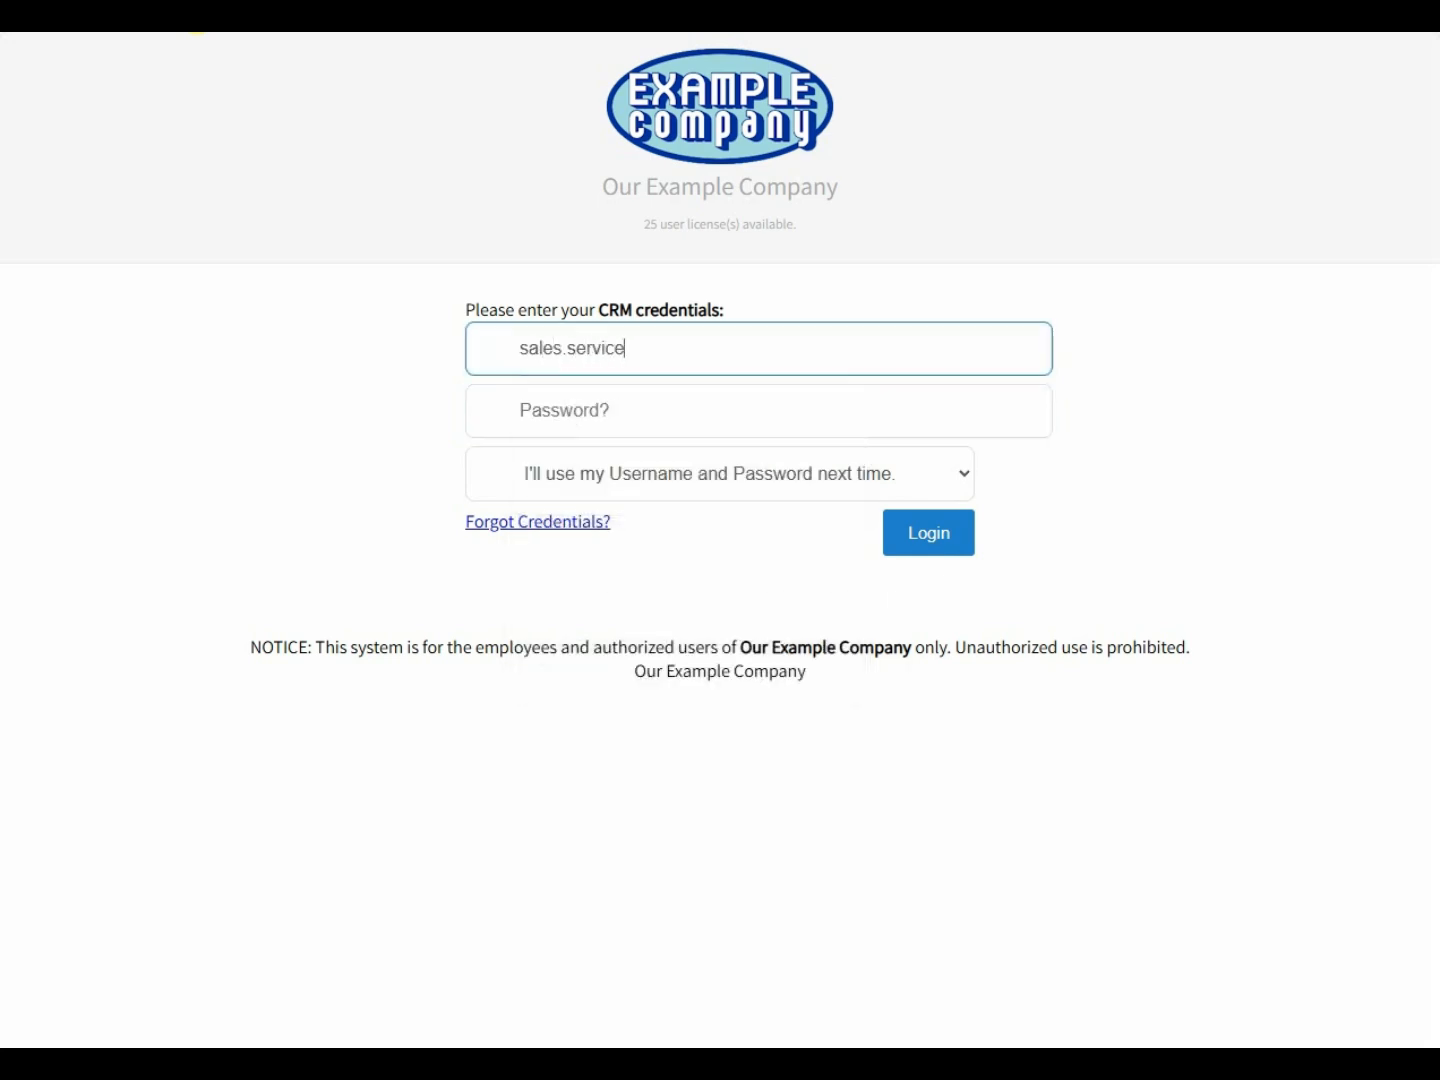
{"action": "key", "text": "Tab"}
{"action": "type", "text": "••"}
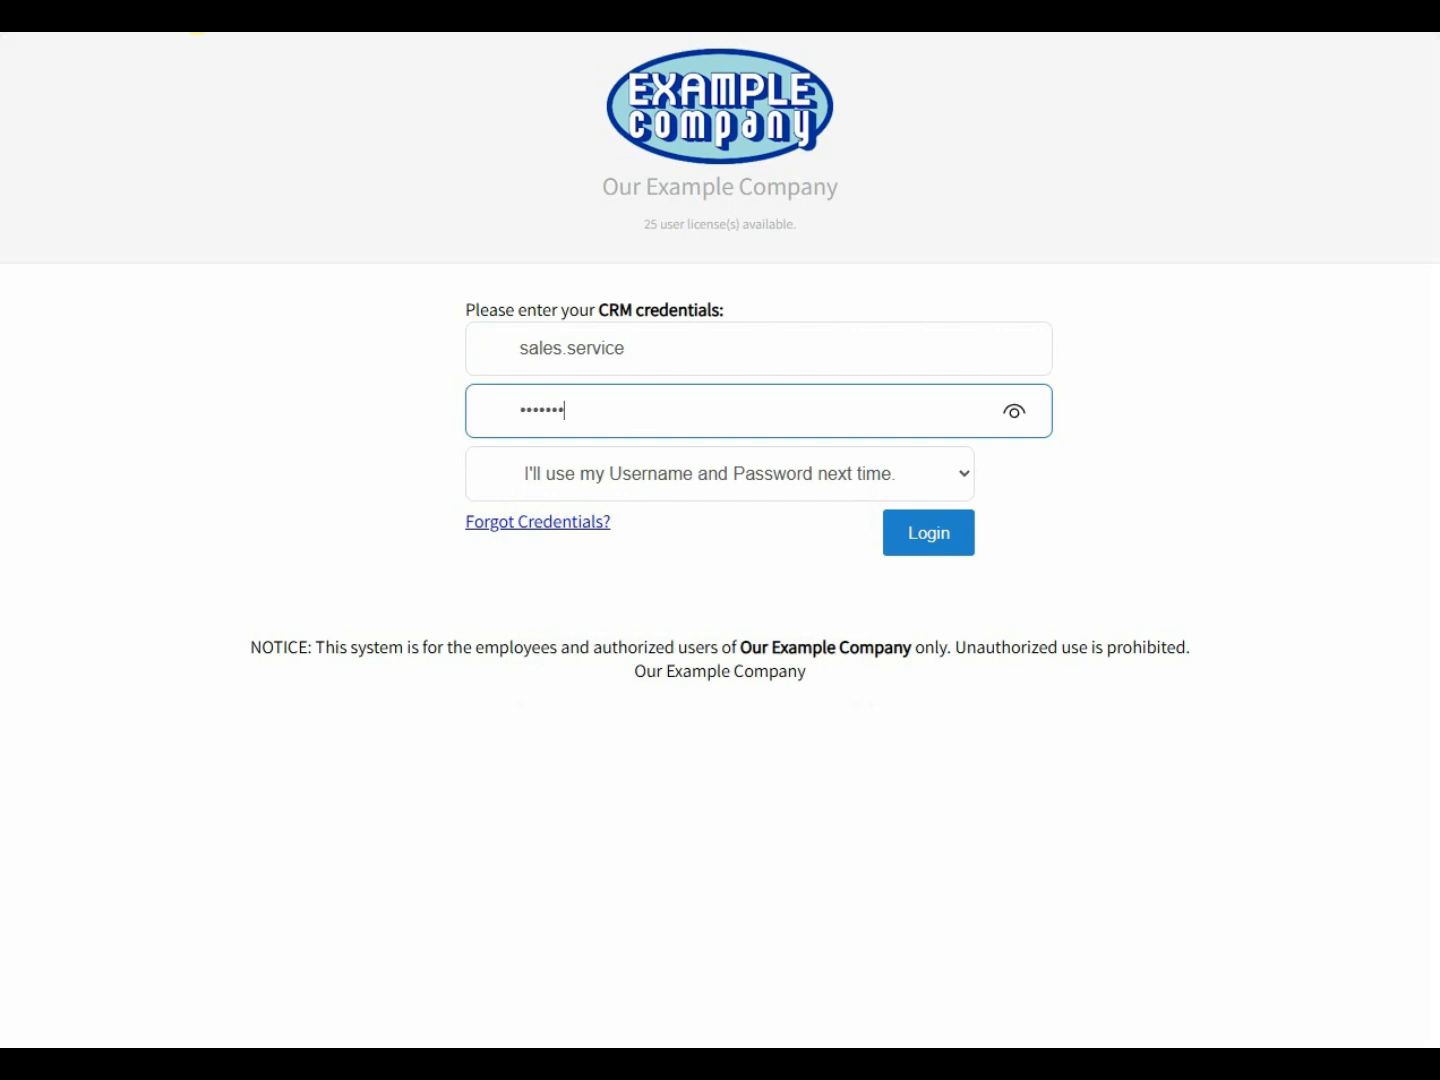
{"action": "key", "text": "Return"}
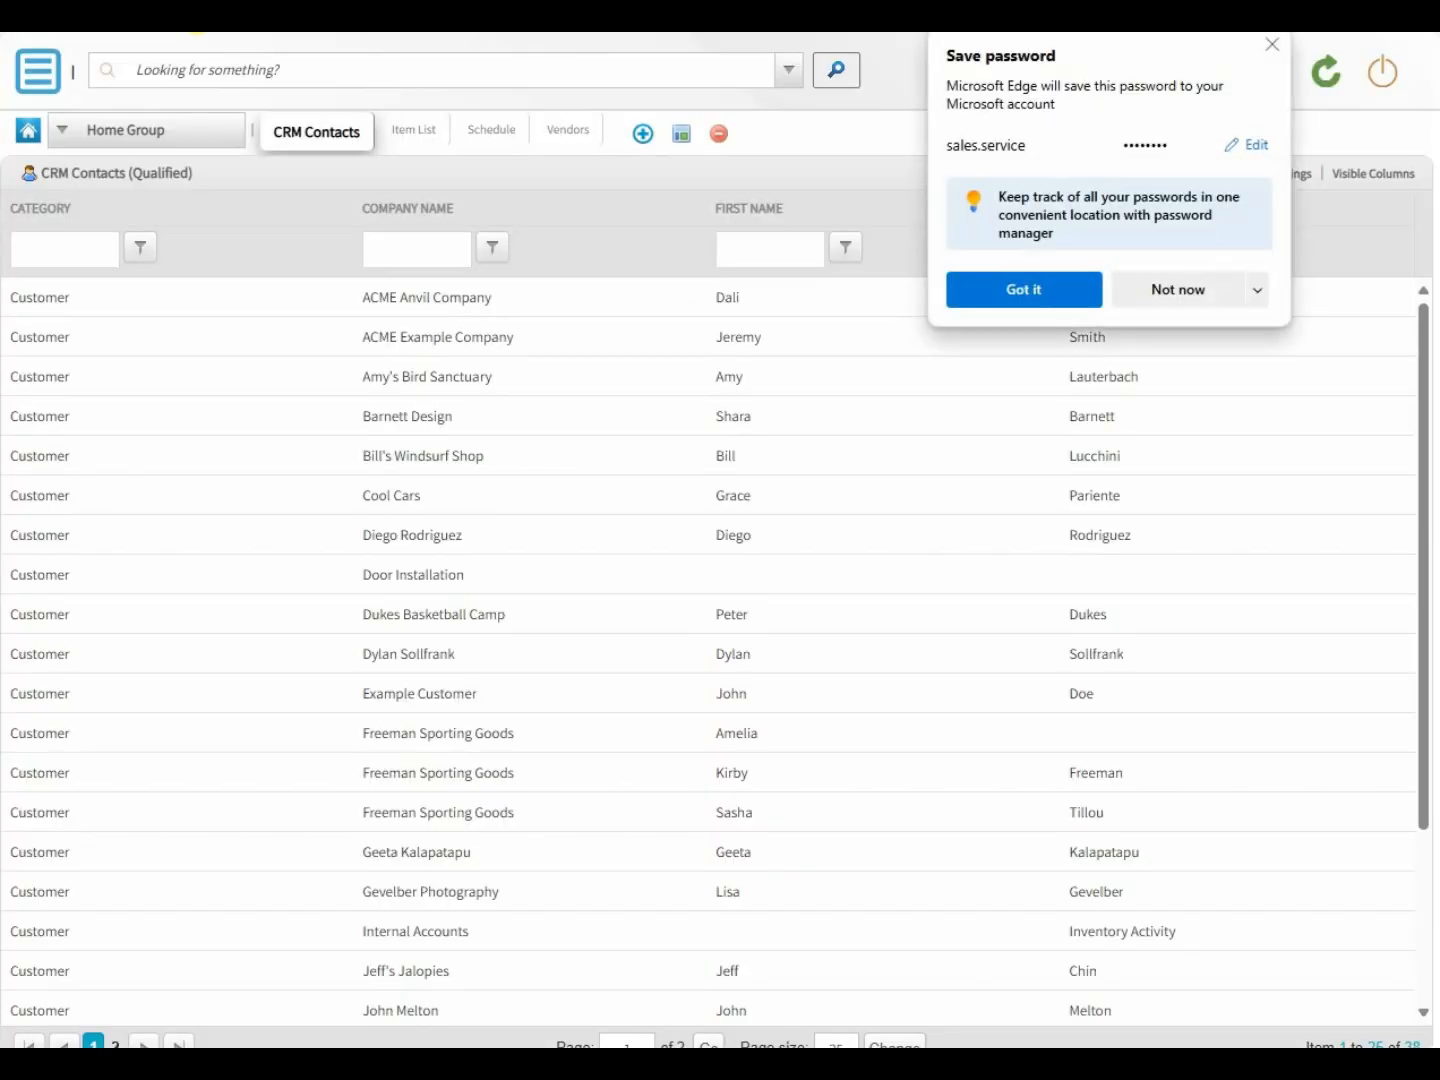
{"action": "left_click", "coordinate": [1176, 291]}
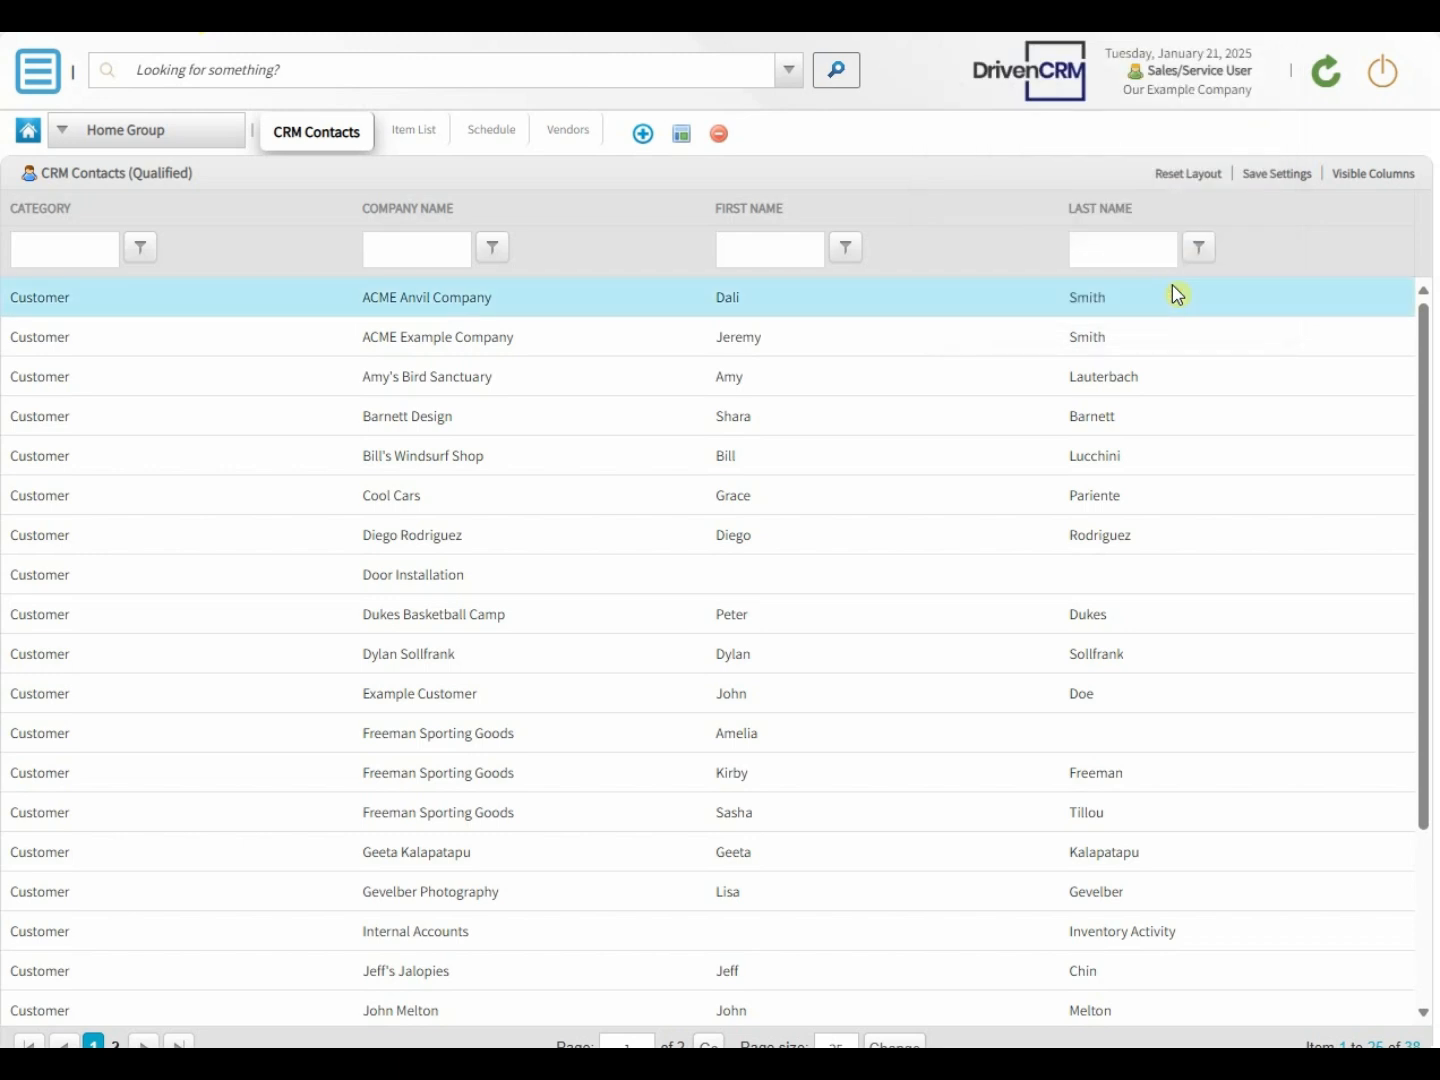
- Create a new proposal for the customer Amy's Bird Sanctuary with the description "Installation of new pond"
{"action": "left_click", "coordinate": [38, 70]}
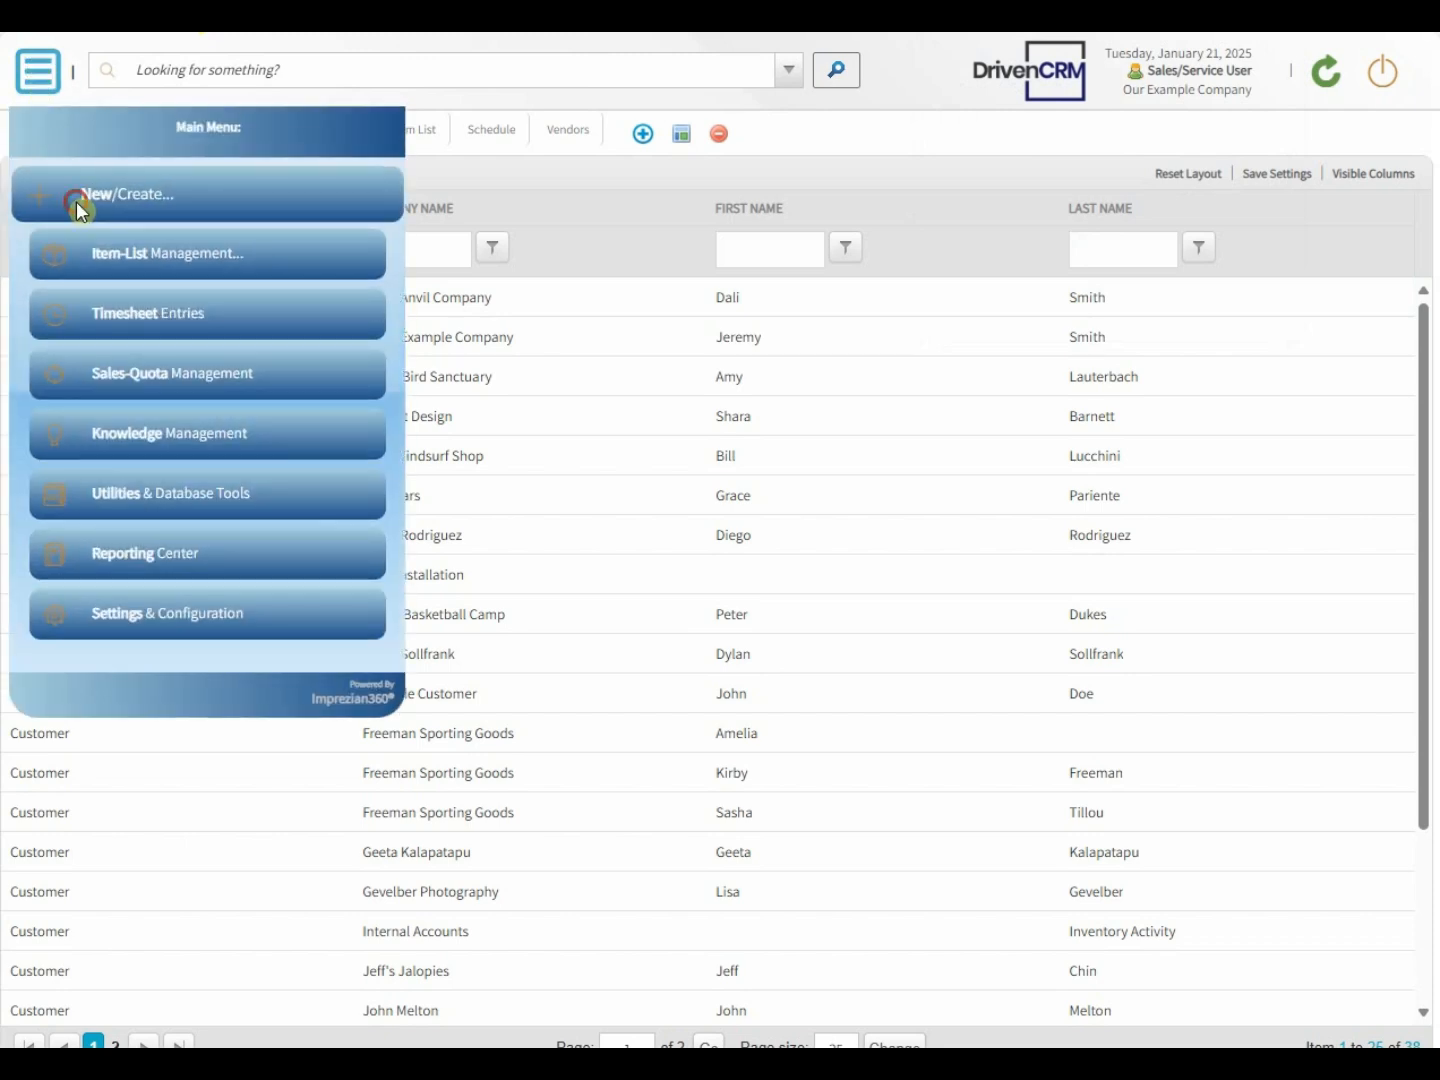
{"action": "left_click", "coordinate": [77, 205]}
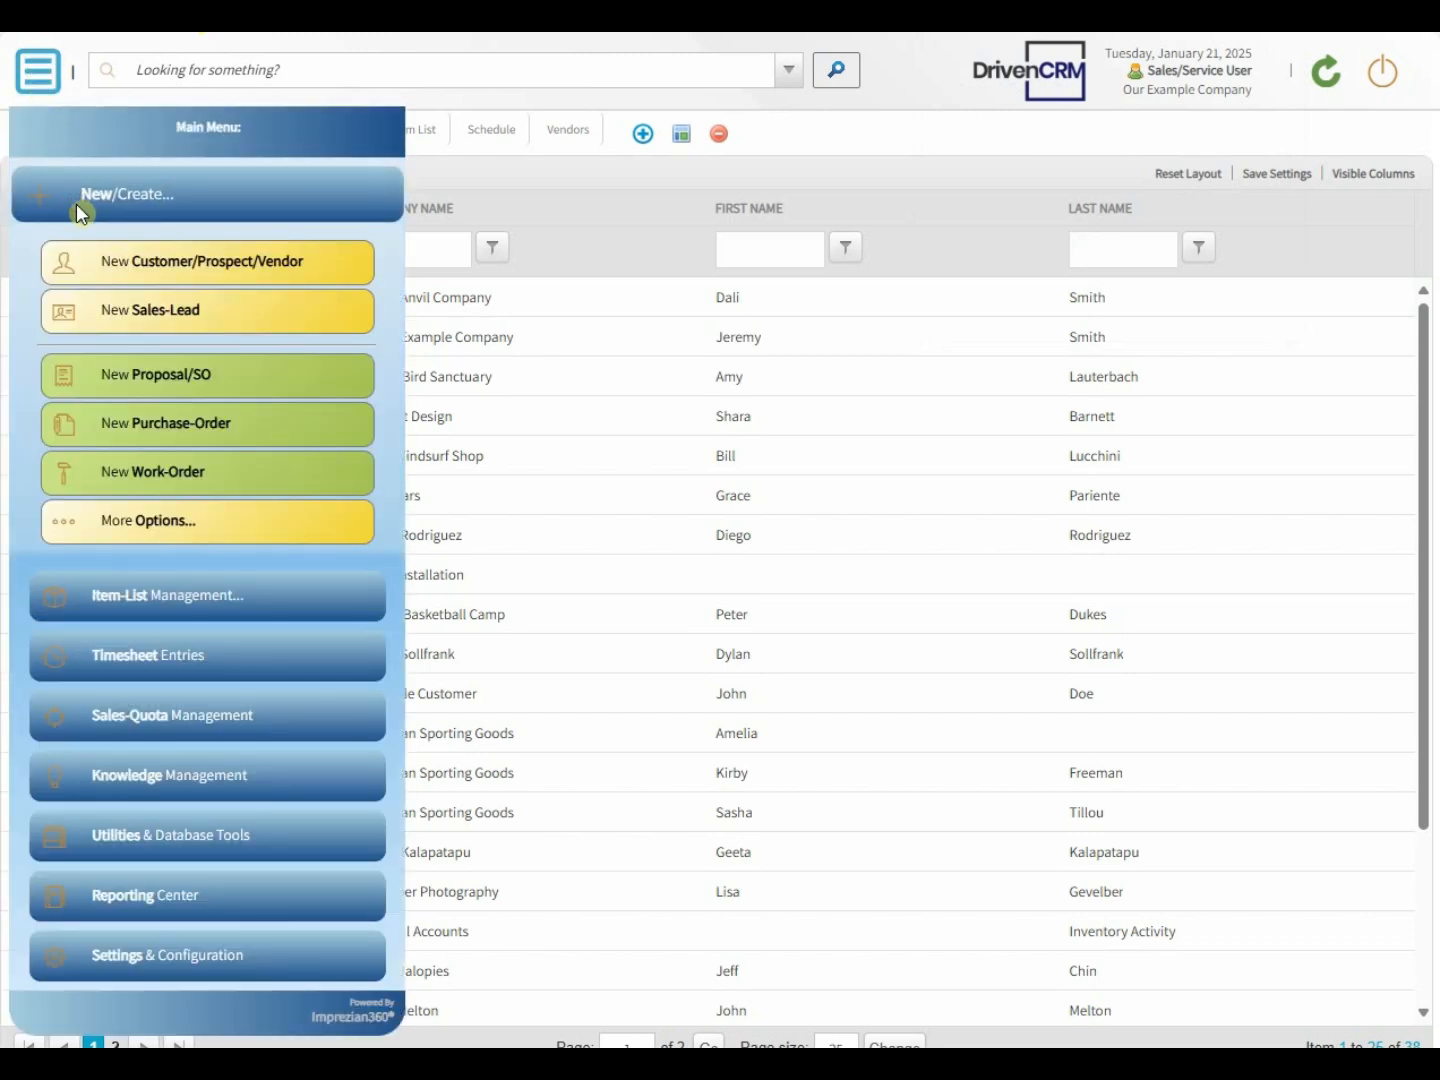
{"action": "left_click", "coordinate": [112, 378]}
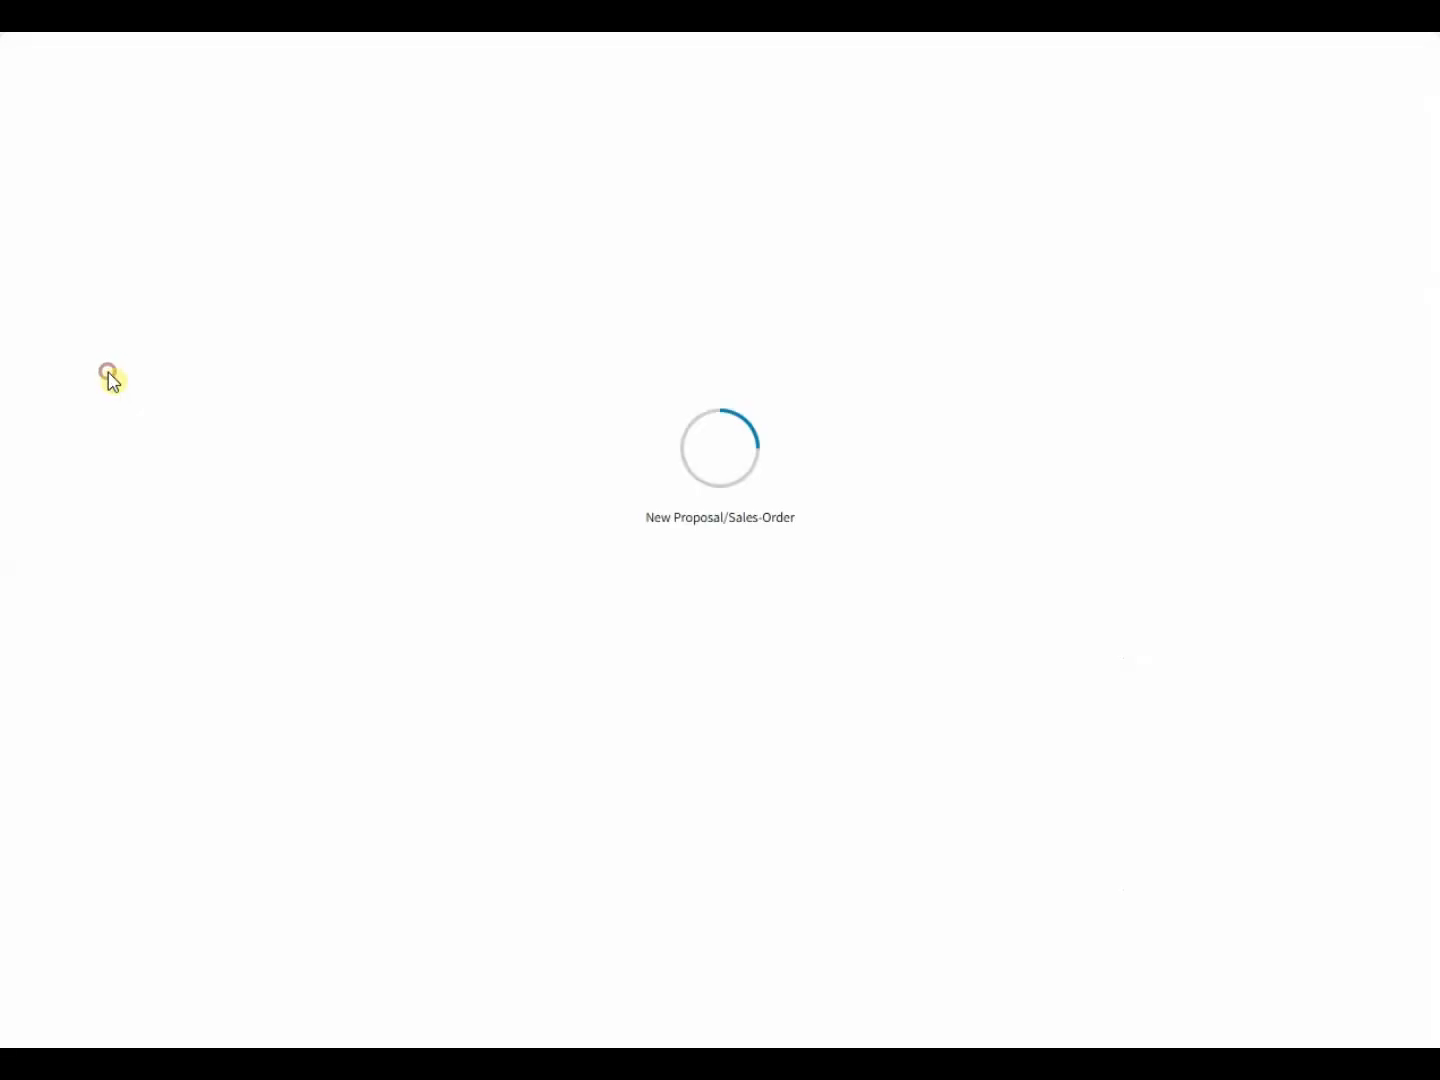
{"action": "left_click", "coordinate": [121, 190]}
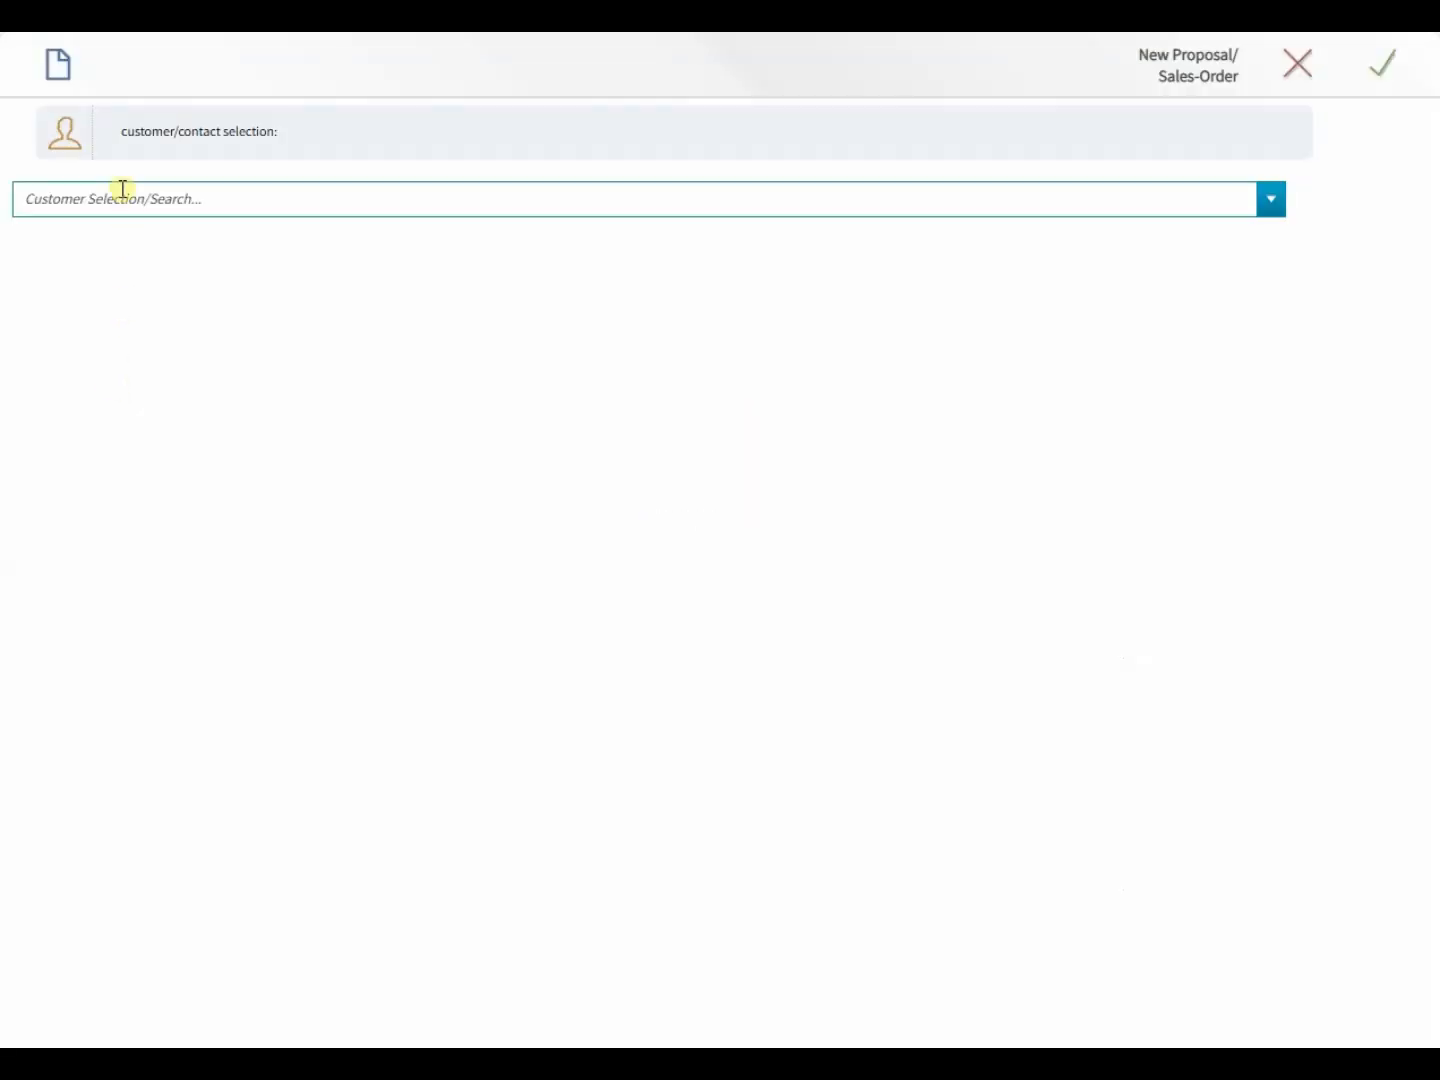
{"action": "left_click", "coordinate": [121, 187]}
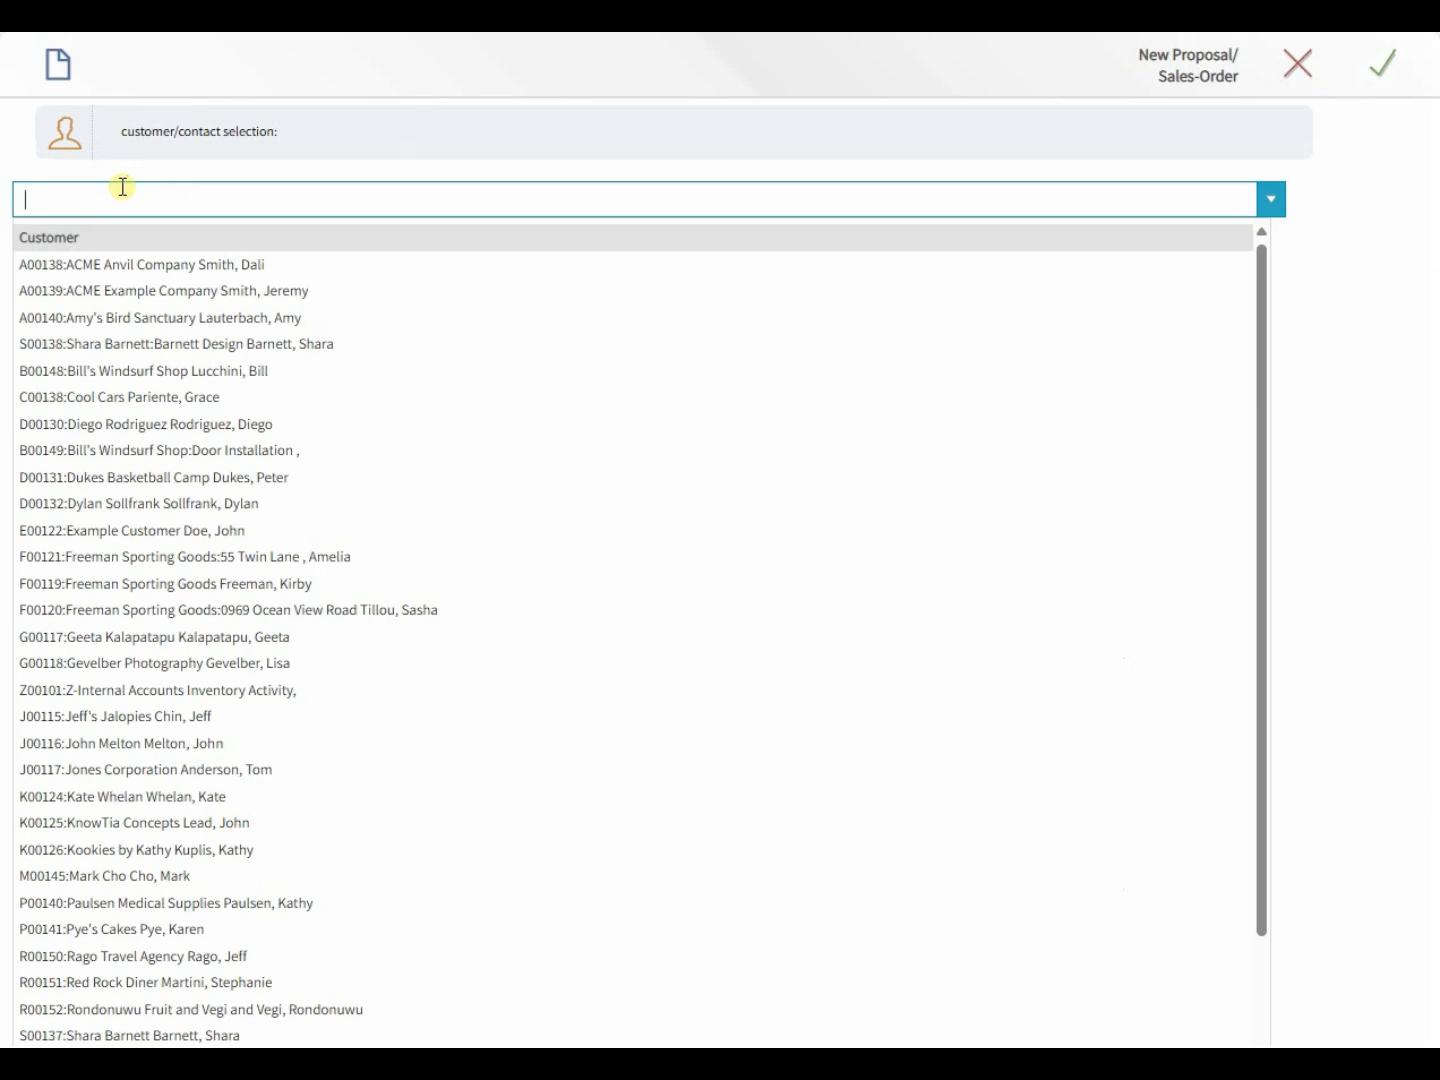
{"action": "left_click", "coordinate": [131, 319]}
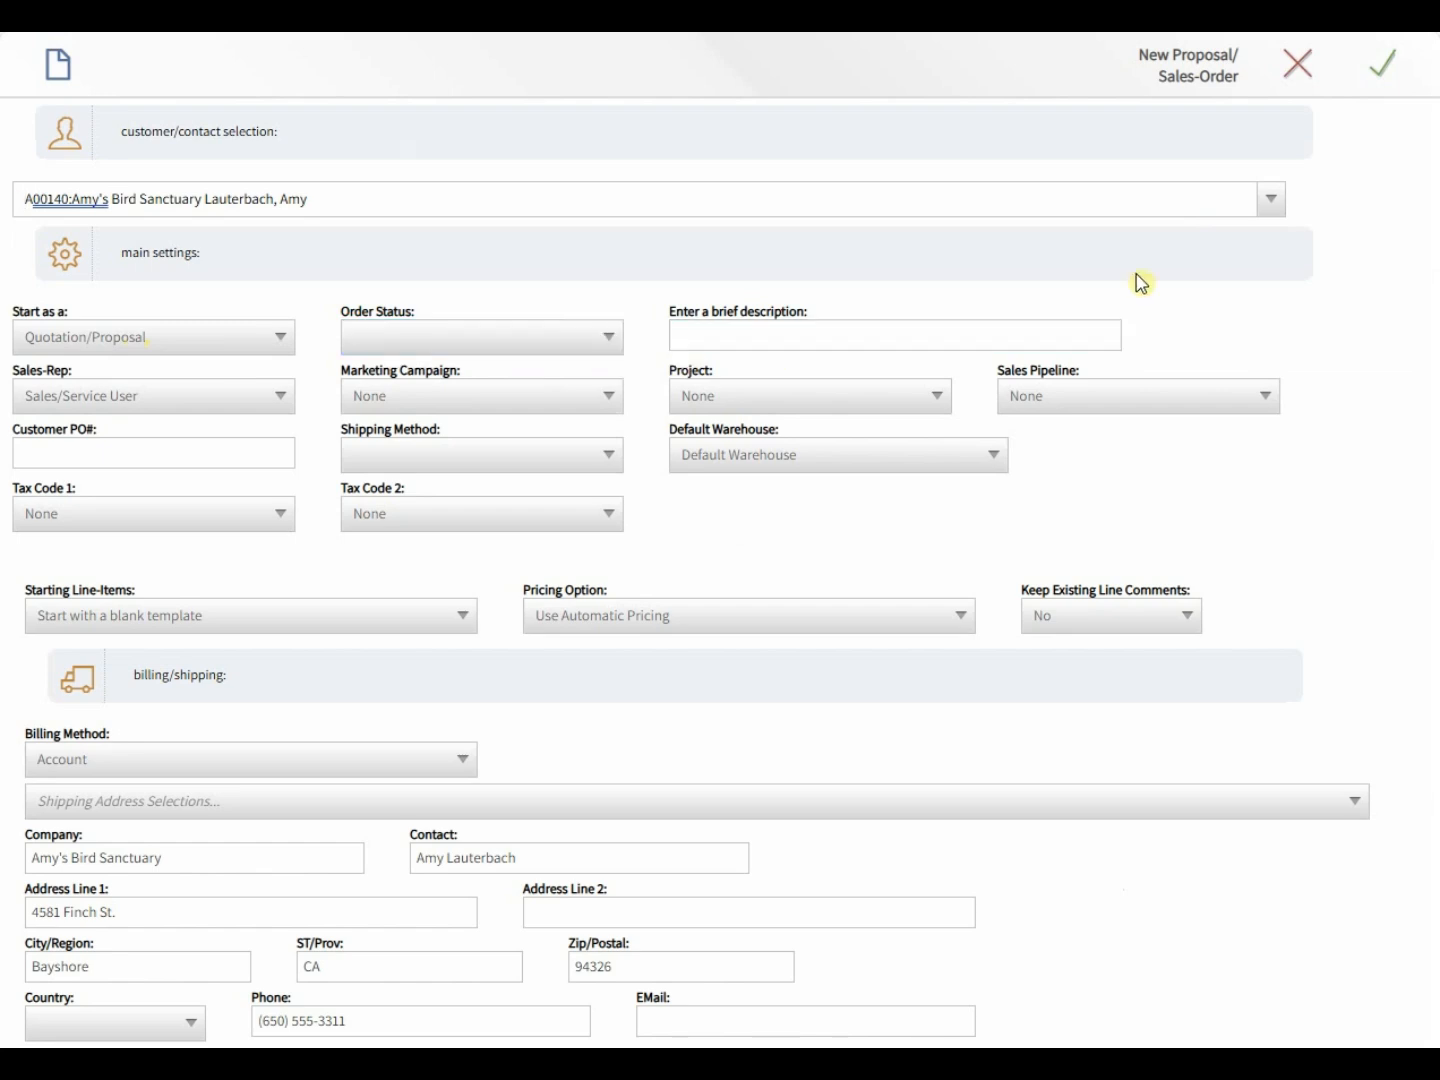
{"action": "left_click", "coordinate": [914, 340]}
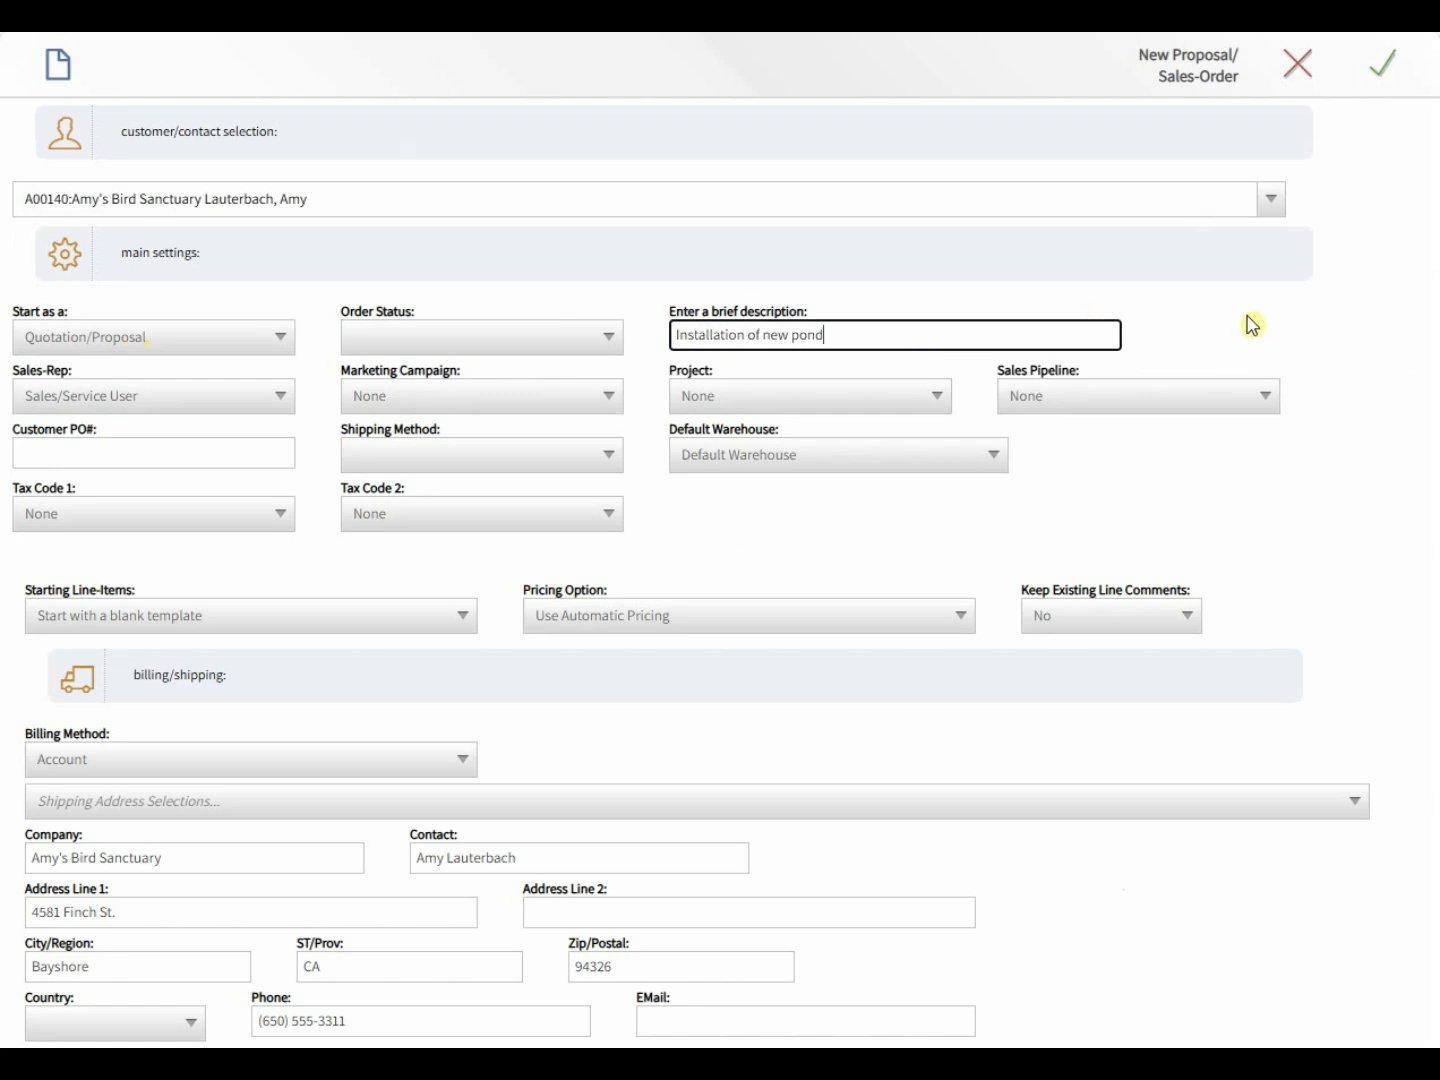
{"action": "left_click", "coordinate": [1396, 62]}
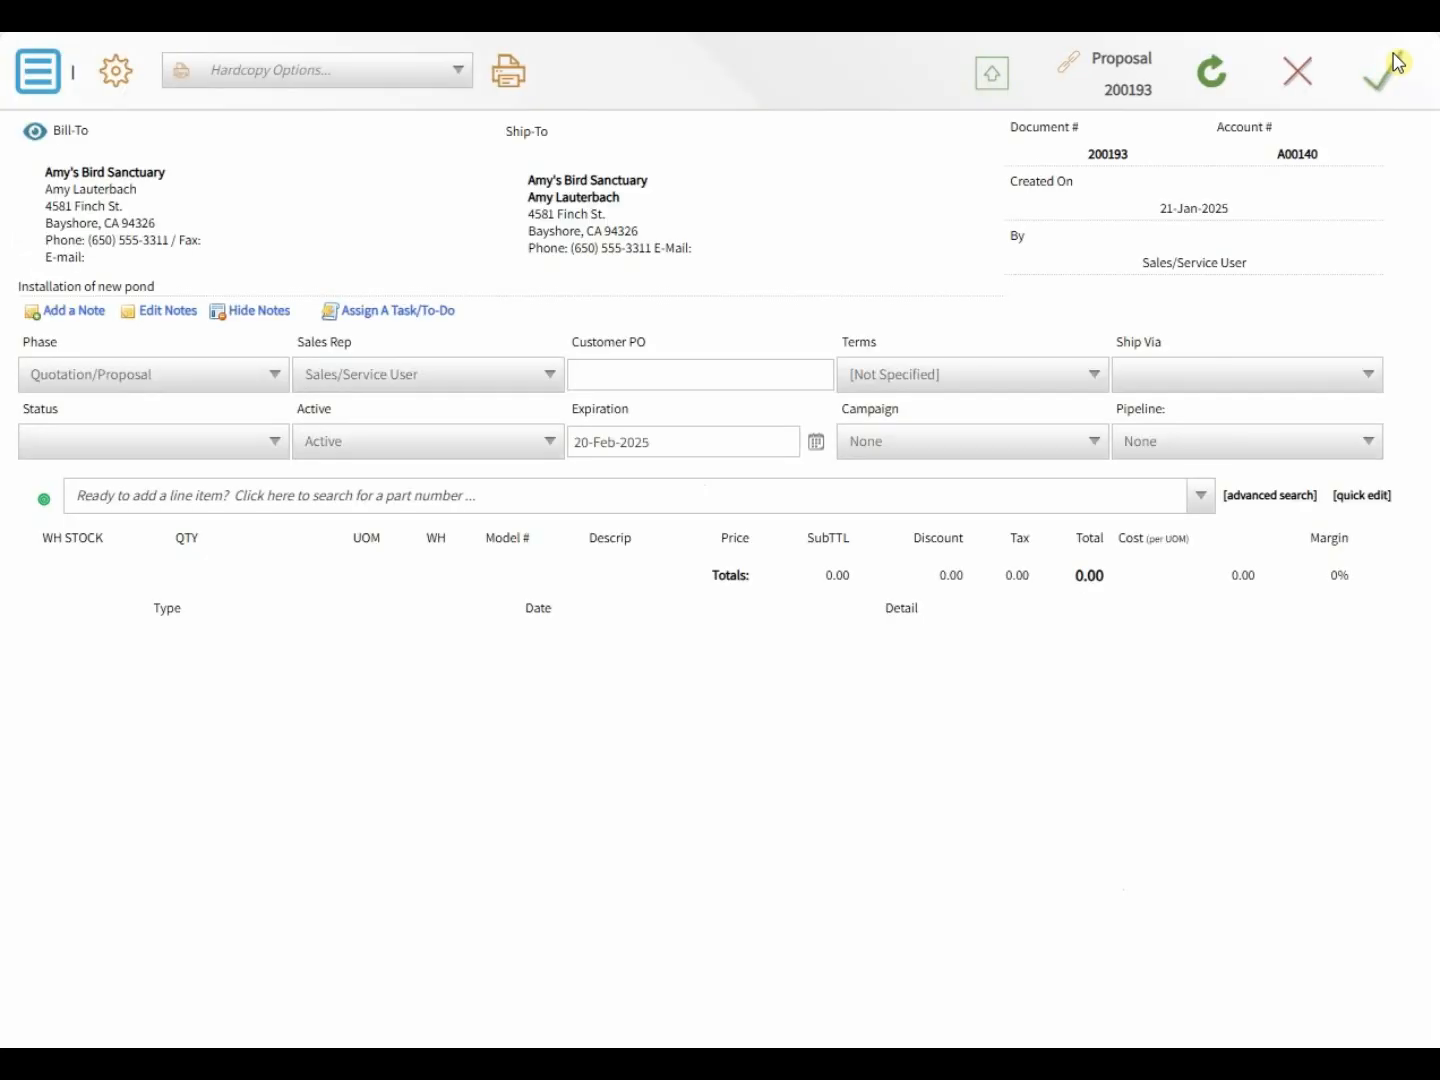
- Add a Customer Job Retainer line item priced at 500 and convert the proposal to a sales order
{"action": "left_click", "coordinate": [412, 491]}
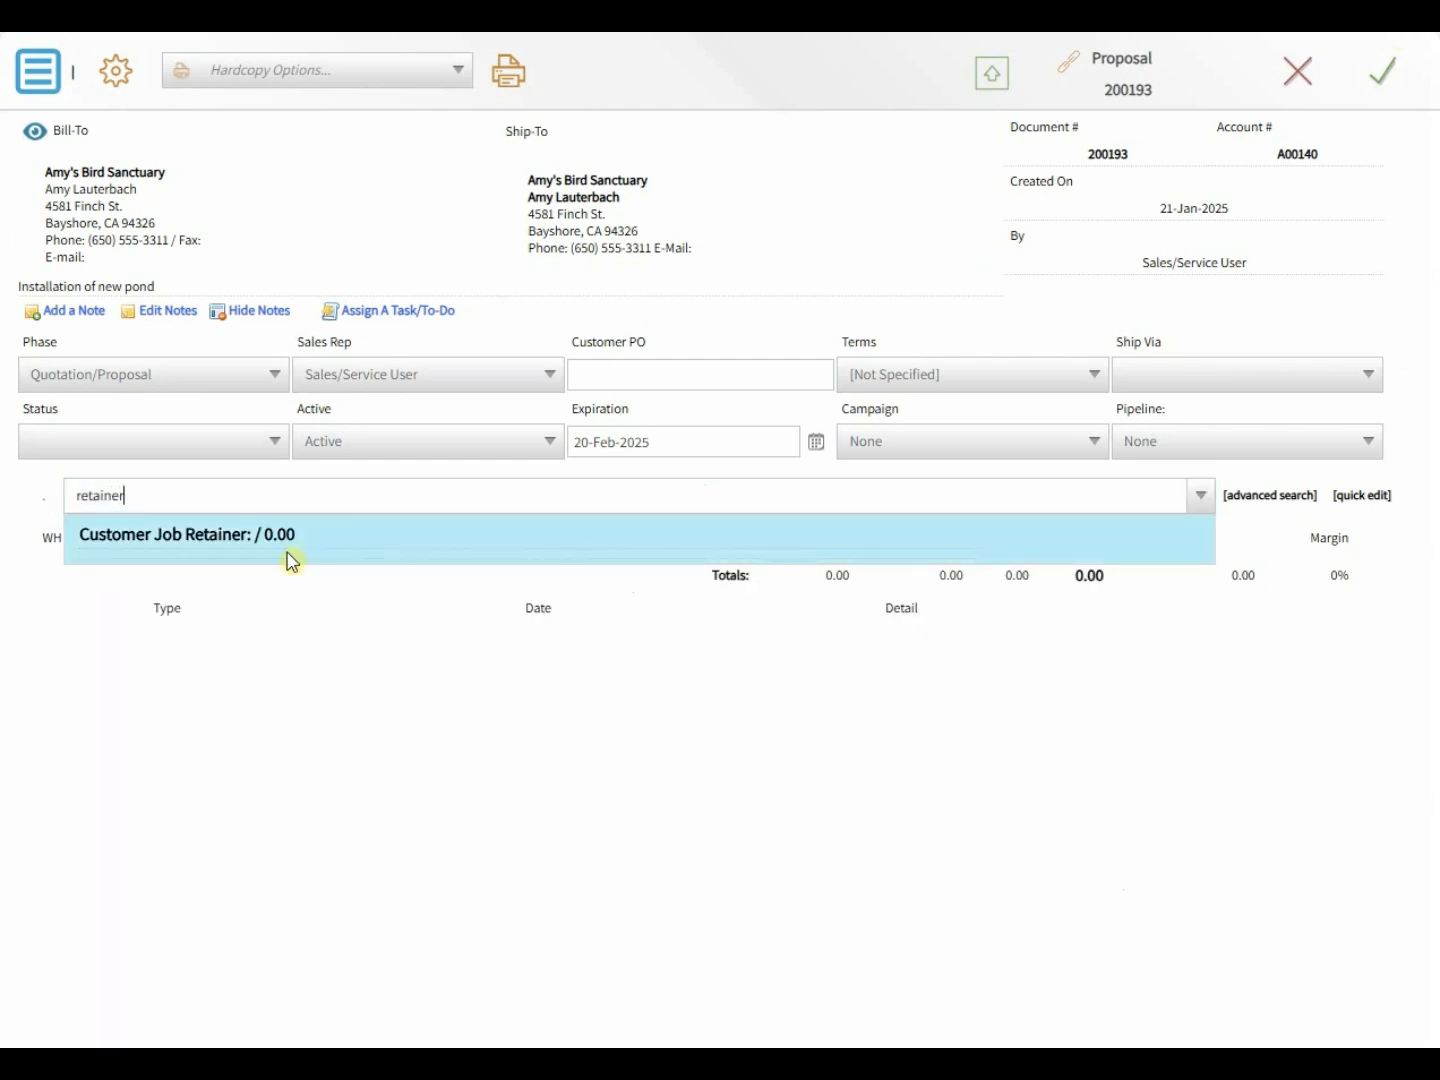
{"action": "left_click", "coordinate": [290, 558]}
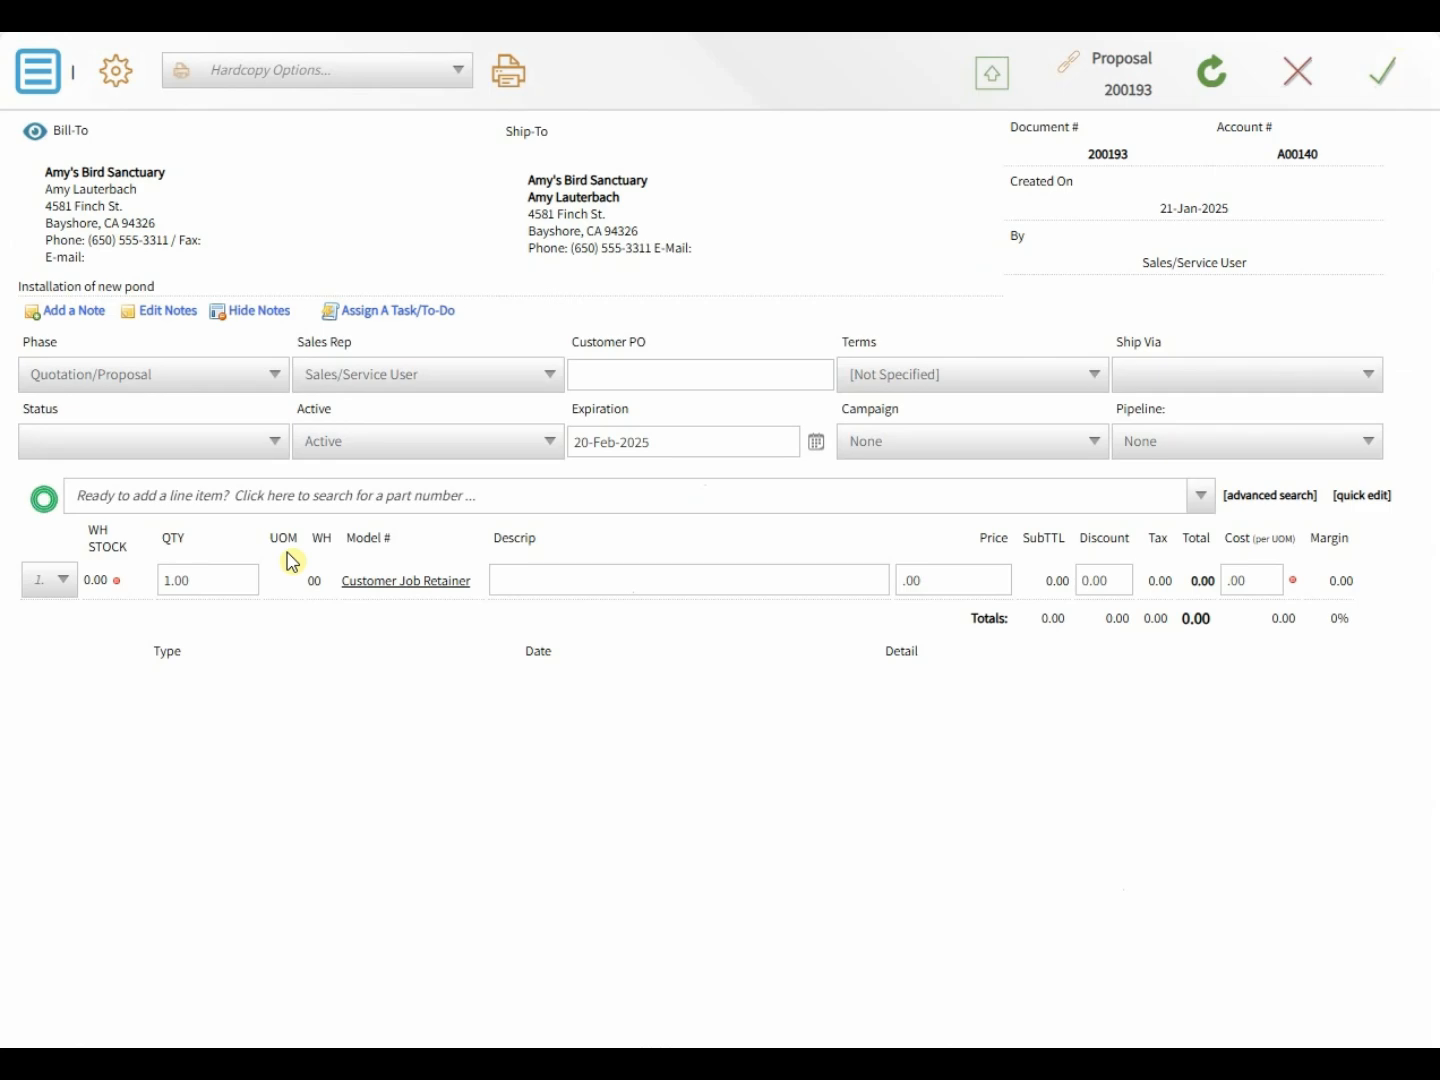
{"action": "left_click", "coordinate": [975, 579]}
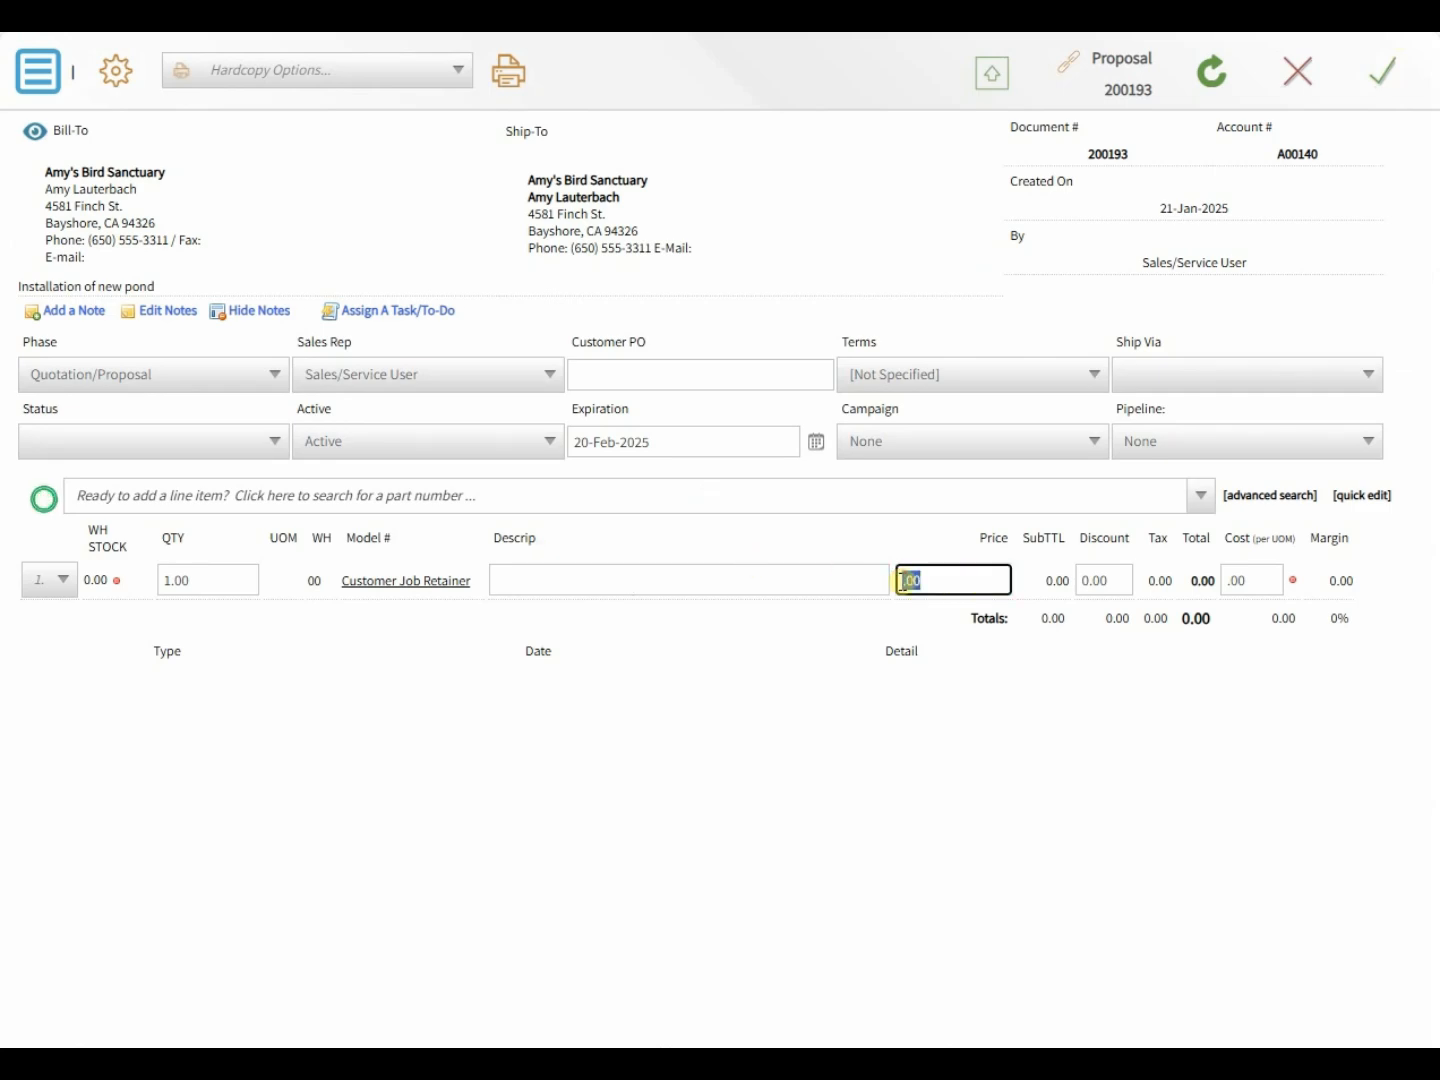
{"action": "type", "text": "500"}
{"action": "key", "text": "Tab"}
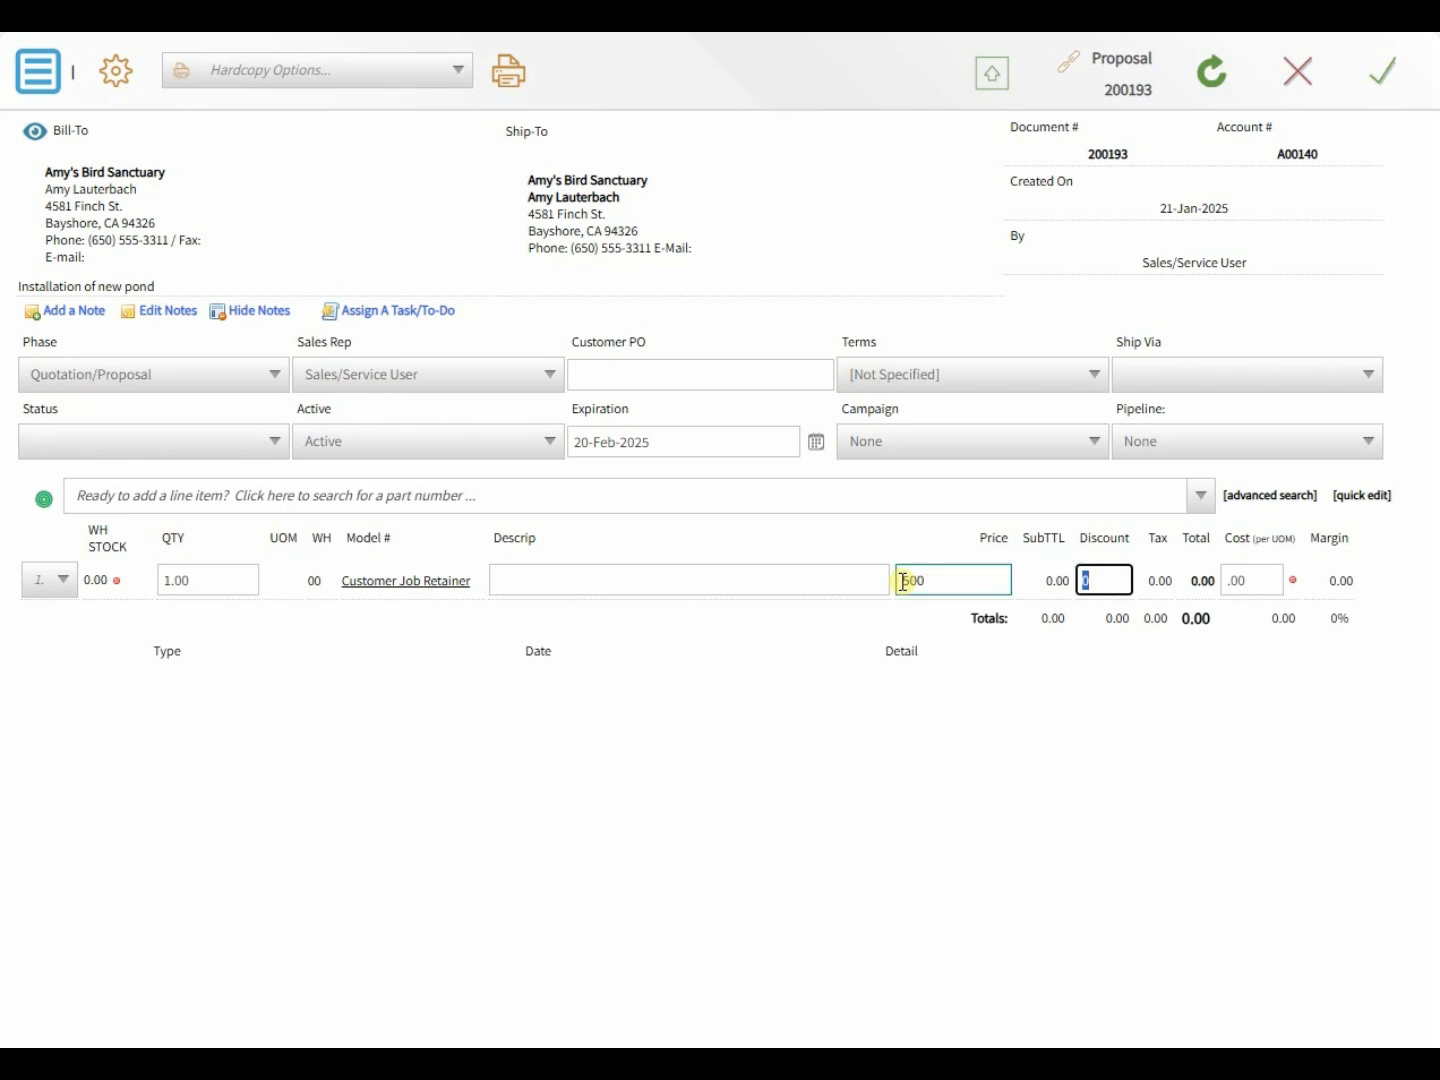
{"action": "left_click", "coordinate": [1004, 80]}
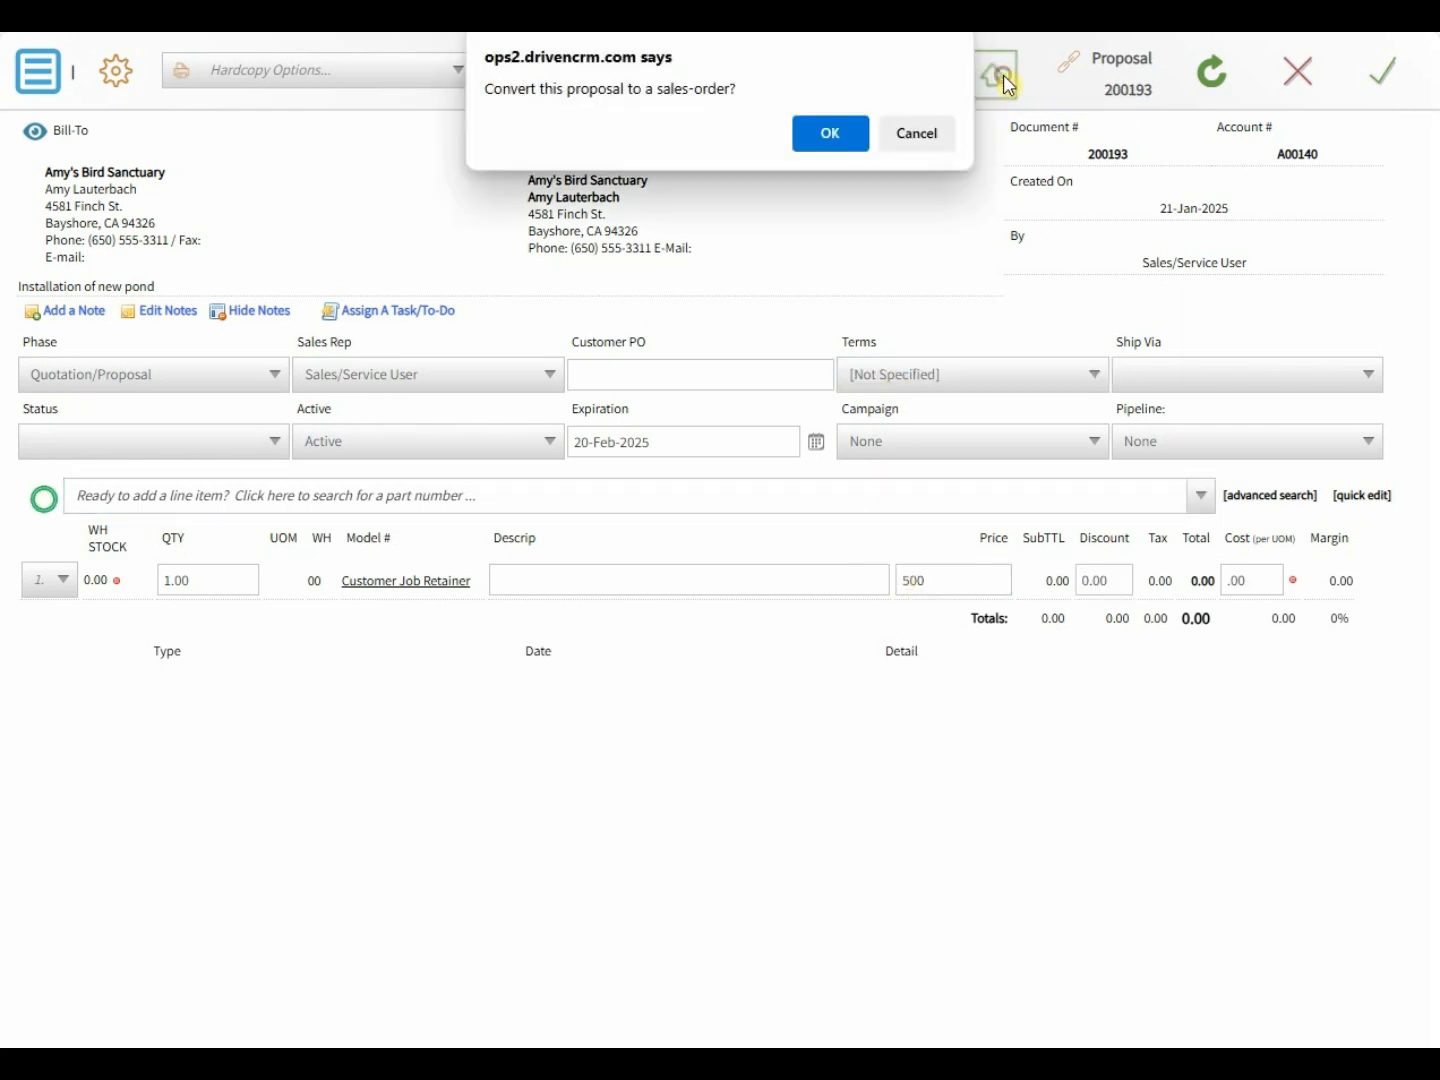
{"action": "left_click", "coordinate": [823, 139]}
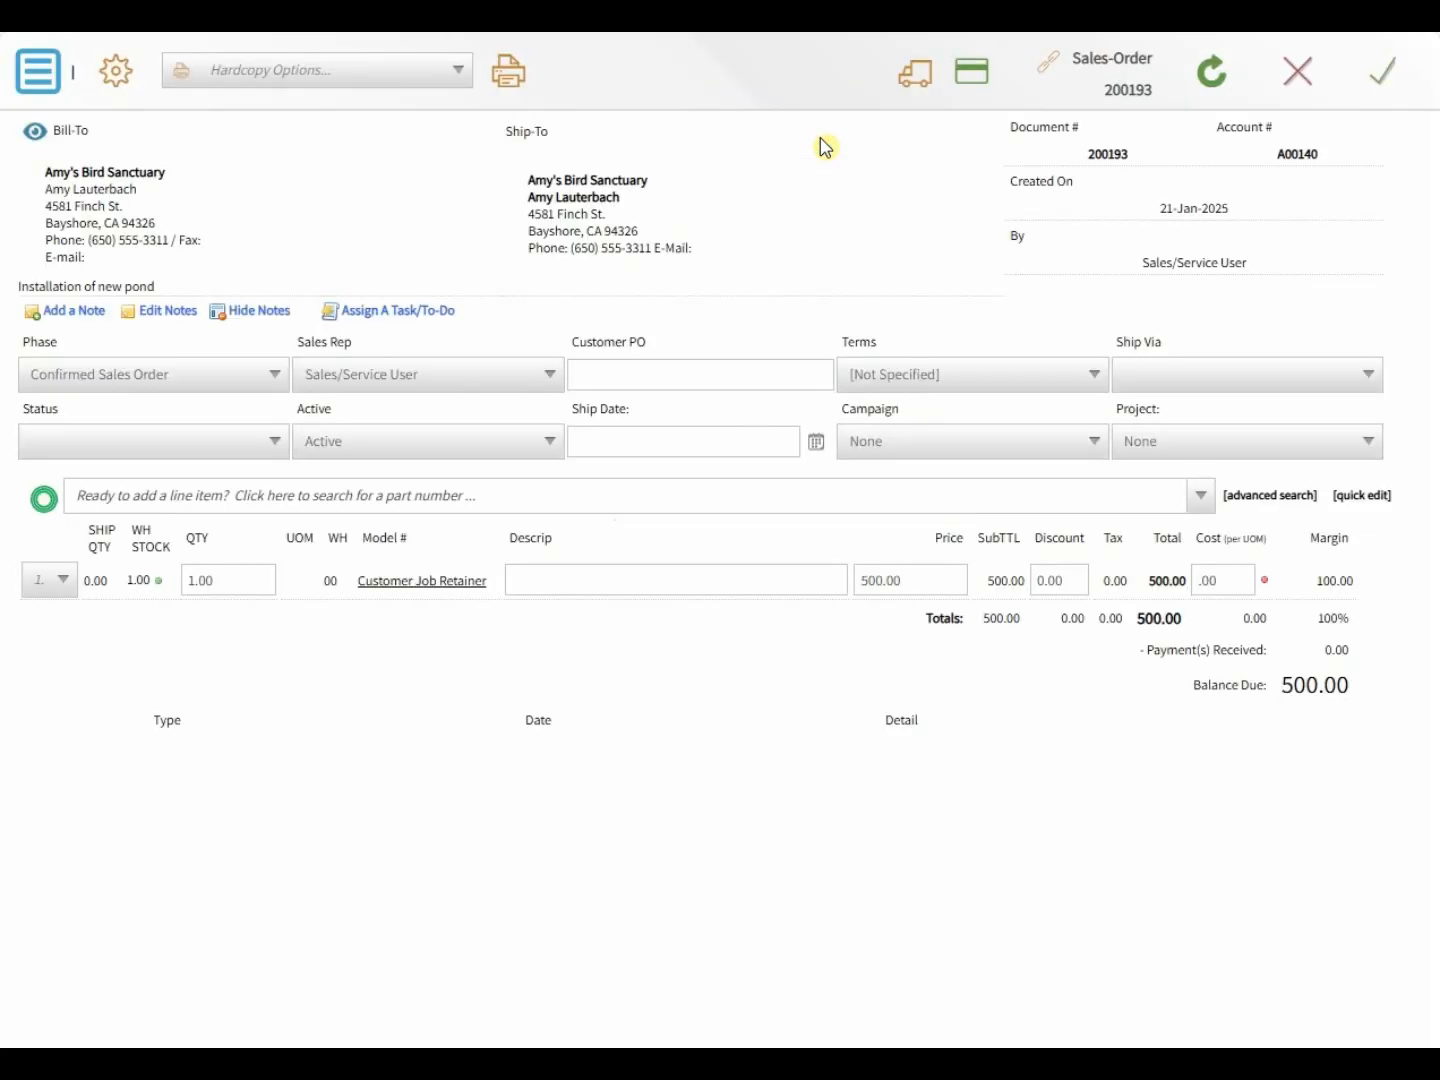
- Record a manual payment of 500.00 on the sales order with type Check and the check number as description
{"action": "left_click", "coordinate": [985, 89]}
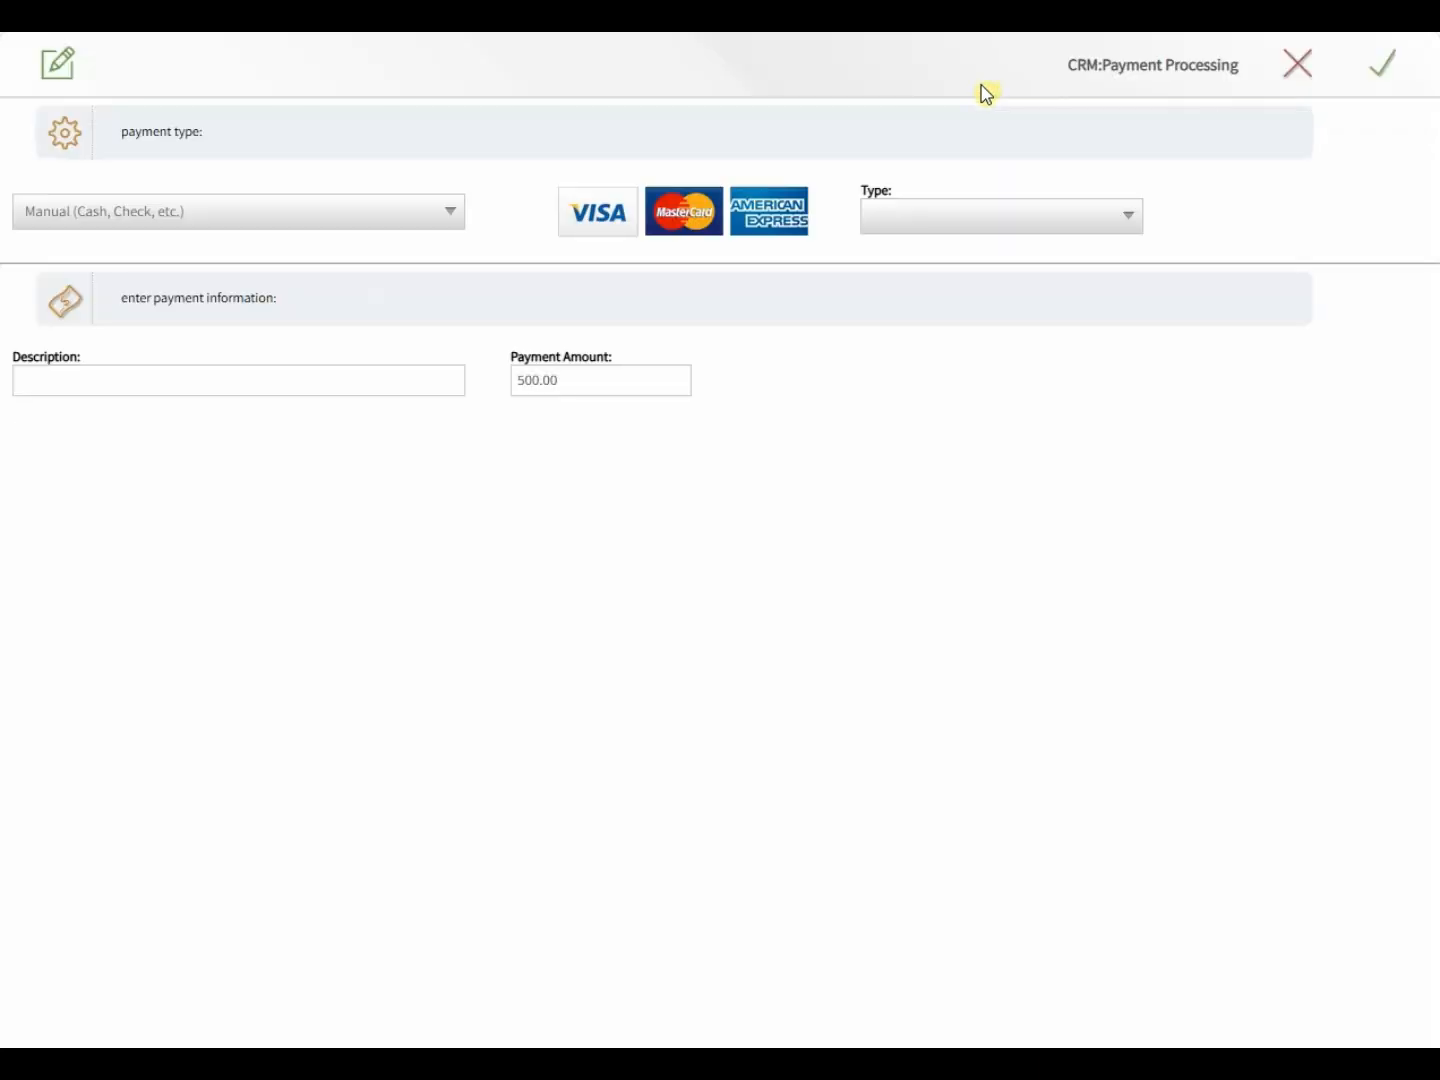
{"action": "left_click", "coordinate": [949, 210]}
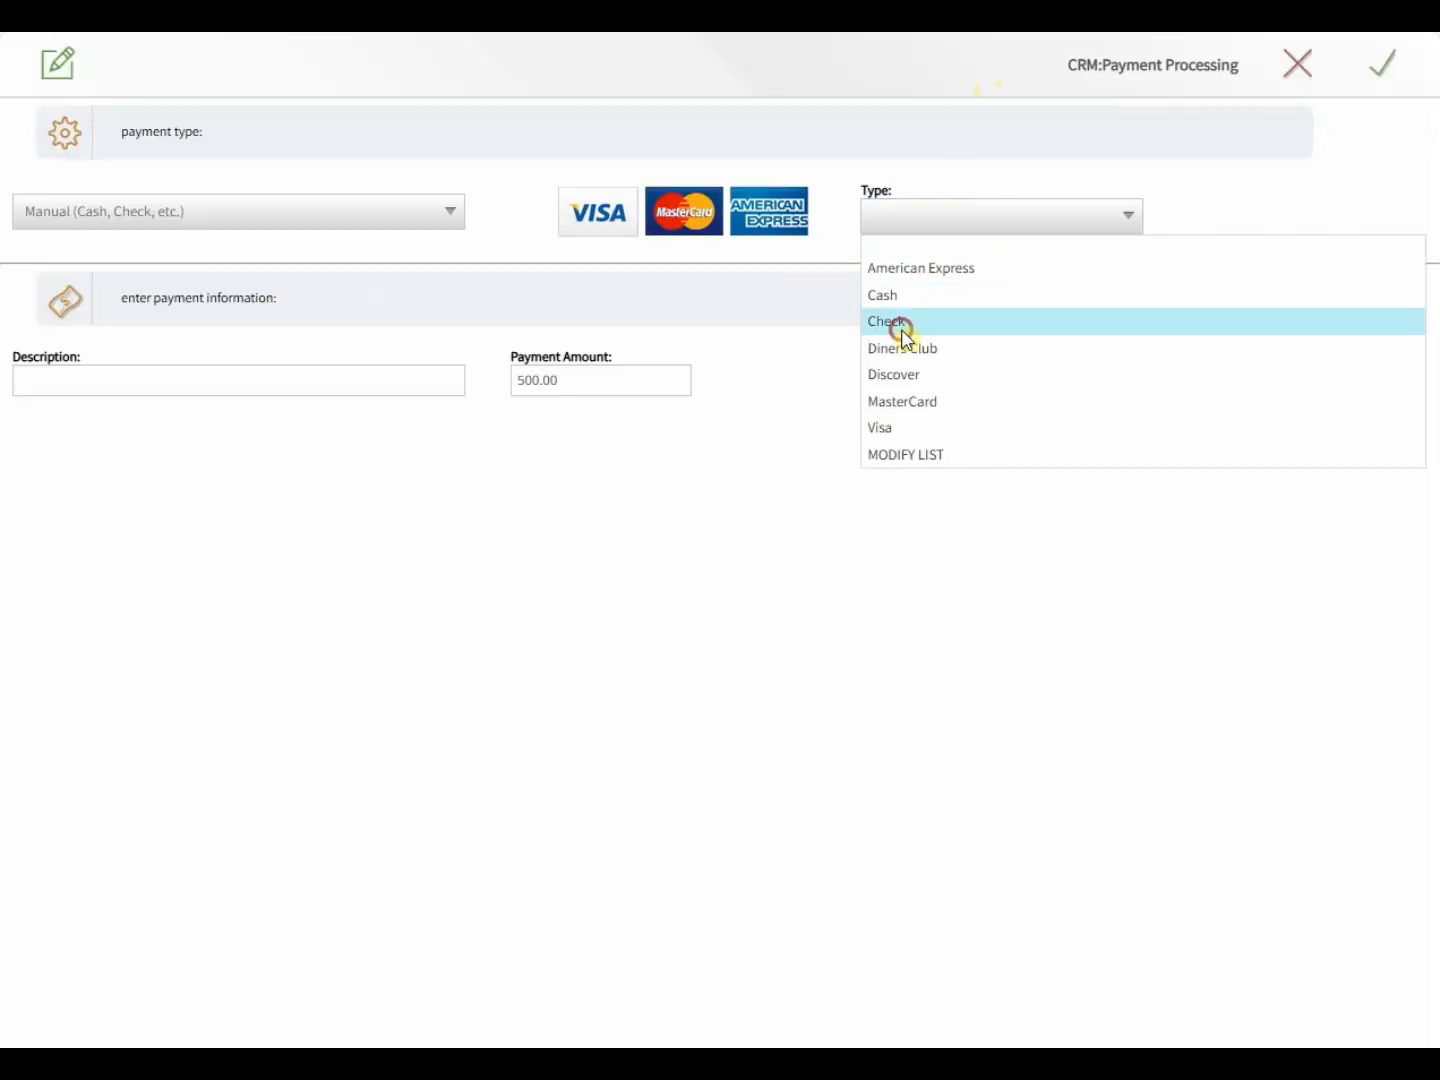
{"action": "left_click", "coordinate": [902, 335]}
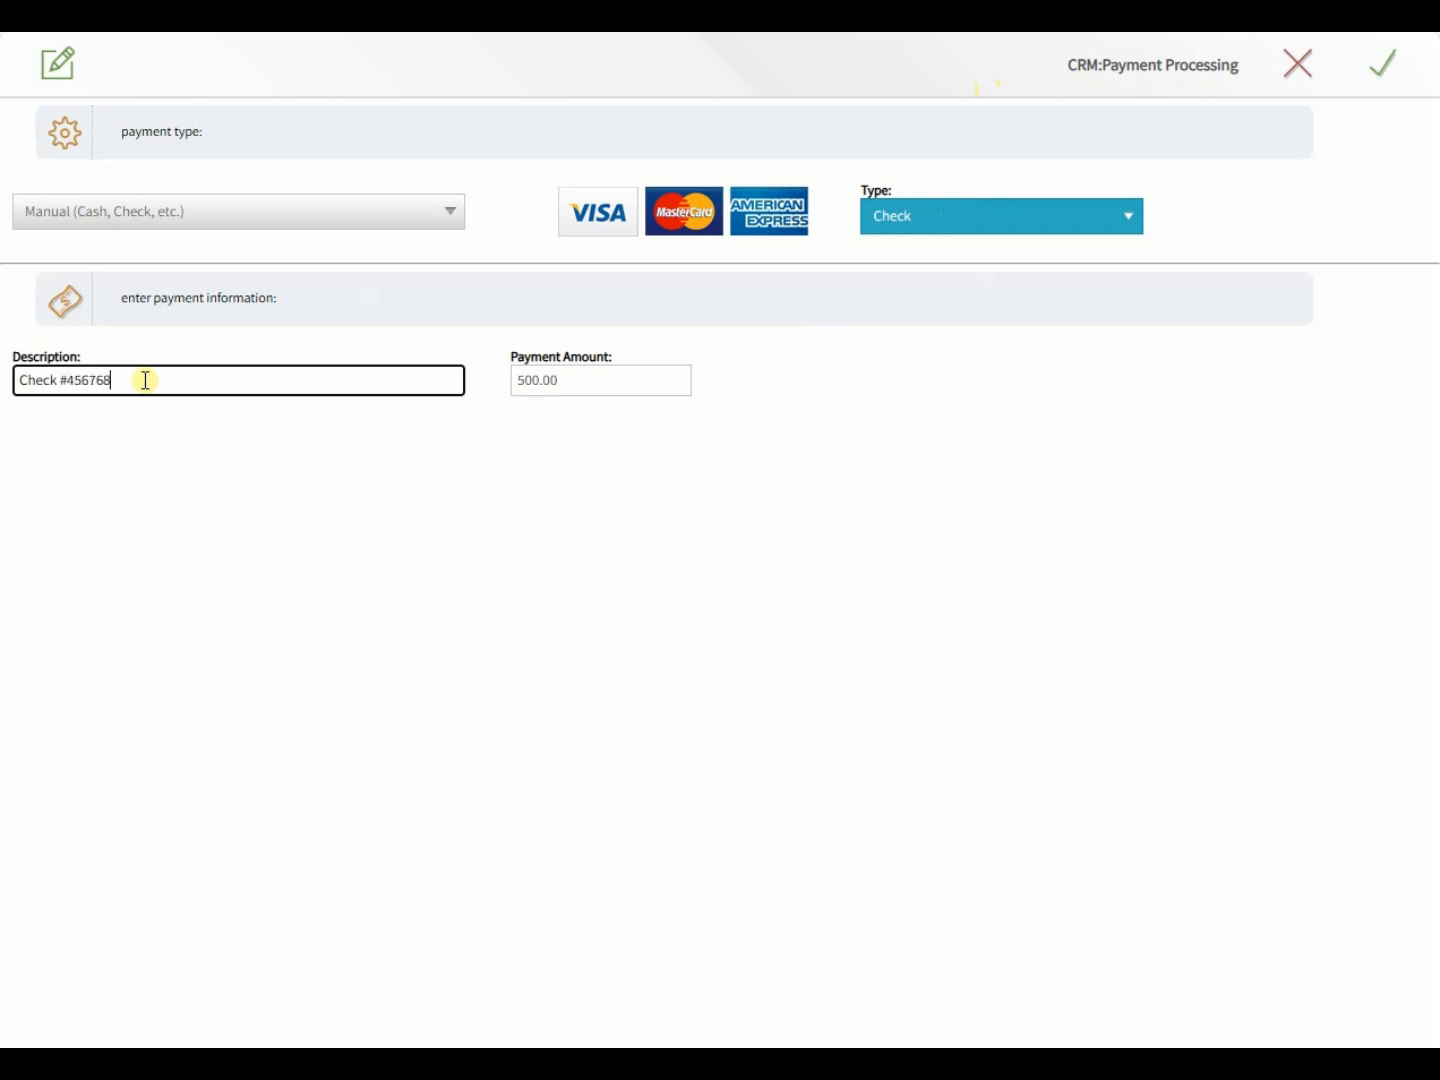
{"action": "left_click", "coordinate": [1390, 85]}
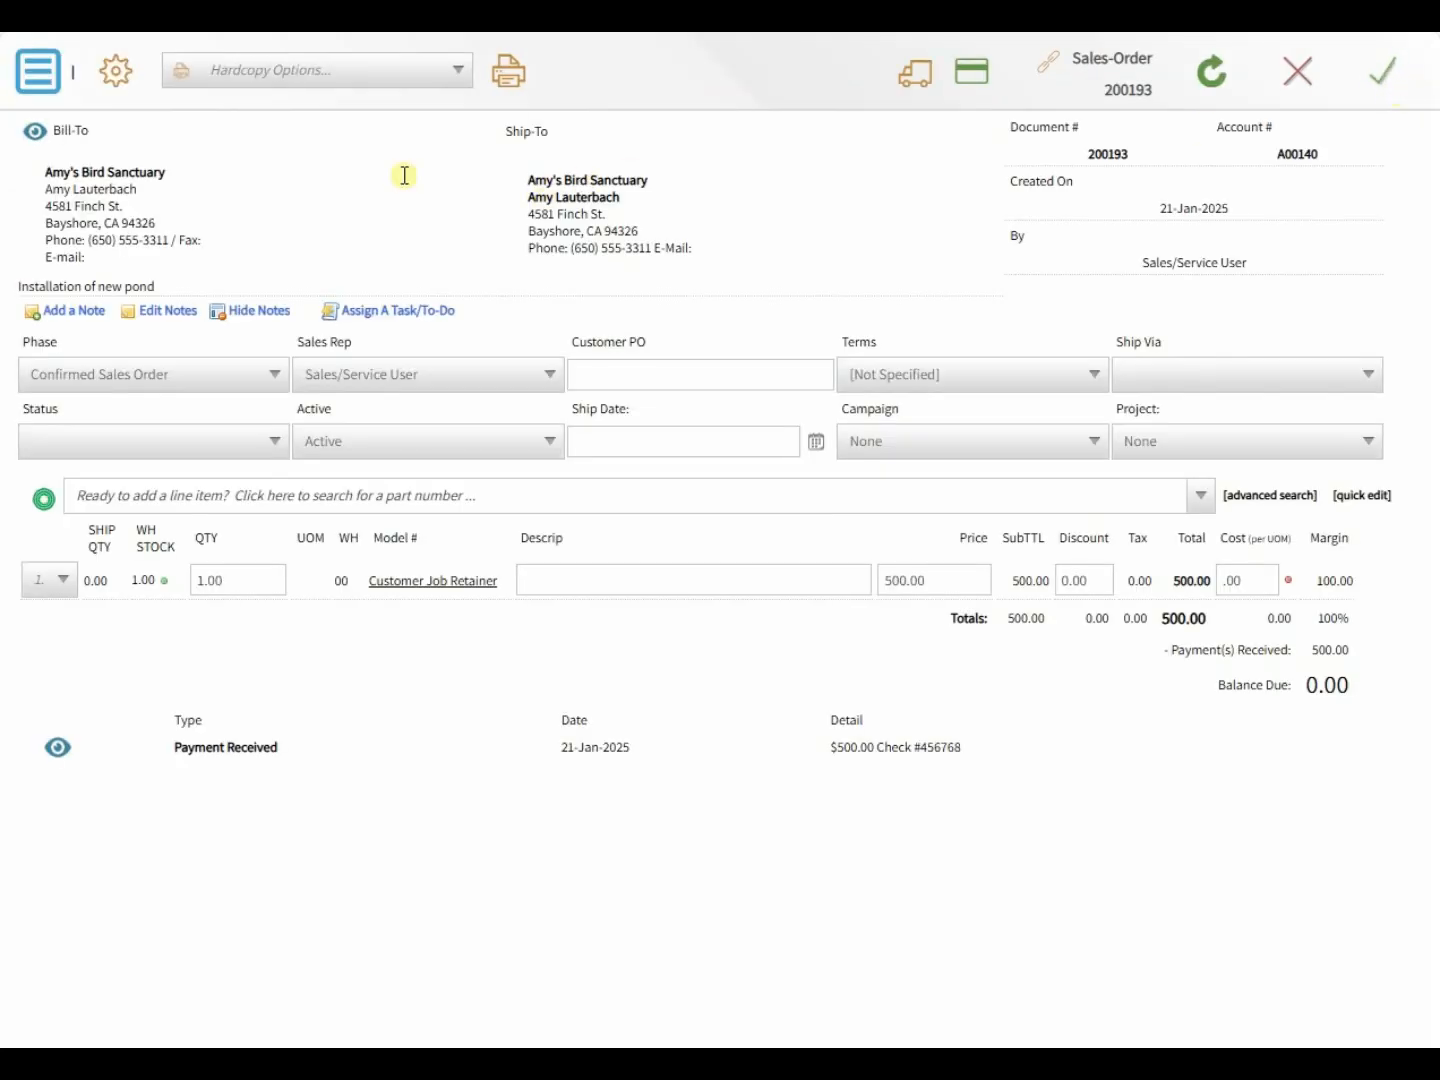
- Pack and ship all unshipped items of the sales order, and save the order while leaving it open
{"action": "left_click", "coordinate": [41, 75]}
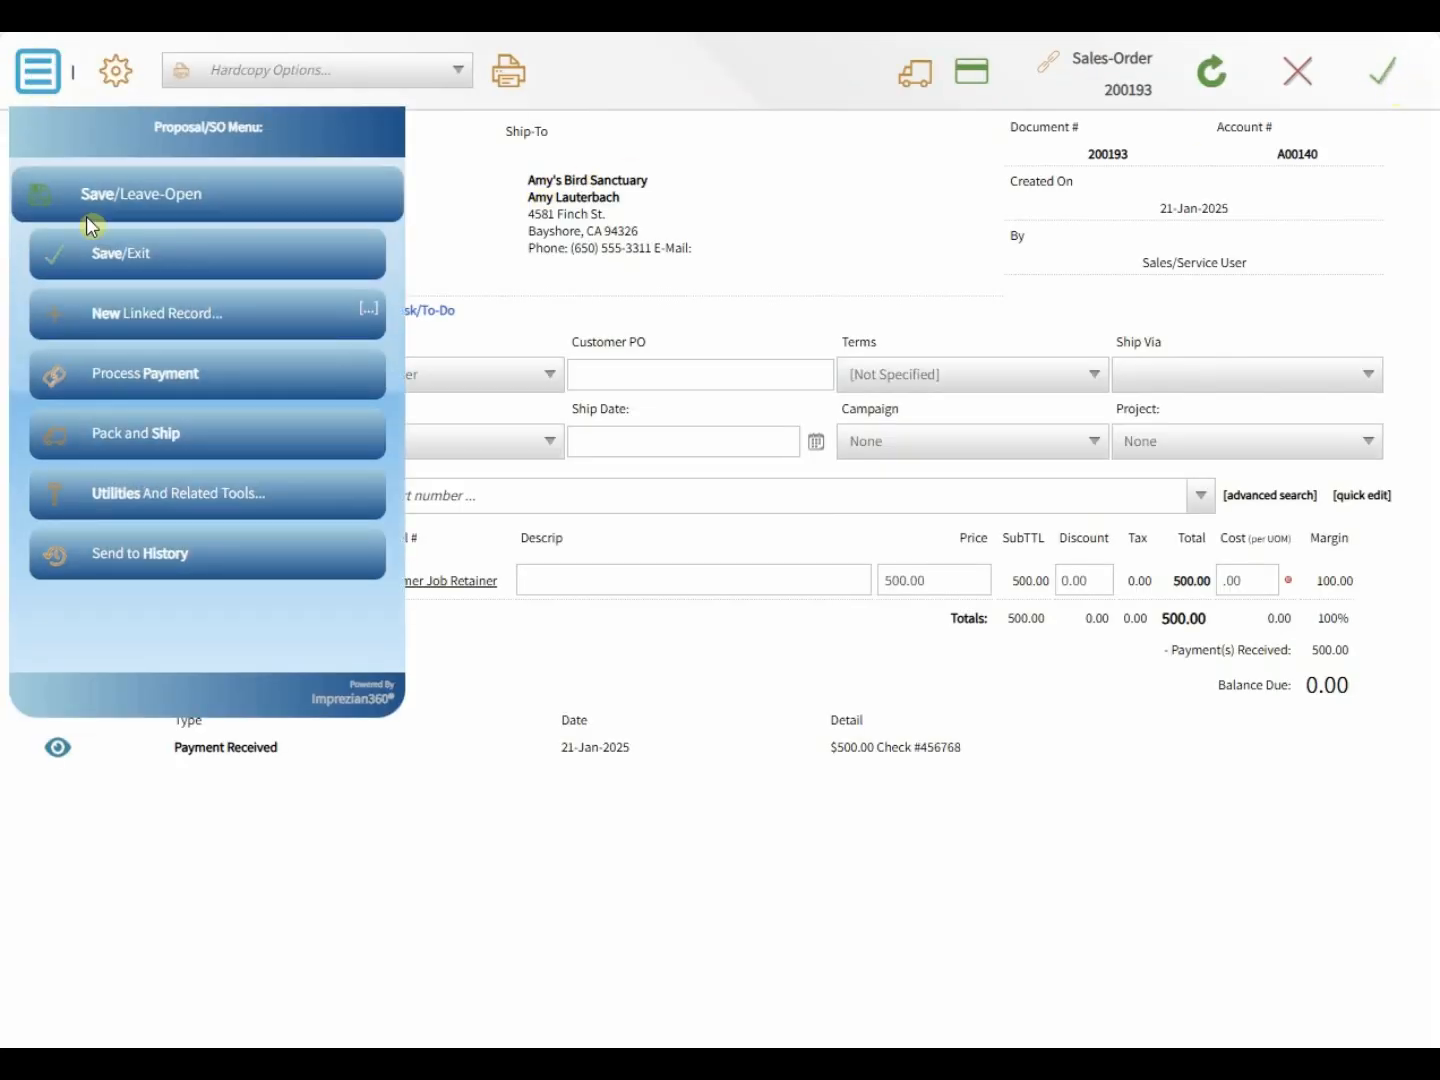
{"action": "left_click", "coordinate": [105, 422]}
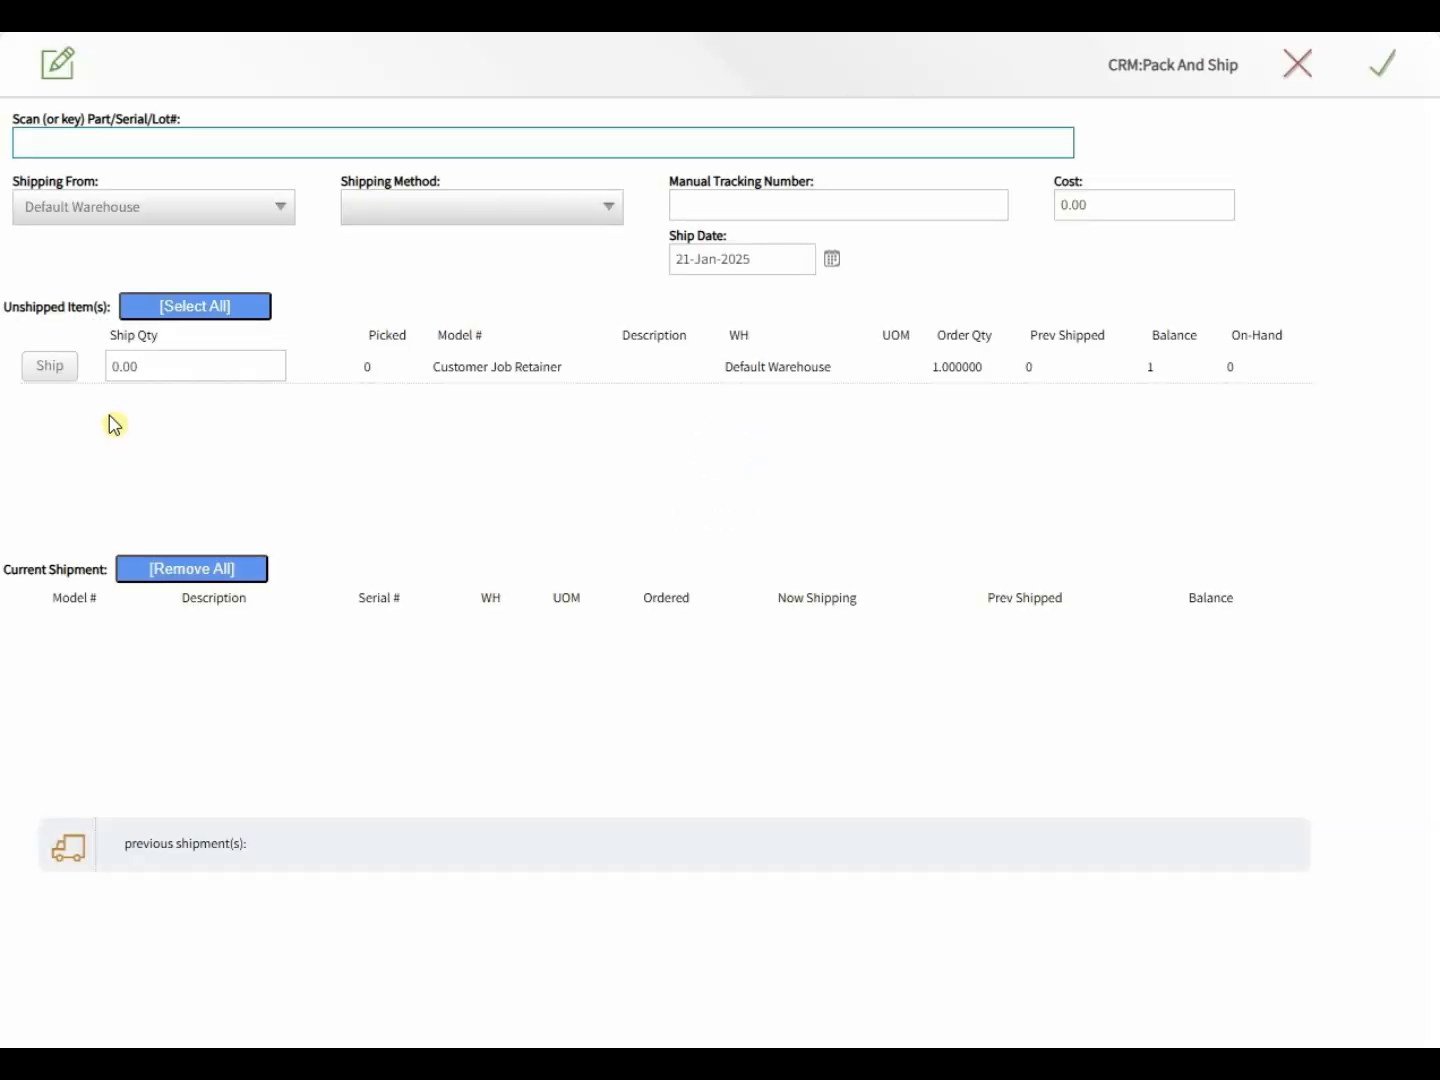
{"action": "left_click", "coordinate": [175, 306]}
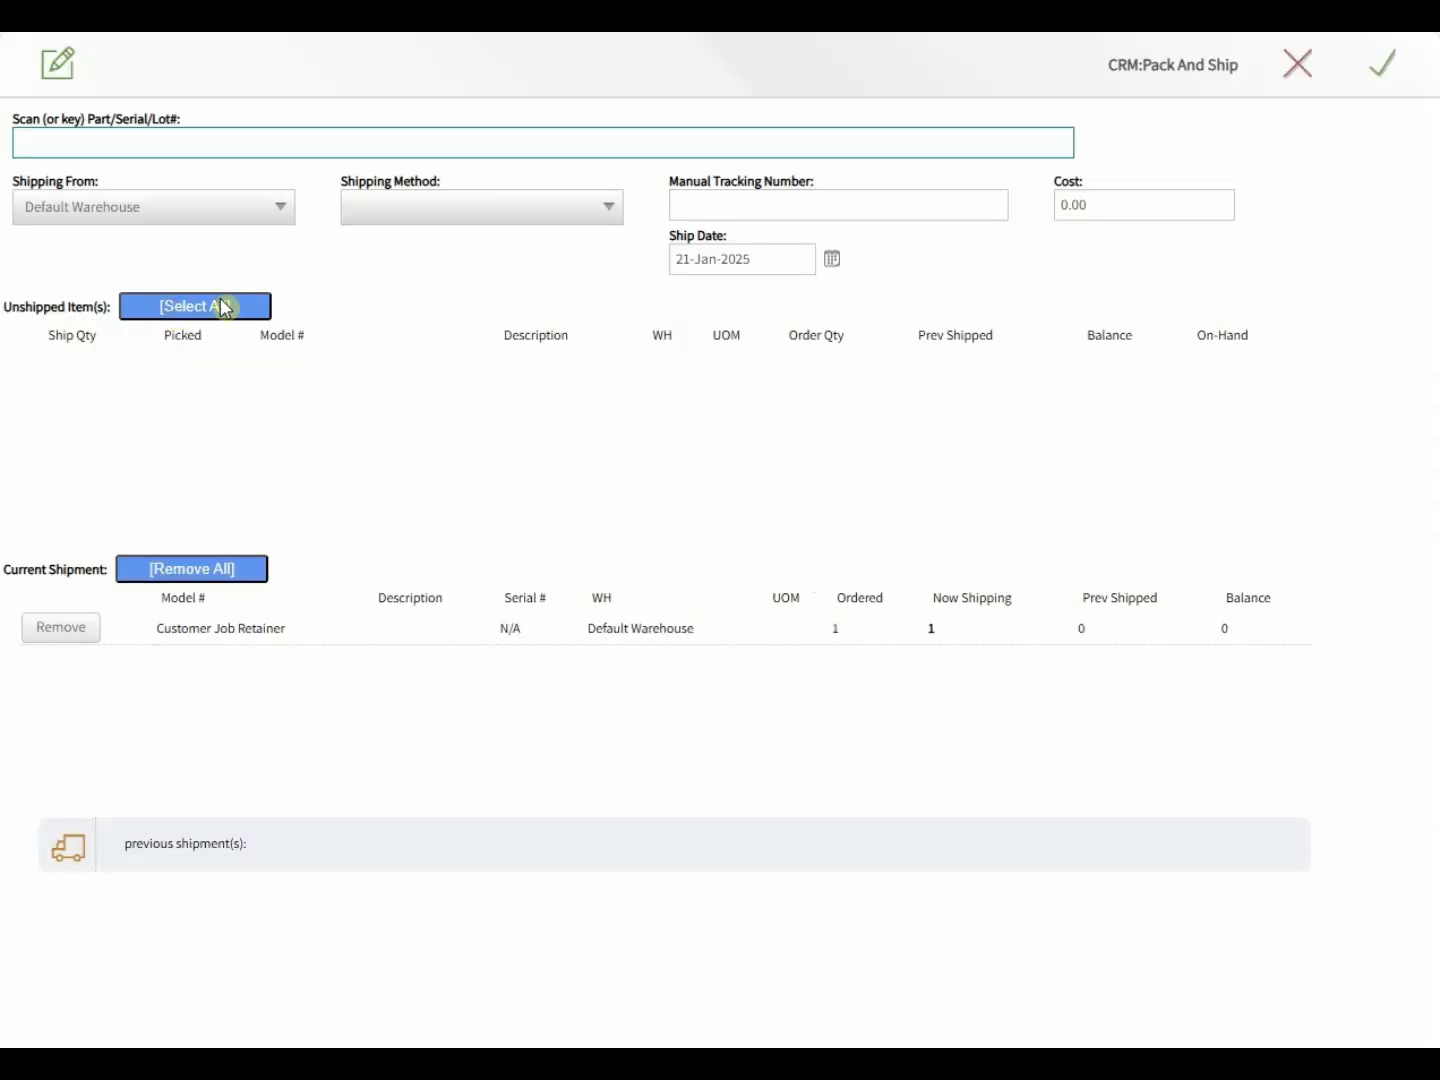
{"action": "left_click", "coordinate": [1391, 62]}
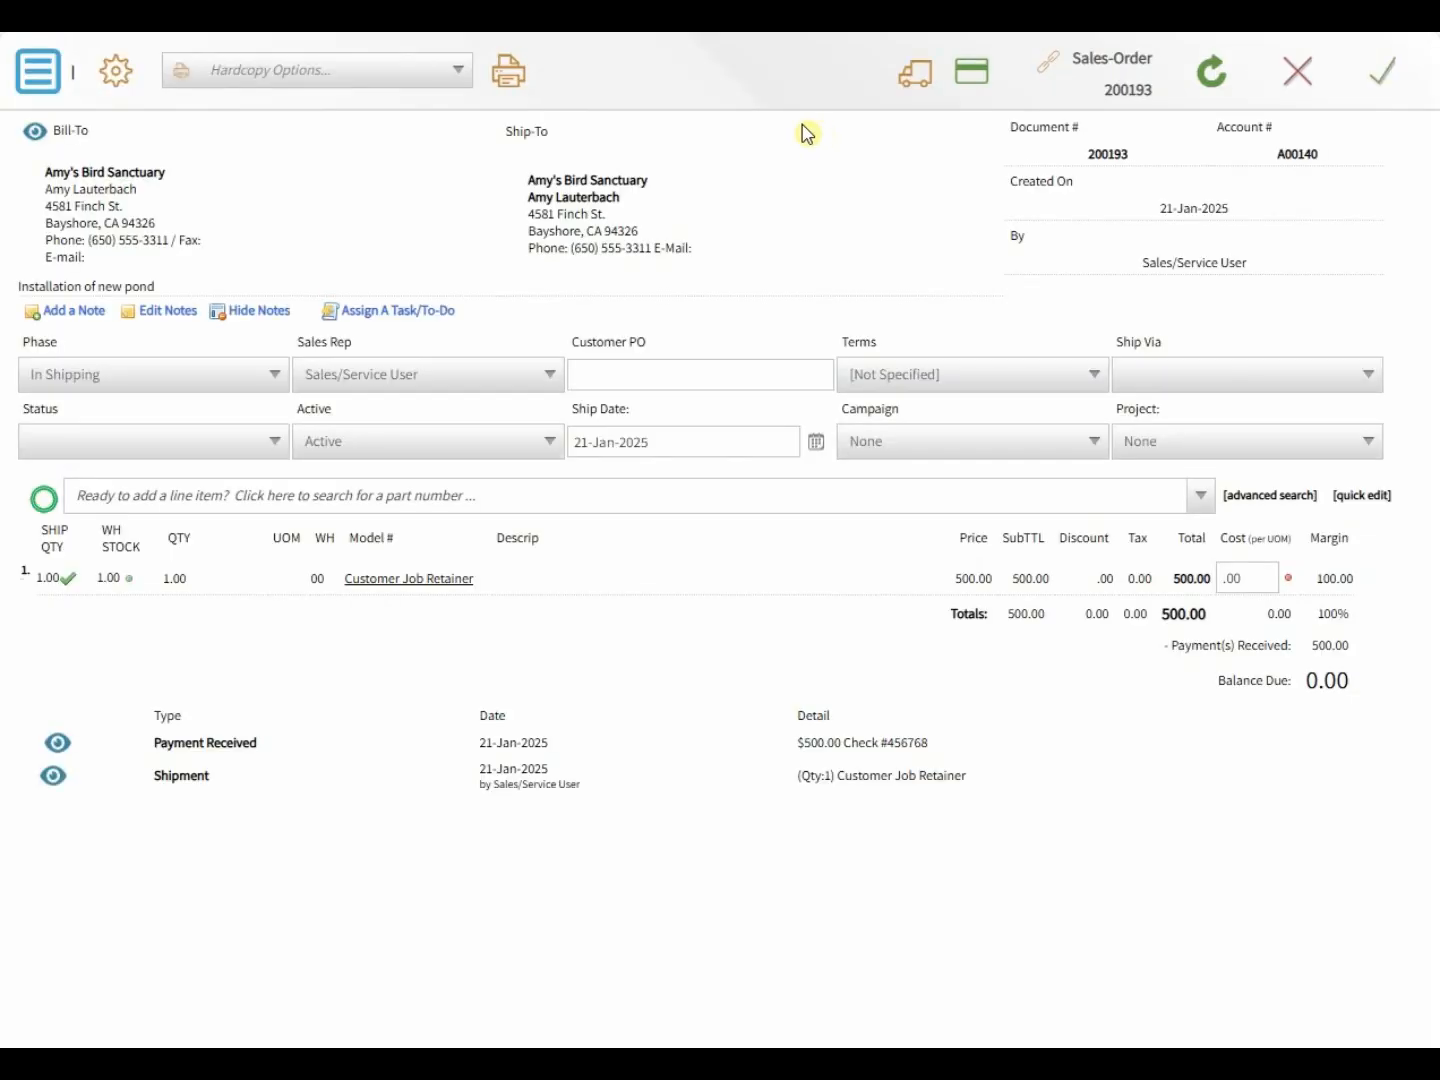
{"action": "left_click", "coordinate": [42, 80]}
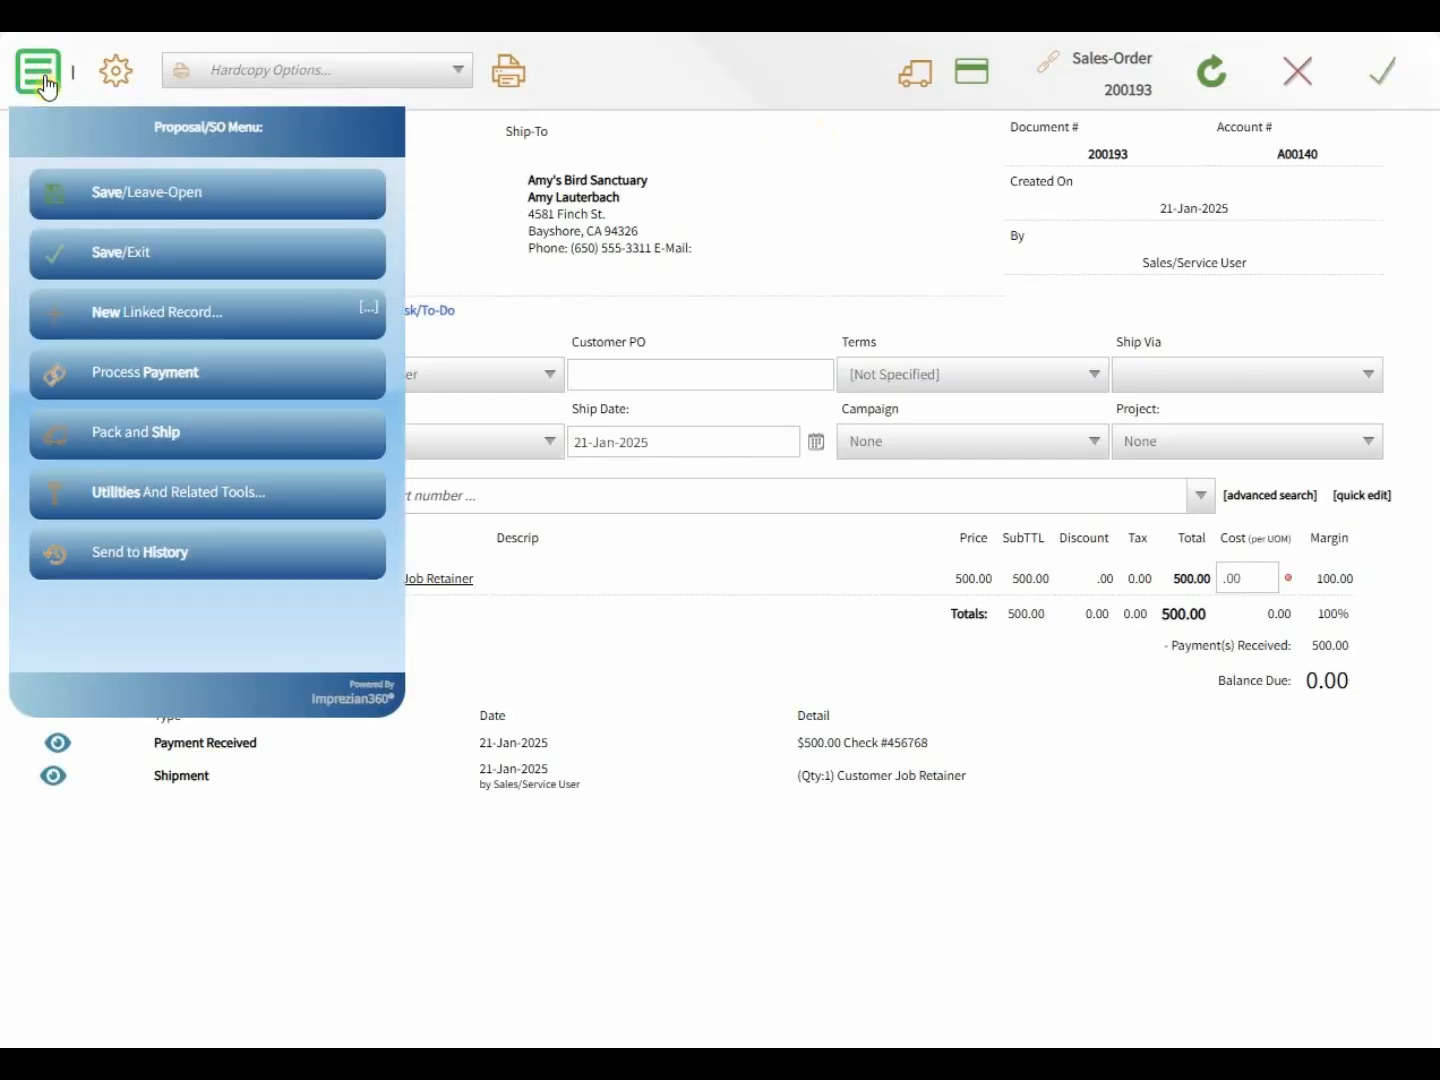
{"action": "left_click", "coordinate": [97, 205]}
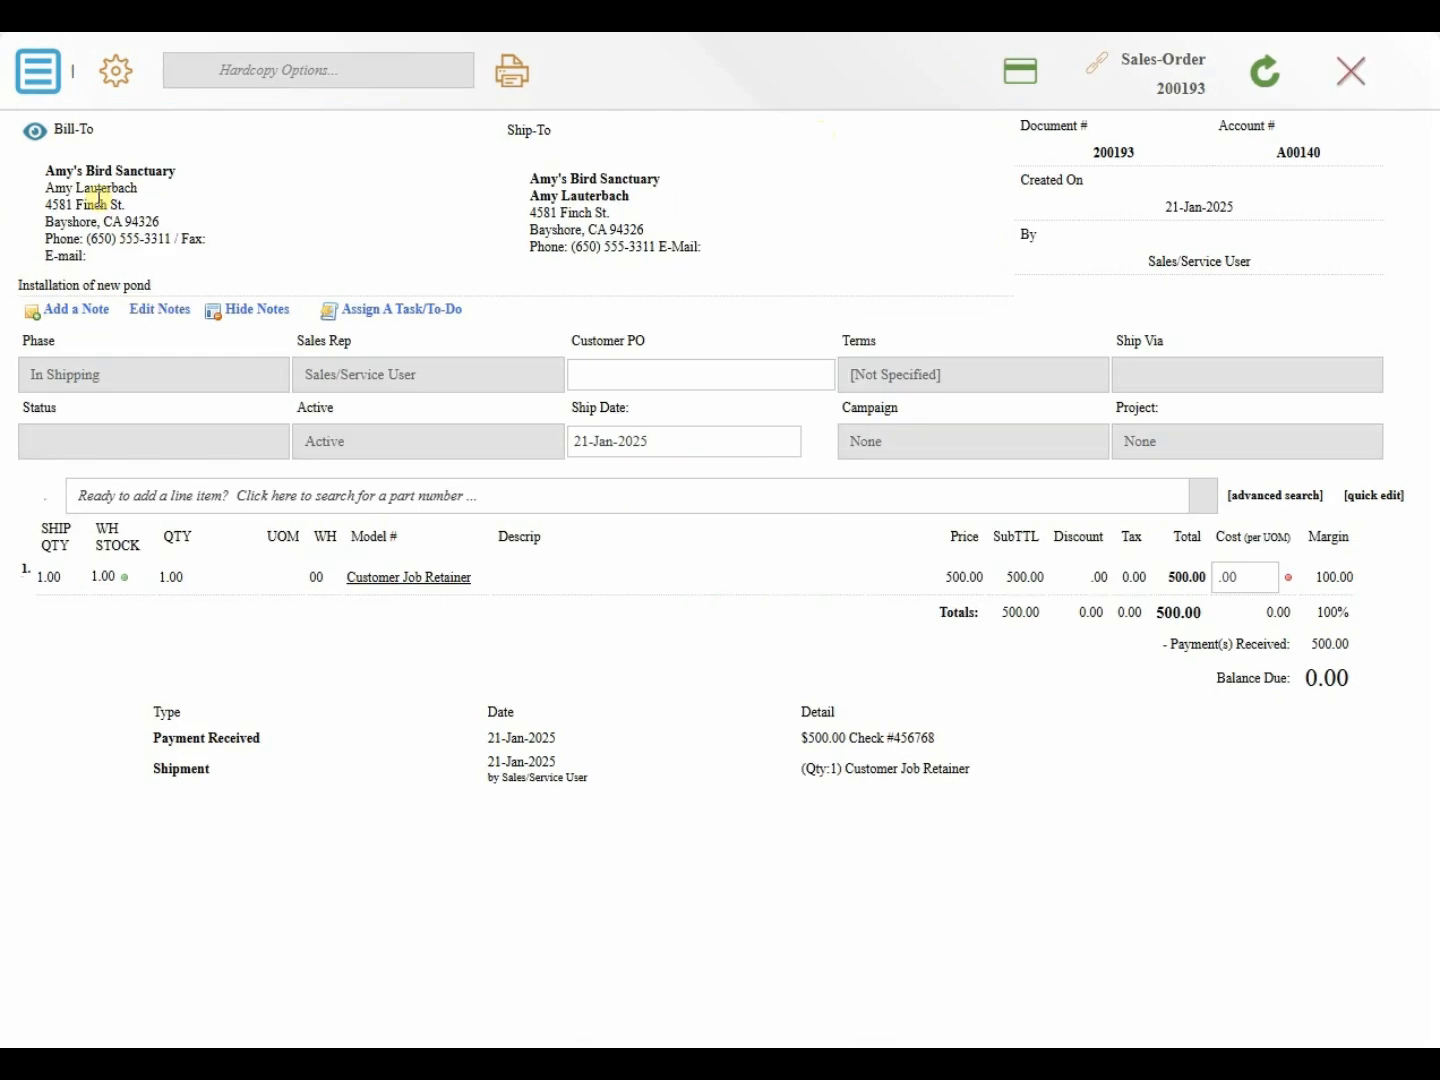
- Switch to QuickBooks and open the paid $500.00 invoice from the transaction list of Amy's Bird Sanctuary
{"action": "mouse_move", "coordinate": [237, 1047]}
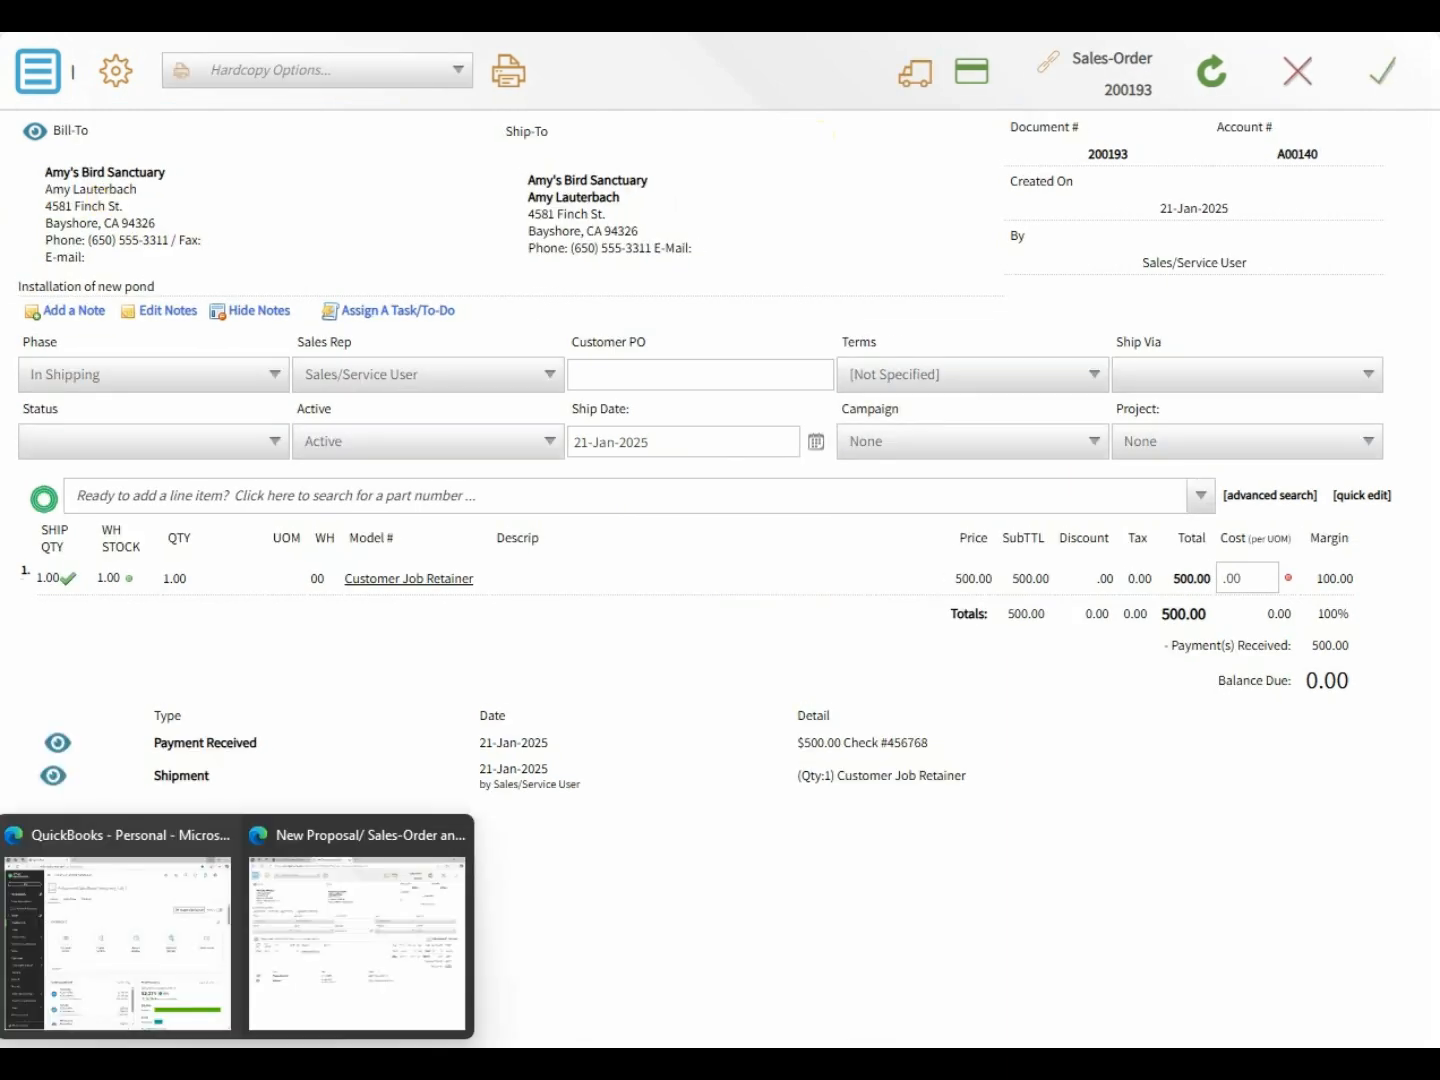
{"action": "left_click", "coordinate": [119, 955]}
{"action": "mouse_move", "coordinate": [120, 935]}
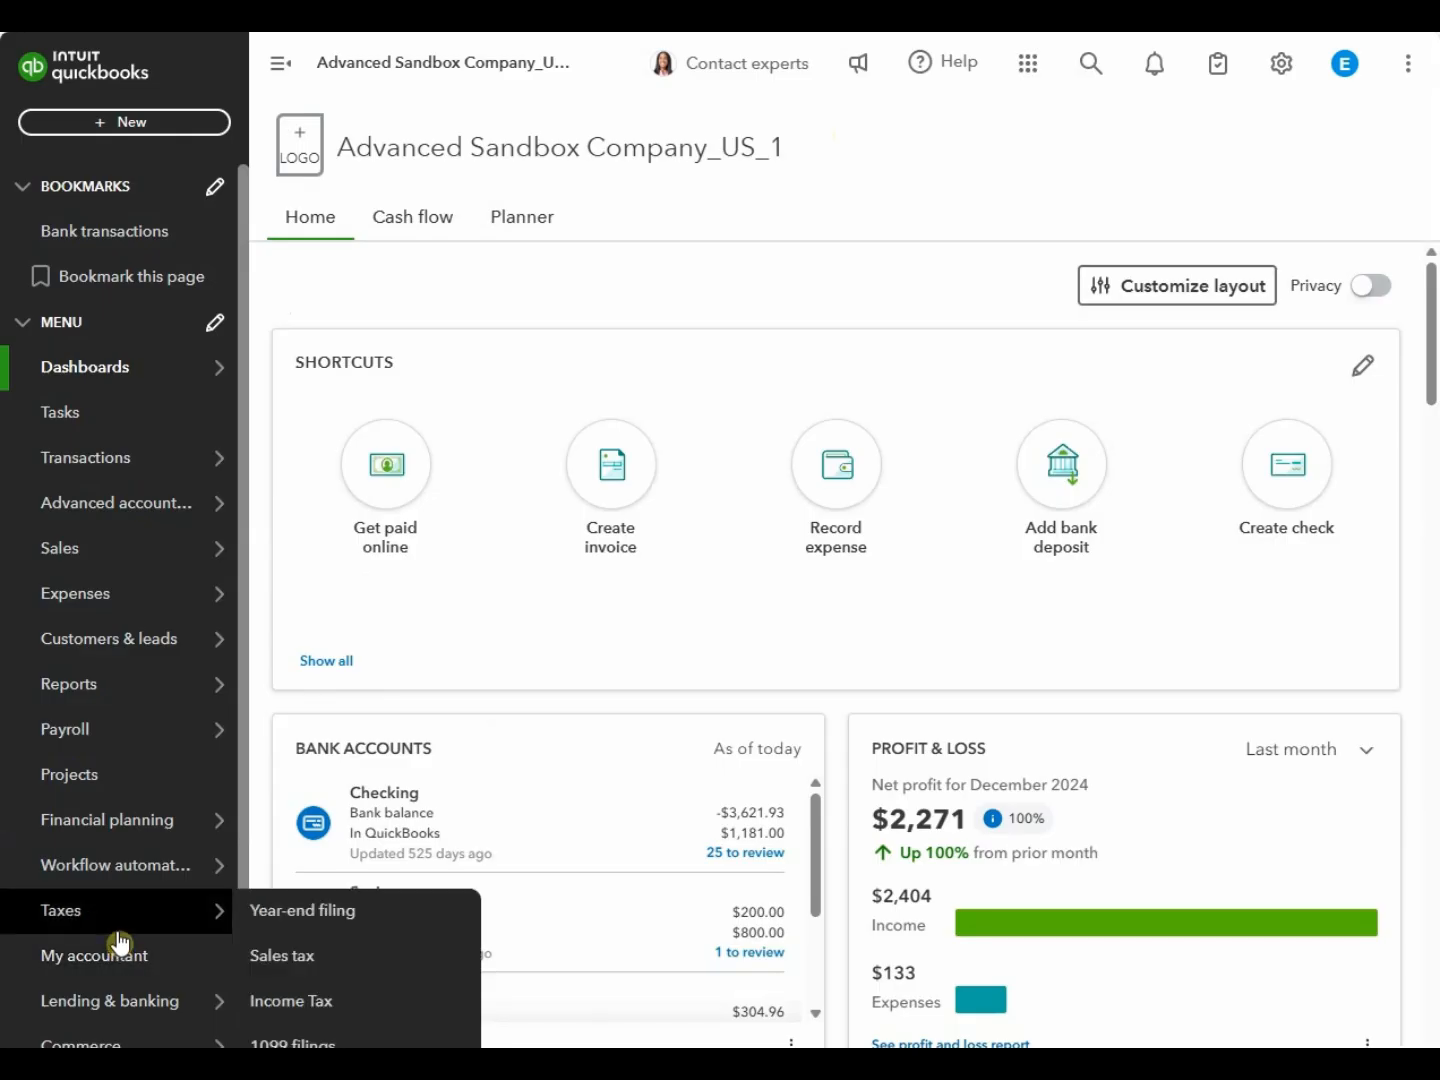
{"action": "mouse_move", "coordinate": [119, 641]}
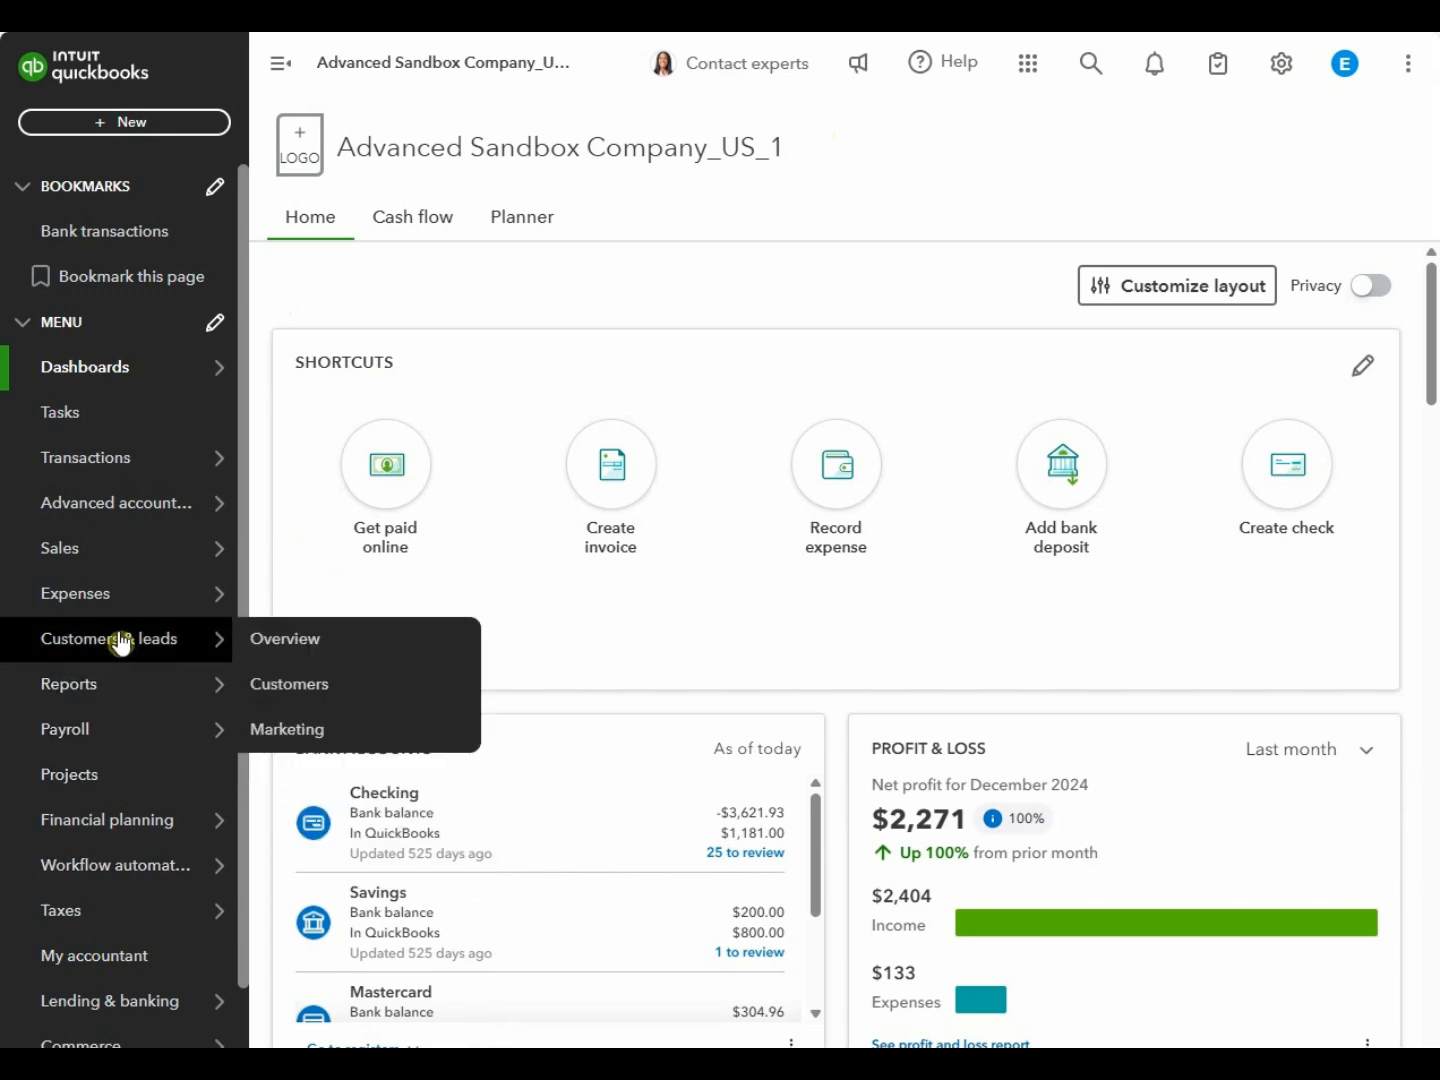
{"action": "left_click", "coordinate": [300, 679]}
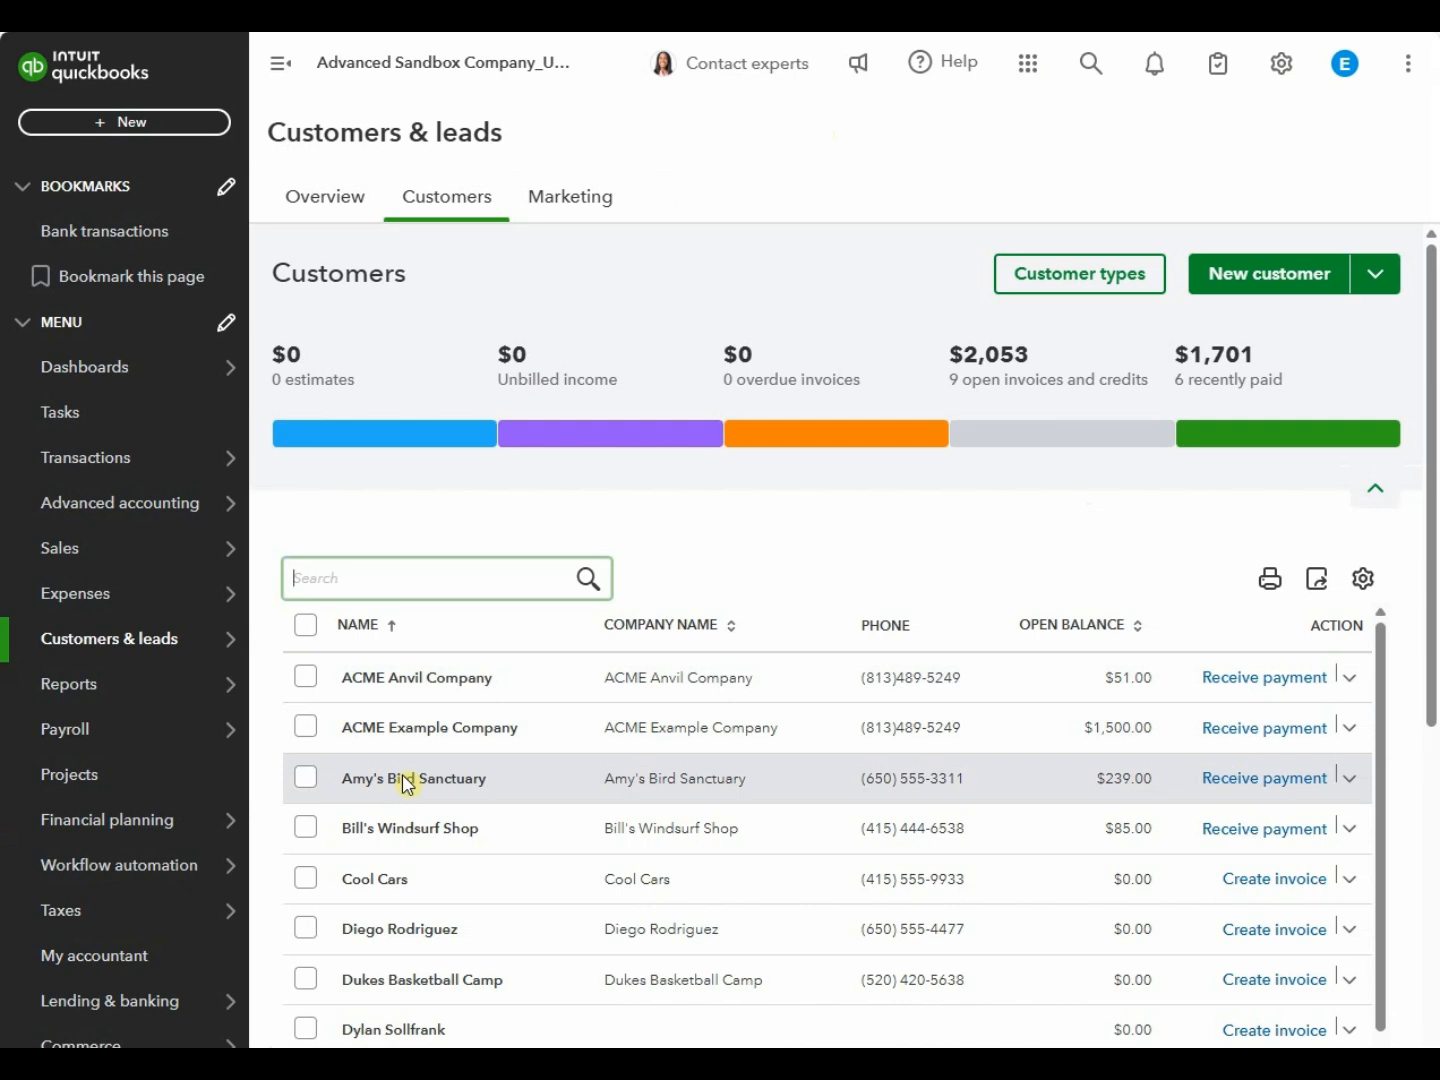
{"action": "left_click", "coordinate": [442, 785]}
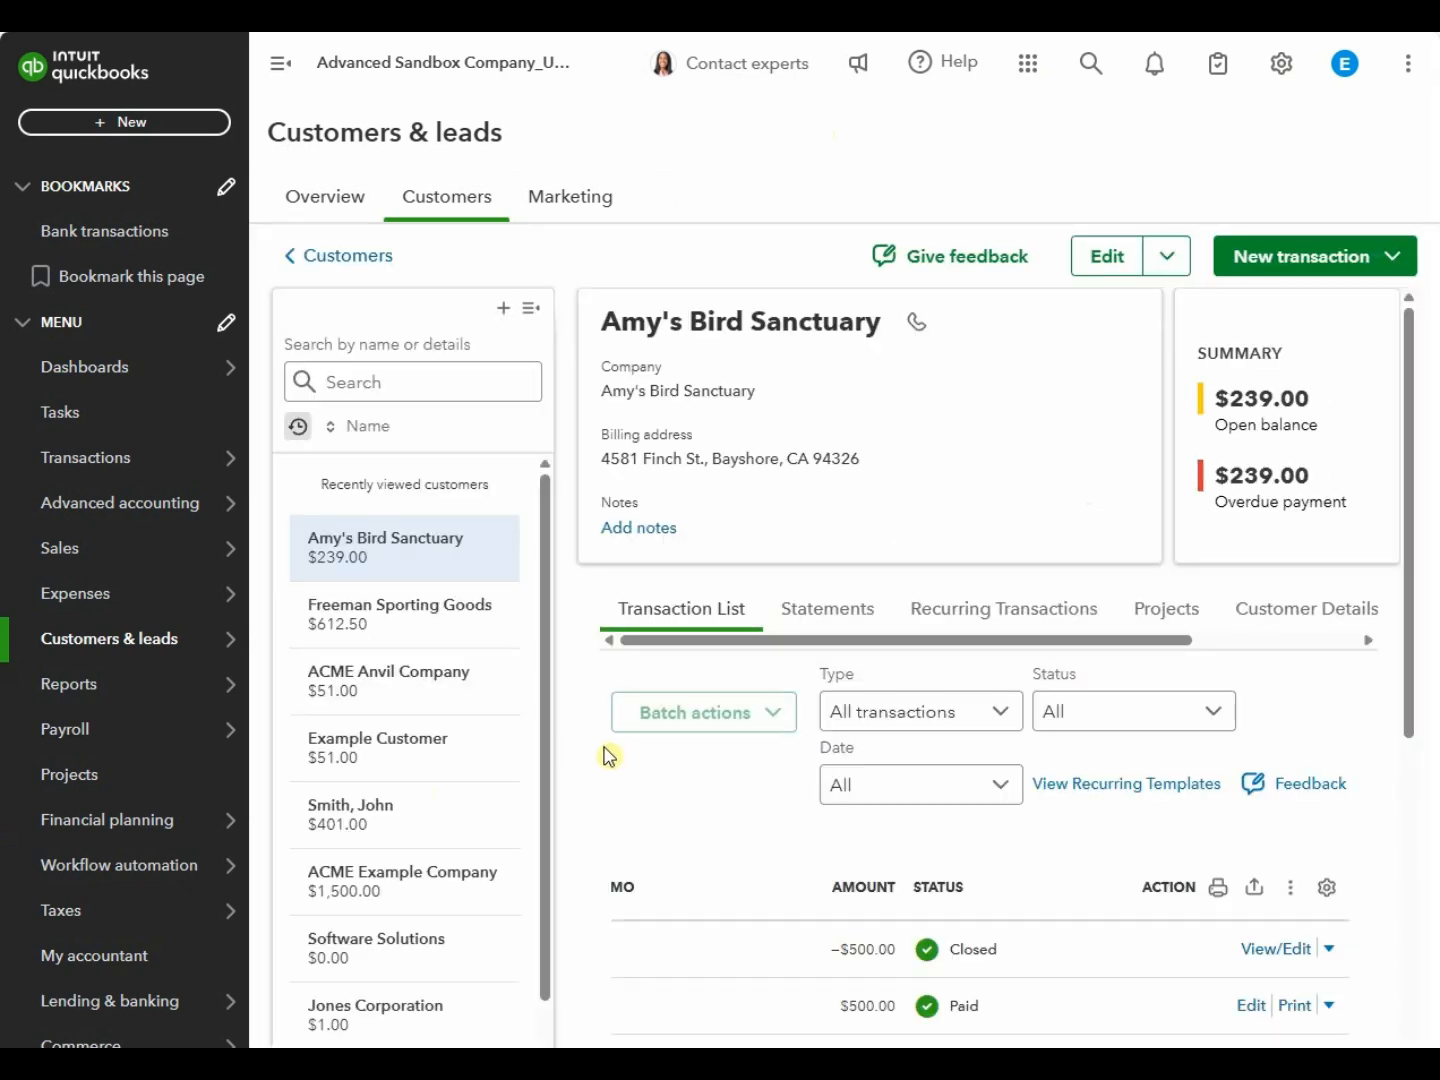
{"action": "scroll", "coordinate": [608, 757], "scroll_direction": "down", "scroll_amount": 1}
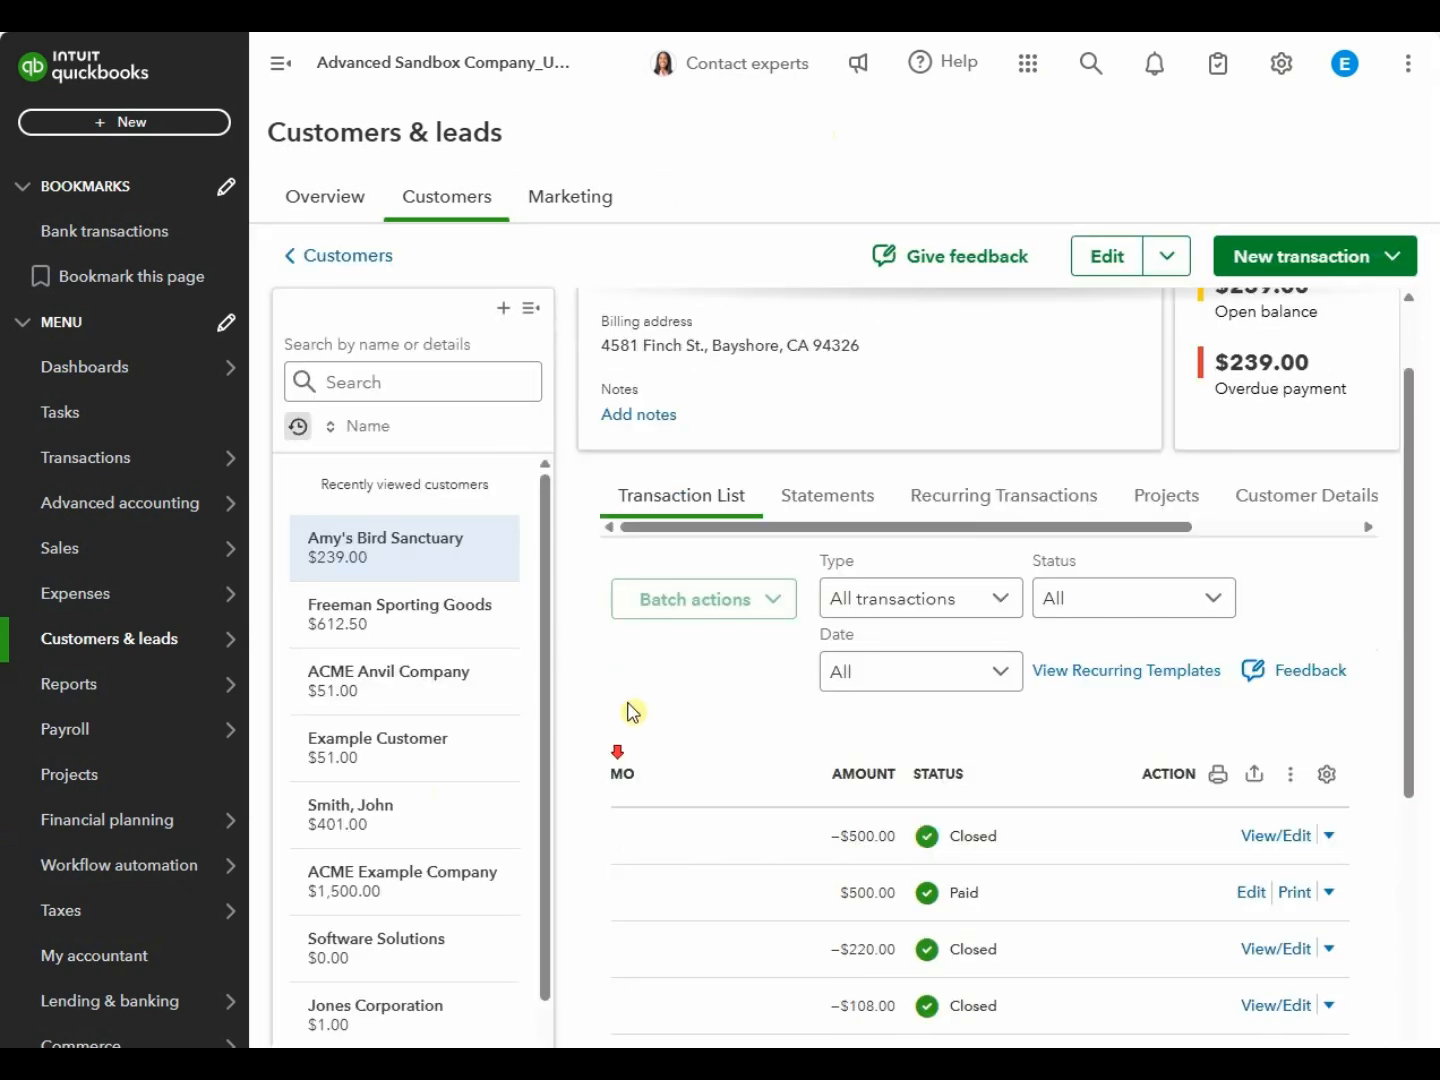
{"action": "left_click", "coordinate": [1252, 894]}
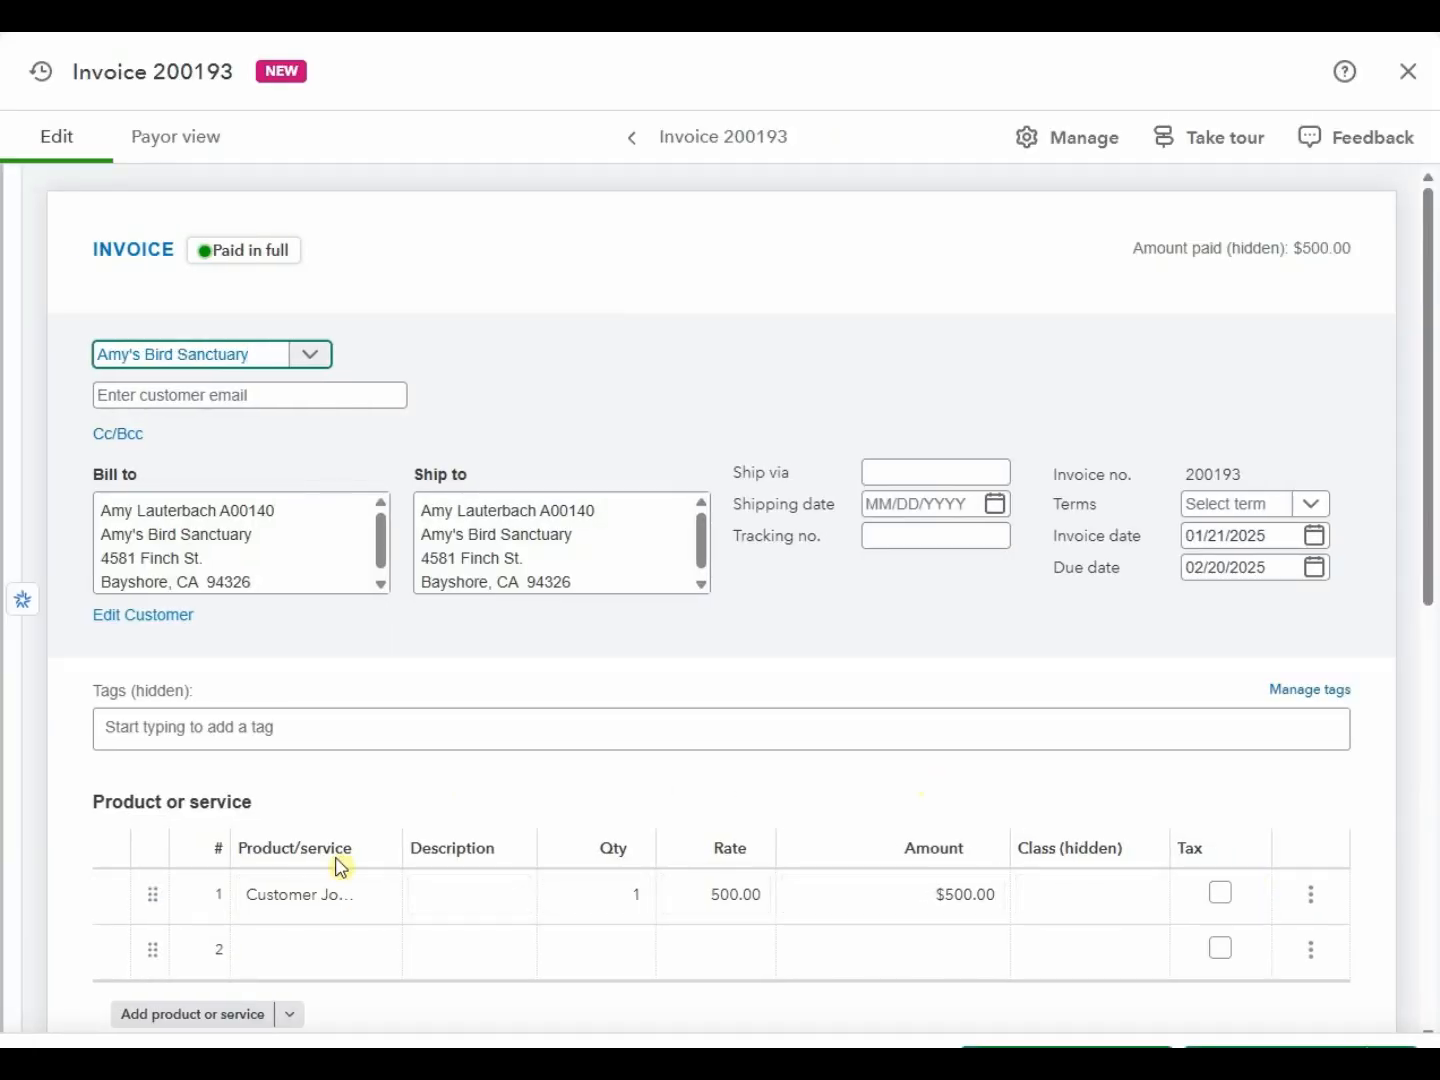
- Review the Customer Job Retainer line item and the applied payment on the QuickBooks invoice, and close the invoice
{"action": "left_click", "coordinate": [298, 900]}
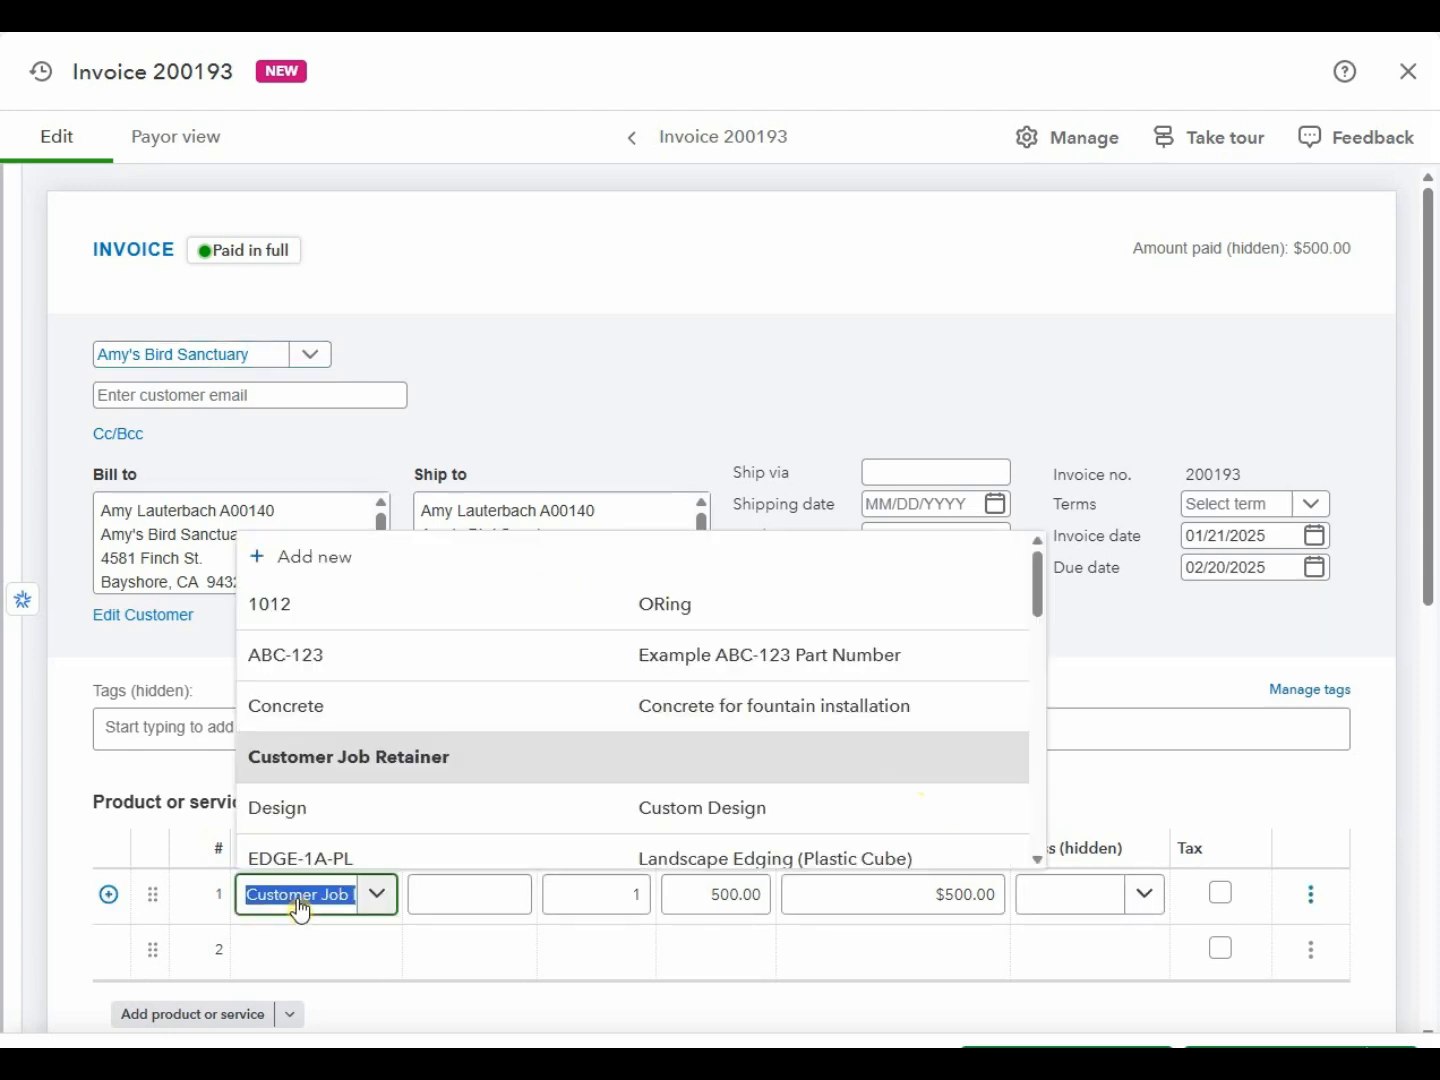
{"action": "left_click", "coordinate": [299, 904]}
{"action": "scroll", "coordinate": [385, 861], "scroll_direction": "down", "scroll_amount": 5}
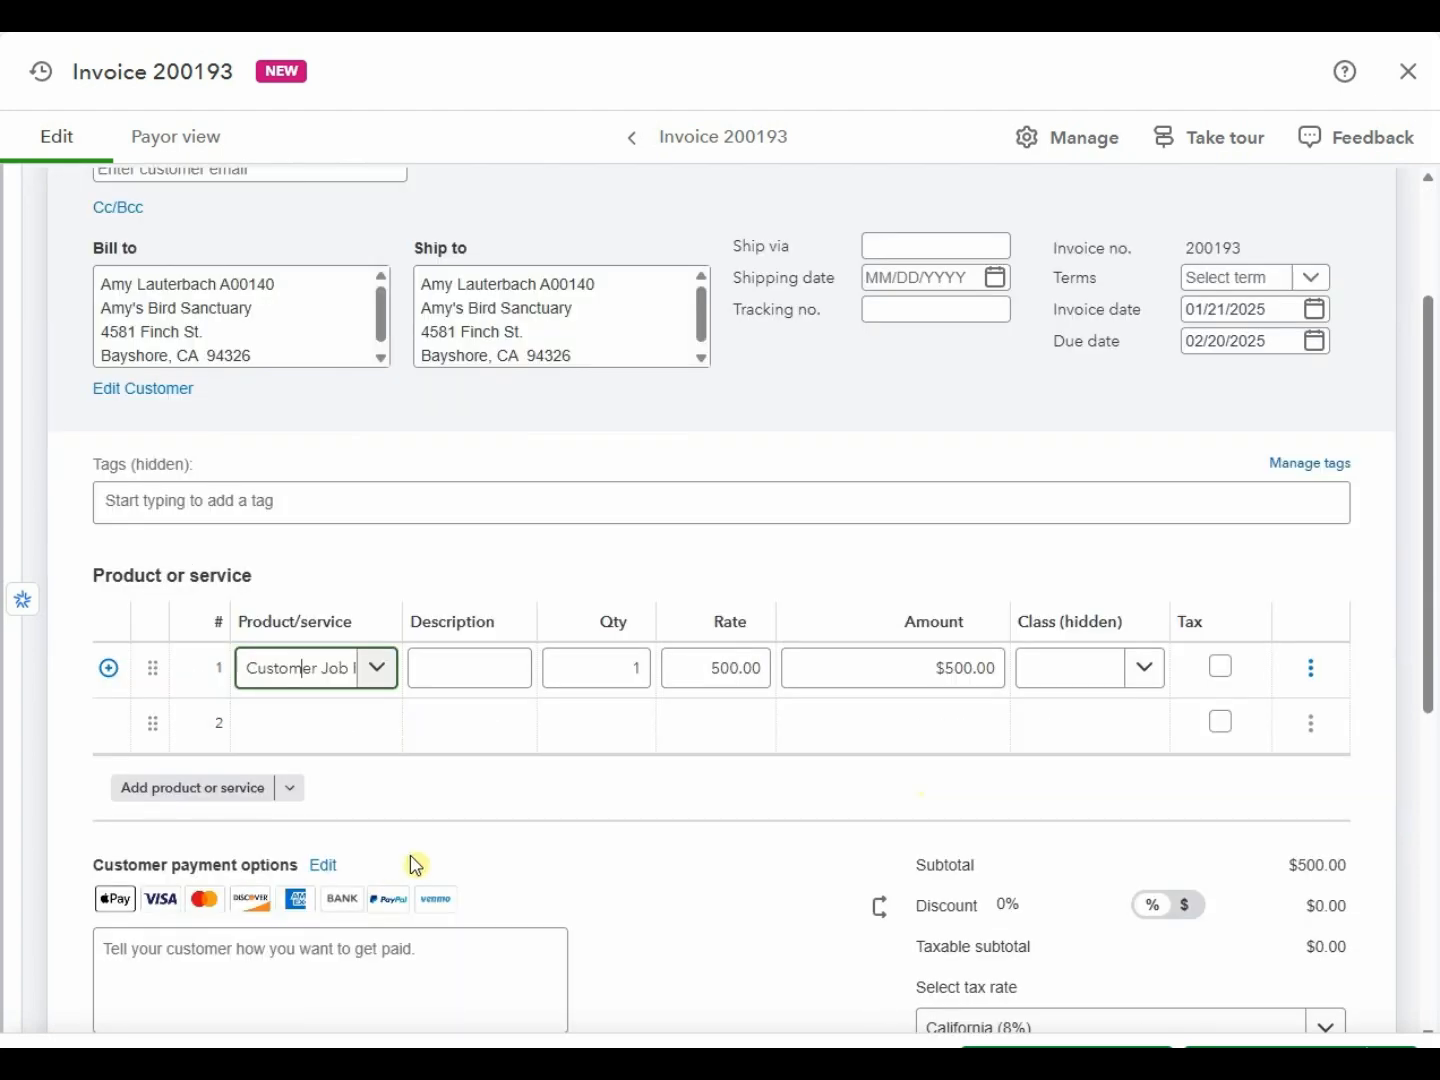
{"action": "scroll", "coordinate": [935, 850], "scroll_direction": "down", "scroll_amount": 1}
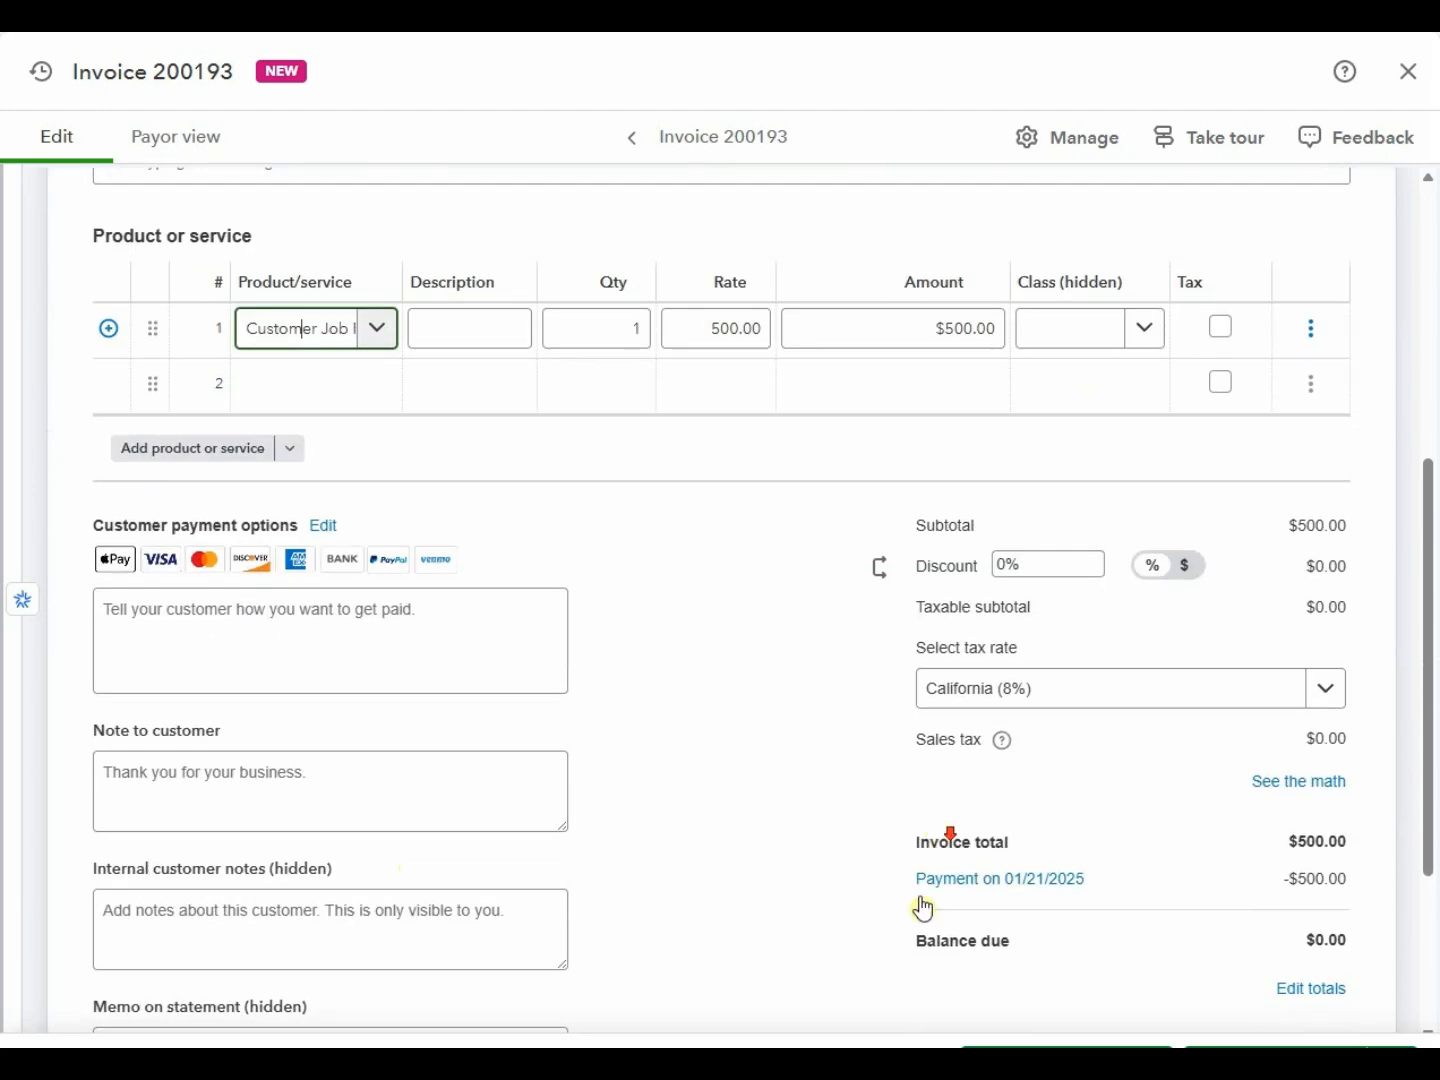
{"action": "left_click", "coordinate": [1049, 882]}
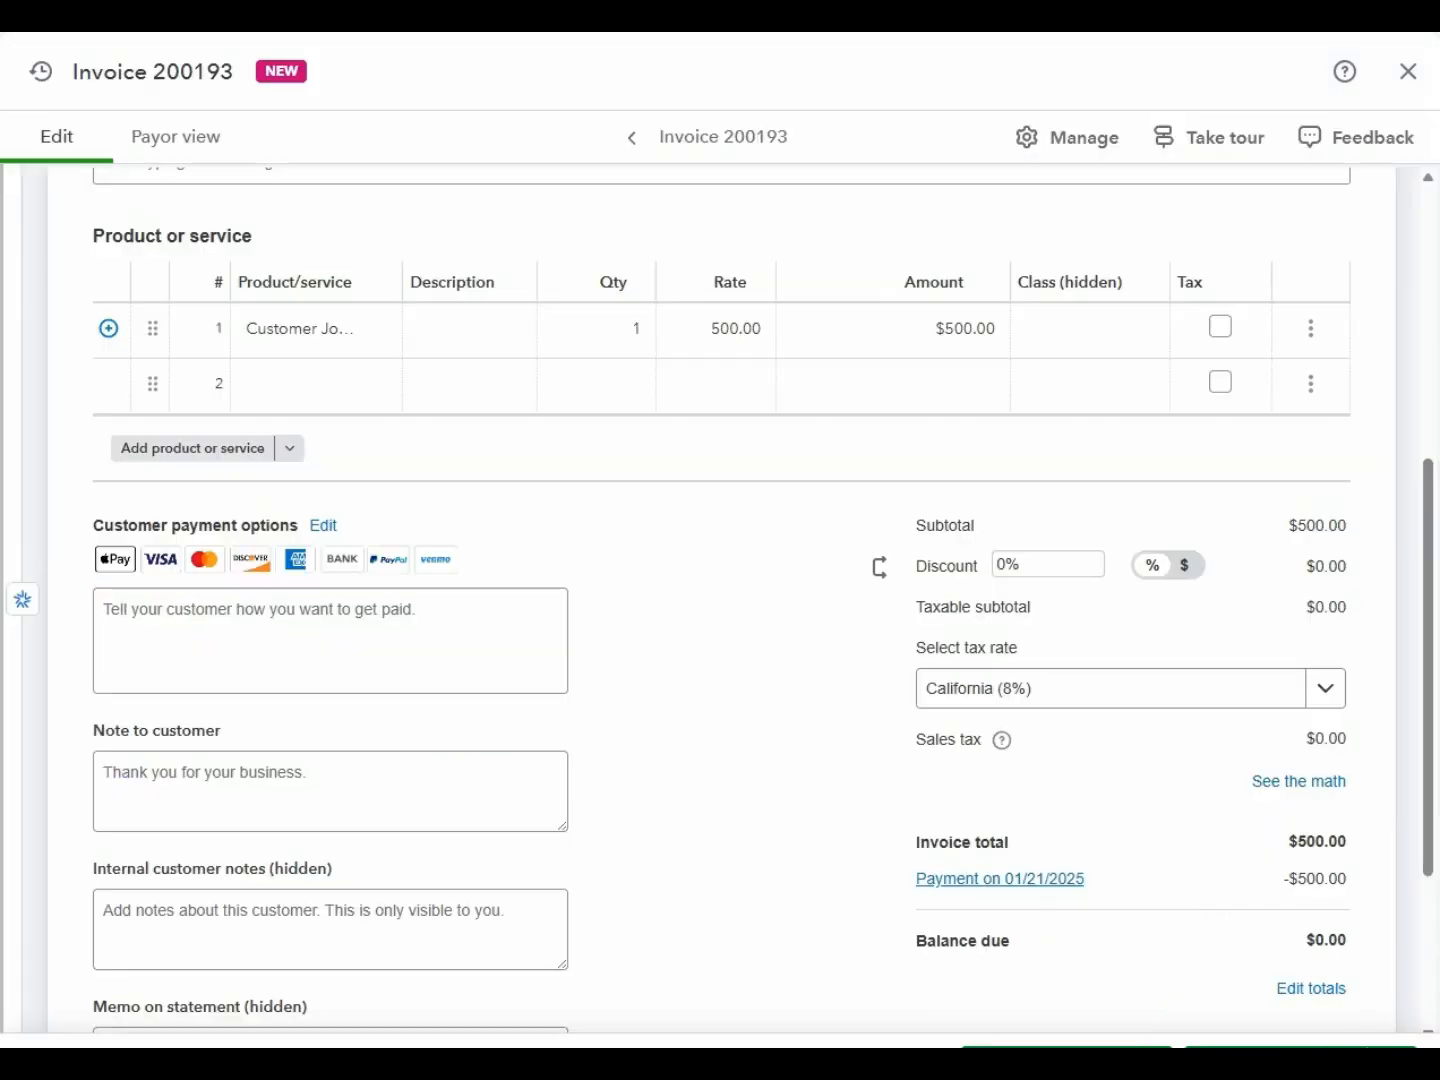
{"action": "scroll", "coordinate": [870, 652], "scroll_direction": "up", "scroll_amount": 5}
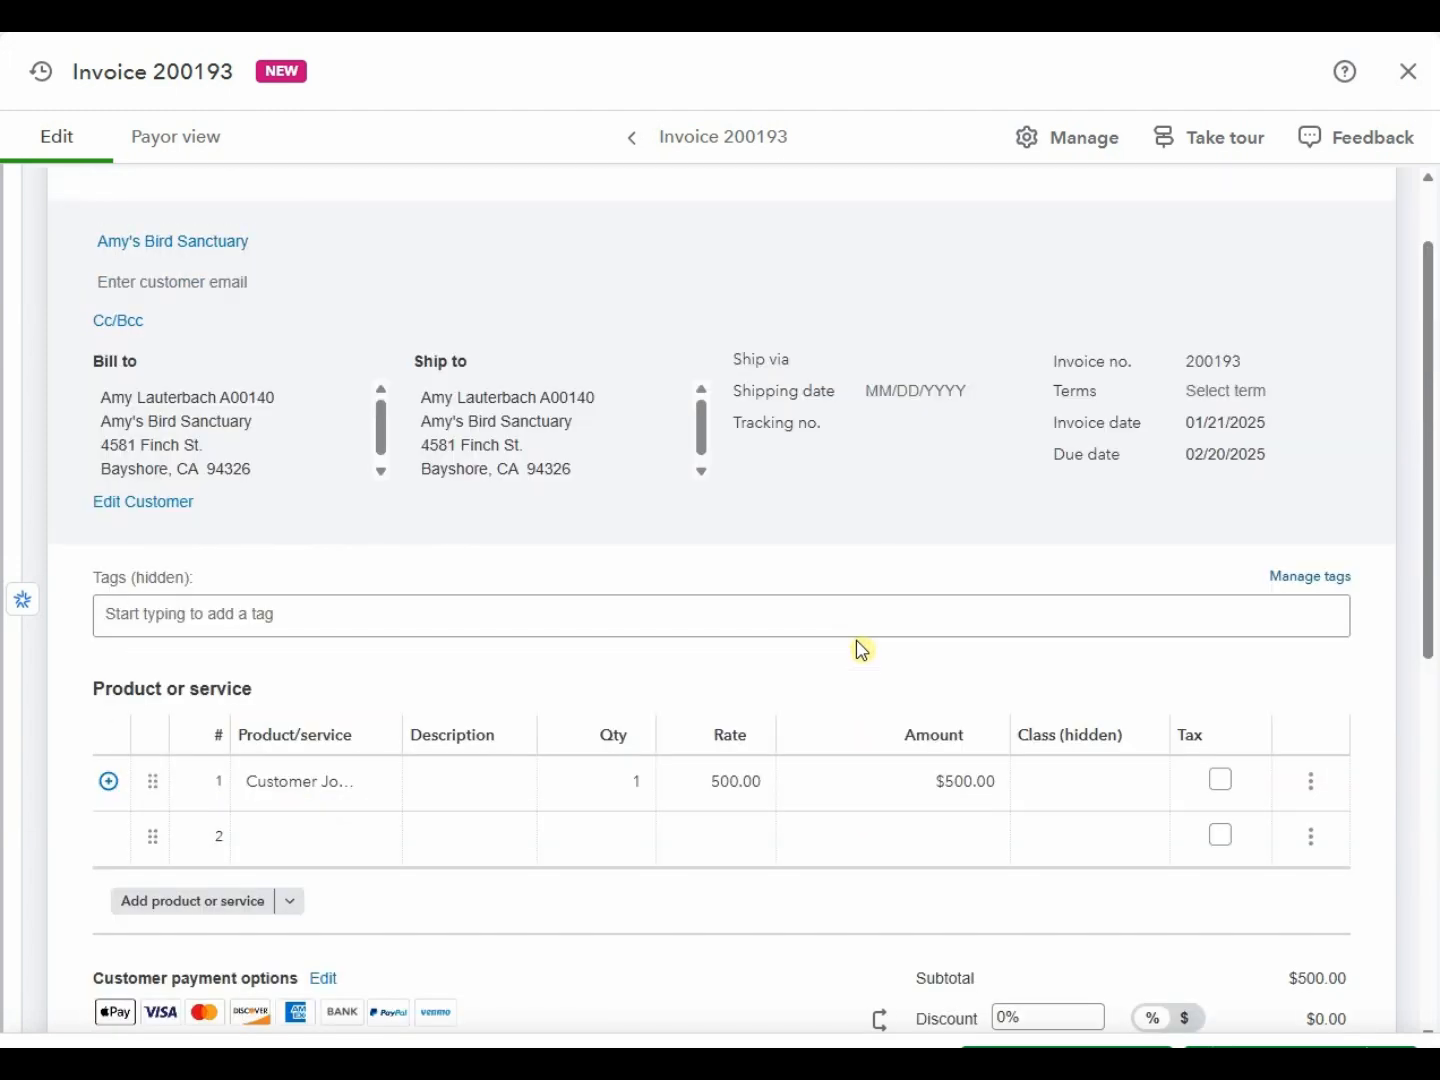
{"action": "left_click", "coordinate": [1411, 74]}
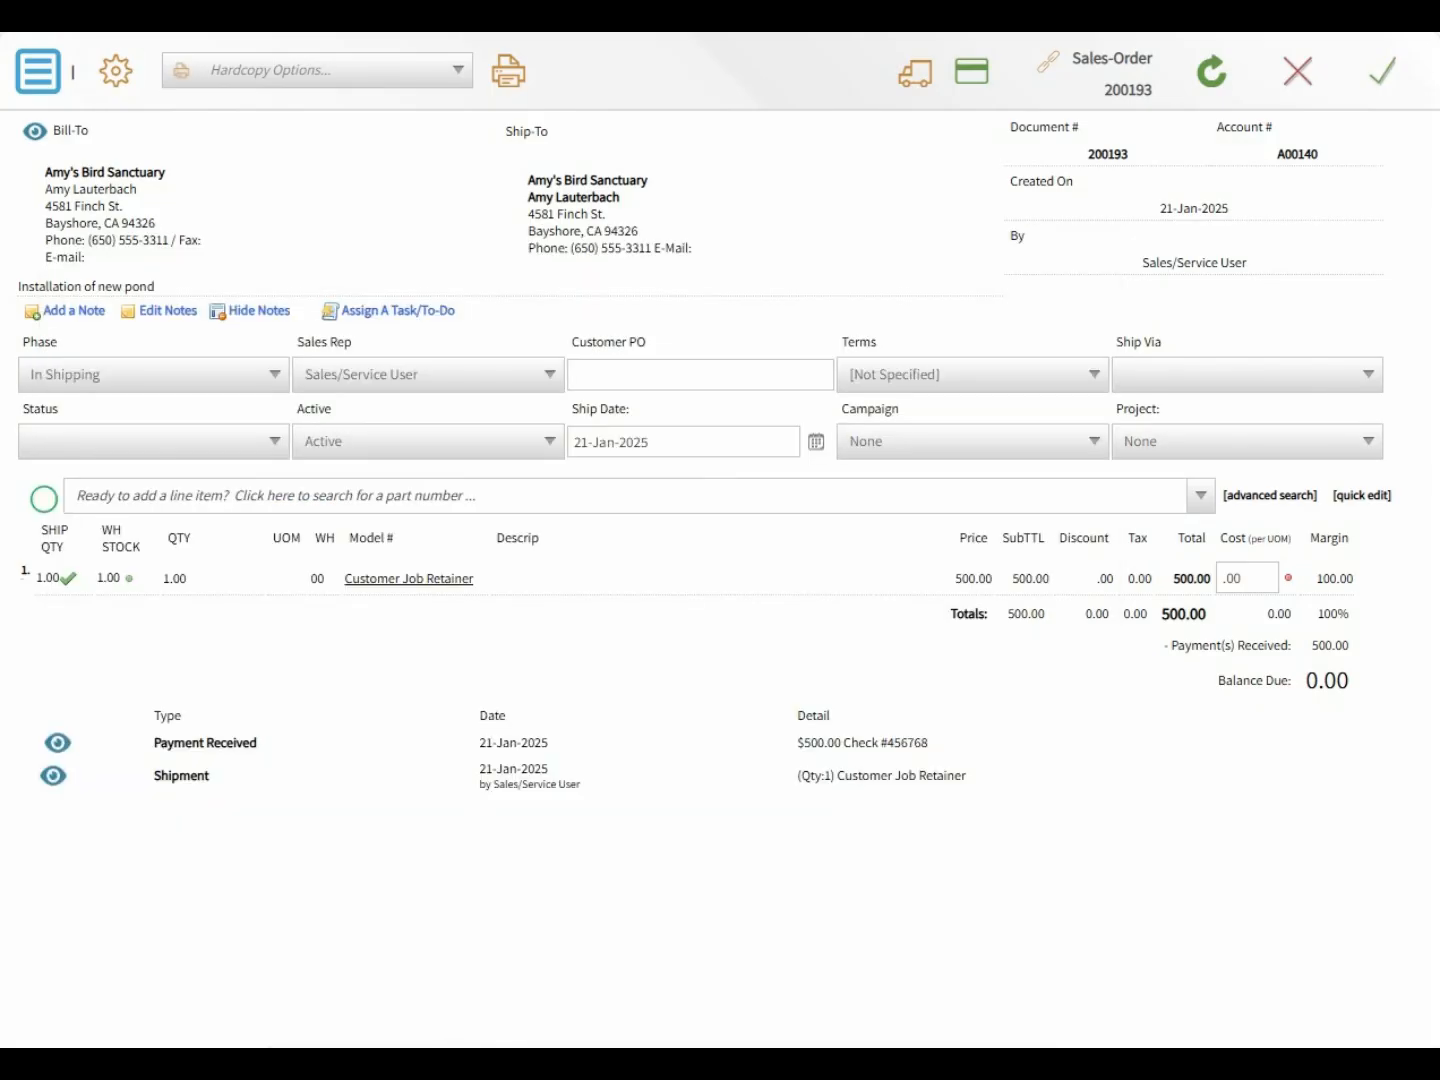
- Generate a linked contract of type Service Contract from the sales order, including the Customer Job Retainer item
{"action": "left_click", "coordinate": [44, 70]}
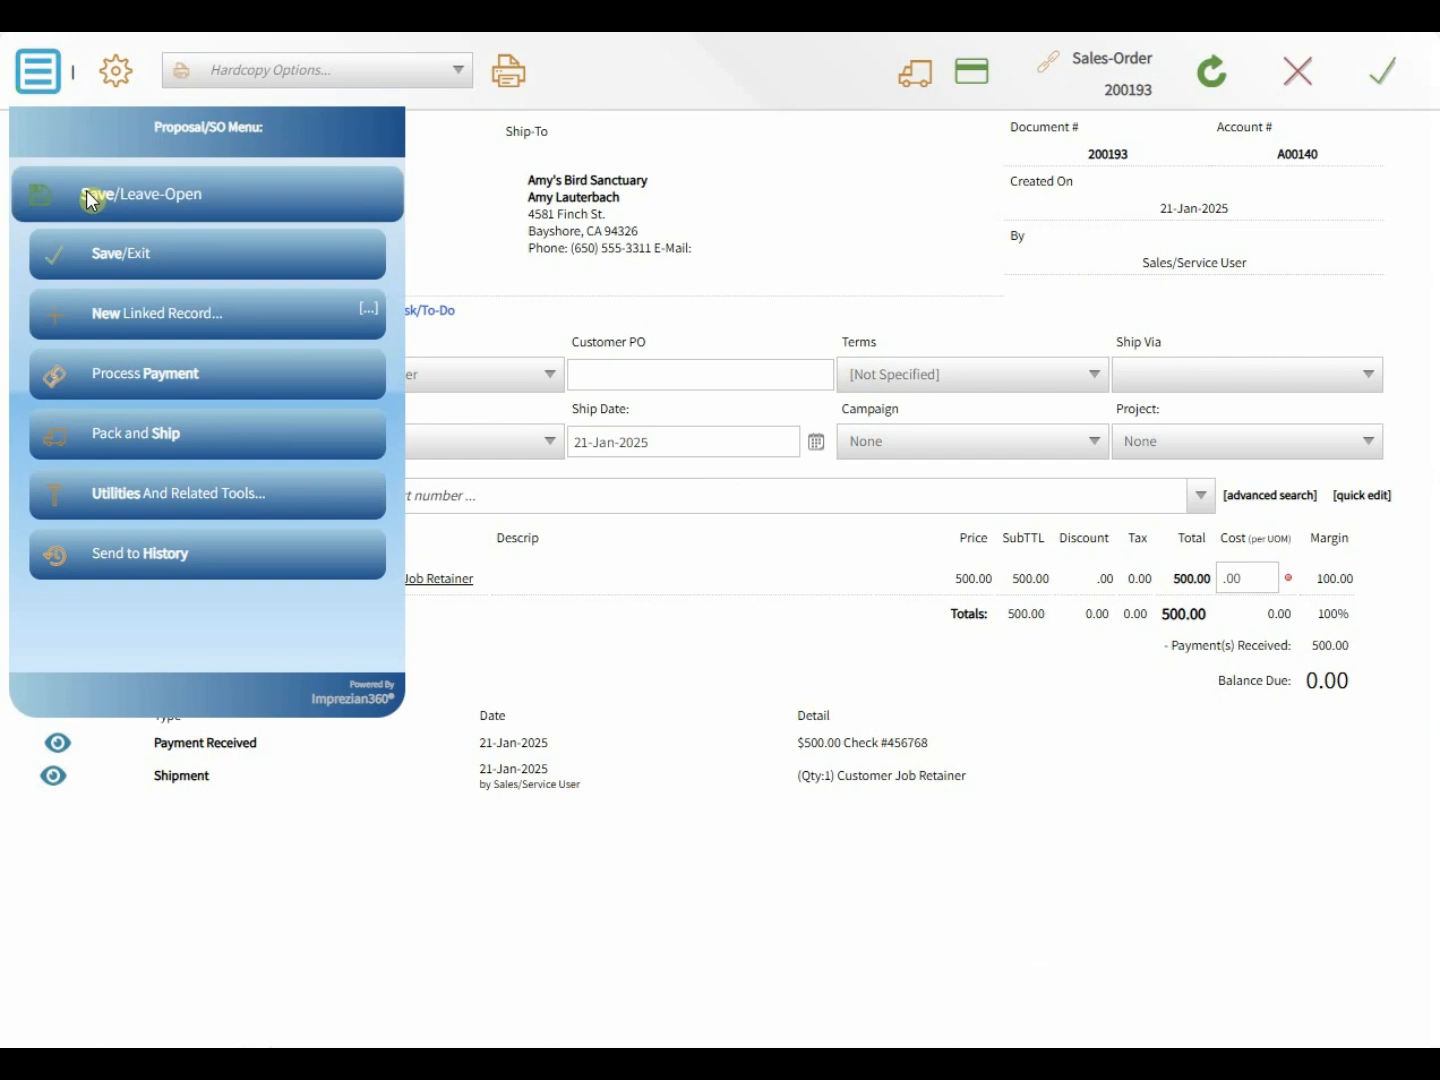
{"action": "left_click", "coordinate": [96, 314]}
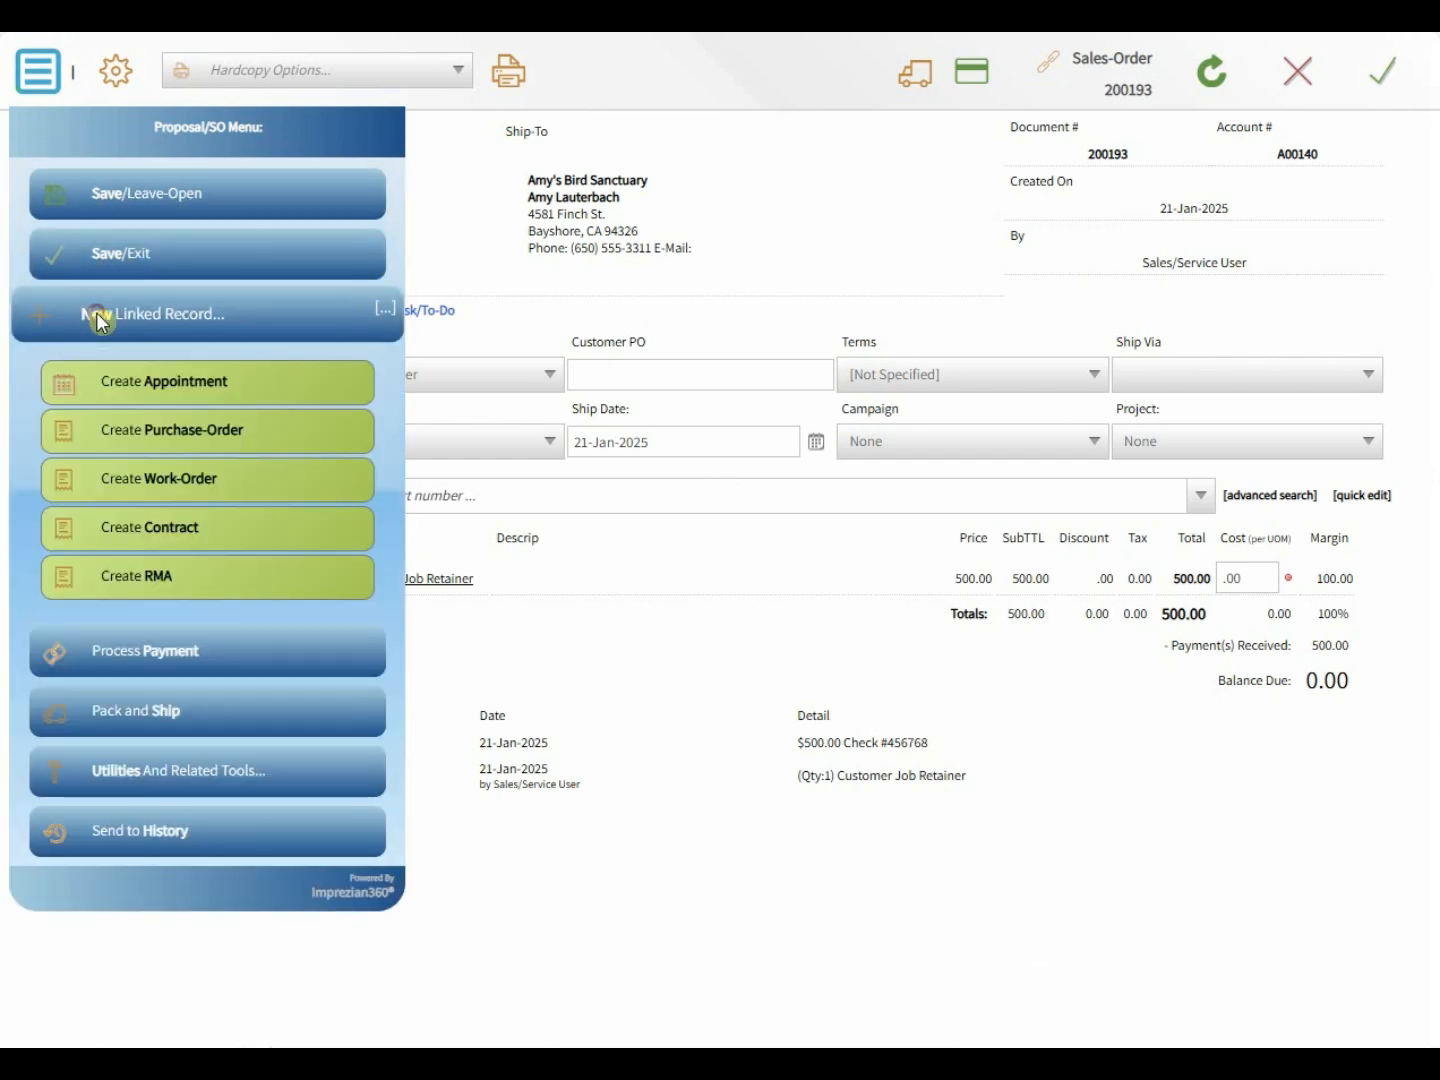
{"action": "left_click", "coordinate": [172, 548]}
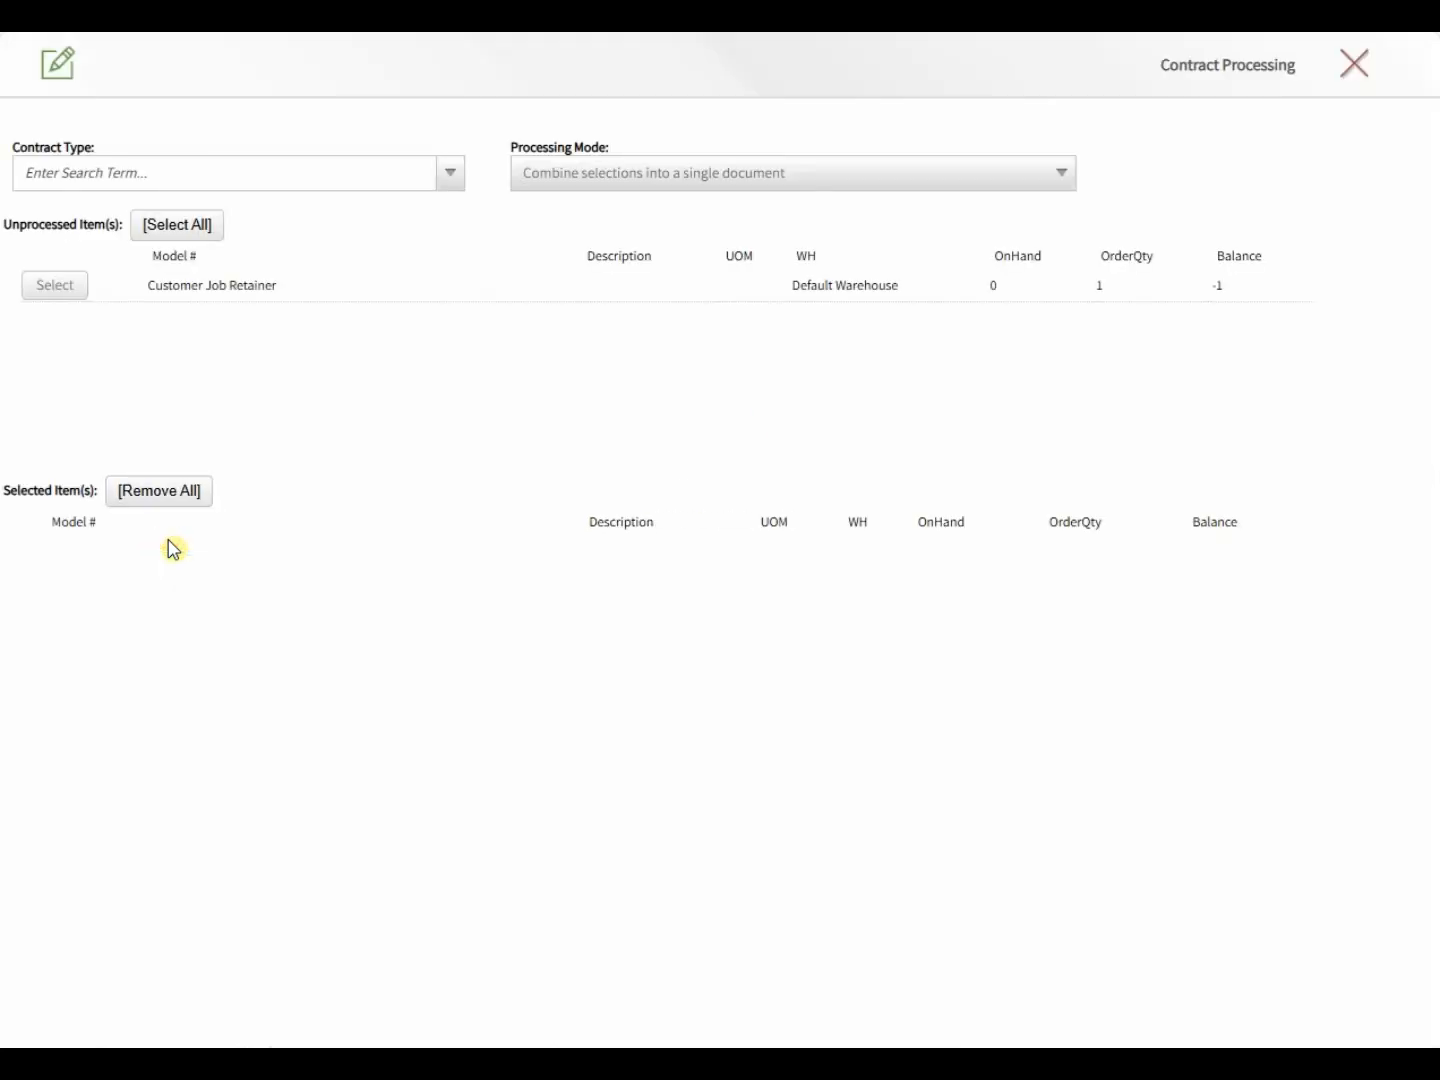
{"action": "left_click", "coordinate": [100, 170]}
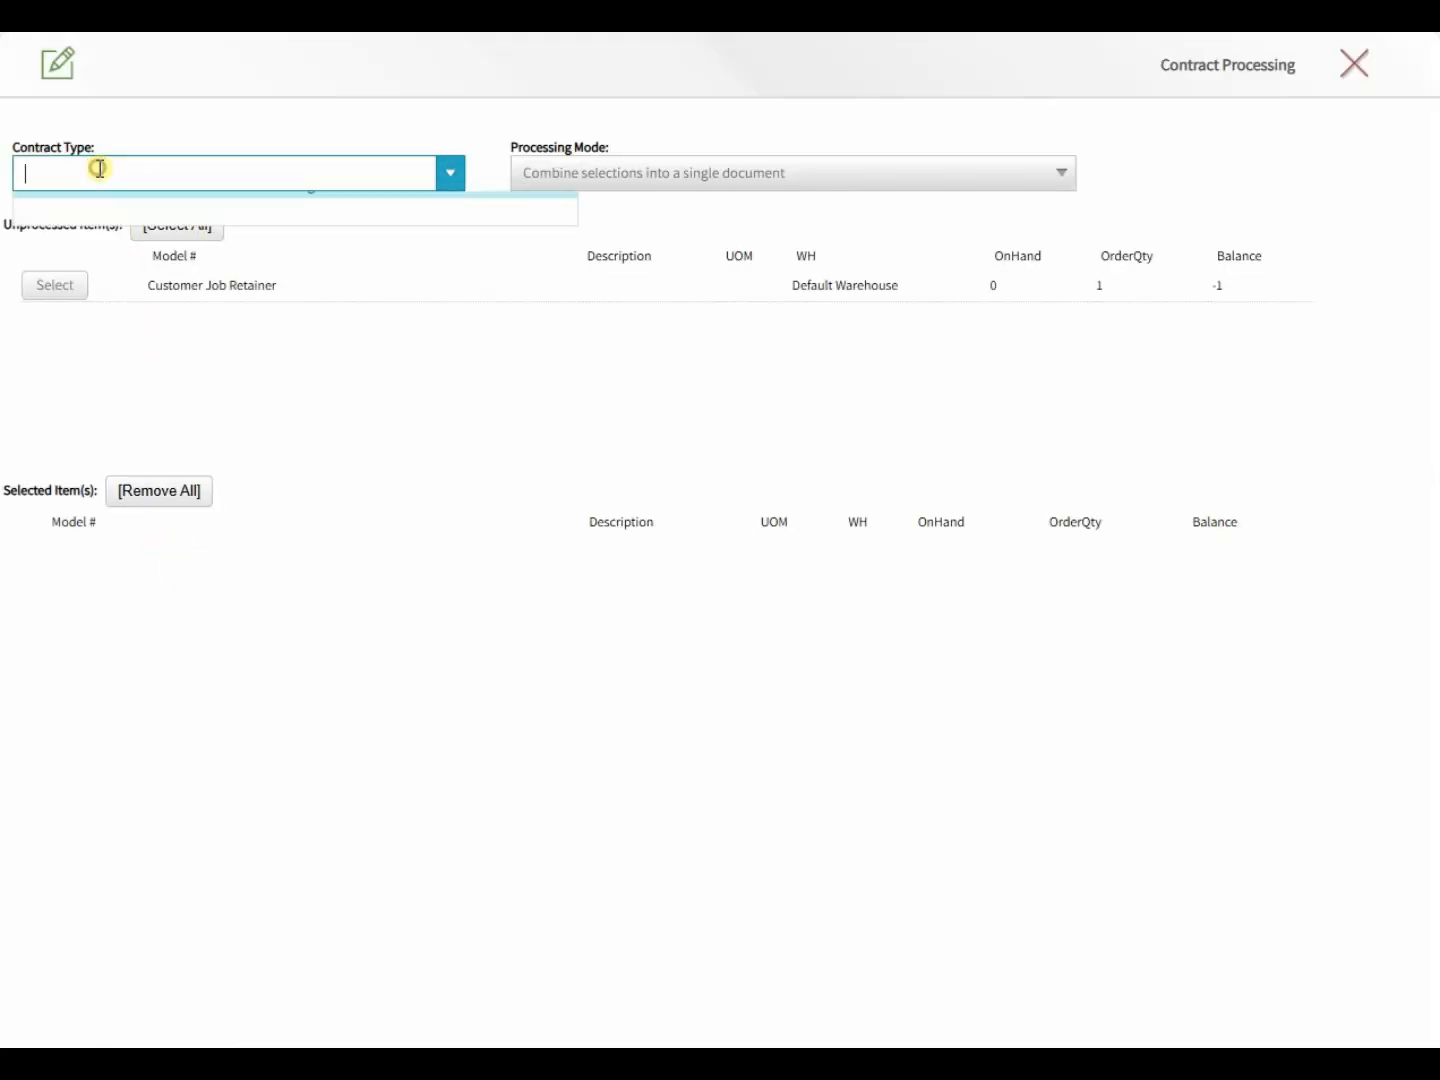
{"action": "left_click", "coordinate": [100, 212]}
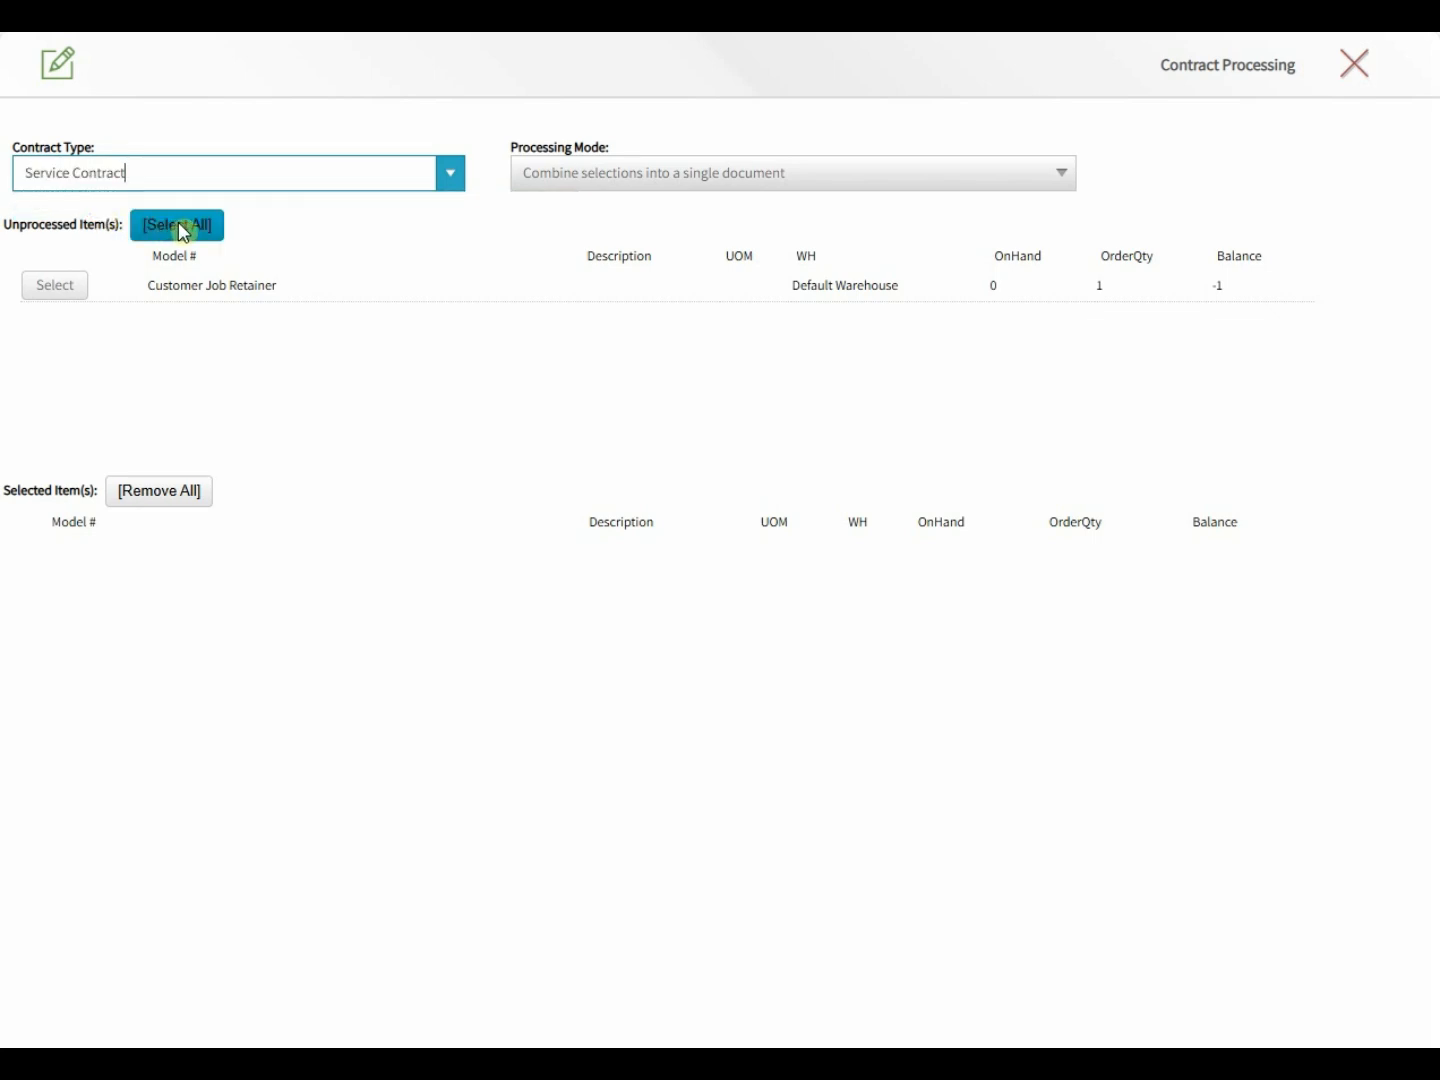
{"action": "left_click", "coordinate": [52, 287]}
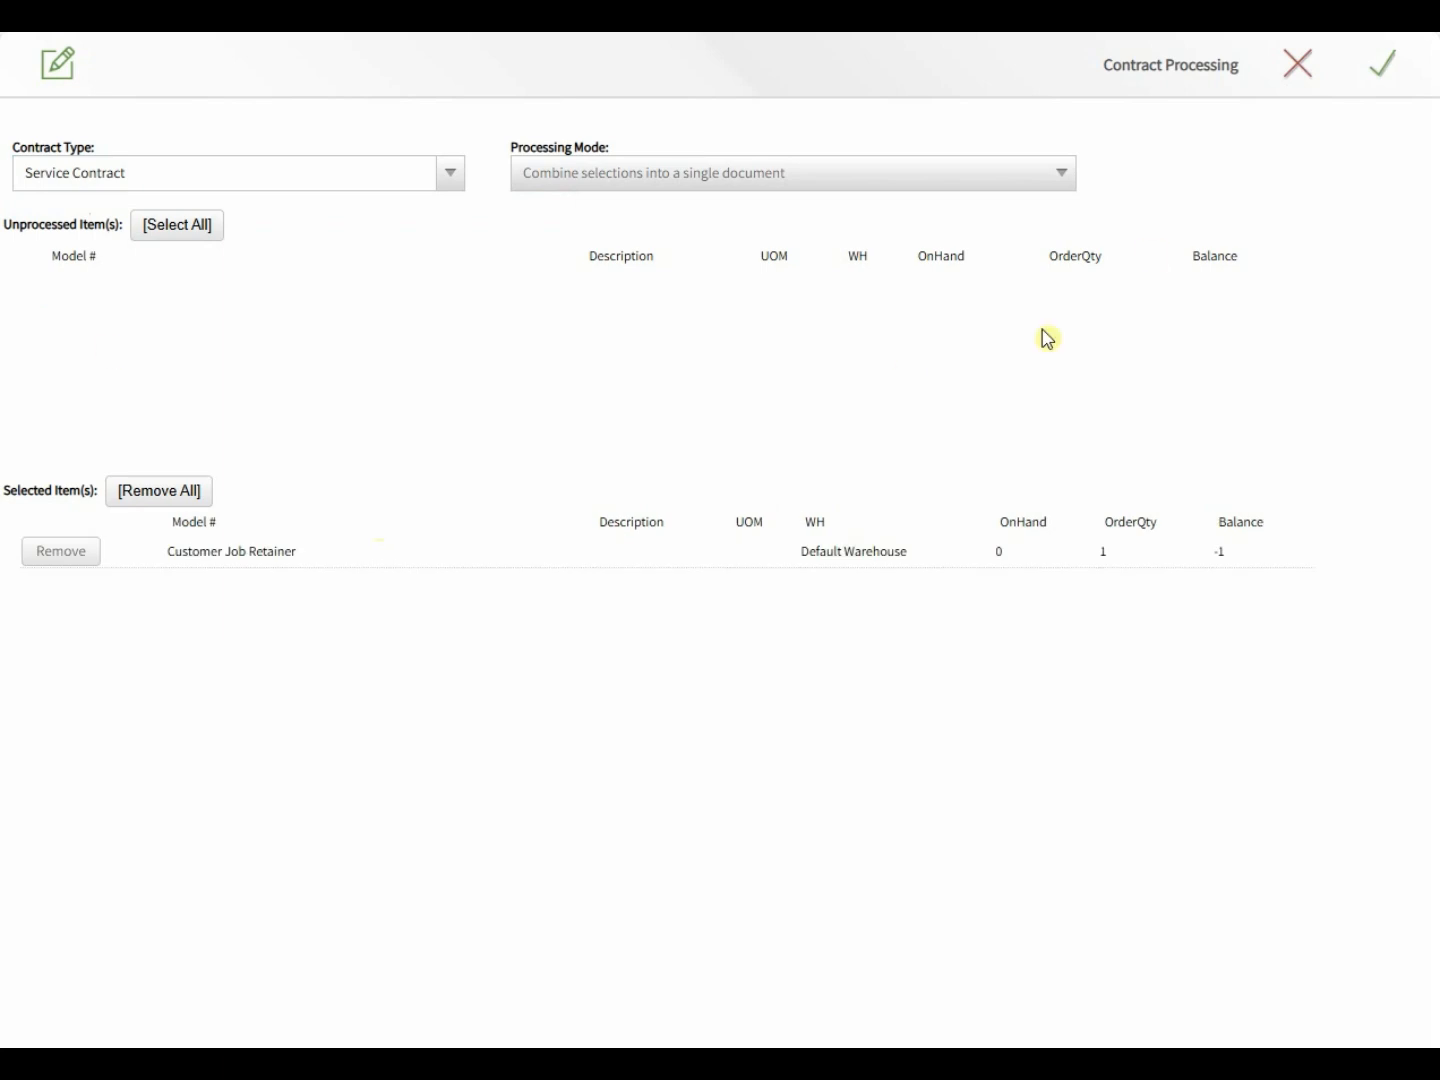
{"action": "left_click", "coordinate": [1379, 70]}
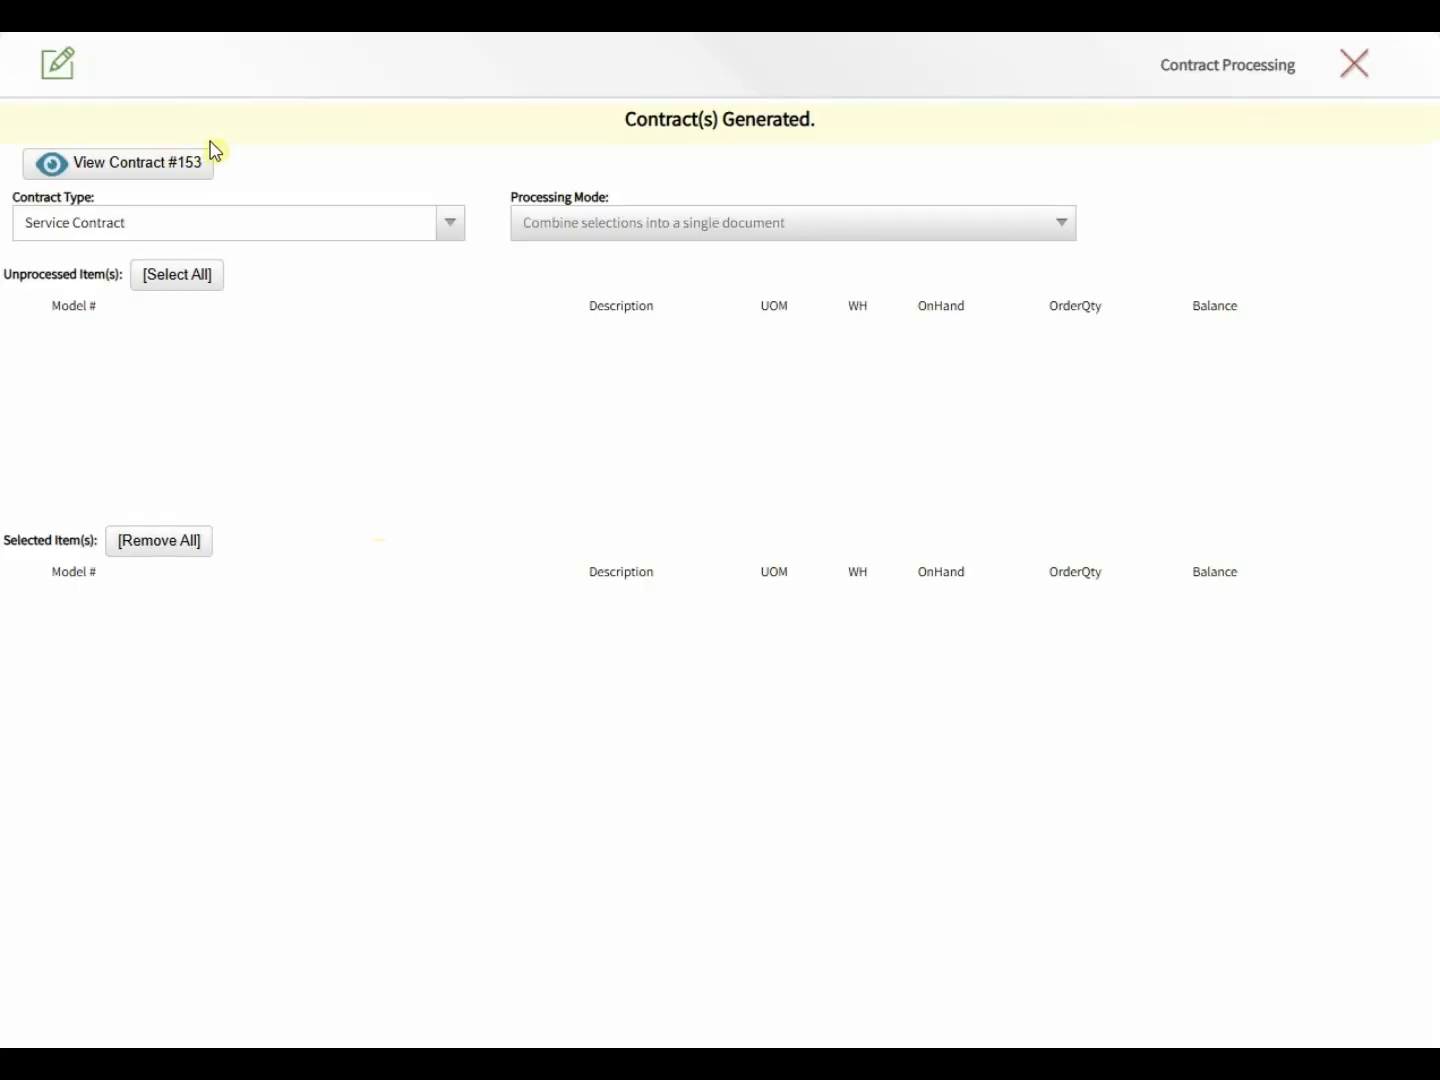
- Open the generated contract, describe it as Pond Installation Job, and set its Valid From date to 21-Jan-2025
{"action": "left_click", "coordinate": [155, 167]}
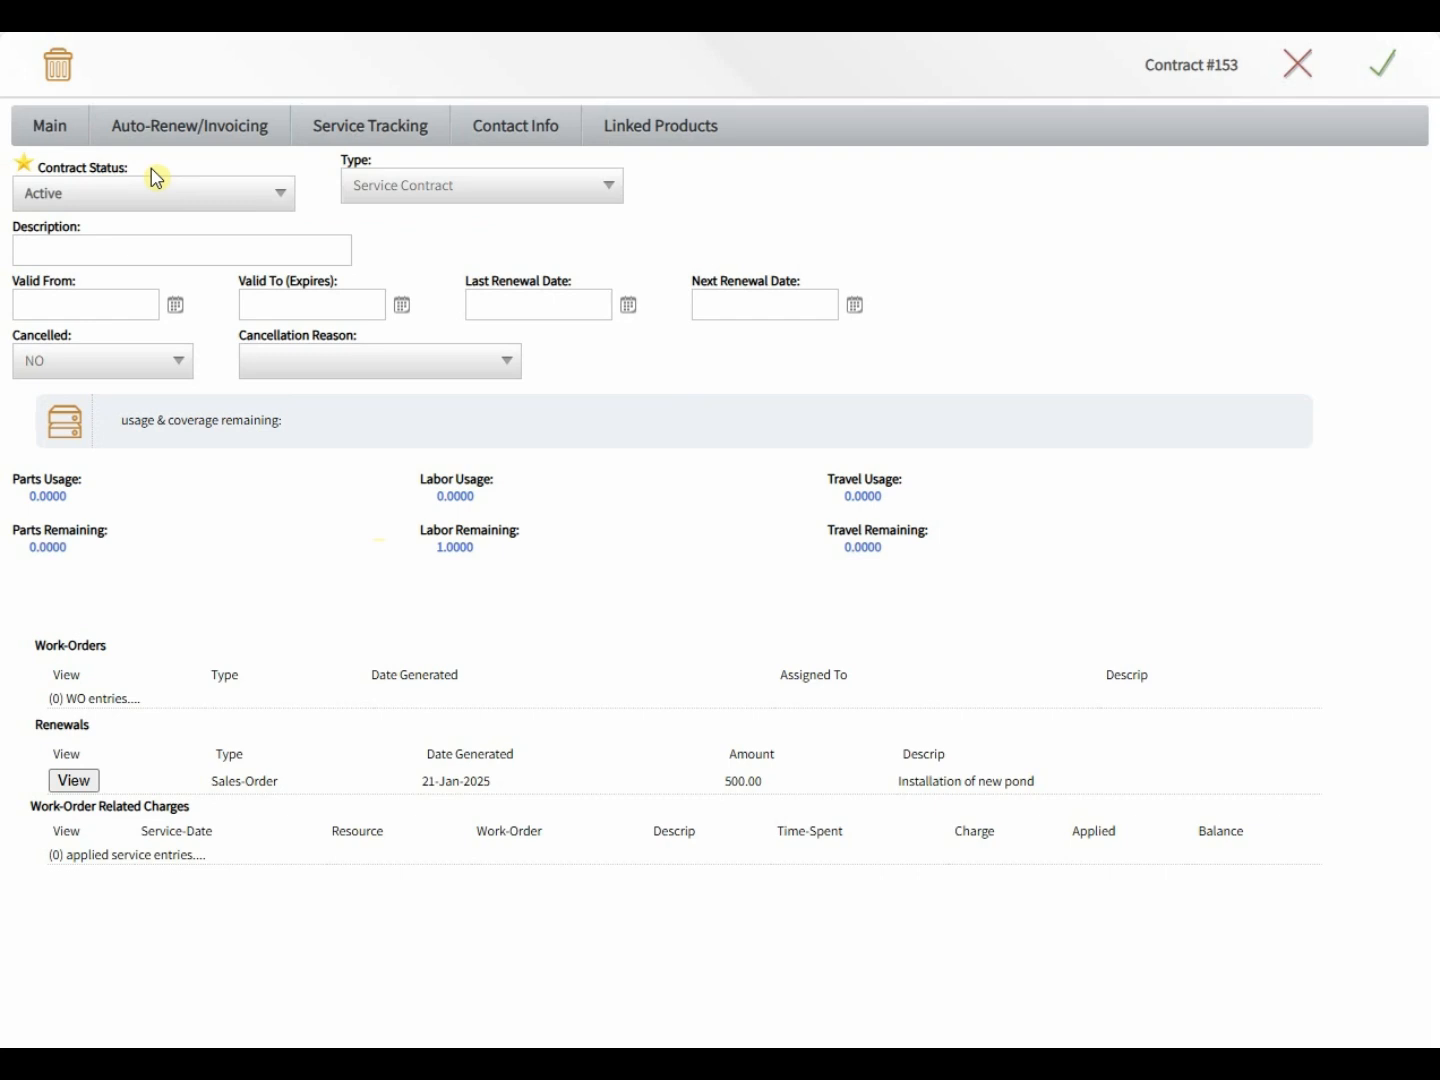
{"action": "left_click", "coordinate": [111, 248]}
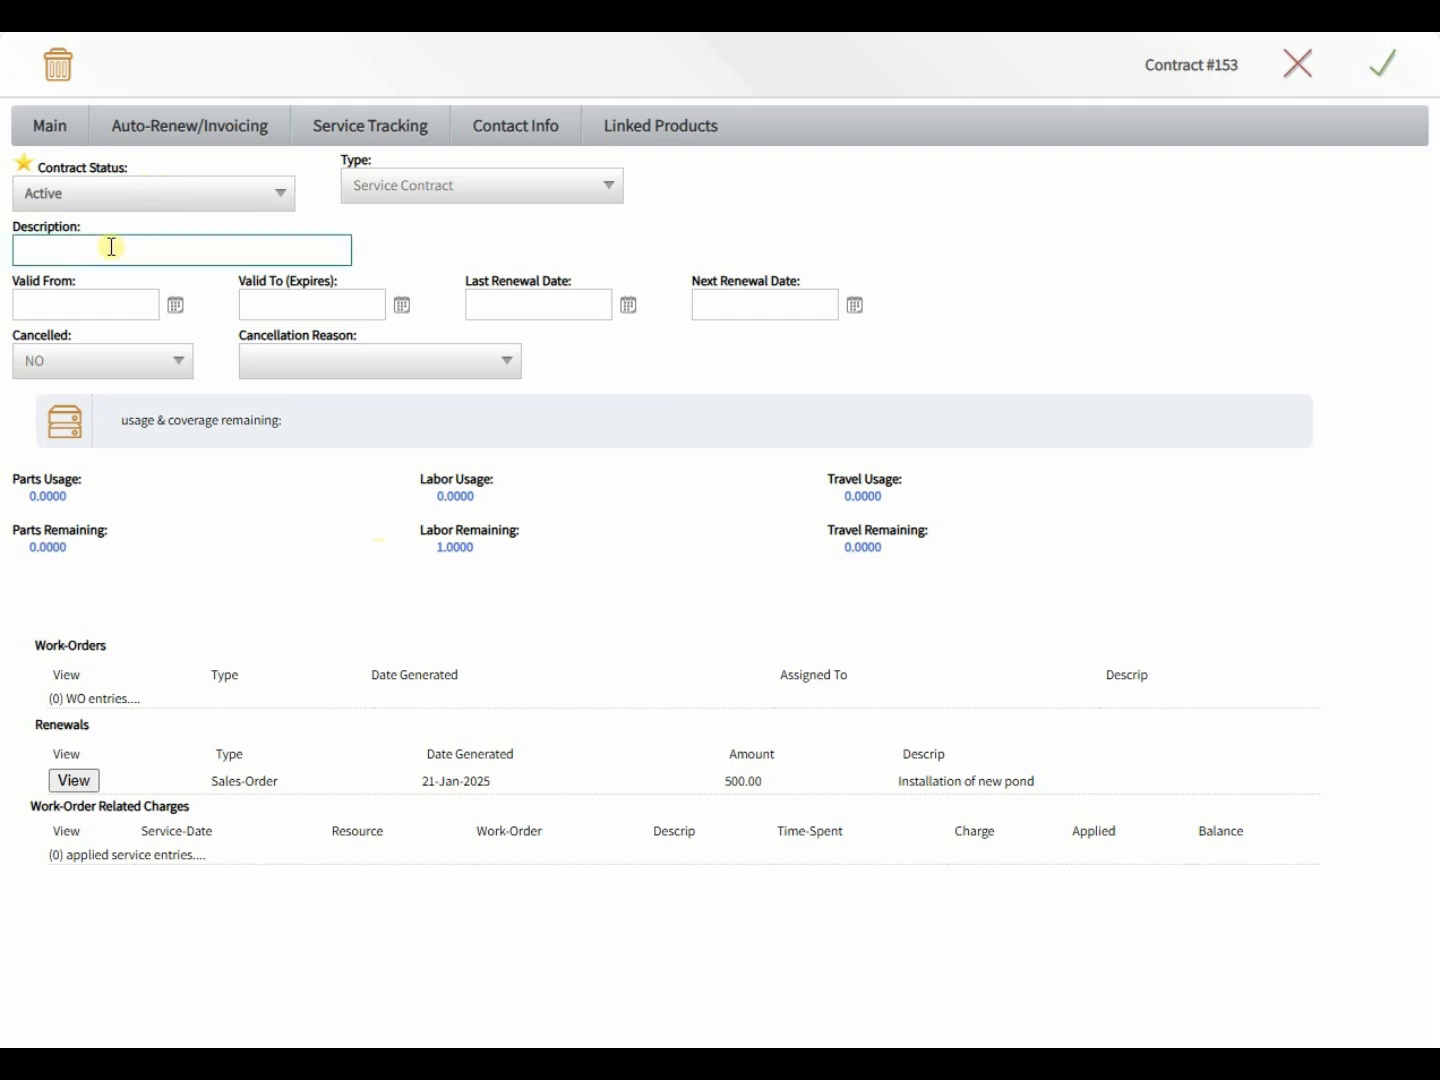
{"action": "left_click", "coordinate": [112, 248]}
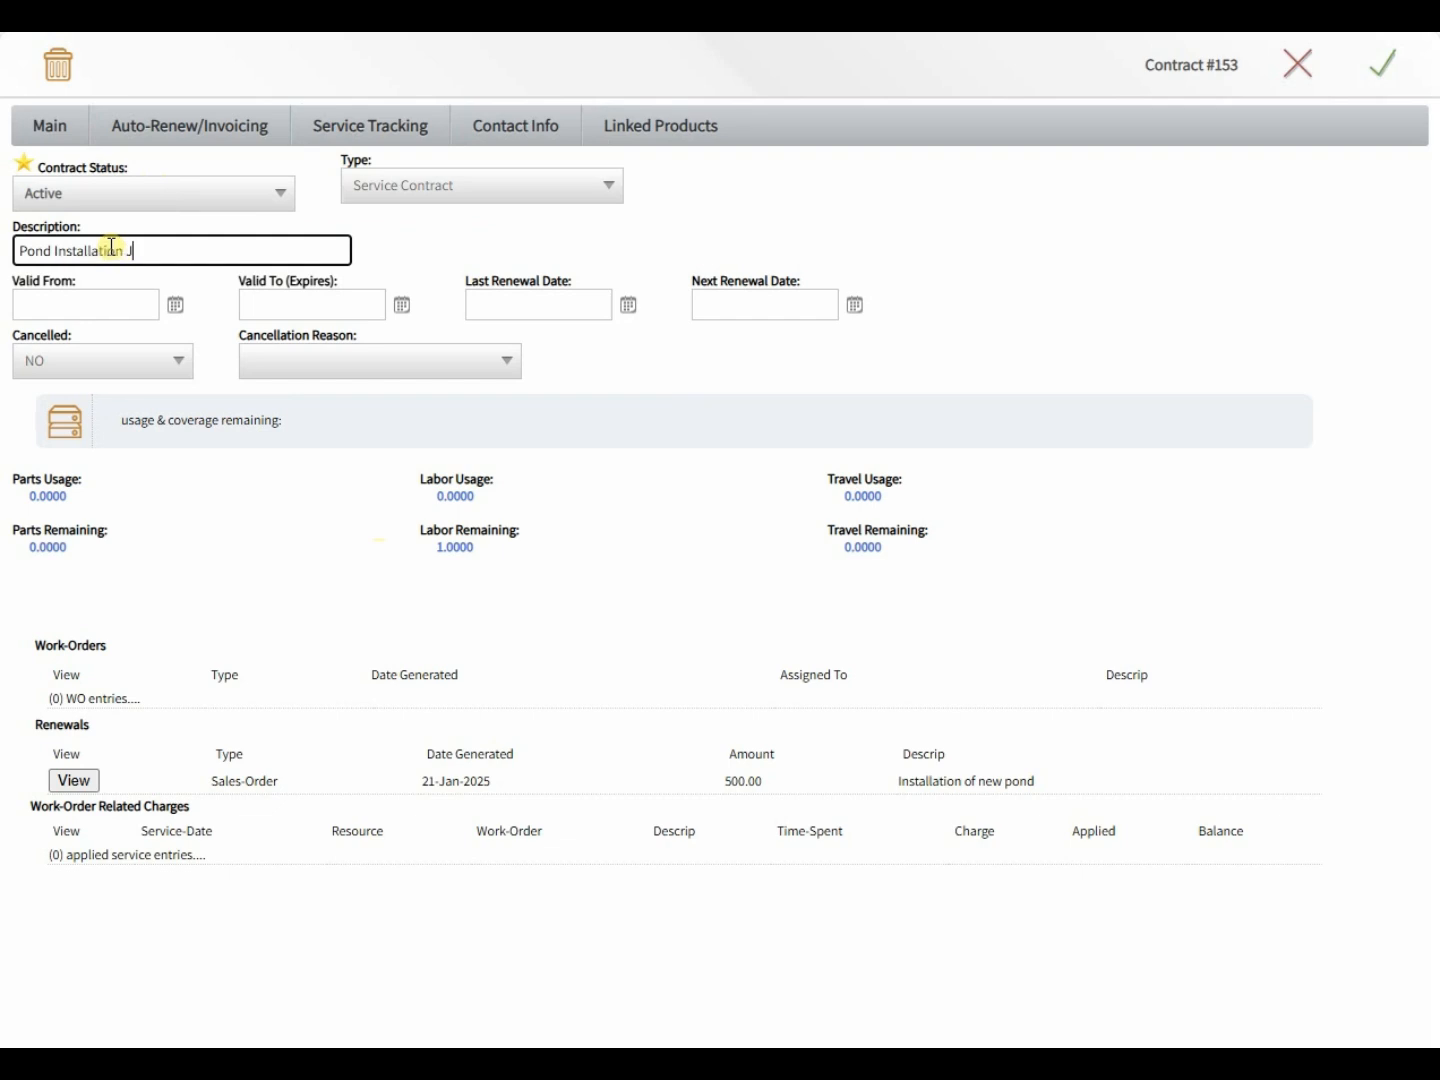
{"action": "key", "text": "Tab"}
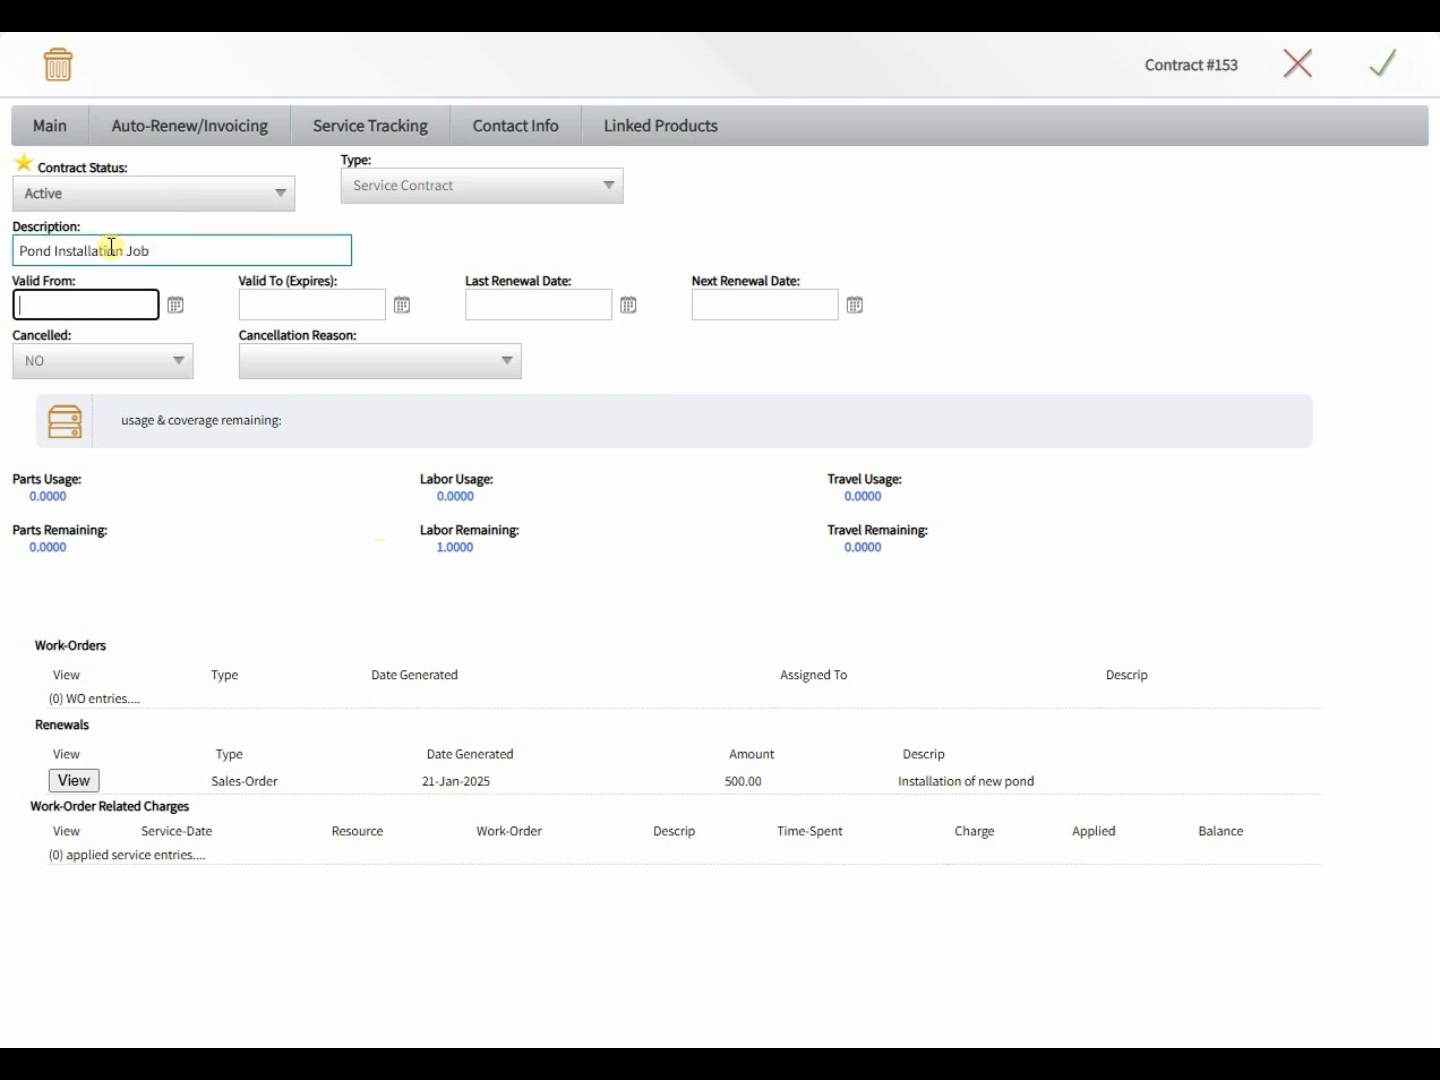
{"action": "left_click", "coordinate": [174, 310]}
{"action": "left_click", "coordinate": [120, 489]}
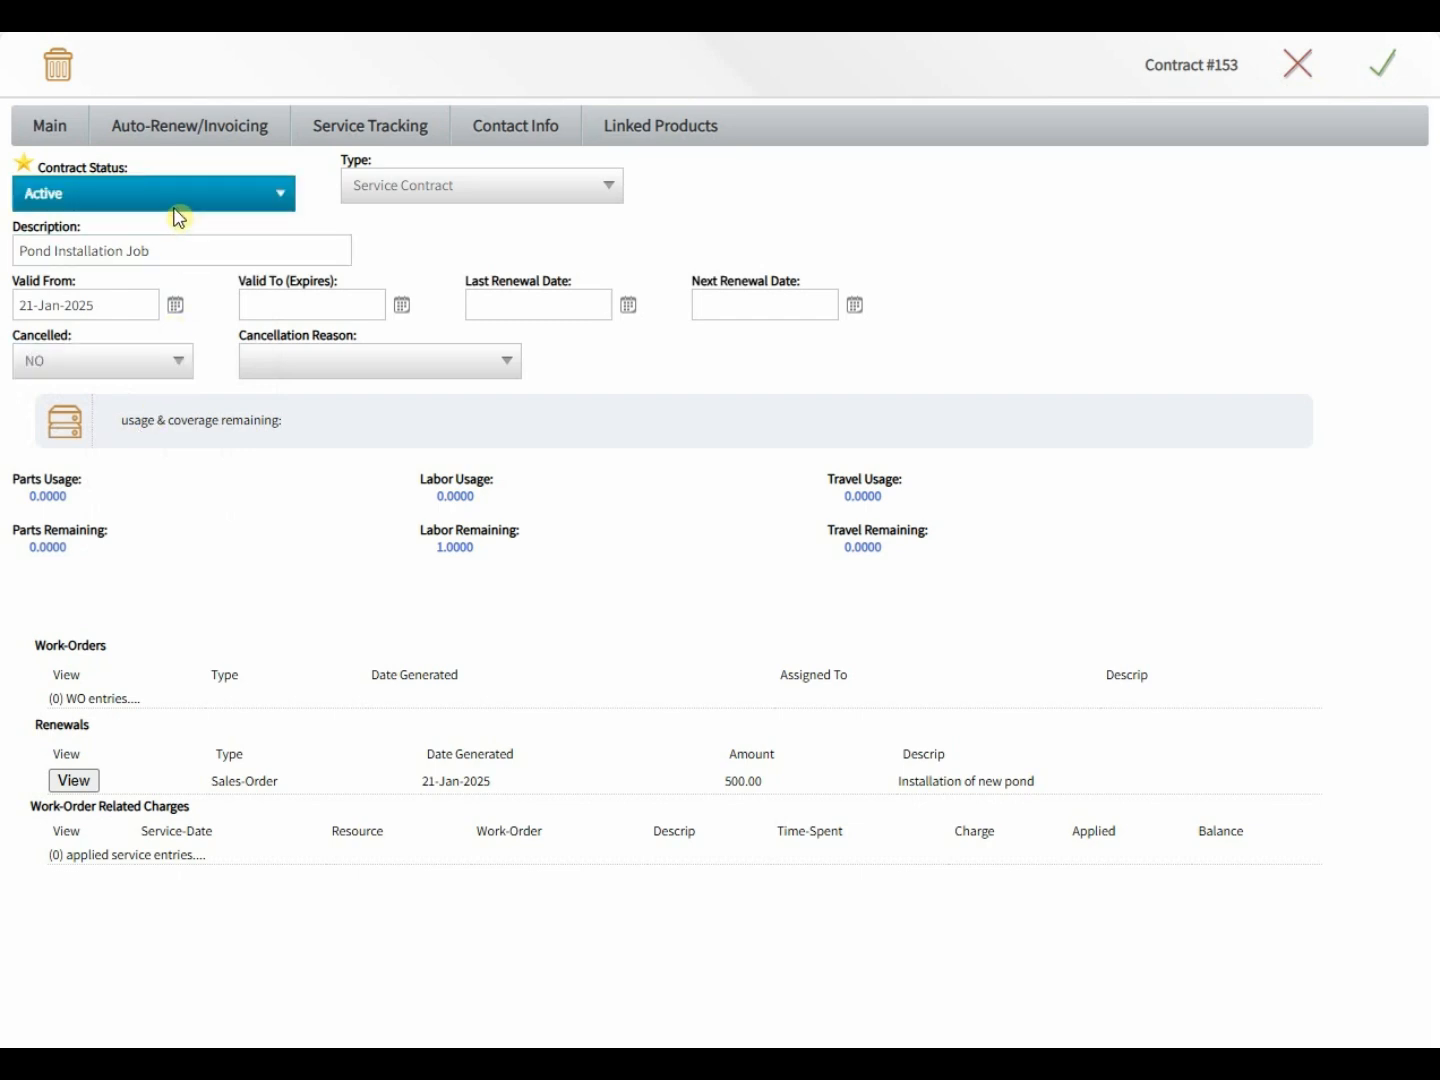
- Try the Monthly automatic renewal setting on the contract and set automatic renewal back to Never
{"action": "left_click", "coordinate": [206, 131]}
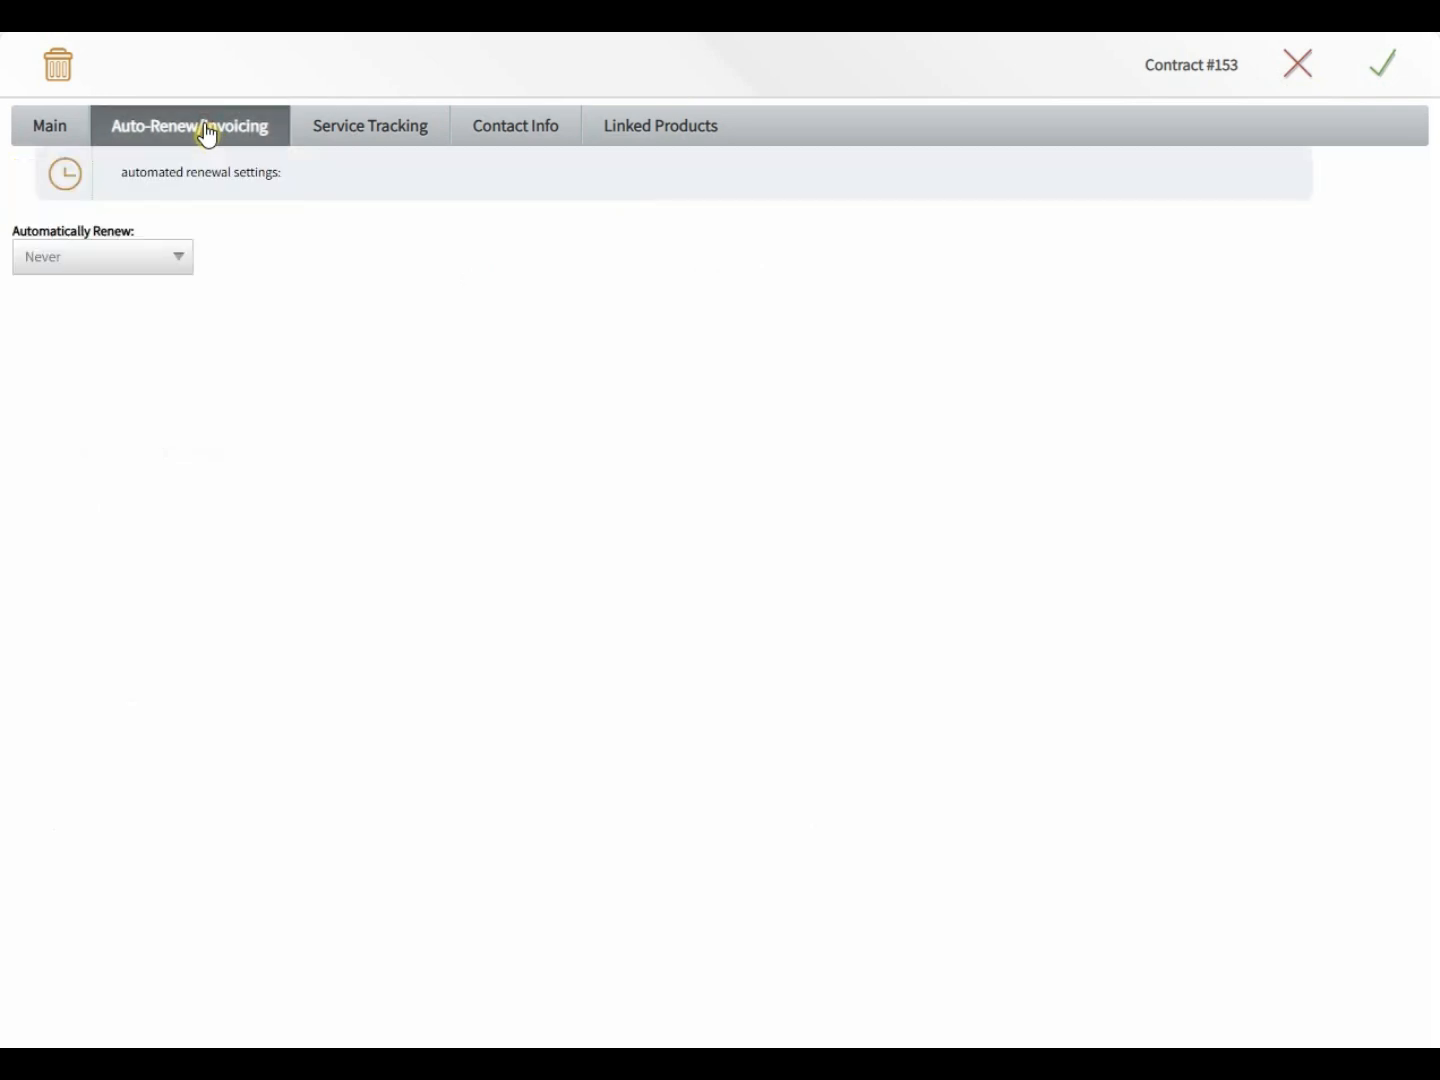
{"action": "left_click", "coordinate": [184, 265]}
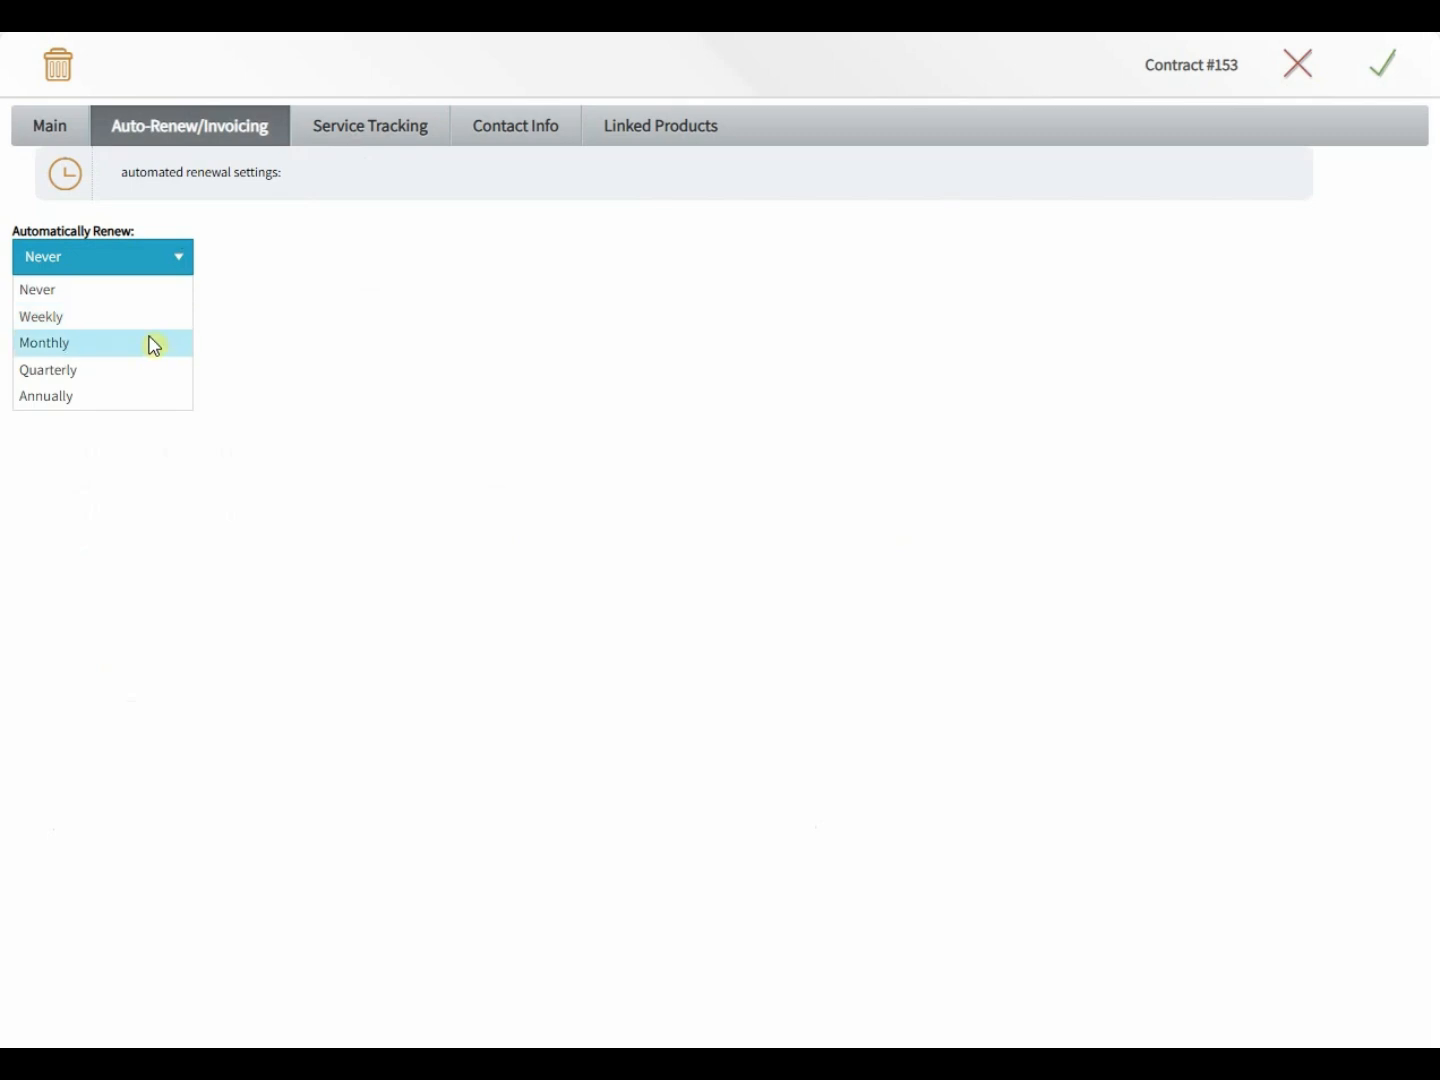
{"action": "left_click", "coordinate": [153, 343]}
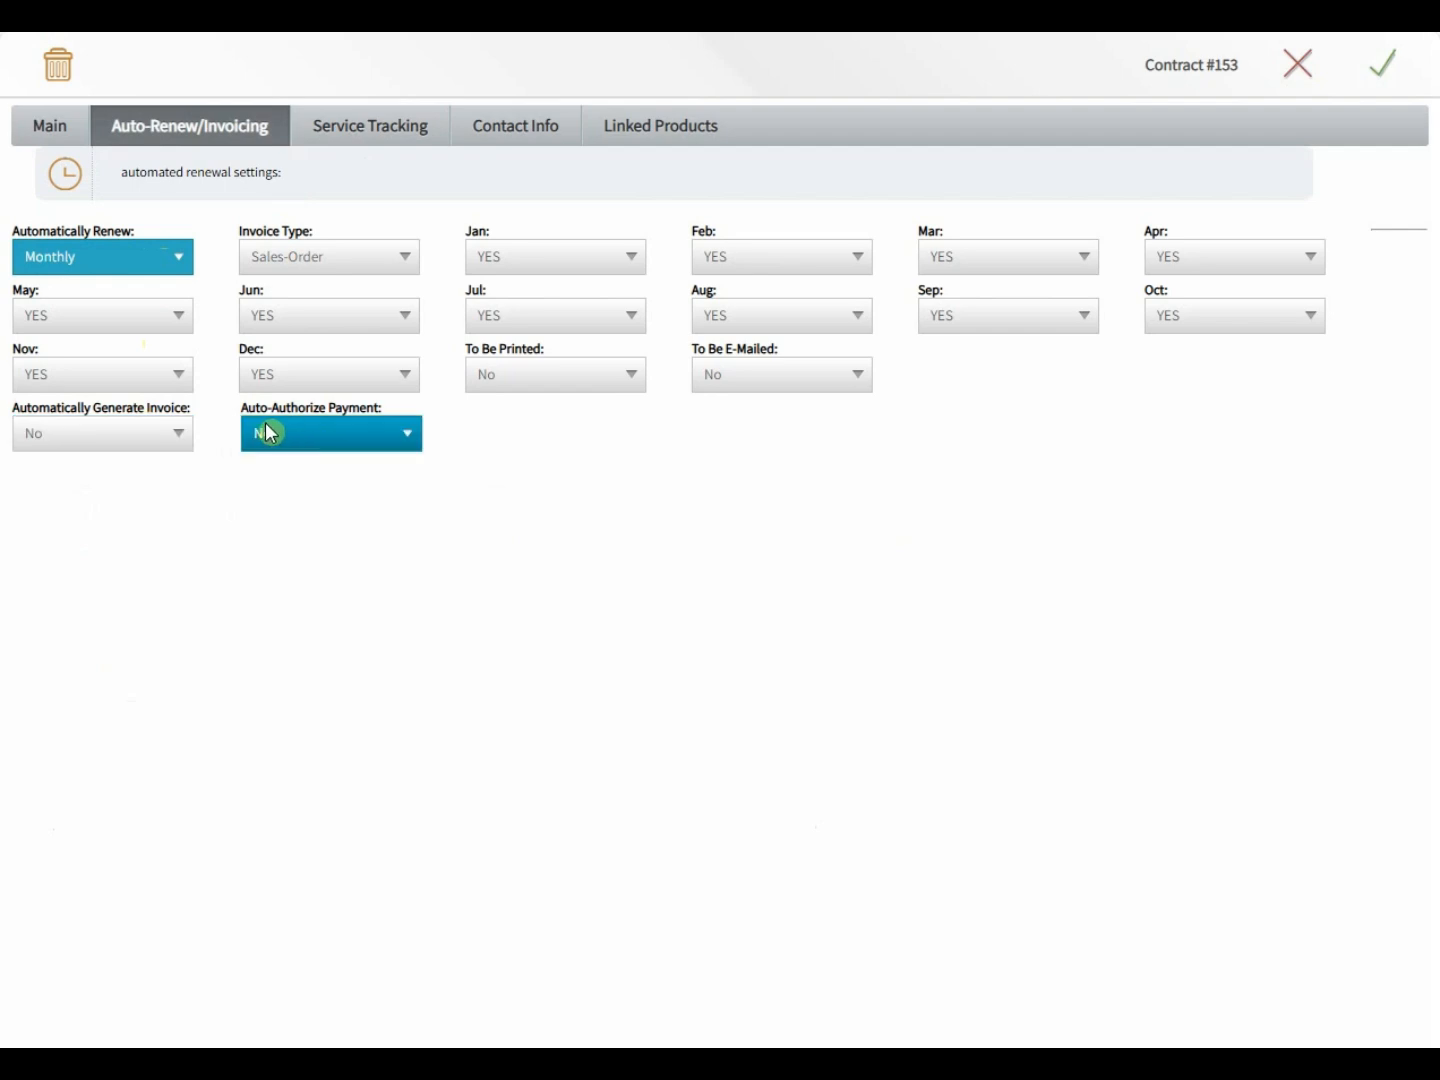
{"action": "left_click", "coordinate": [106, 257]}
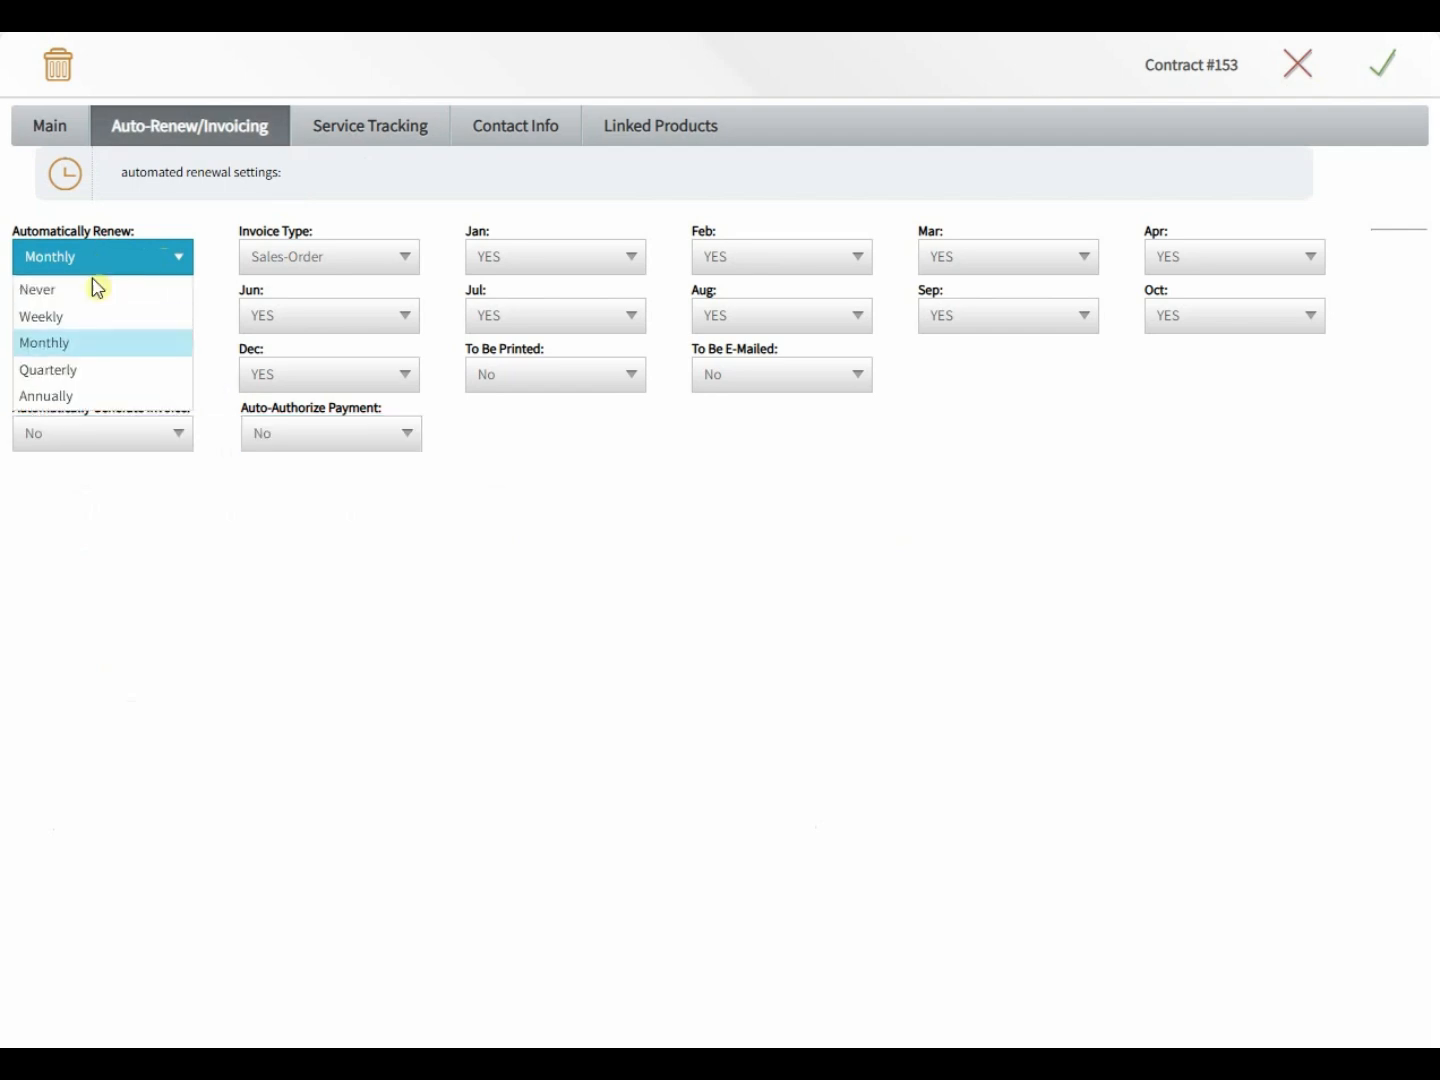
{"action": "left_click", "coordinate": [95, 291]}
- In the contract's service tracking, assign In-Contract Rates as the in-contract rate schedule and Out-Of-Contract Rates as the out-of-contract one
{"action": "left_click", "coordinate": [360, 140]}
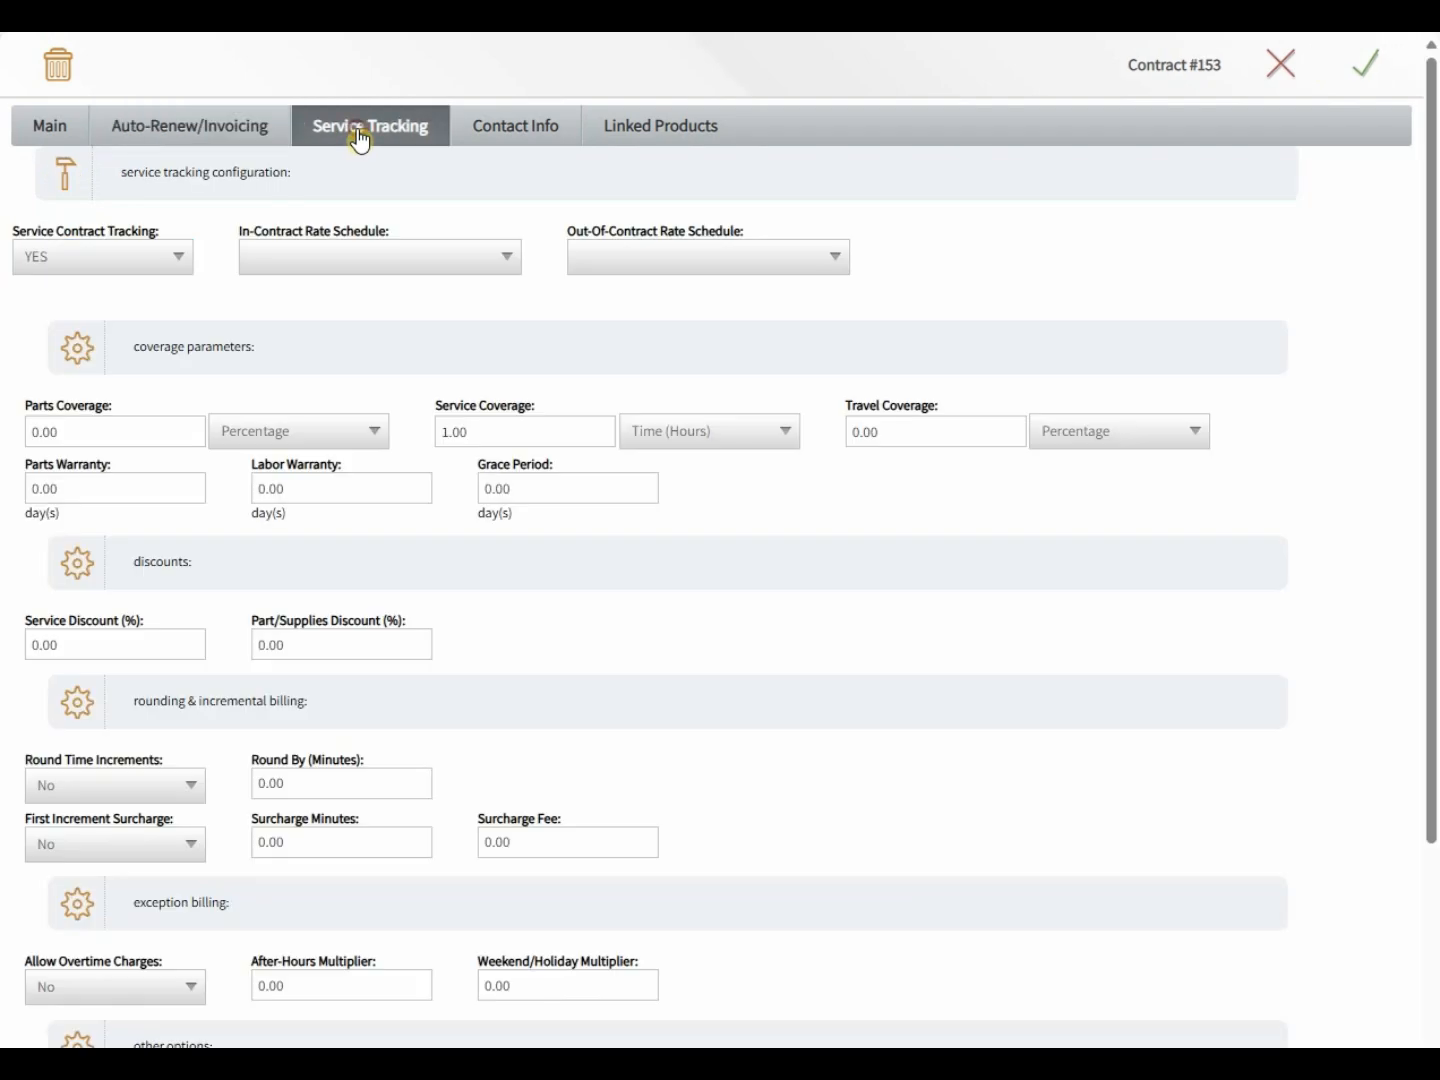
{"action": "left_click", "coordinate": [150, 265]}
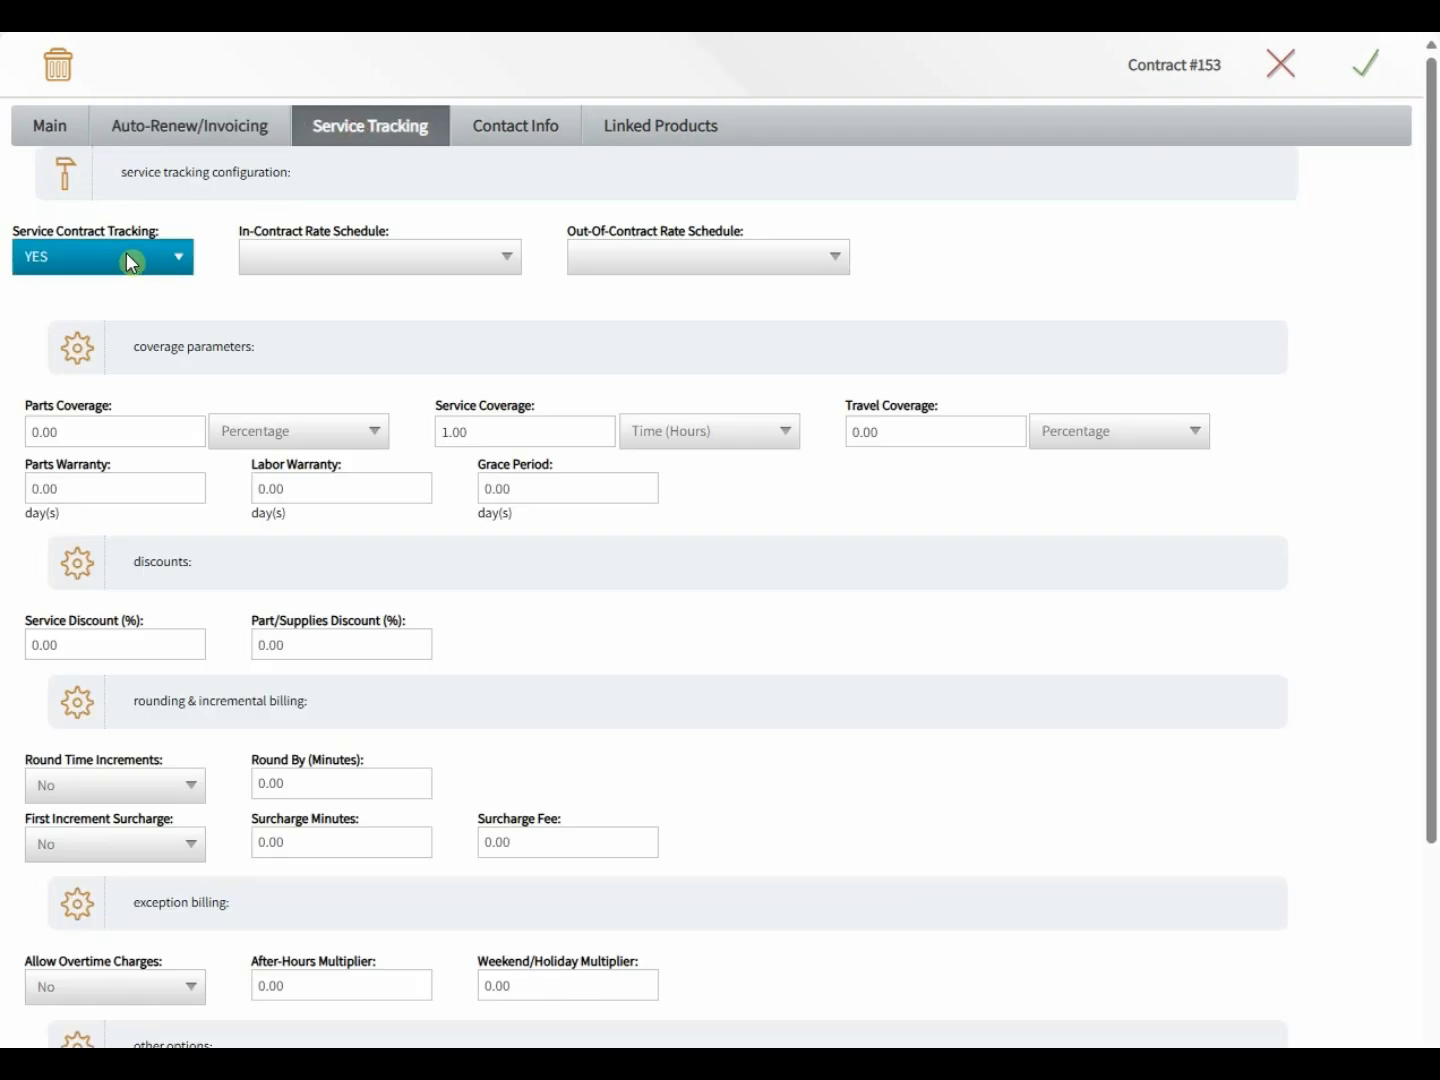
{"action": "left_click", "coordinate": [311, 260]}
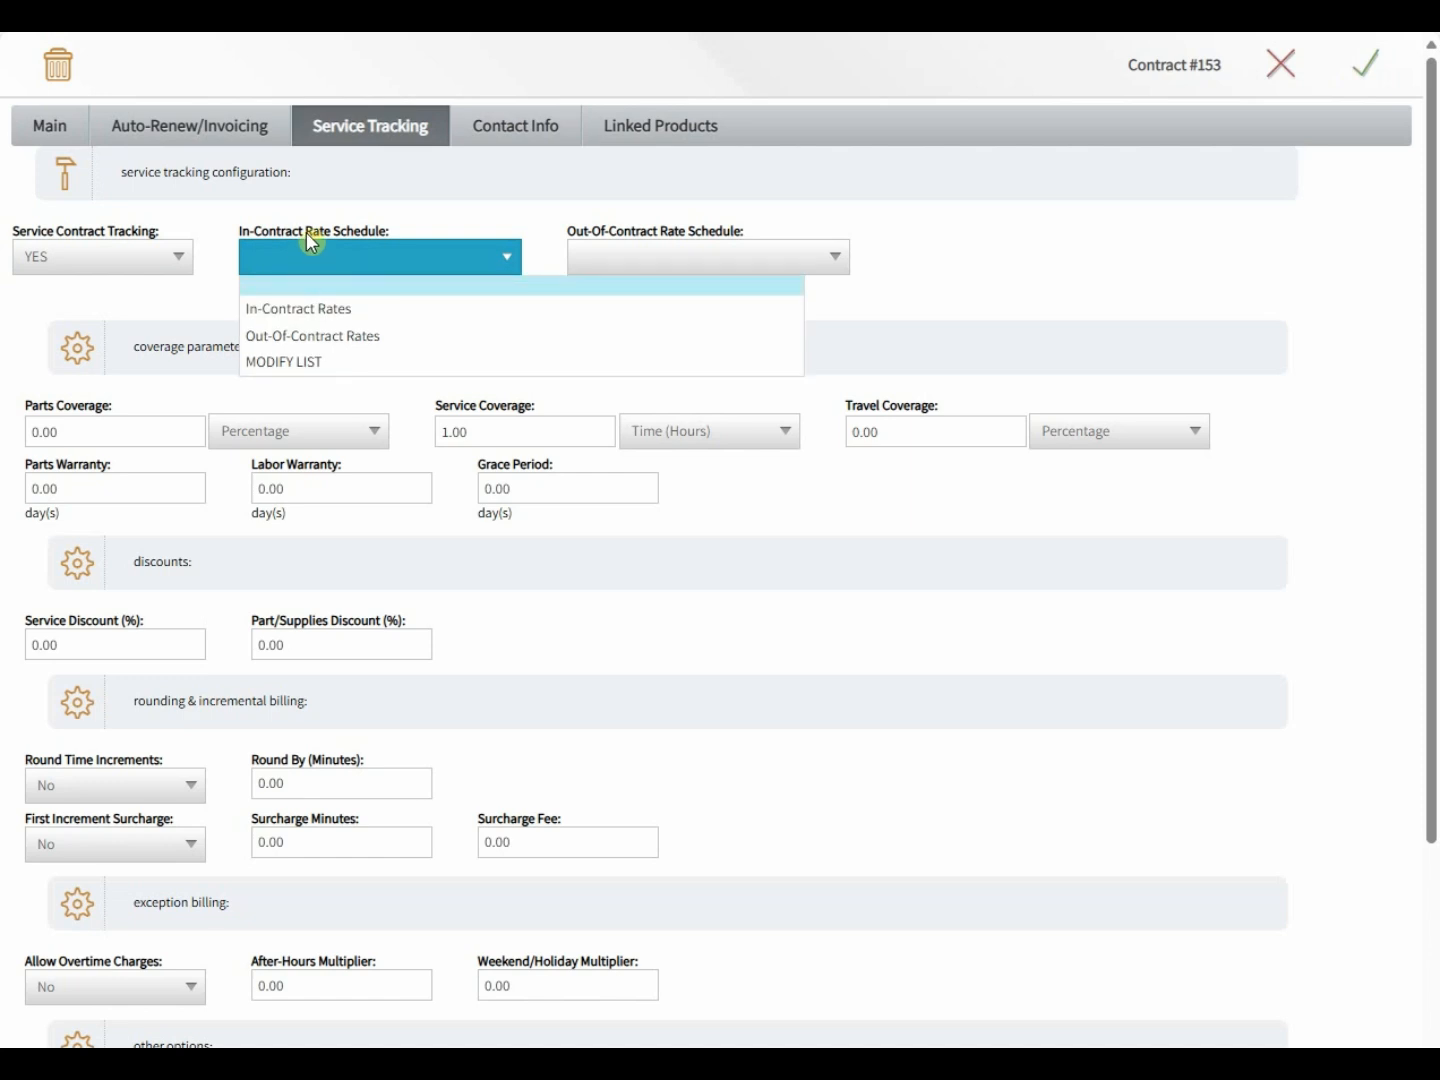
{"action": "left_click_drag", "start_coordinate": [306, 231], "coordinate": [227, 240]}
{"action": "left_click_drag", "start_coordinate": [662, 232], "coordinate": [581, 230]}
{"action": "left_click", "coordinate": [409, 277]}
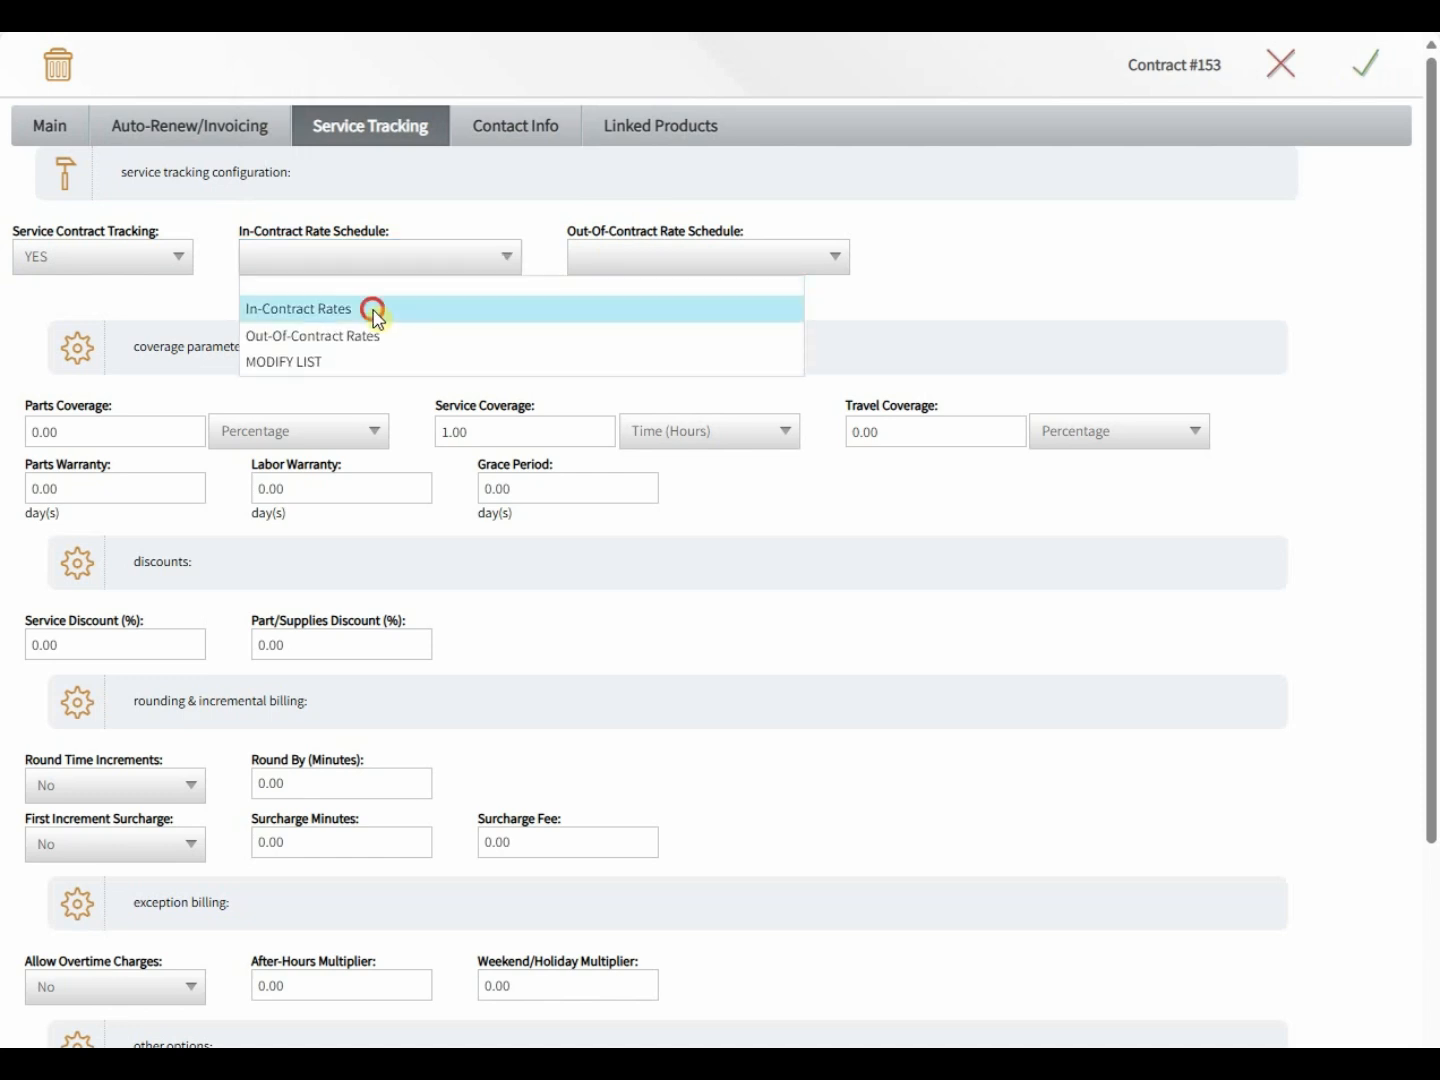
{"action": "left_click", "coordinate": [375, 310]}
{"action": "left_click", "coordinate": [604, 266]}
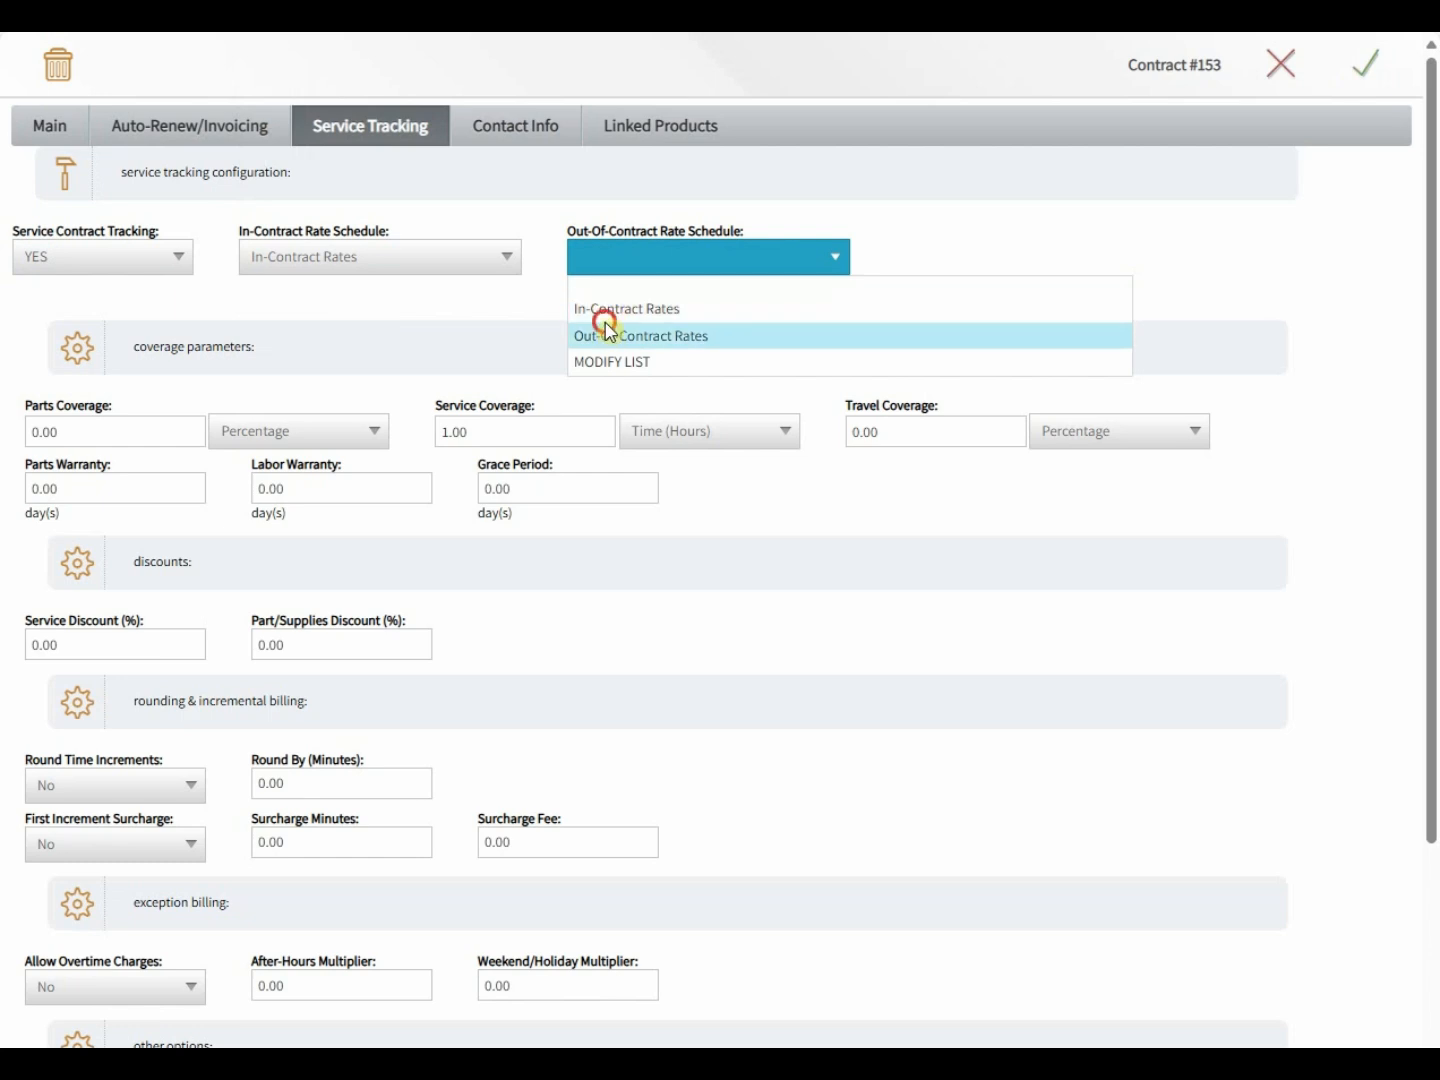
{"action": "left_click", "coordinate": [607, 335]}
{"action": "left_click", "coordinate": [466, 263]}
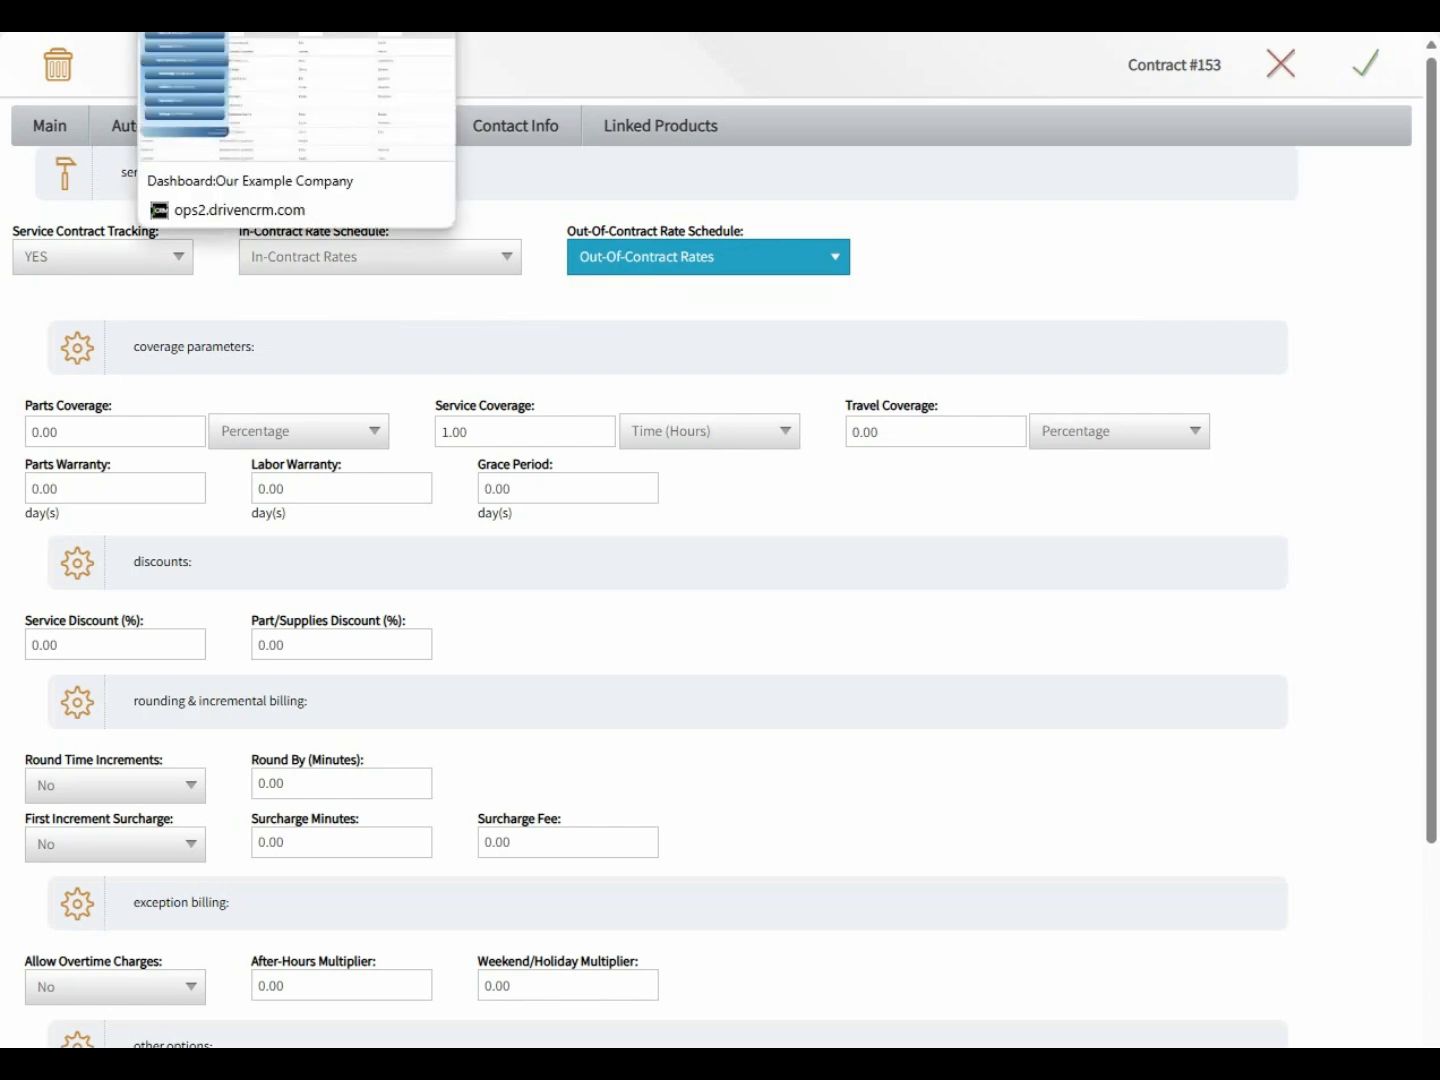
- Switch to the CRM dashboard and open the rate schedules from item-list maintenance
{"action": "left_click", "coordinate": [230, 32]}
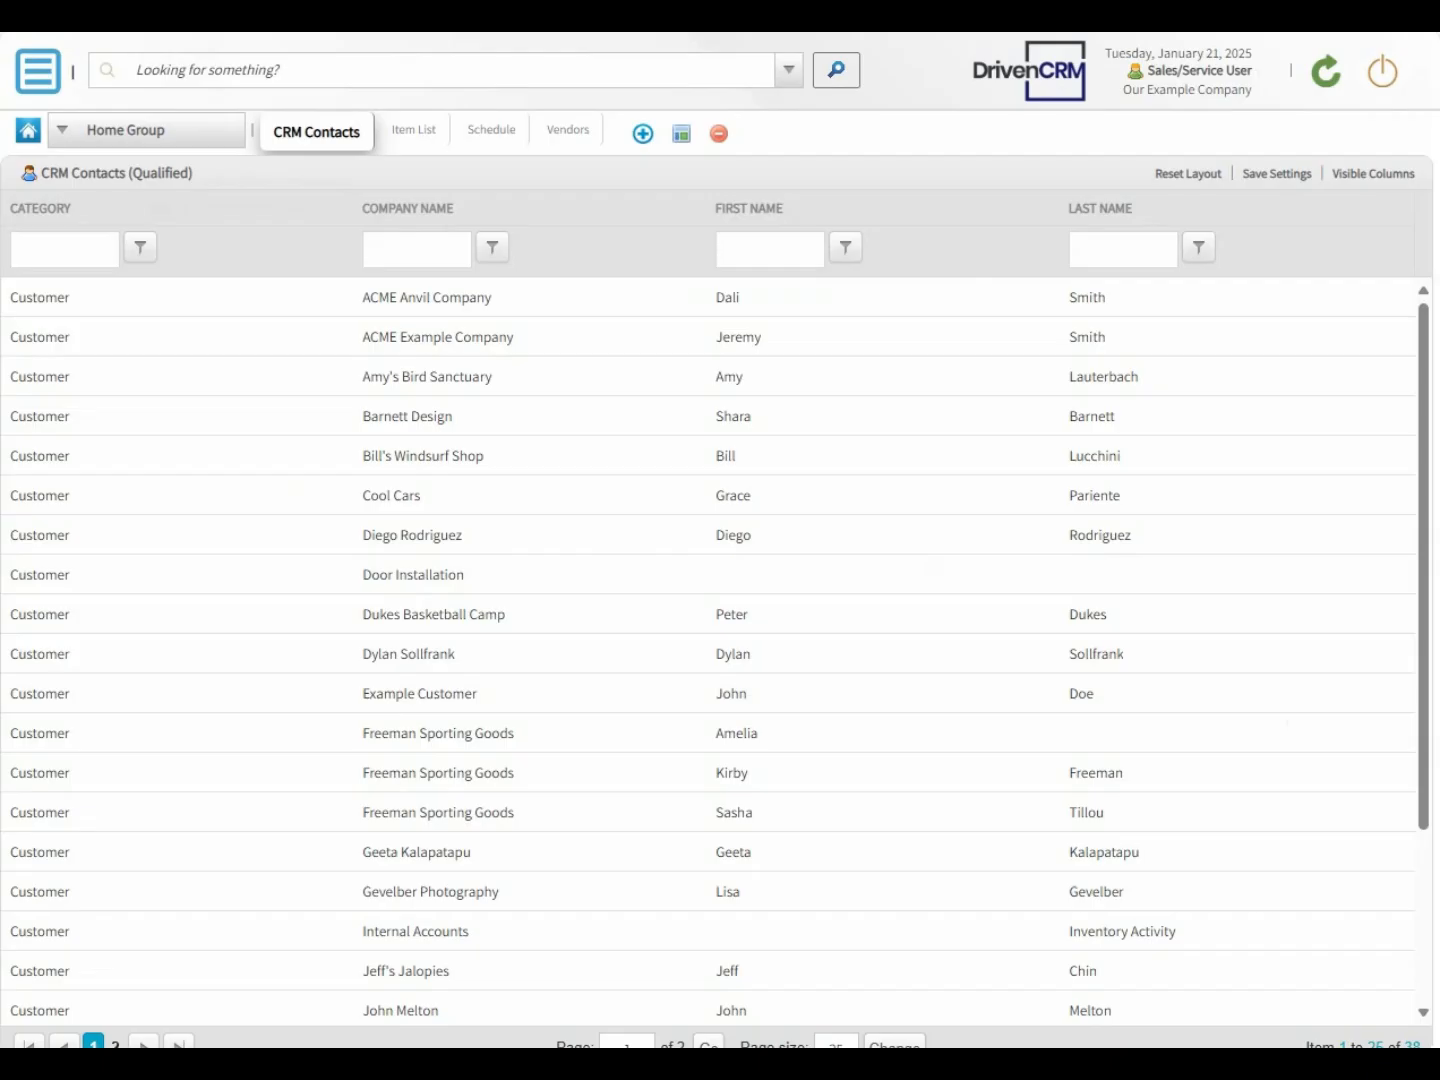
{"action": "left_click", "coordinate": [18, 77]}
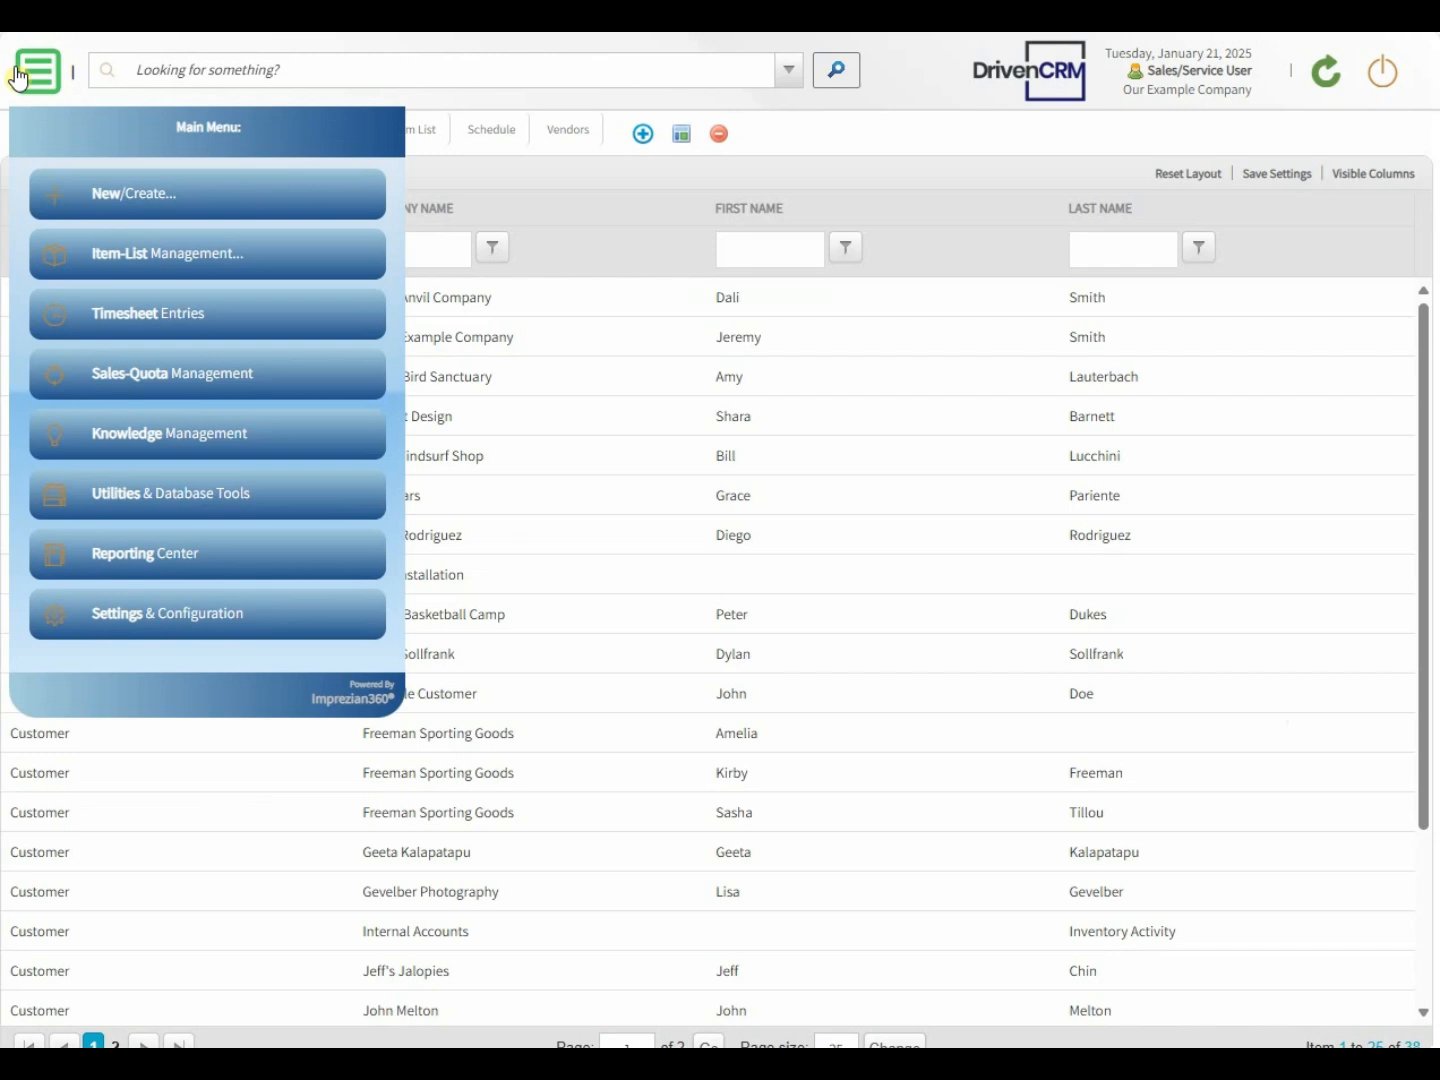
{"action": "left_click", "coordinate": [119, 256]}
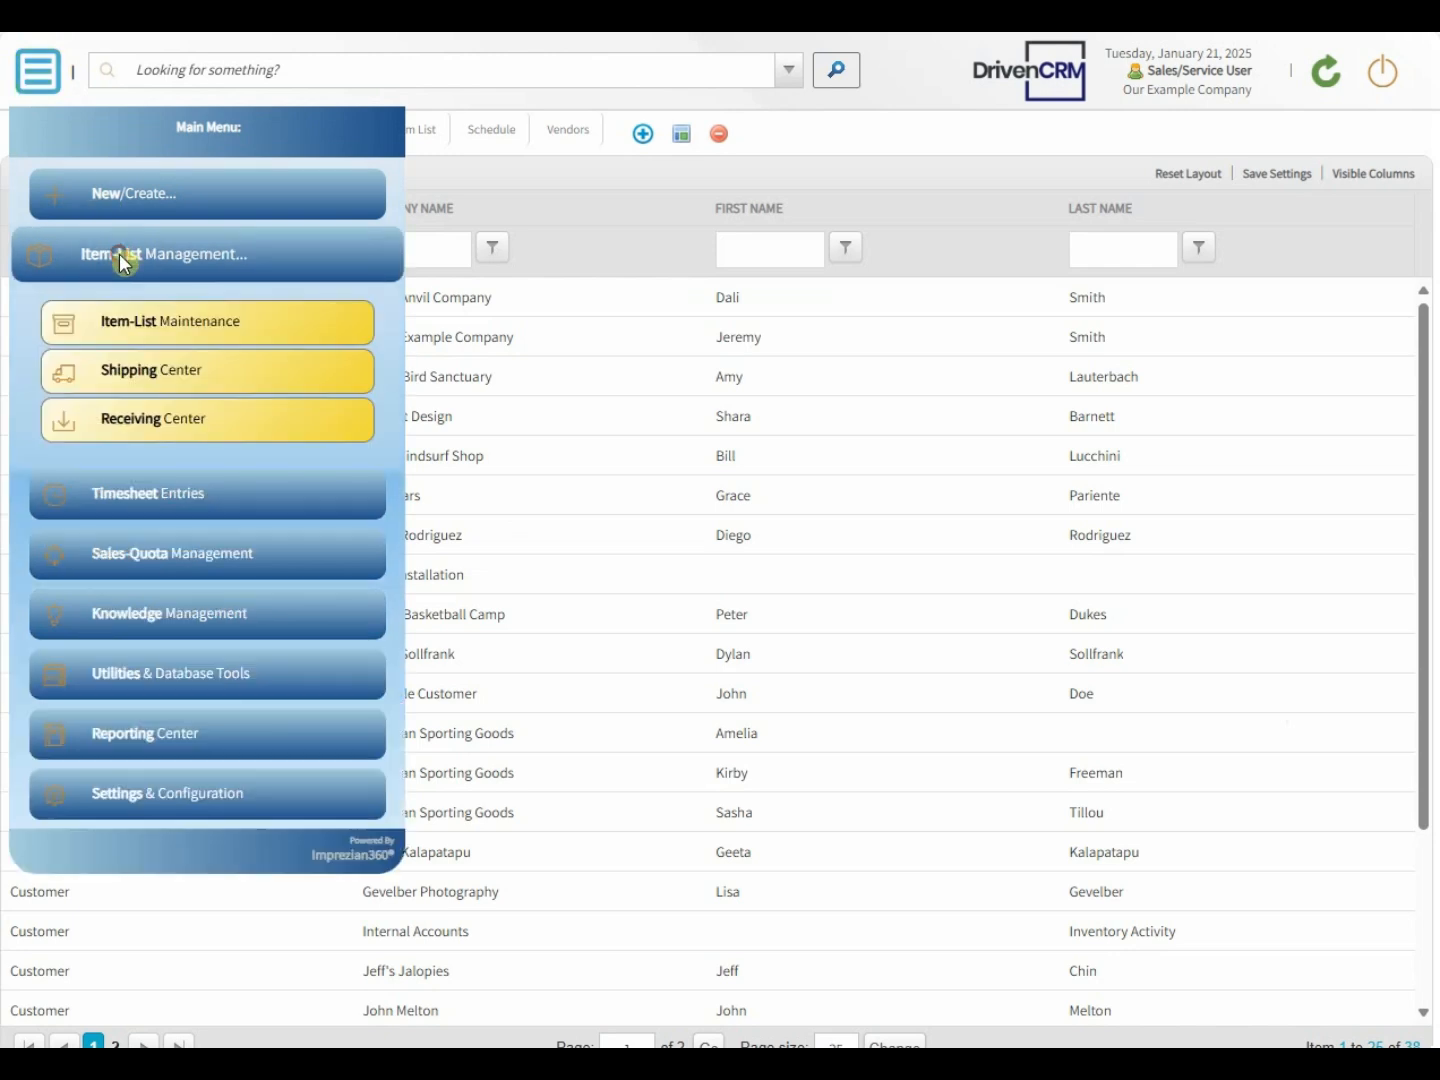
{"action": "left_click", "coordinate": [130, 325]}
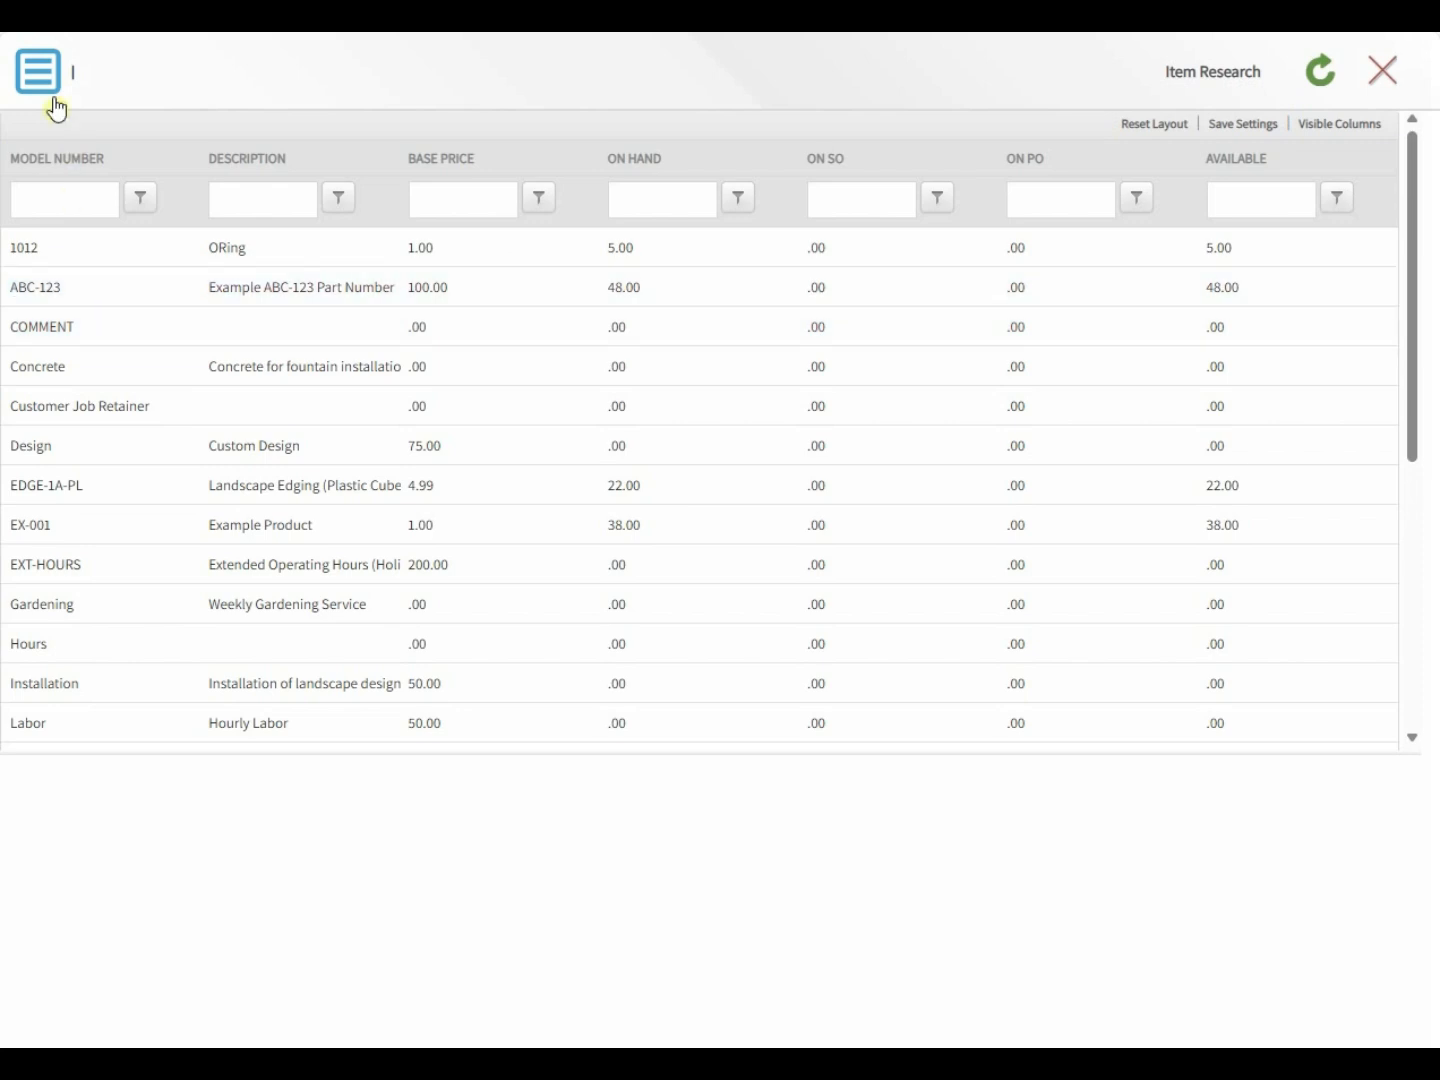
{"action": "left_click", "coordinate": [49, 90]}
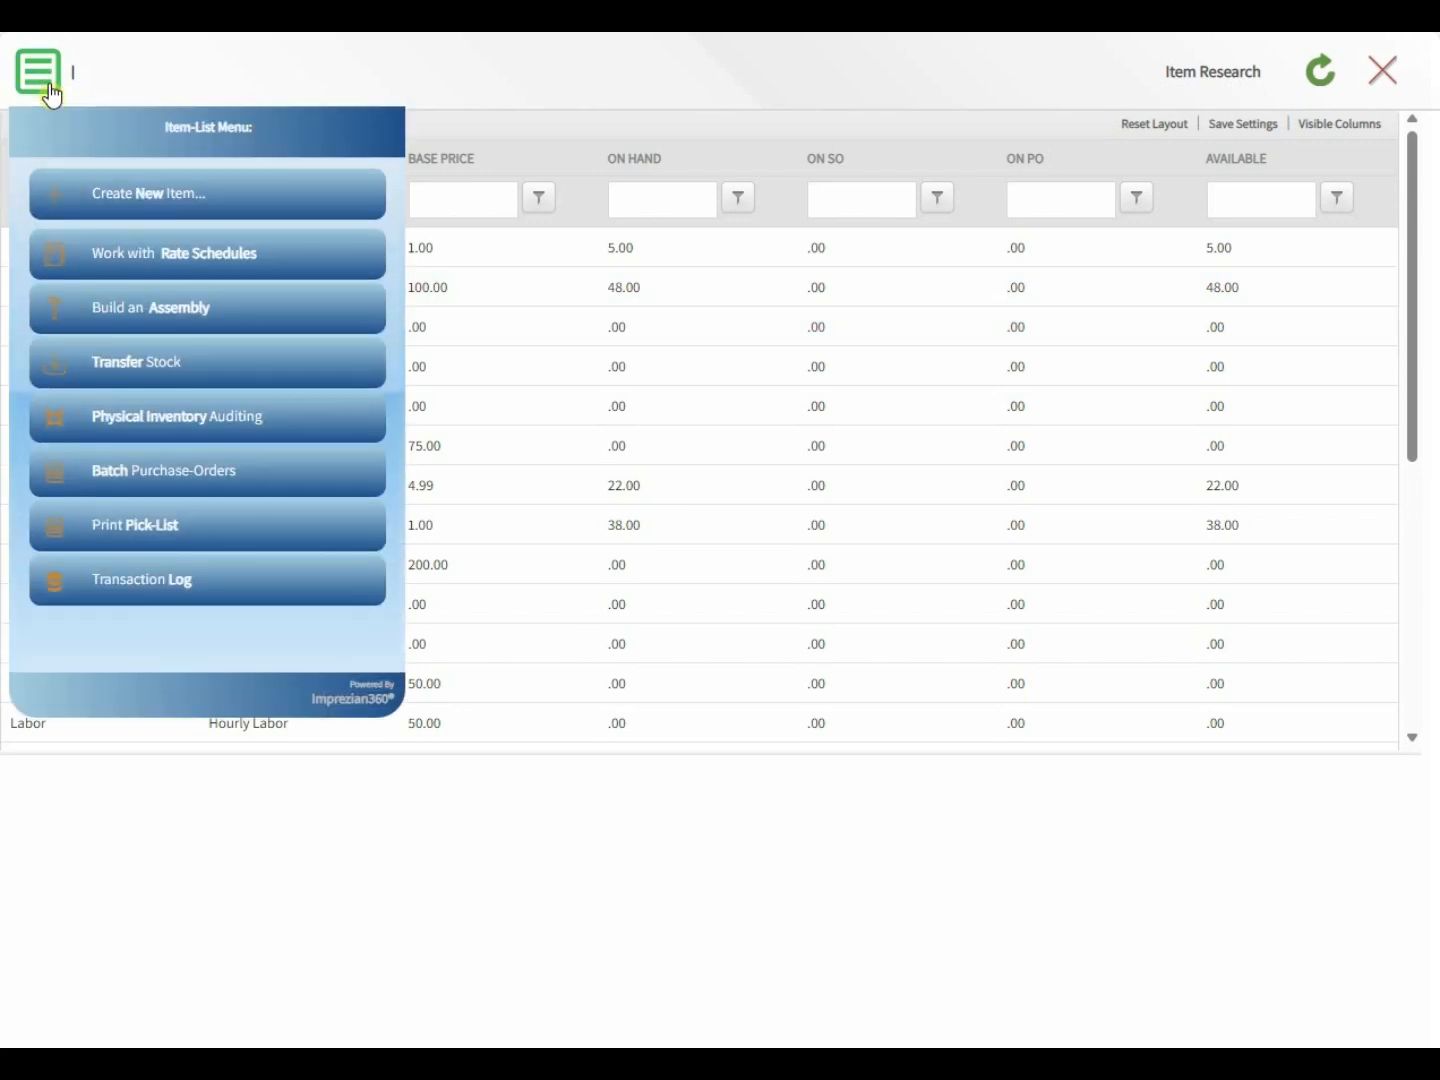
{"action": "left_click", "coordinate": [158, 265]}
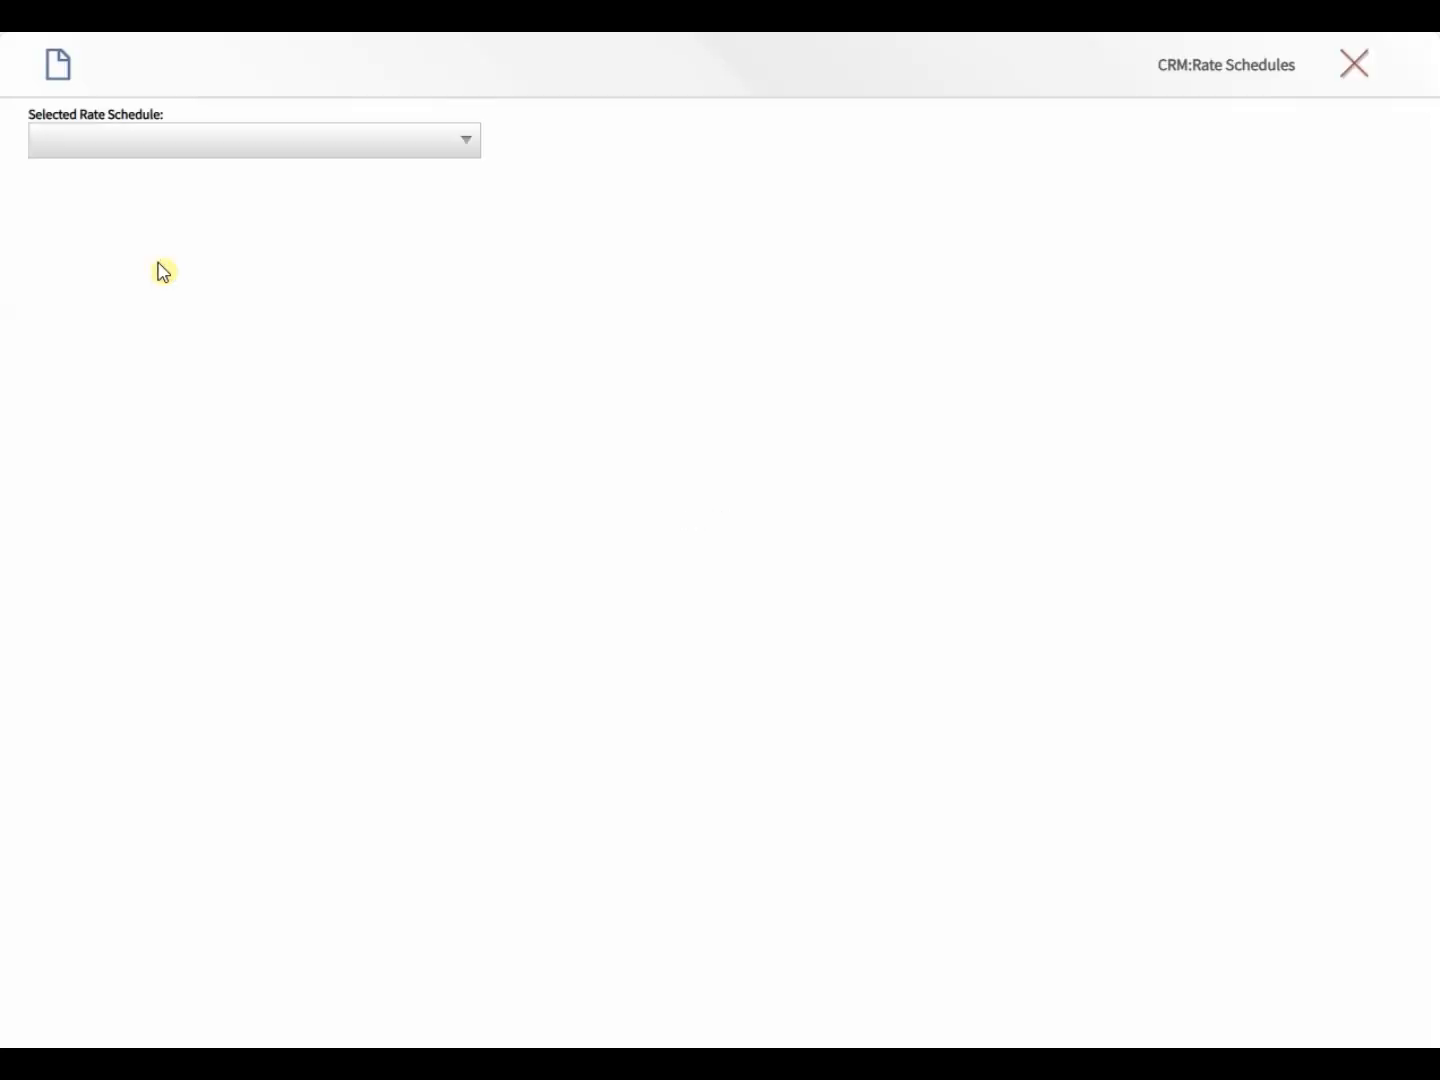
- Add the Landscaping:Trimming:Tree and Shrub Trimming item to the In-Contract Rates schedule, saving the change and closing the rate schedules
{"action": "left_click", "coordinate": [141, 142]}
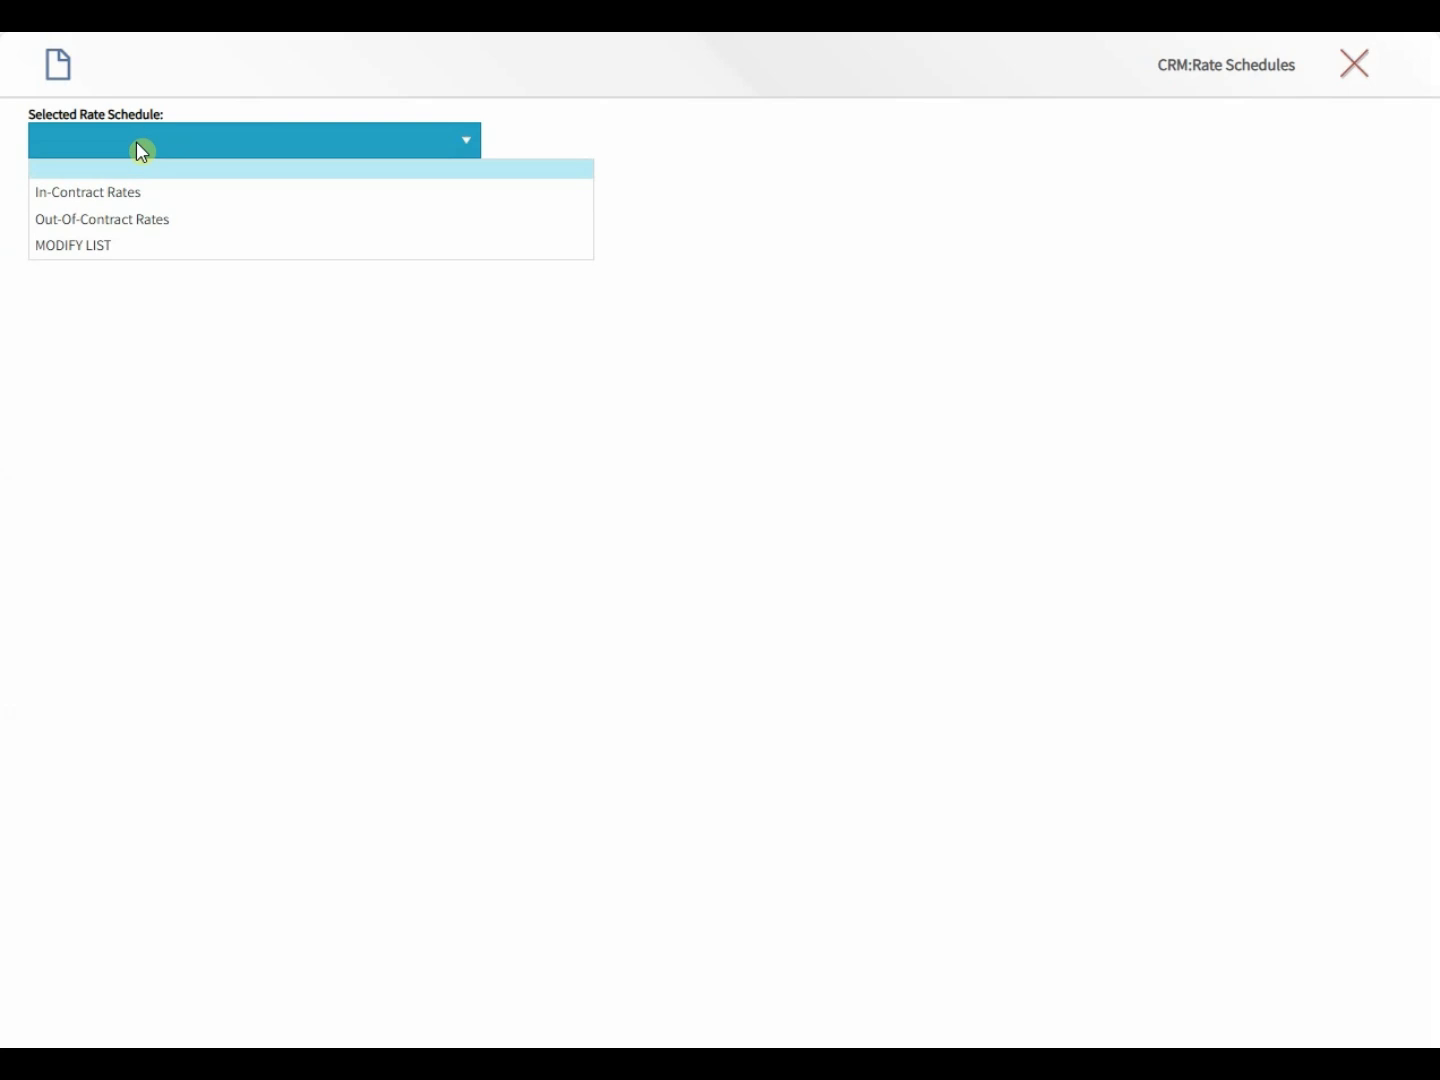
{"action": "left_click", "coordinate": [143, 193]}
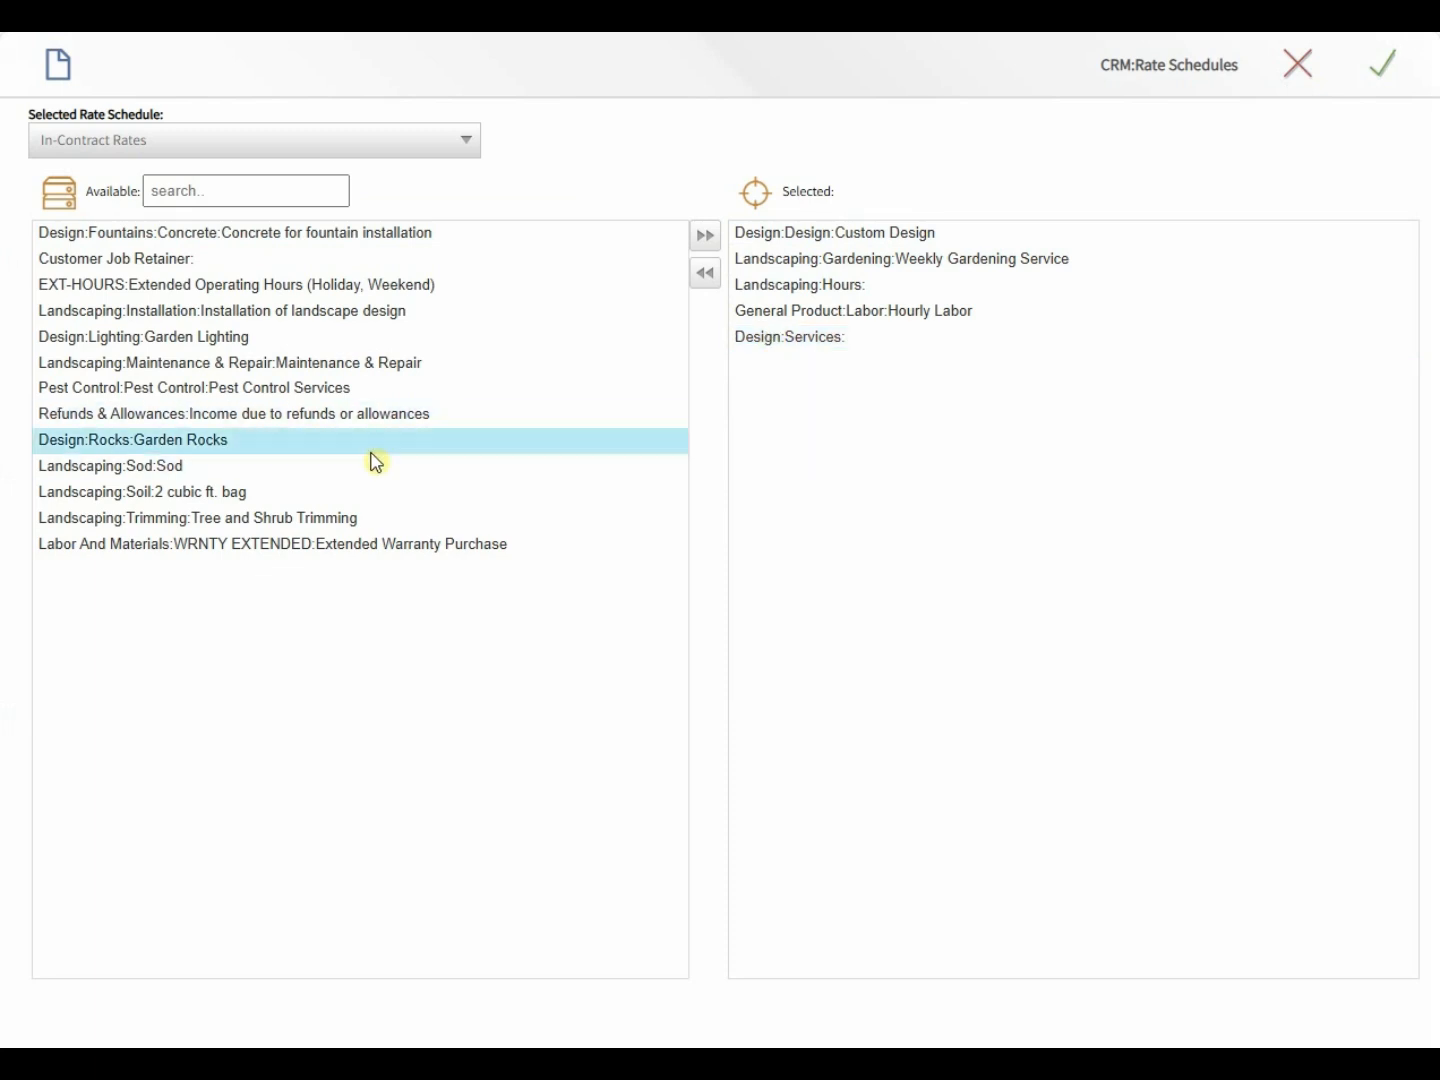
{"action": "double_click", "coordinate": [274, 518]}
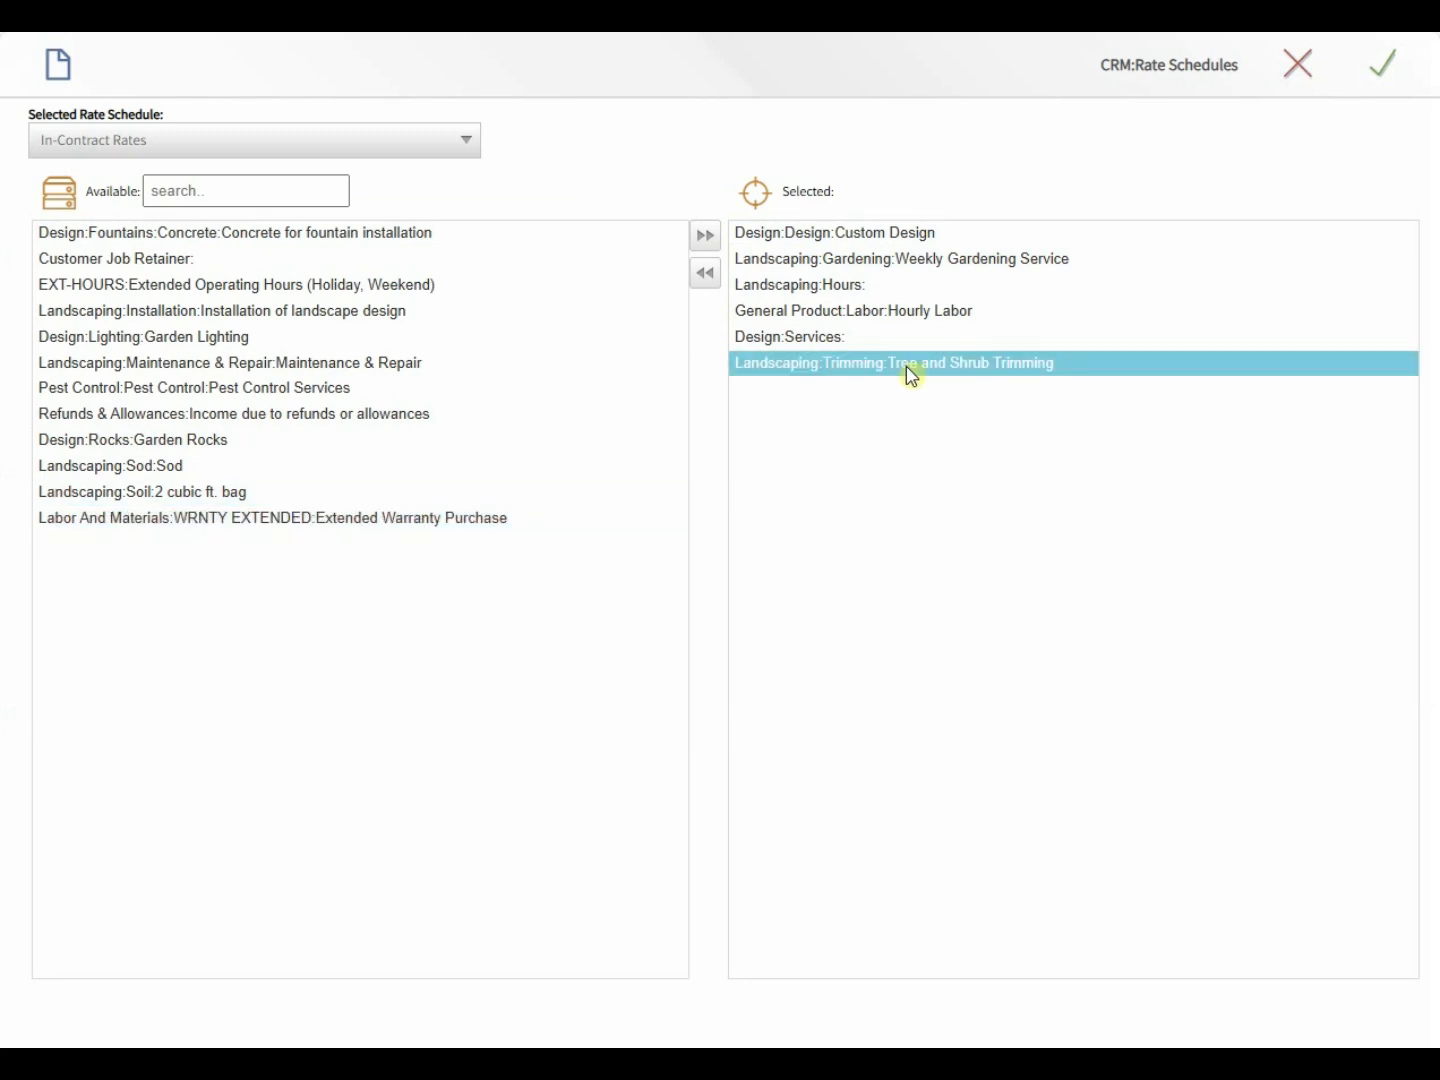
{"action": "left_click", "coordinate": [1406, 73]}
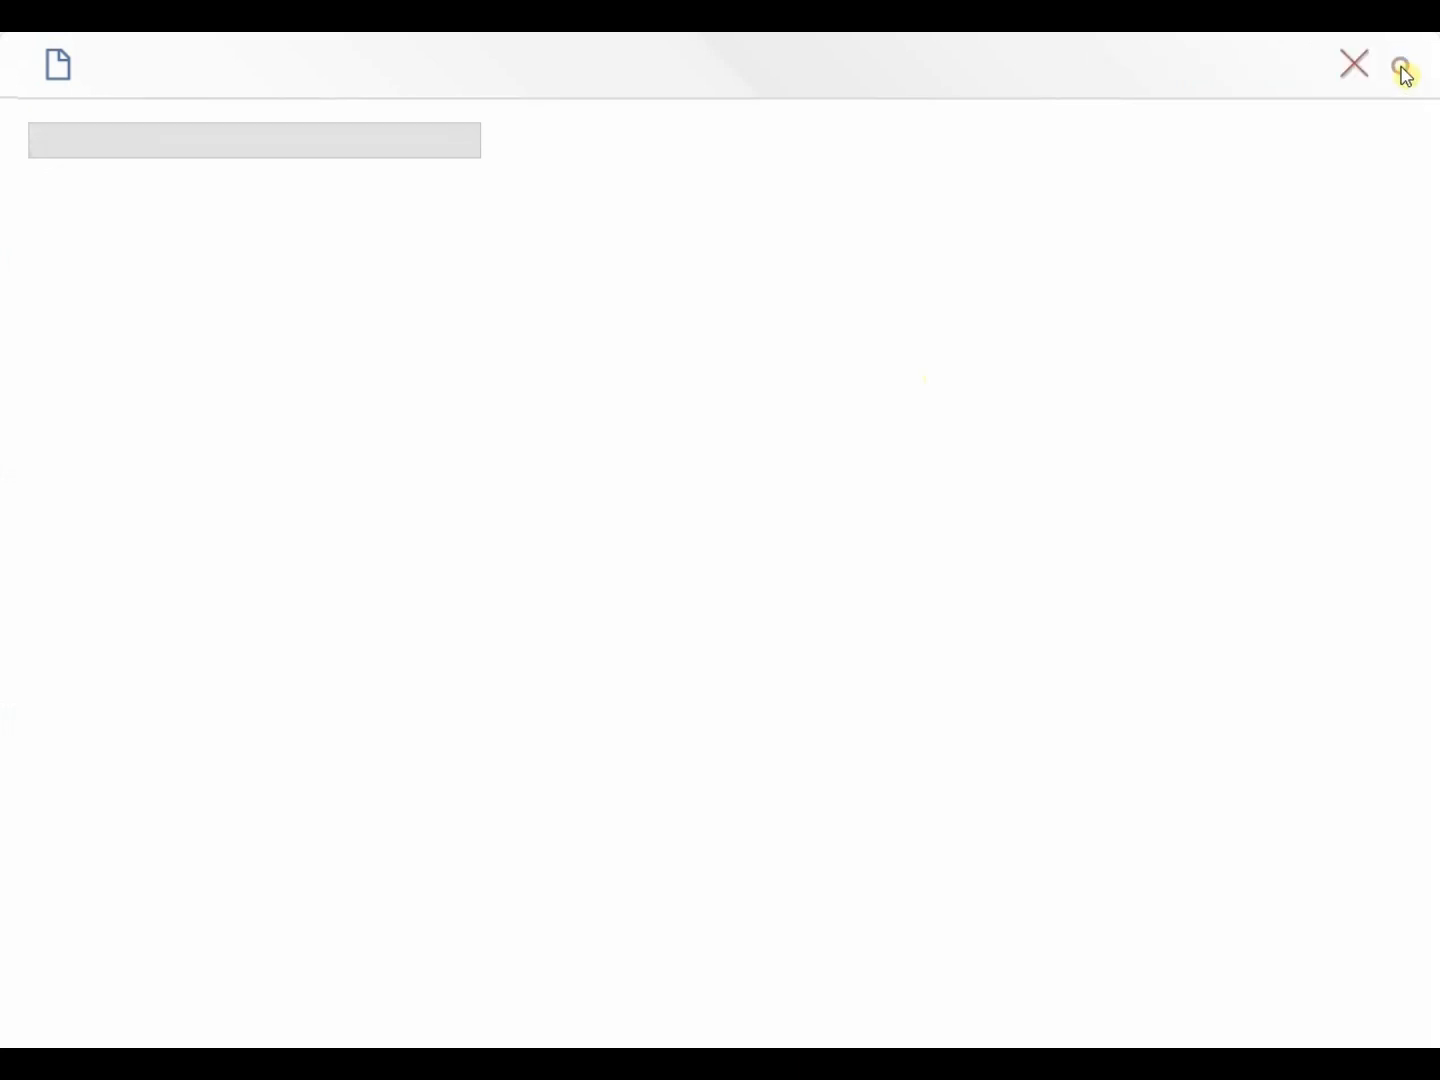
{"action": "left_click", "coordinate": [1349, 66]}
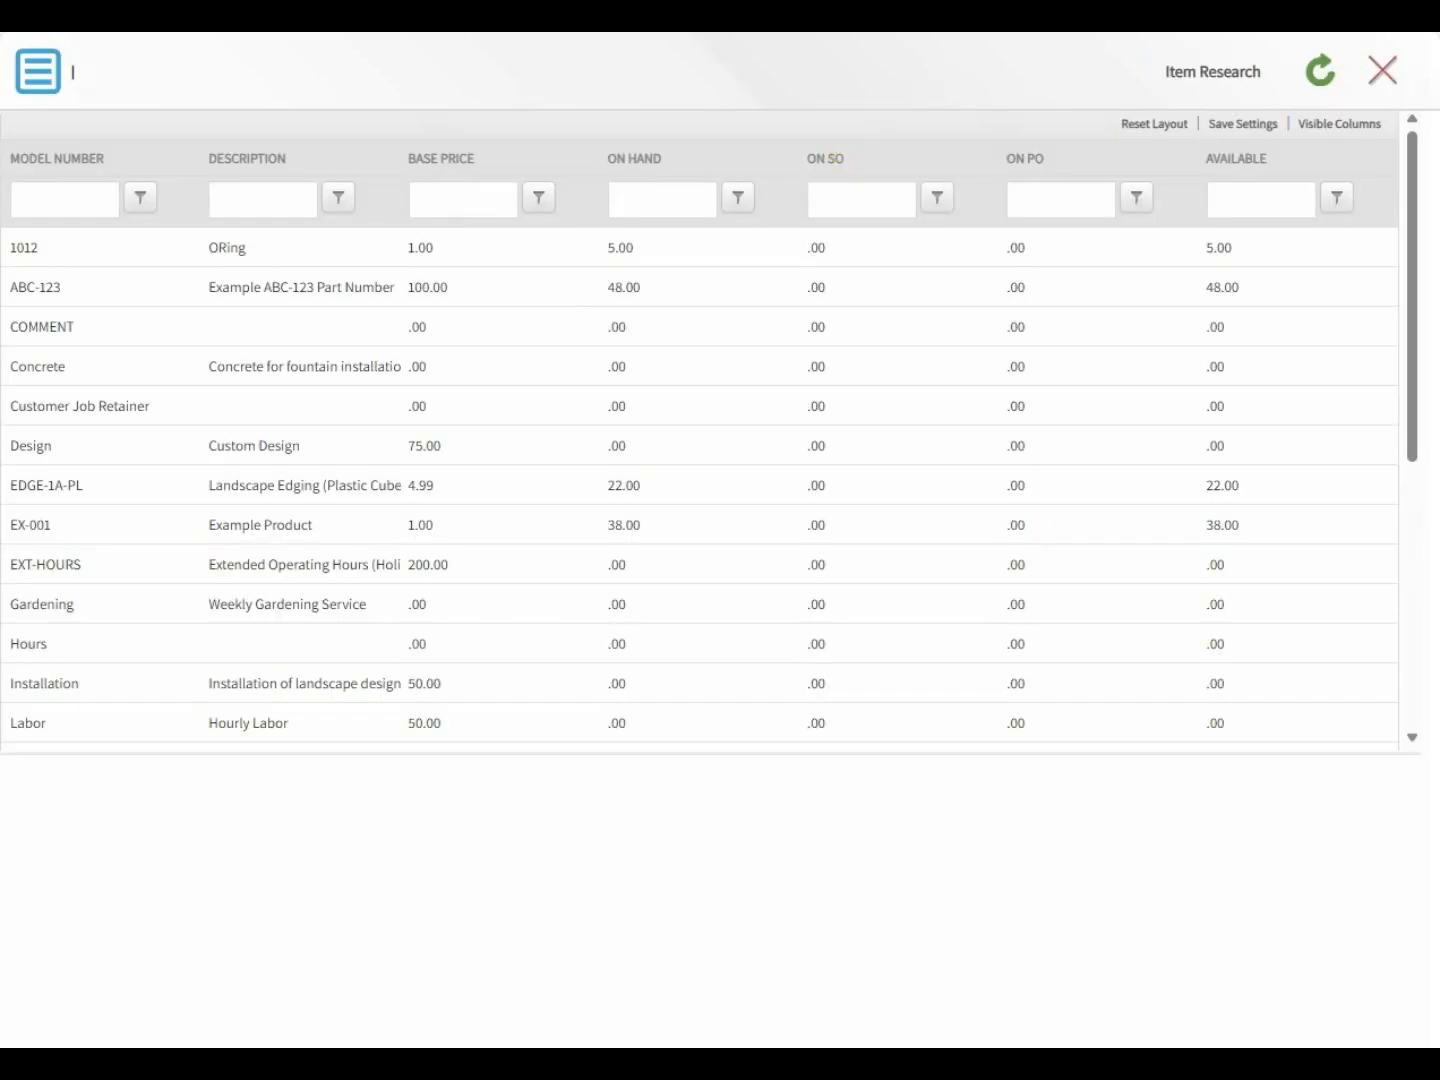
- Return to the contract's service tracking and keep Out-Of-Contract Rates as the out-of-contract rate schedule
{"action": "left_click", "coordinate": [1101, 34]}
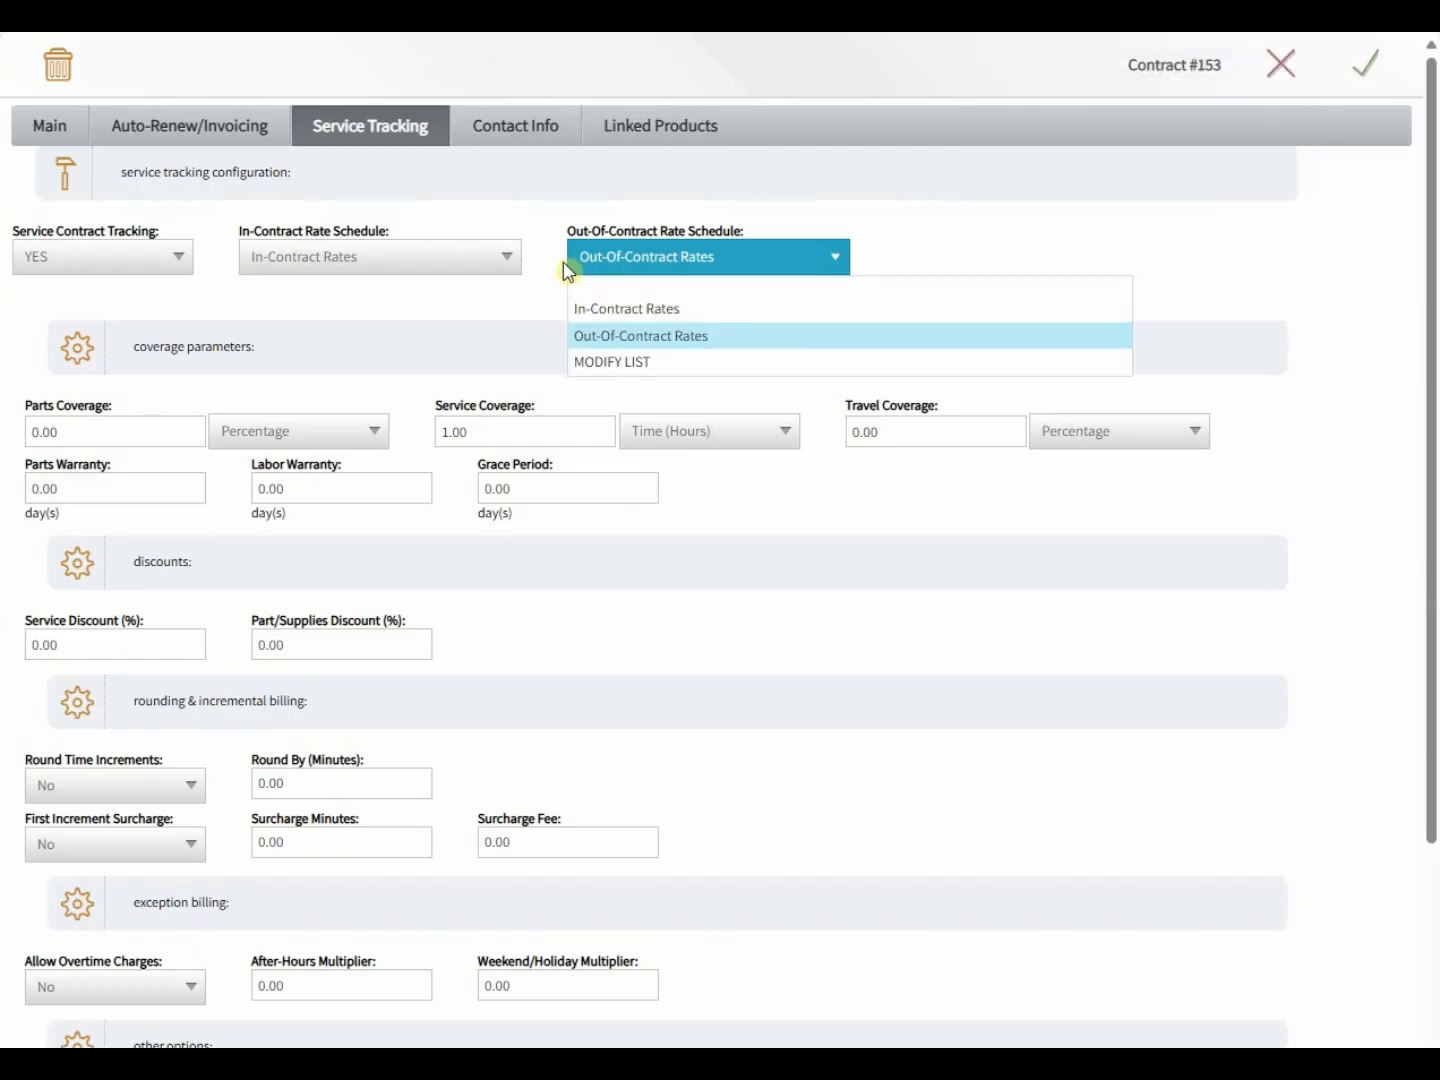
{"action": "left_click", "coordinate": [599, 334]}
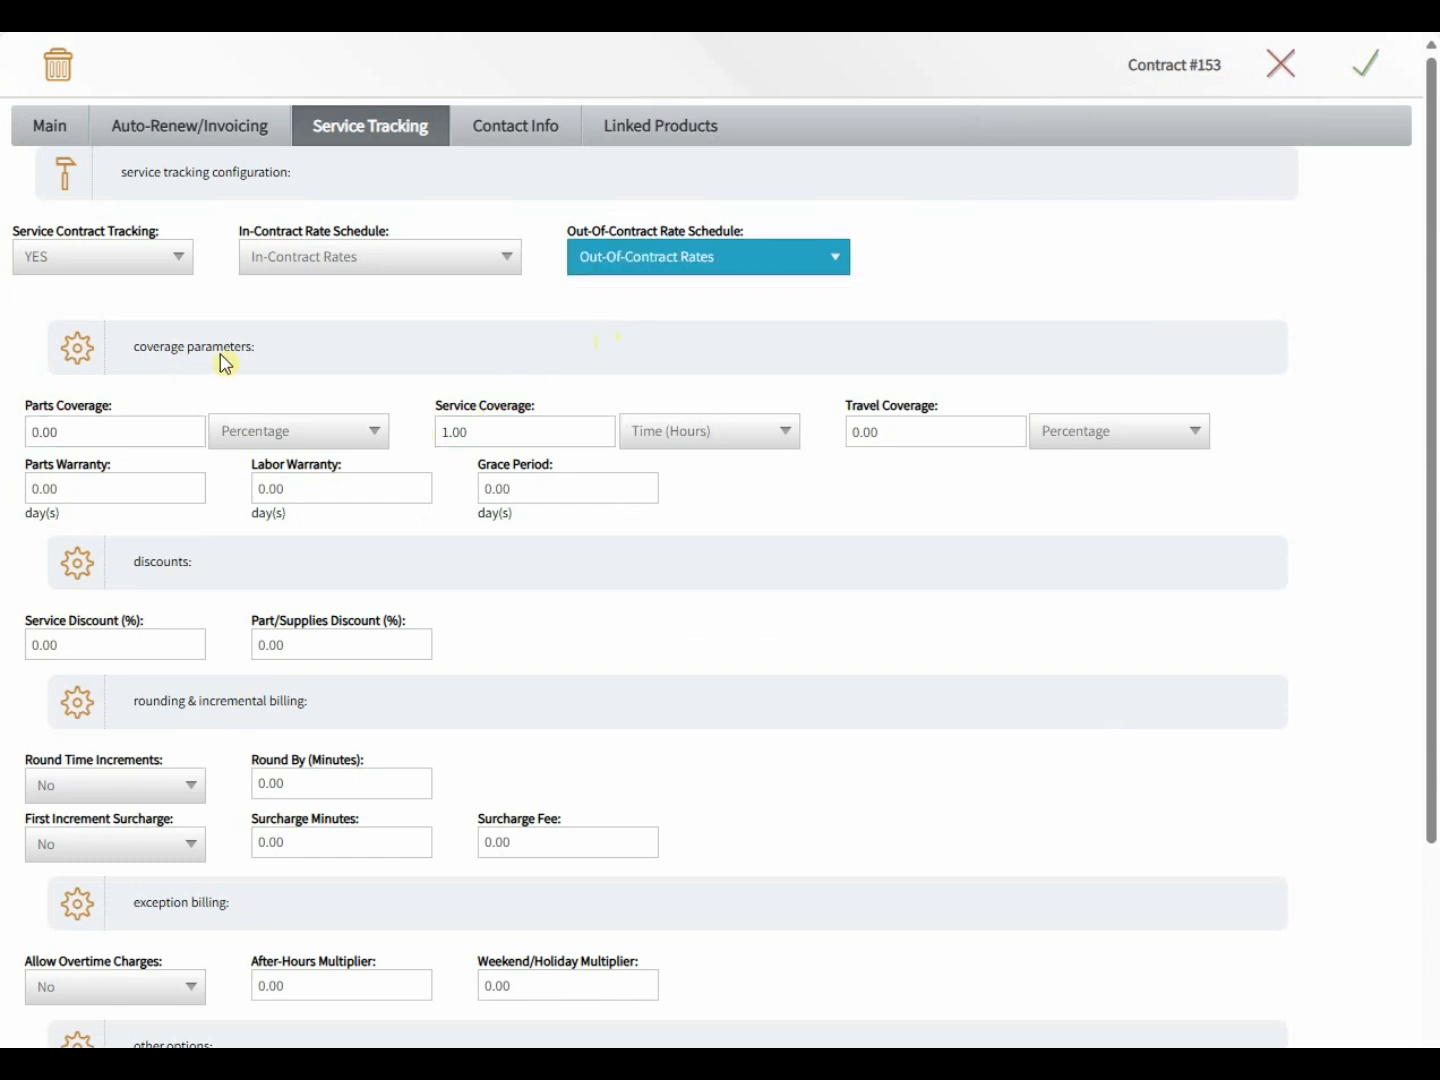
{"action": "left_click_drag", "start_coordinate": [275, 346], "coordinate": [138, 345]}
{"action": "left_click", "coordinate": [136, 413]}
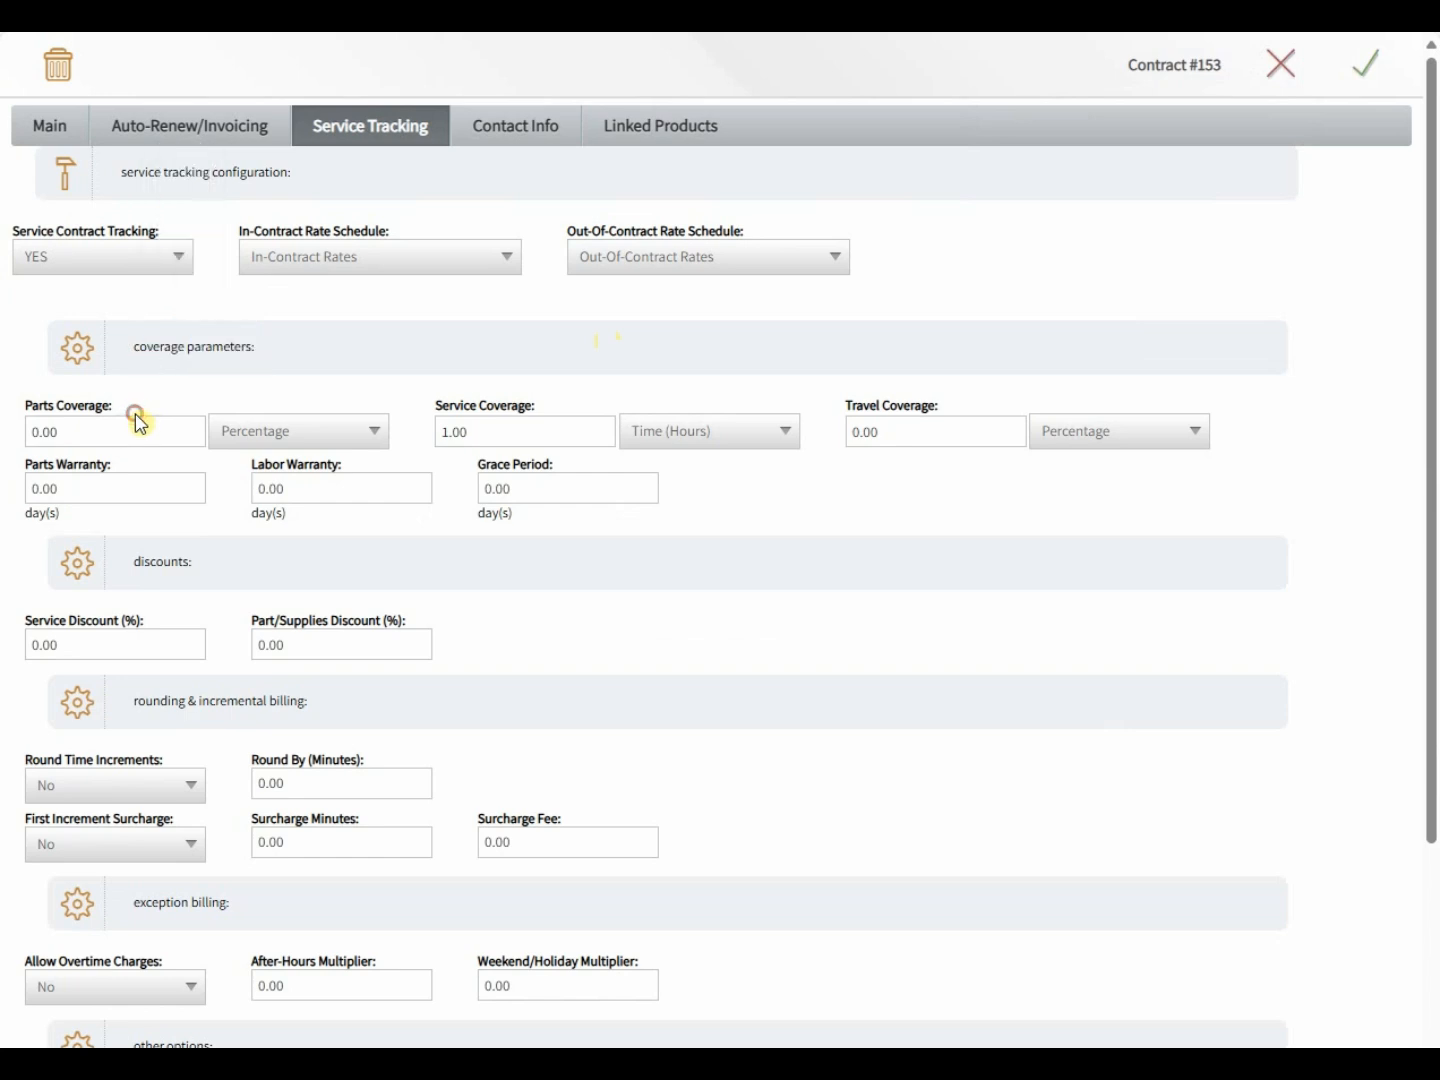
- Set the contract's service coverage to 500 with Dollars as its unit
{"action": "left_click", "coordinate": [45, 430]}
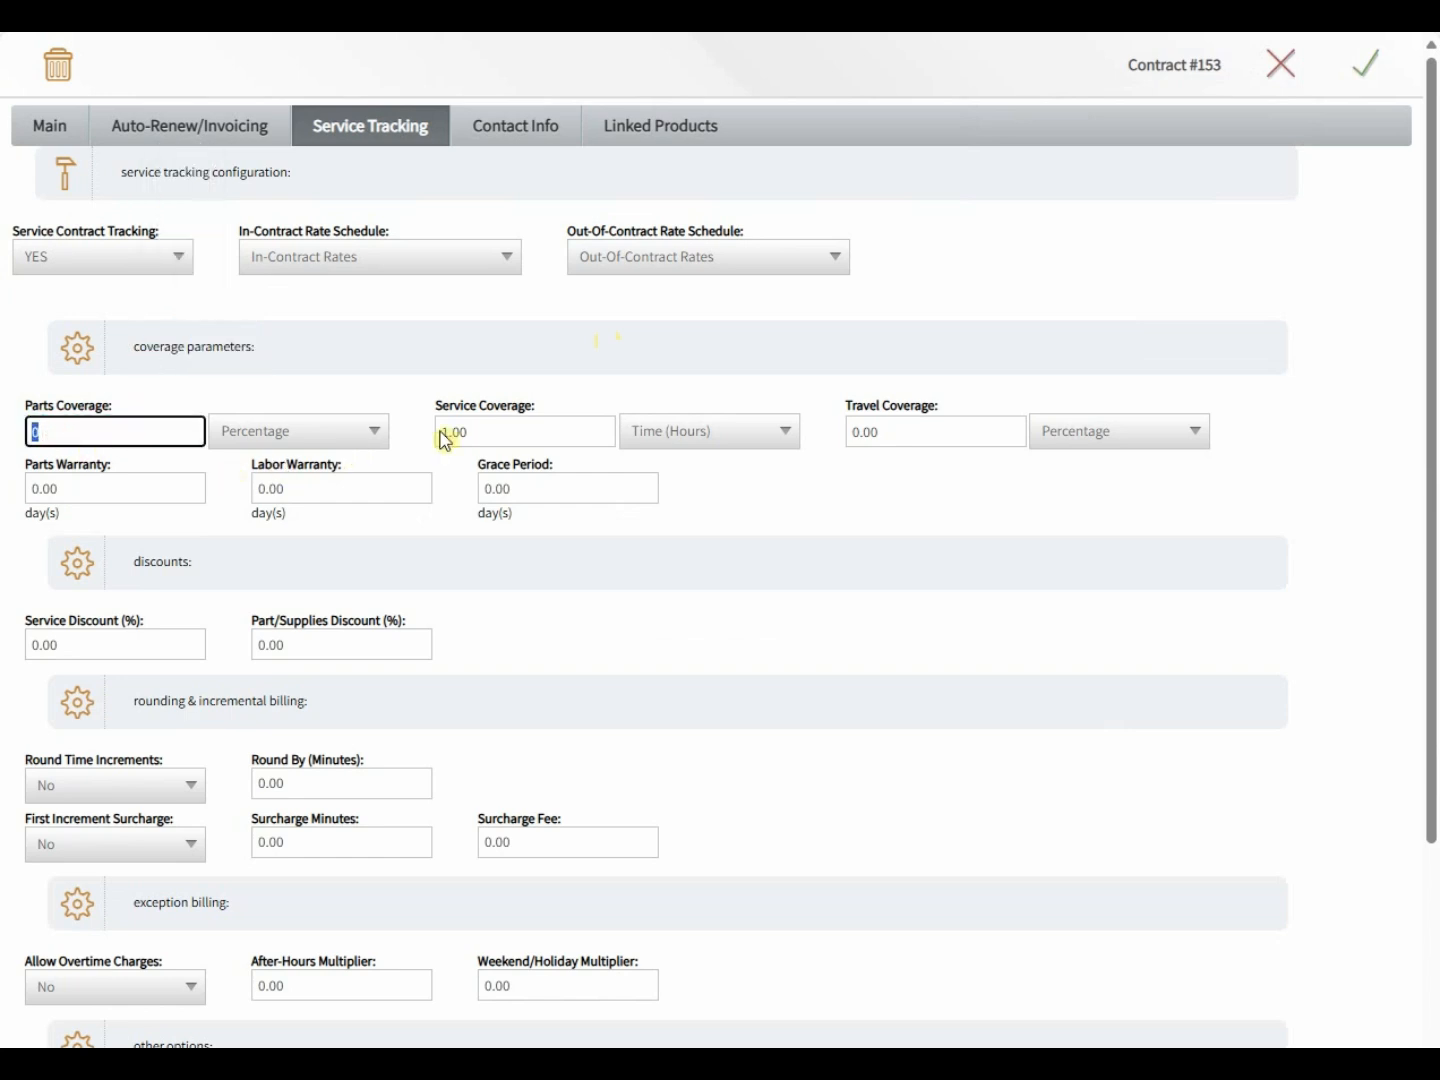
{"action": "left_click", "coordinate": [472, 430]}
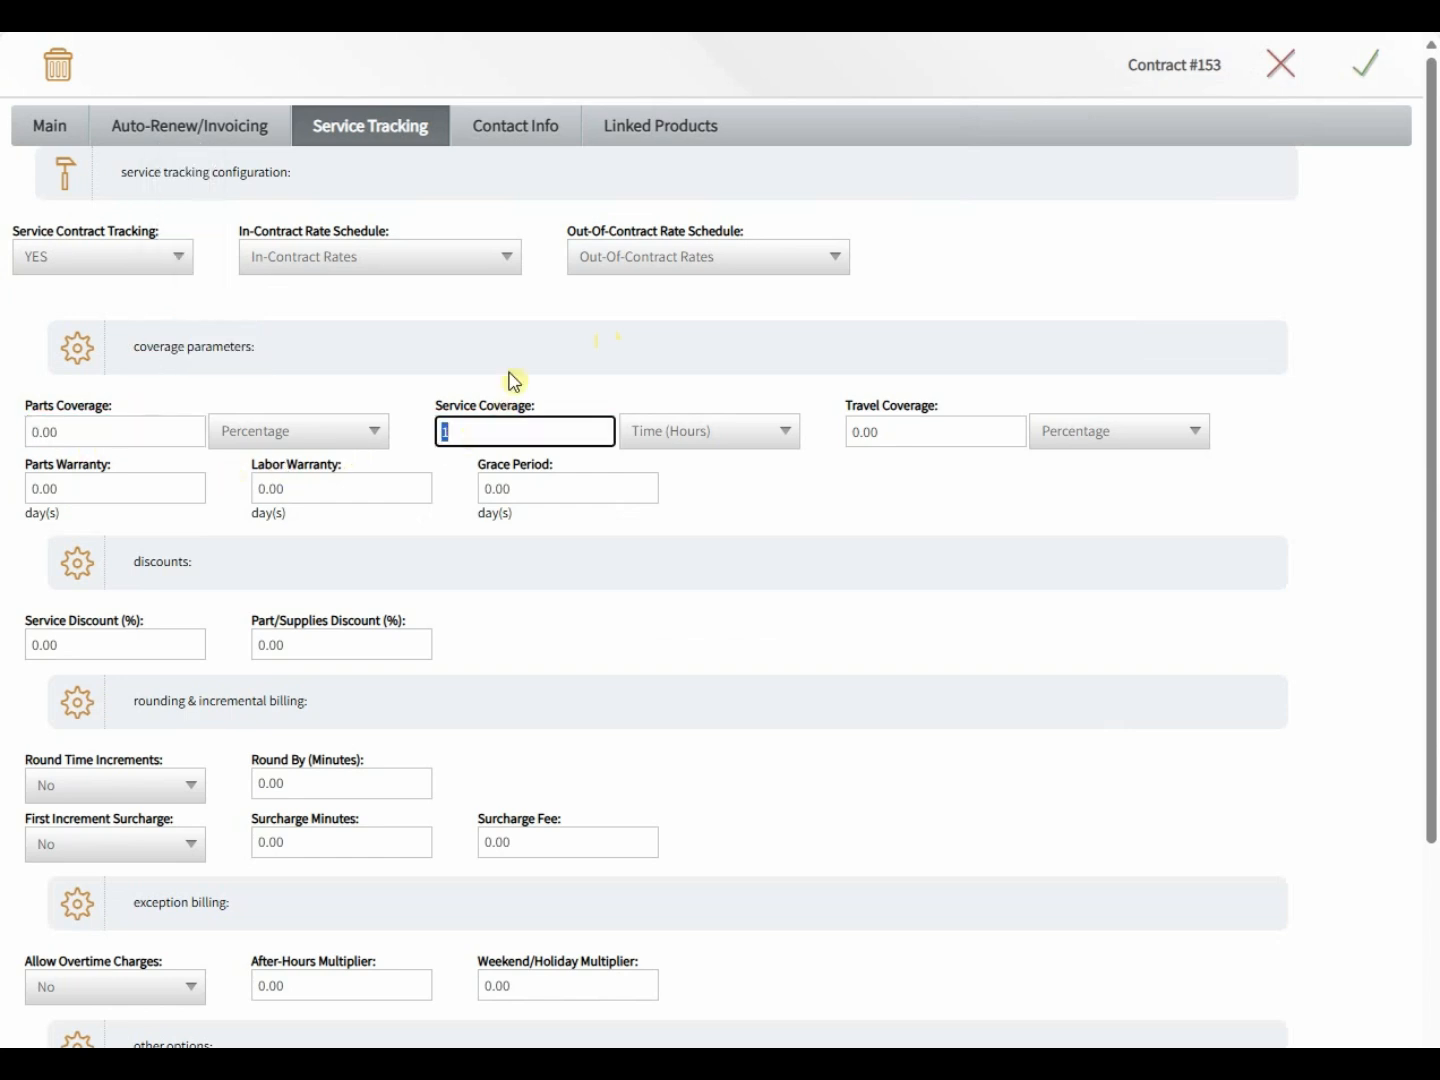
{"action": "type", "text": "500"}
{"action": "left_click", "coordinate": [713, 431]}
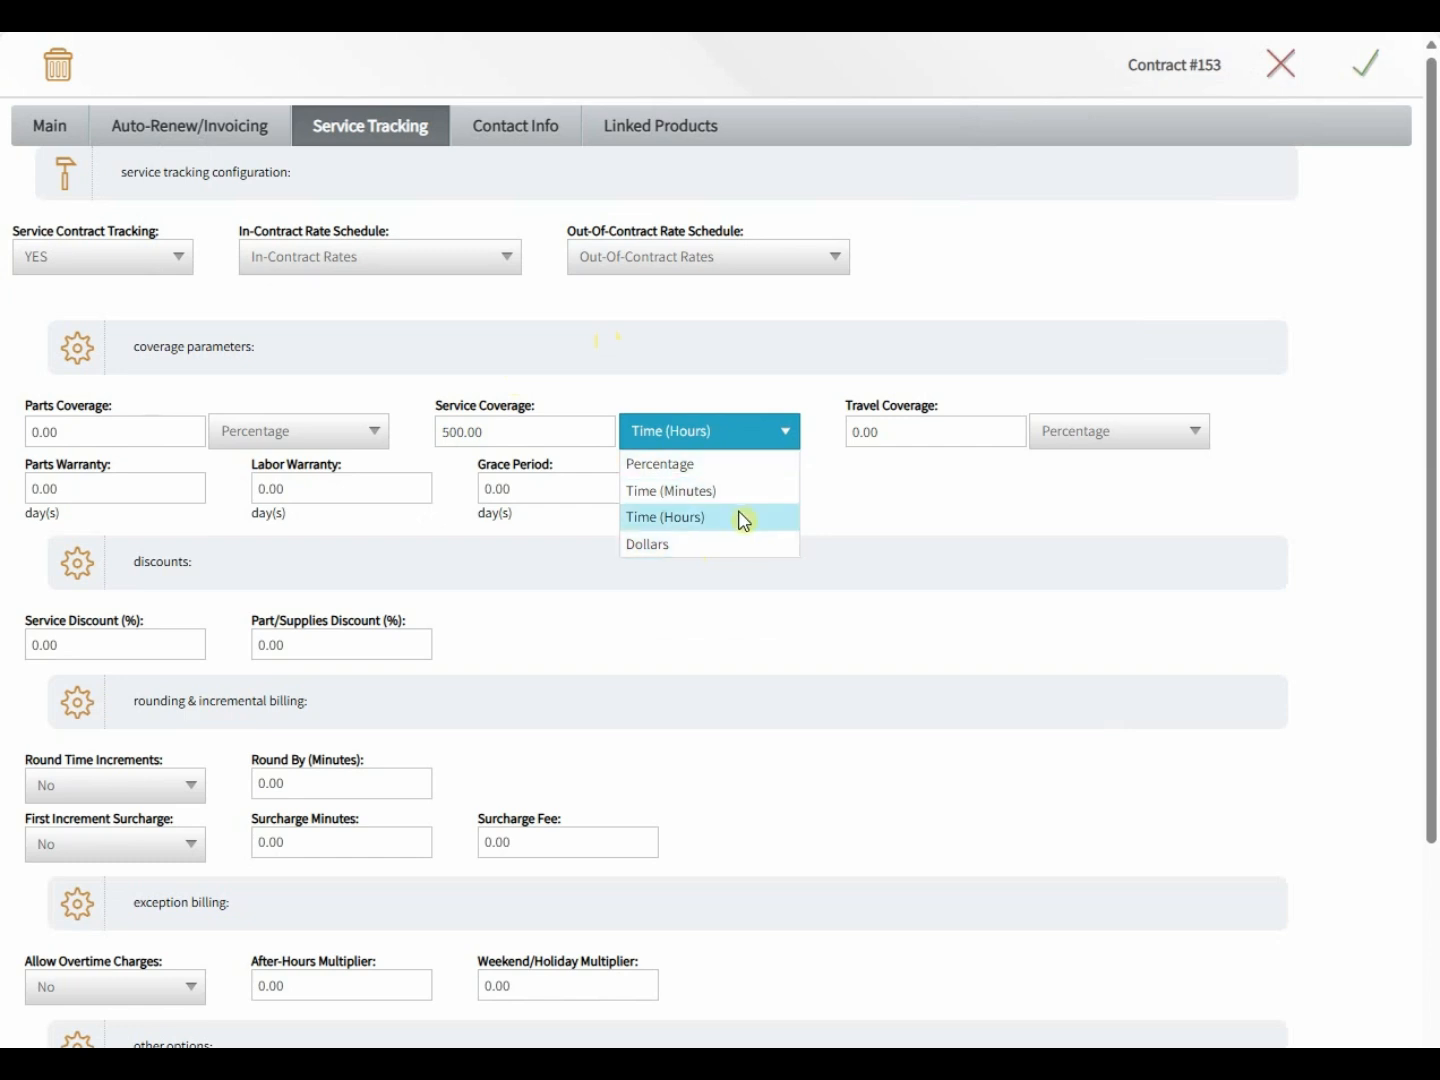
{"action": "left_click", "coordinate": [727, 544]}
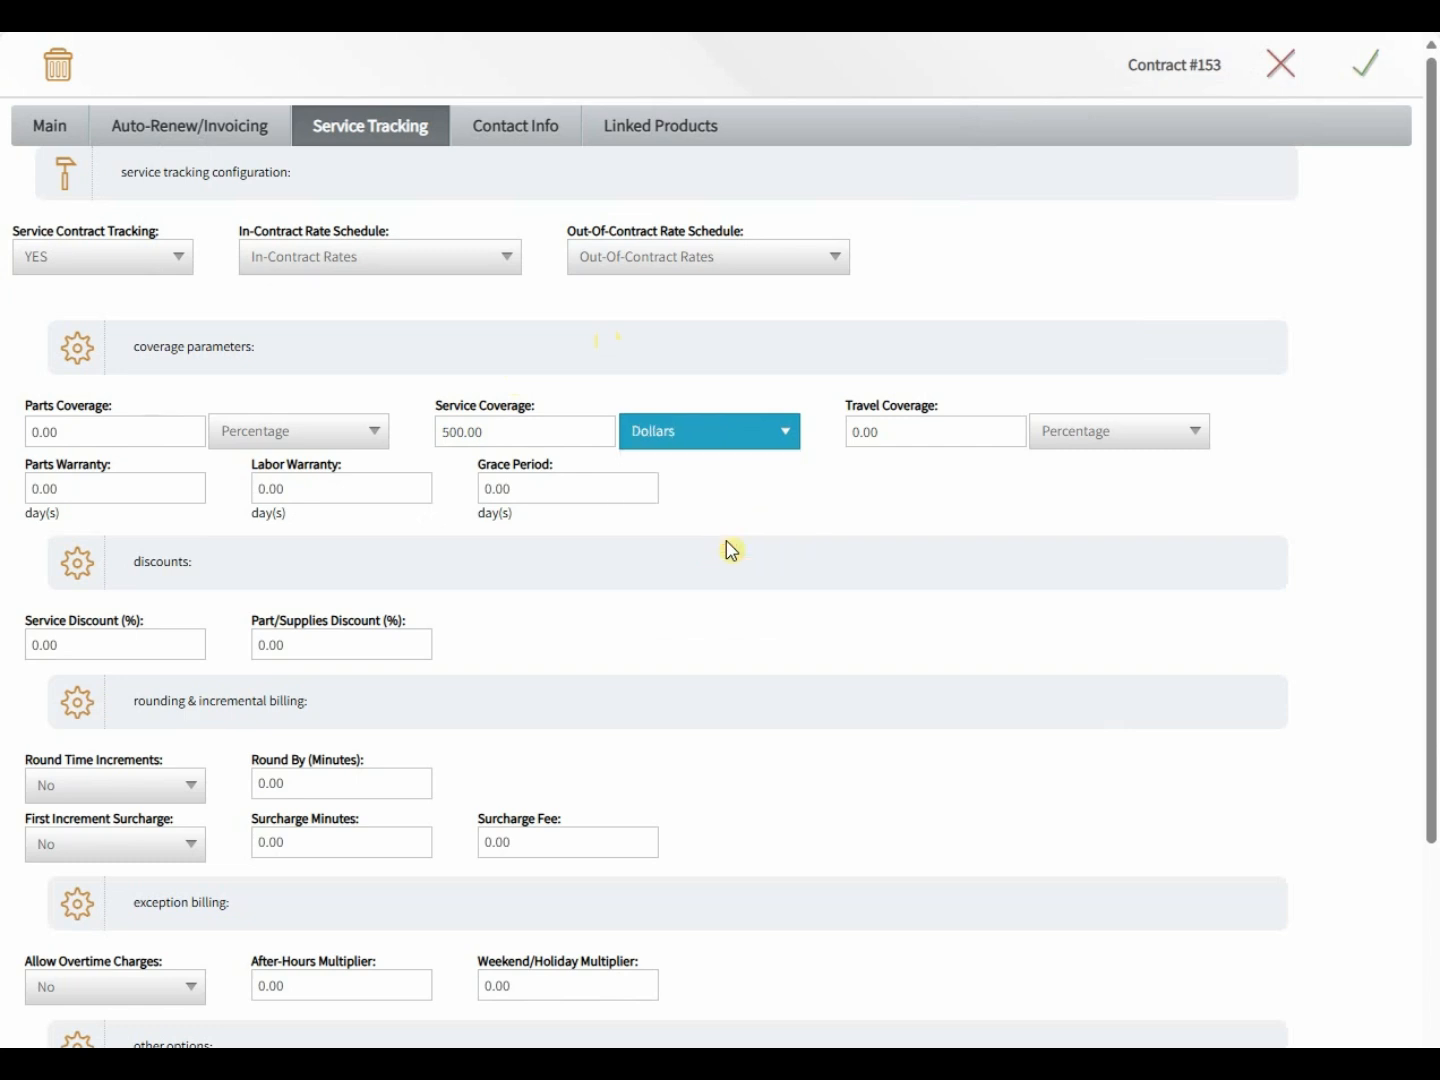
- Examine the contract's parts warranty, labor warranty, grace period and discount fields
{"action": "left_click", "coordinate": [104, 490]}
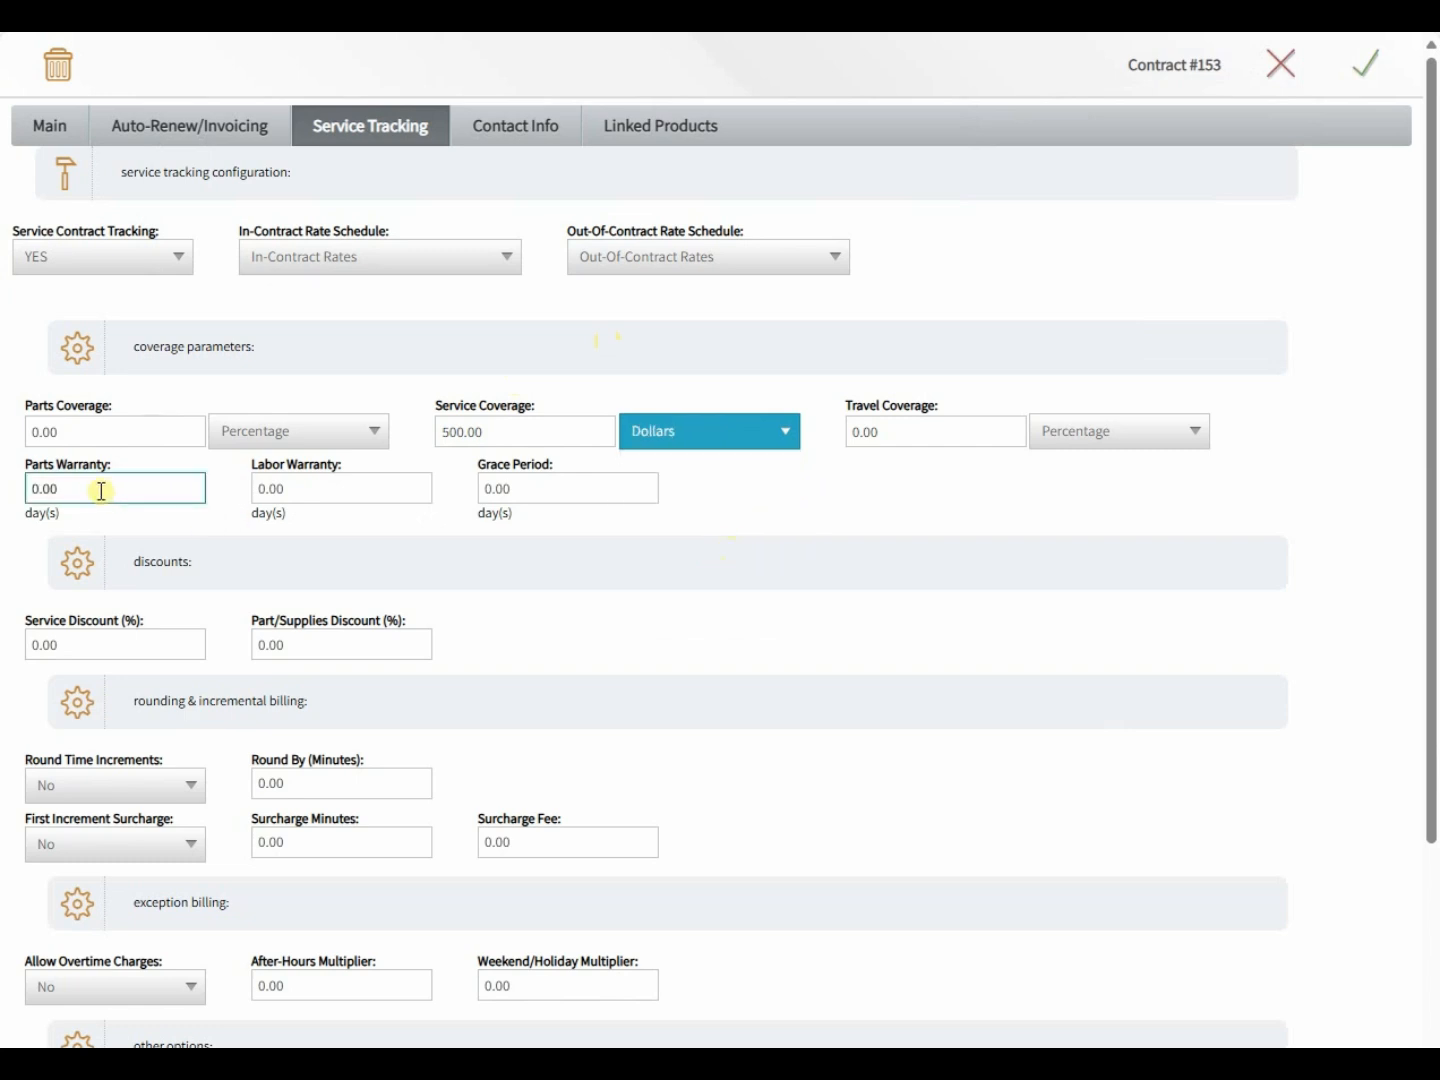
{"action": "left_click", "coordinate": [271, 498]}
{"action": "left_click", "coordinate": [632, 481]}
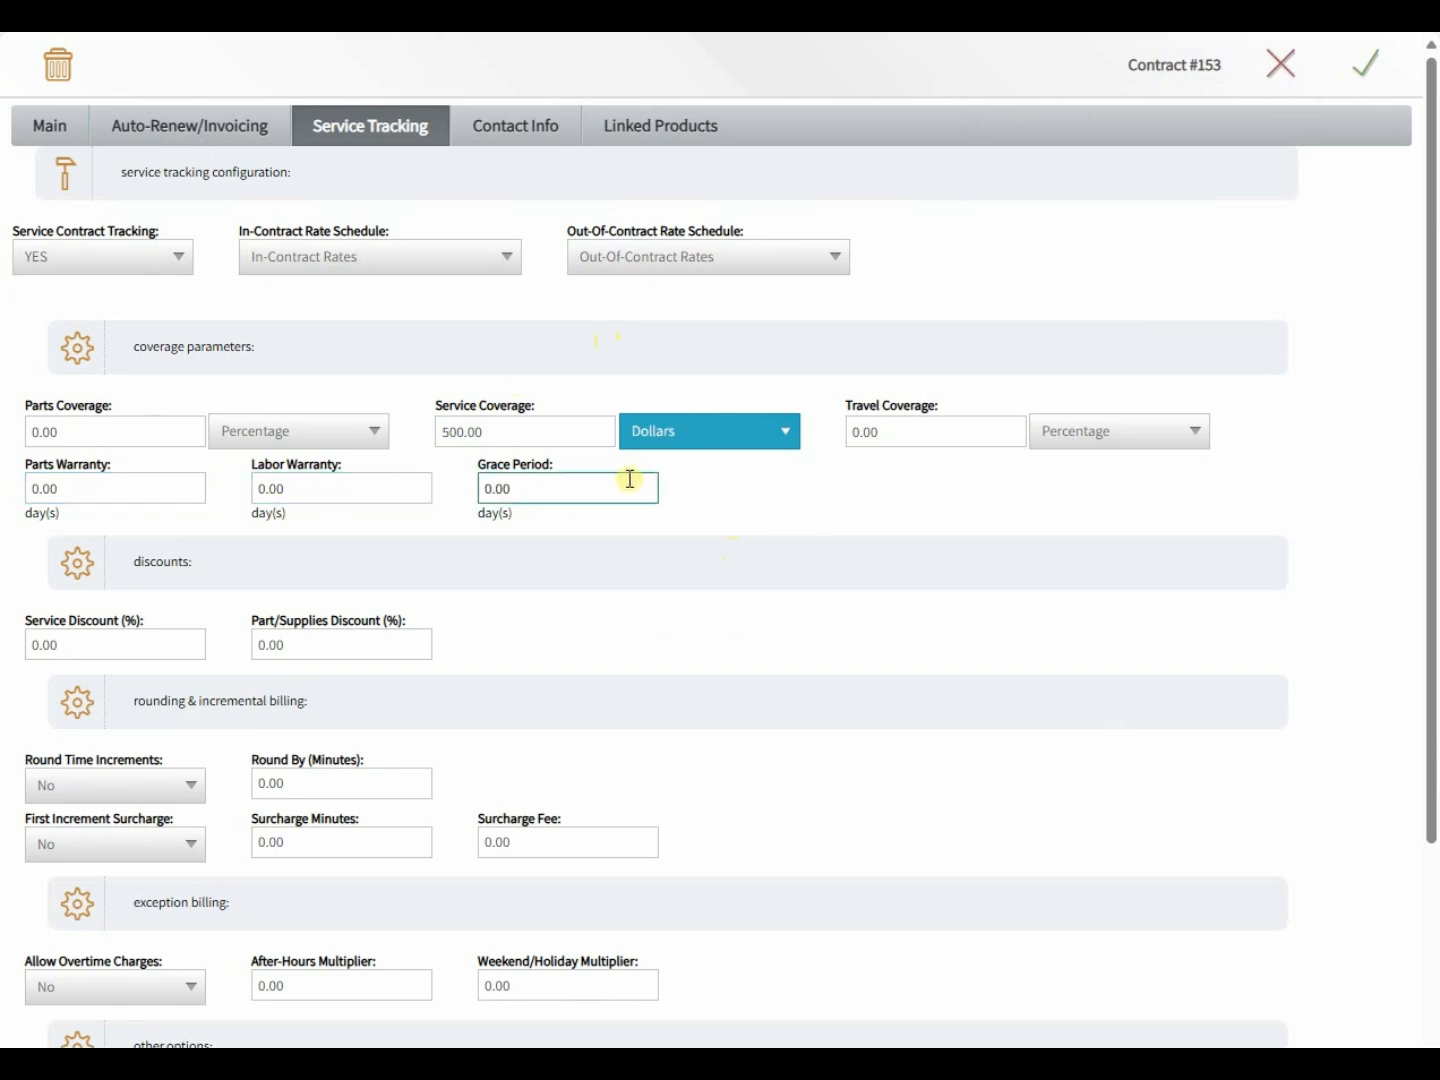
{"action": "scroll", "coordinate": [143, 627], "scroll_direction": "down", "scroll_amount": 2}
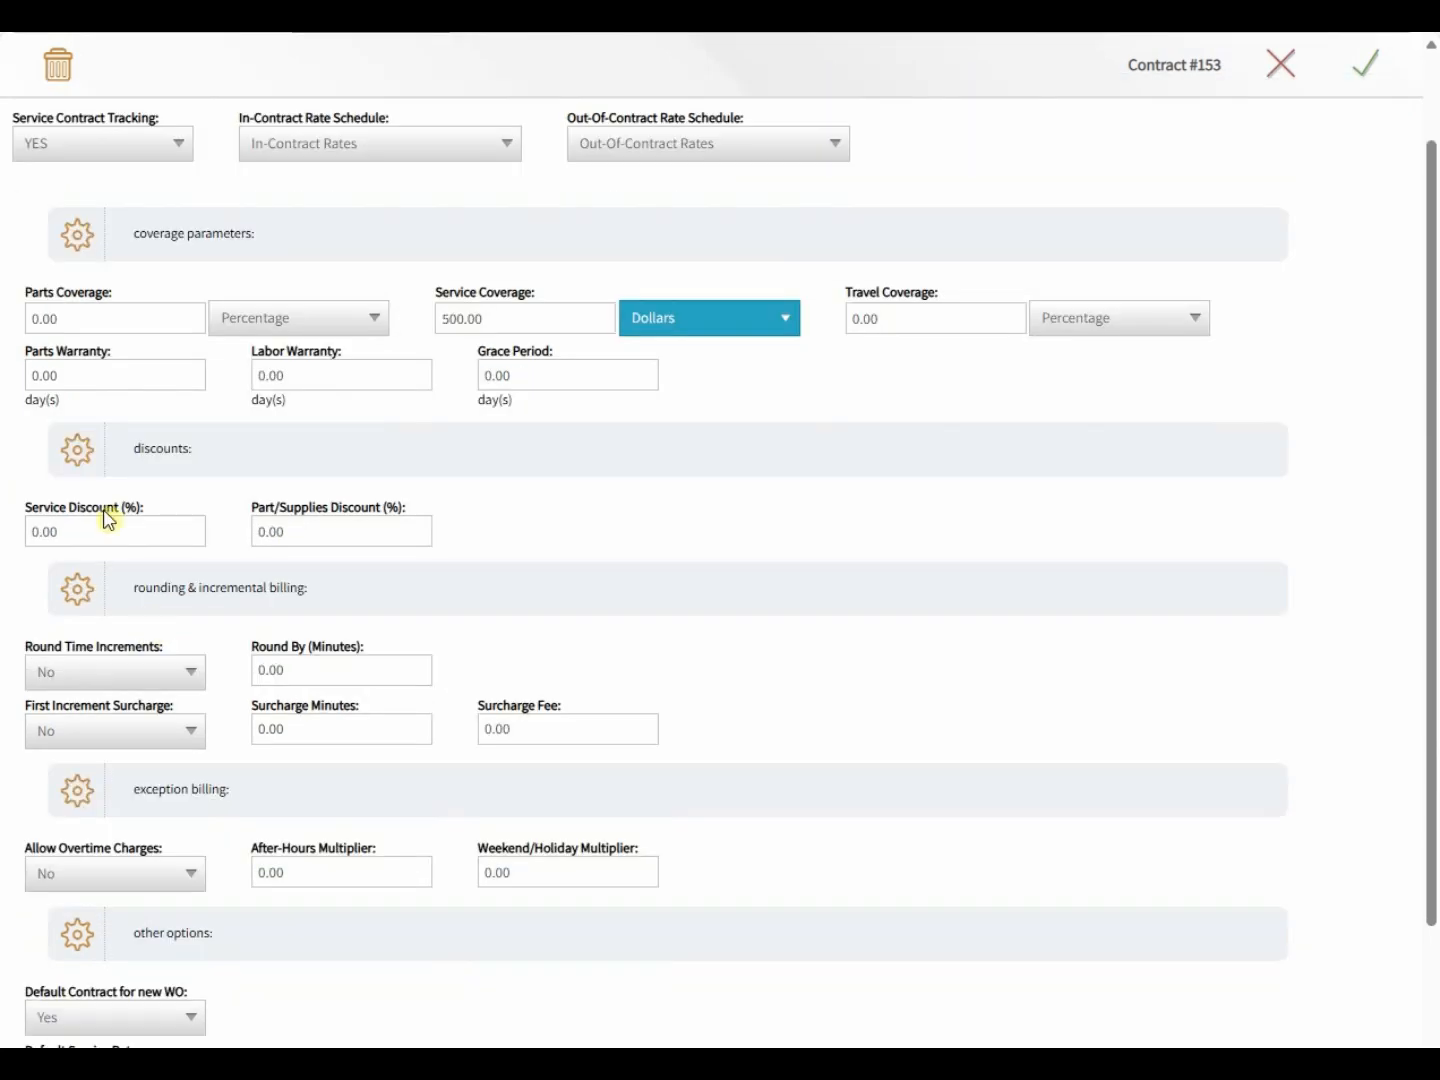
{"action": "left_click", "coordinate": [107, 527]}
{"action": "left_click", "coordinate": [300, 526]}
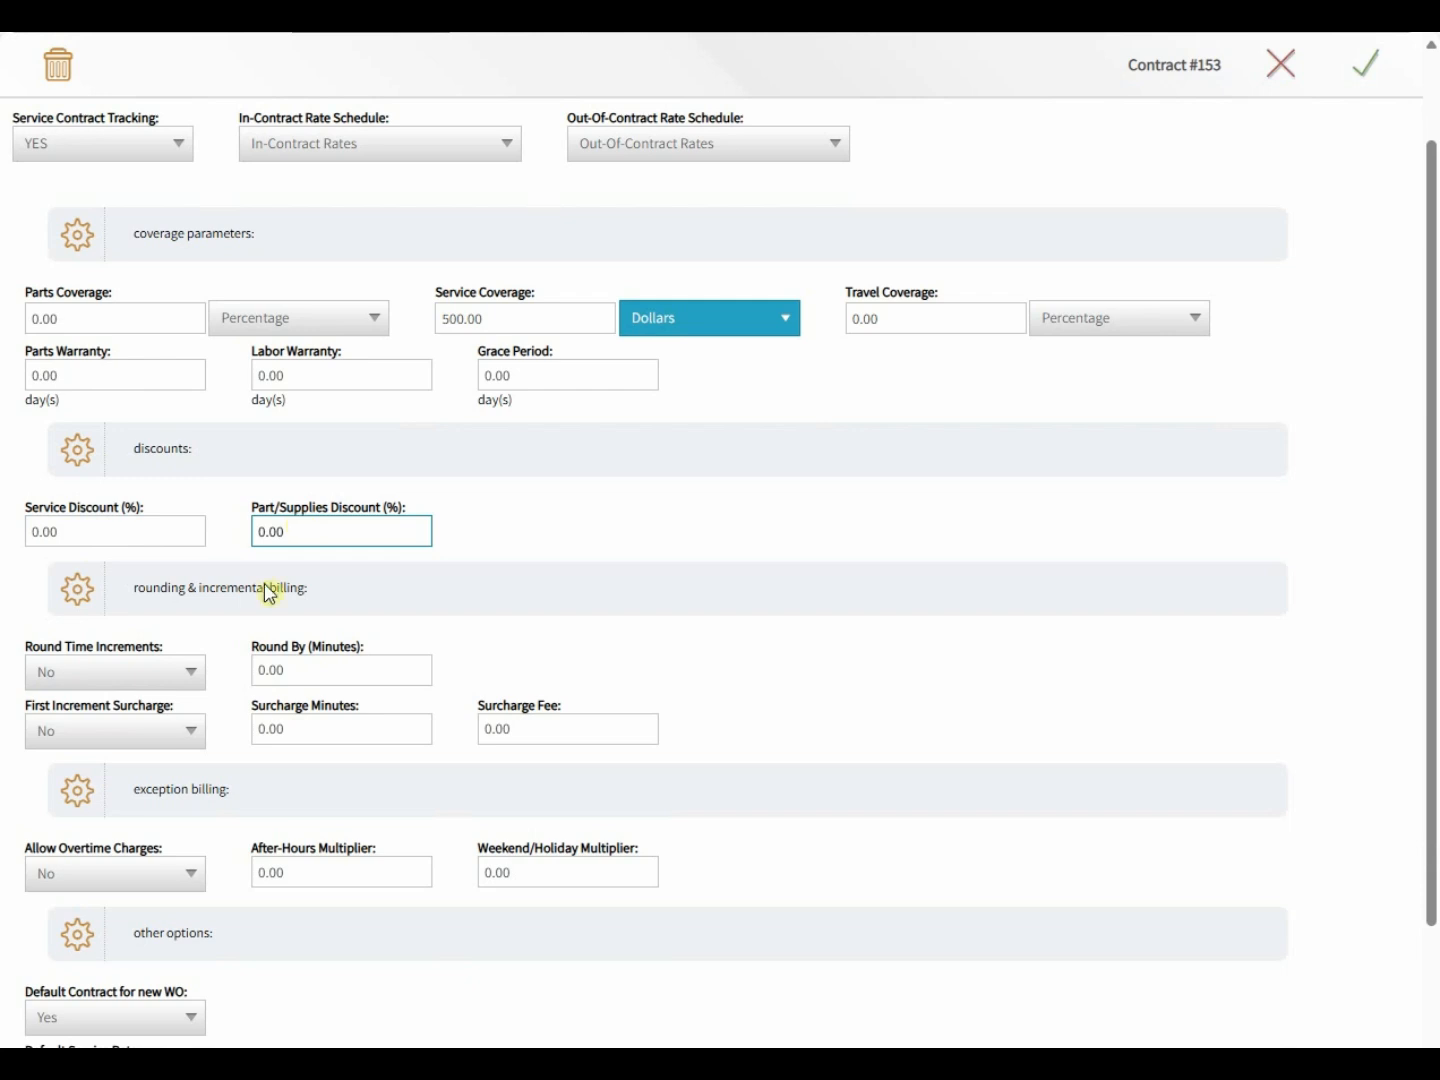
- Enable rounding of time increments by 15 minutes on the contract and leave the first increment surcharge at No
{"action": "left_click", "coordinate": [199, 670]}
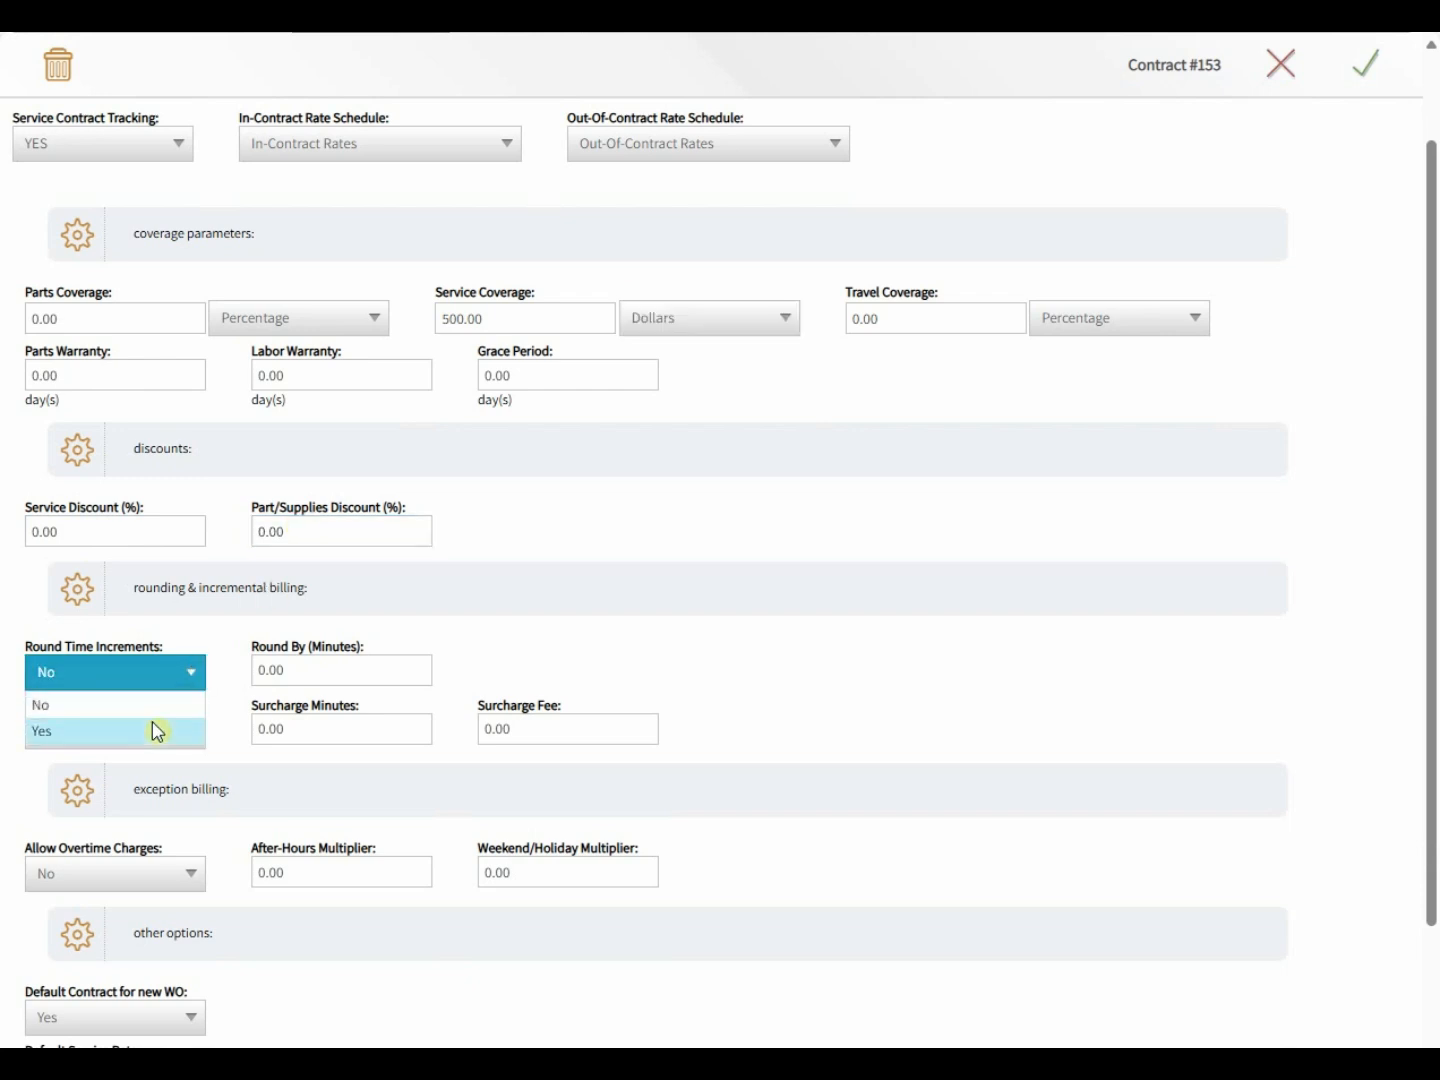
{"action": "left_click", "coordinate": [151, 728]}
{"action": "left_click", "coordinate": [338, 670]}
{"action": "type", "text": "15"}
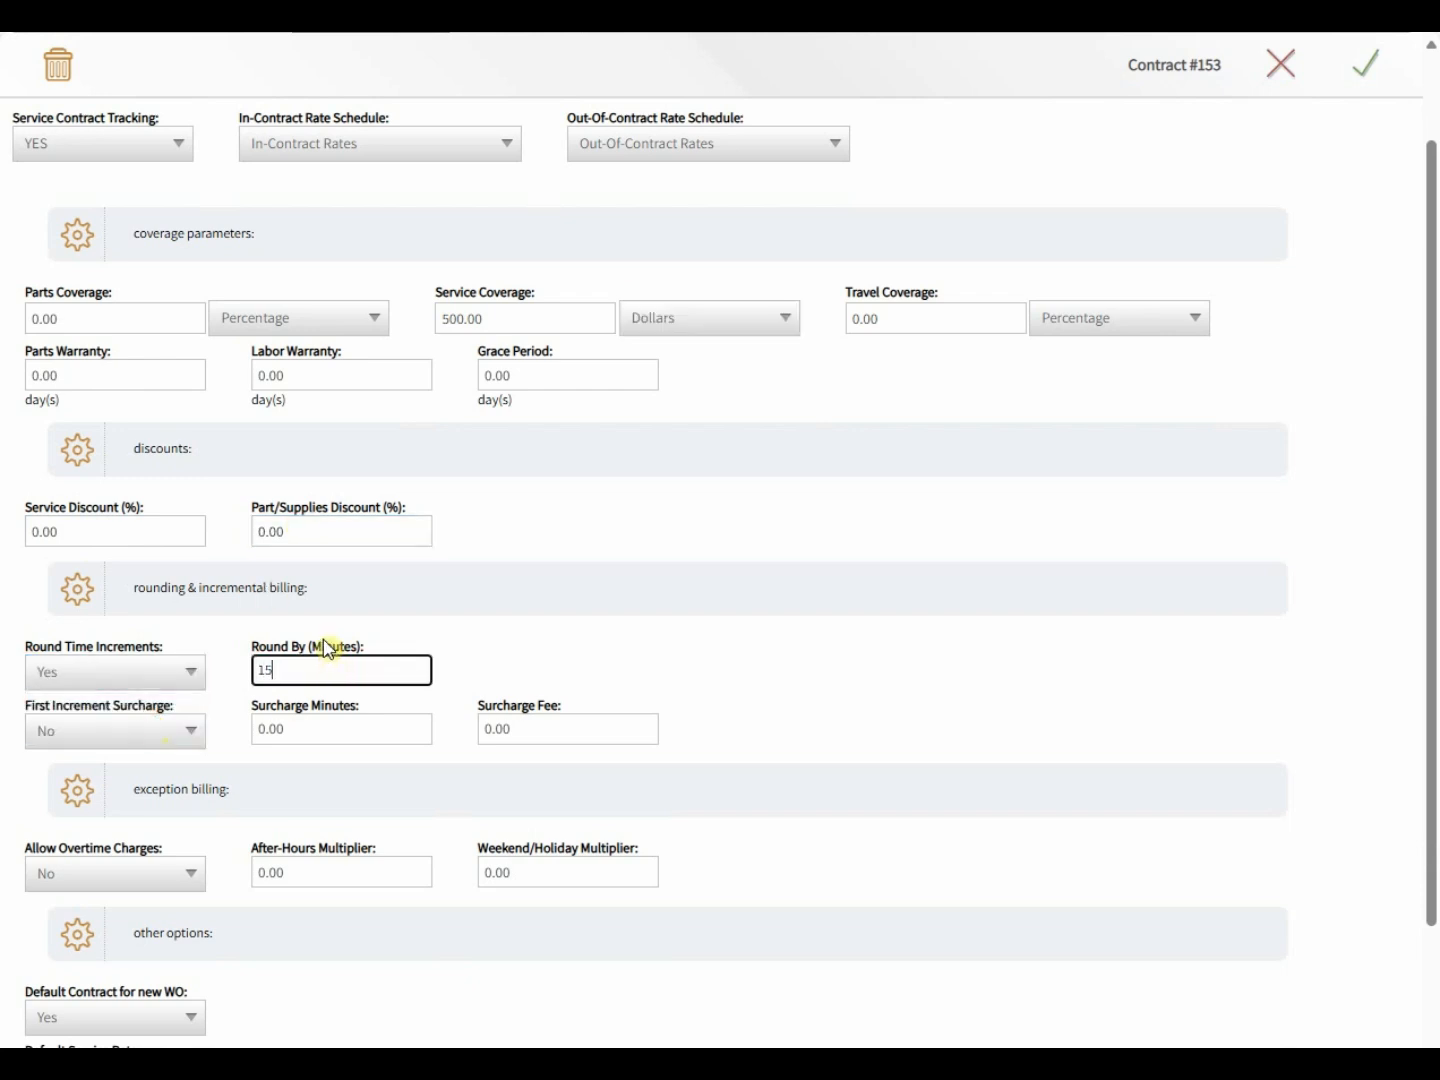
{"action": "left_click", "coordinate": [325, 633]}
{"action": "left_click", "coordinate": [167, 725]}
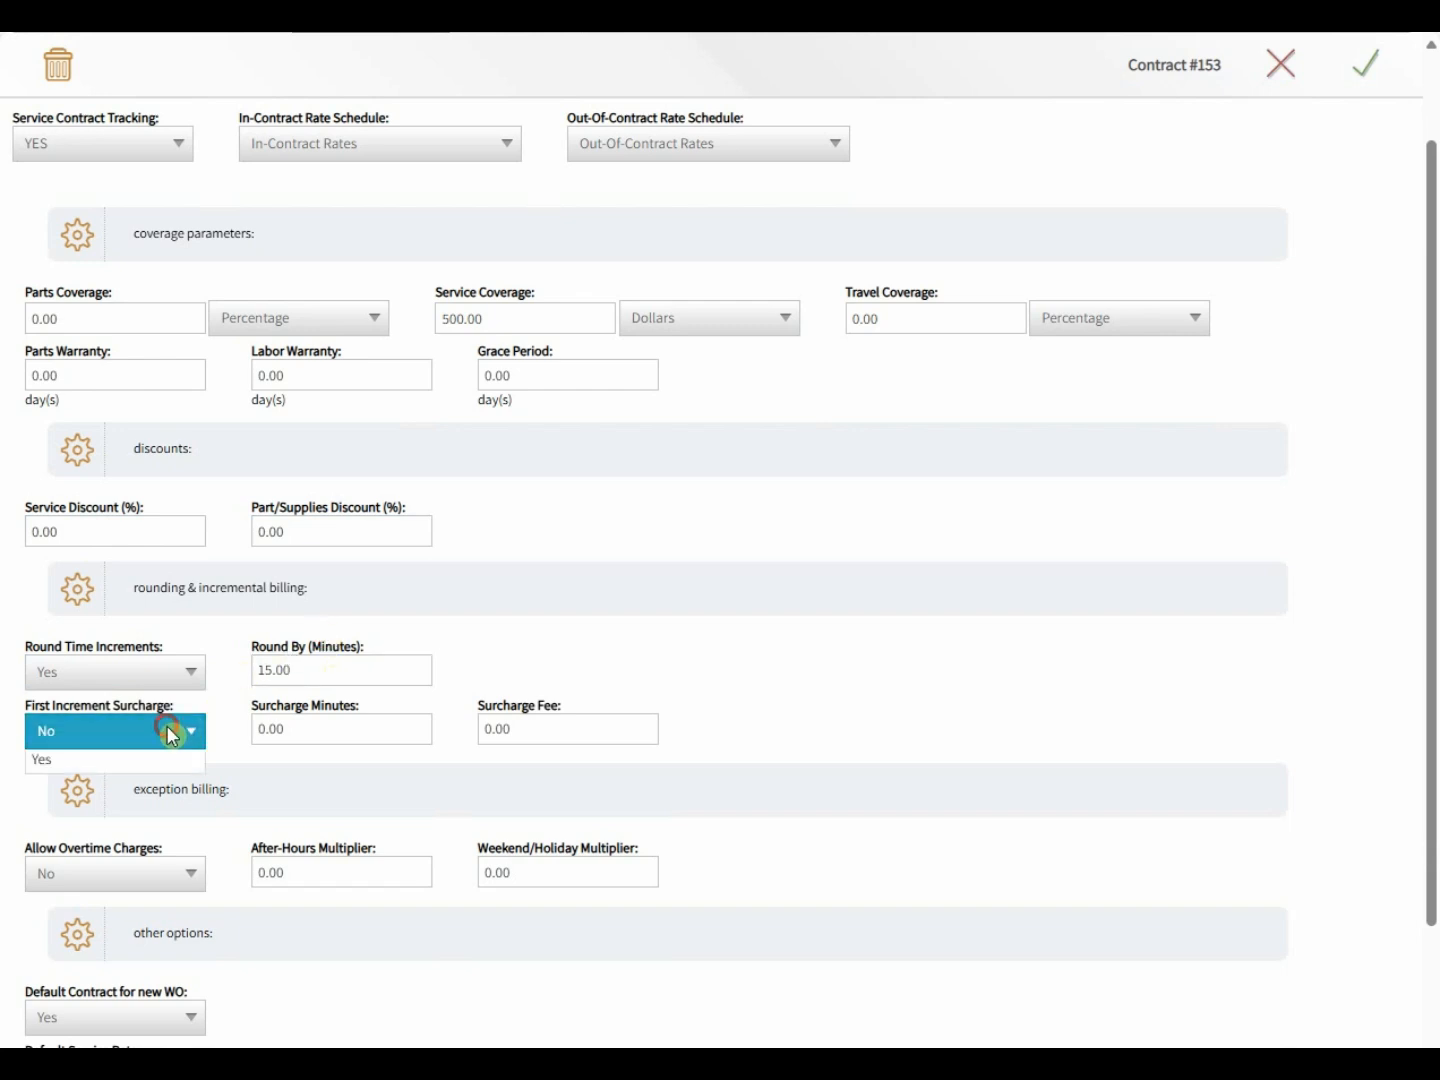
{"action": "left_click", "coordinate": [206, 698]}
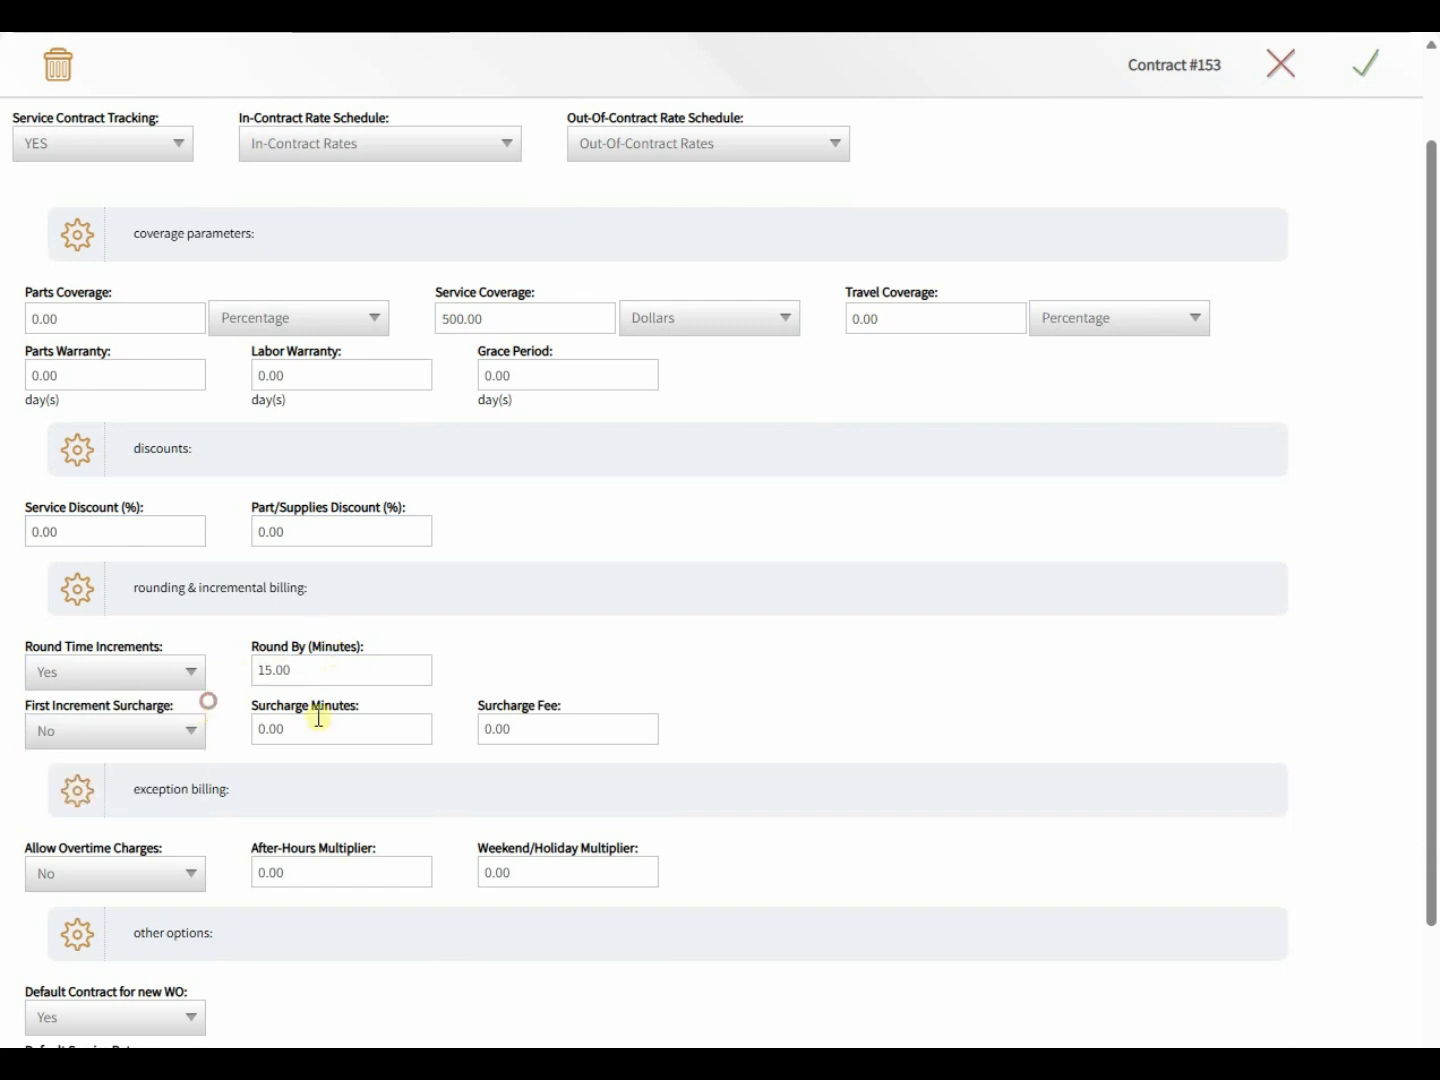
{"action": "left_click", "coordinate": [330, 716]}
{"action": "left_click", "coordinate": [684, 743]}
{"action": "left_click", "coordinate": [620, 736]}
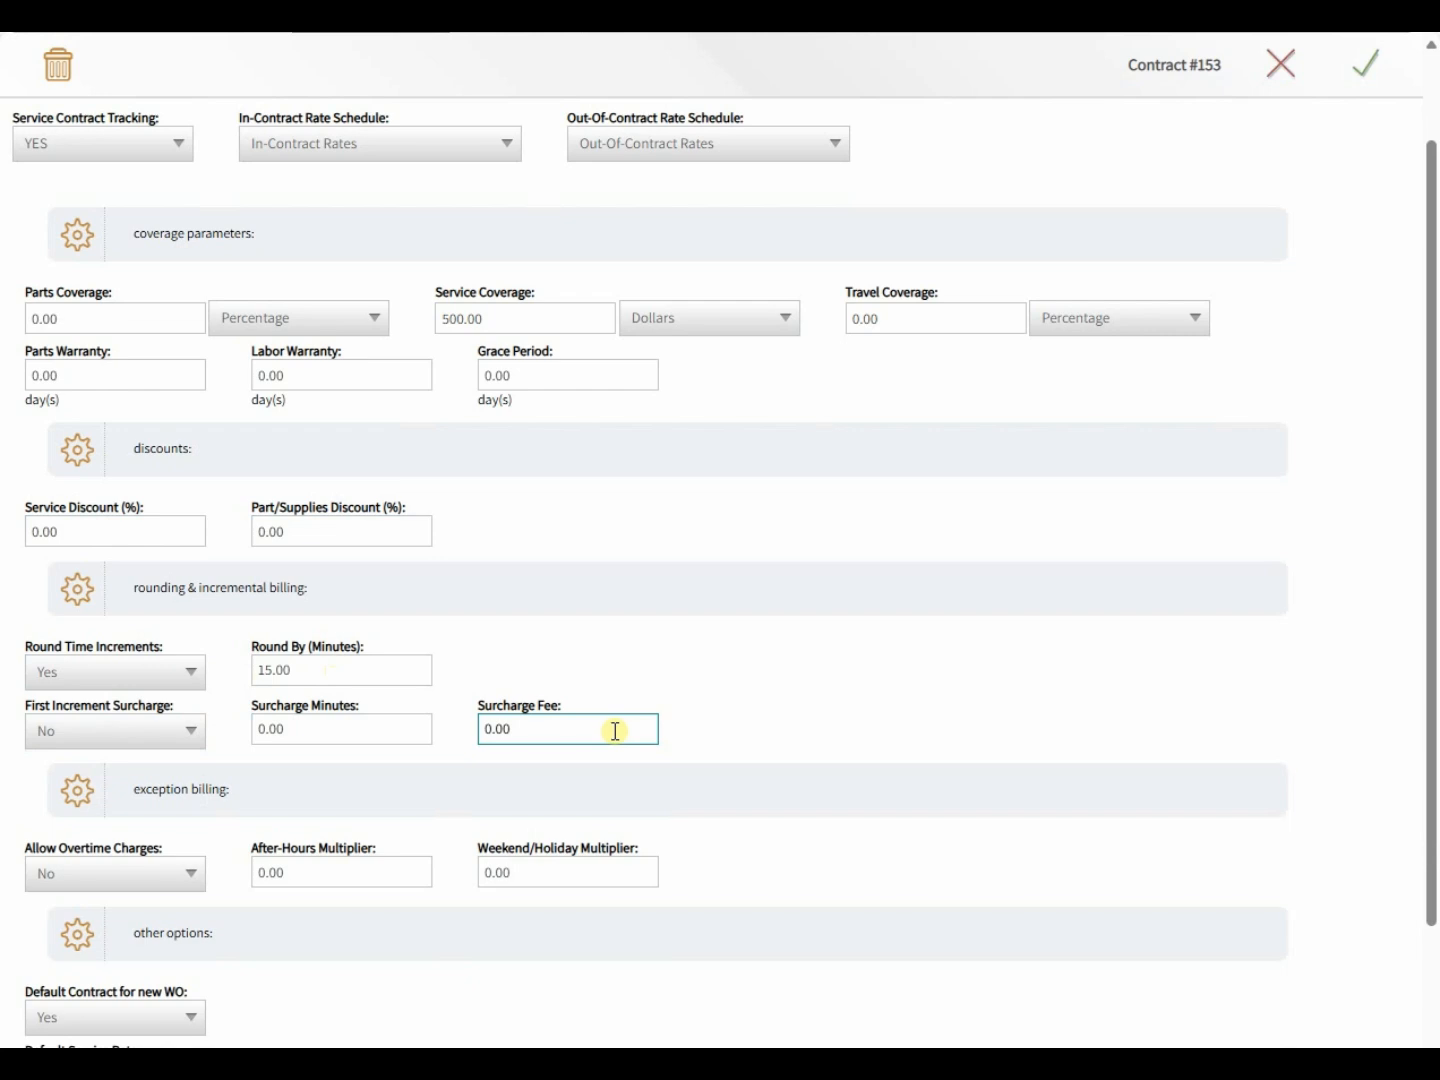
- Allow overtime charges on the contract, with an after-hours multiplier of 2 and a weekend/holiday multiplier of 2.5
{"action": "scroll", "coordinate": [611, 730], "scroll_direction": "down", "scroll_amount": 2}
{"action": "left_click", "coordinate": [275, 671]}
{"action": "left_click", "coordinate": [153, 677]}
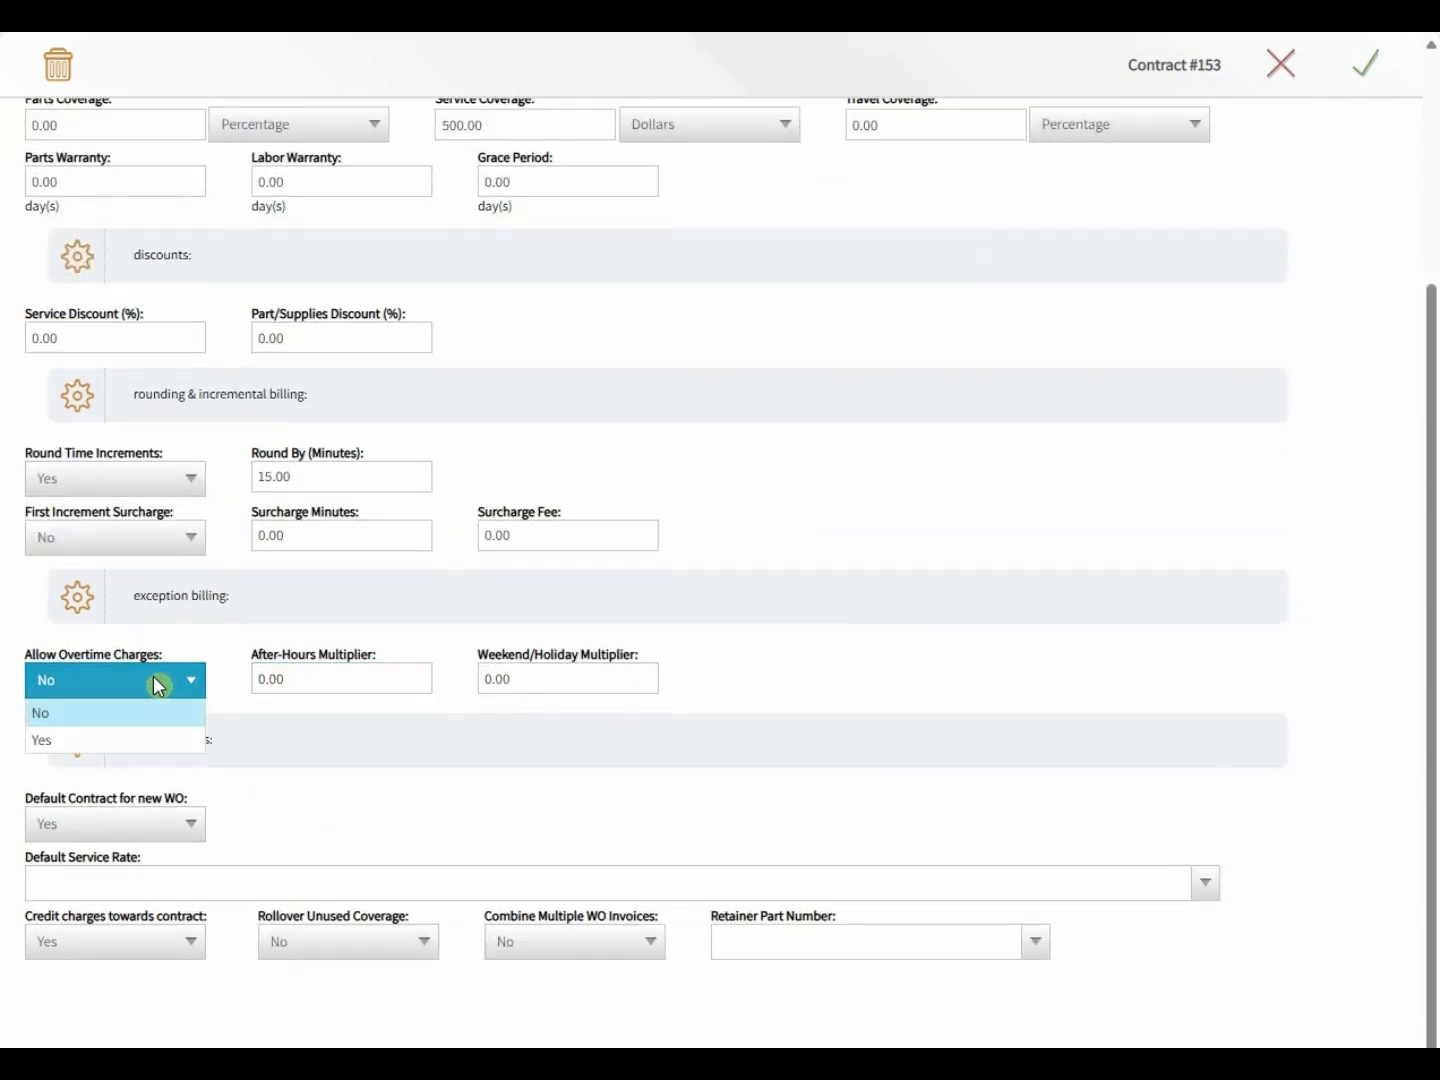
{"action": "left_click", "coordinate": [139, 738]}
{"action": "left_click", "coordinate": [344, 681]}
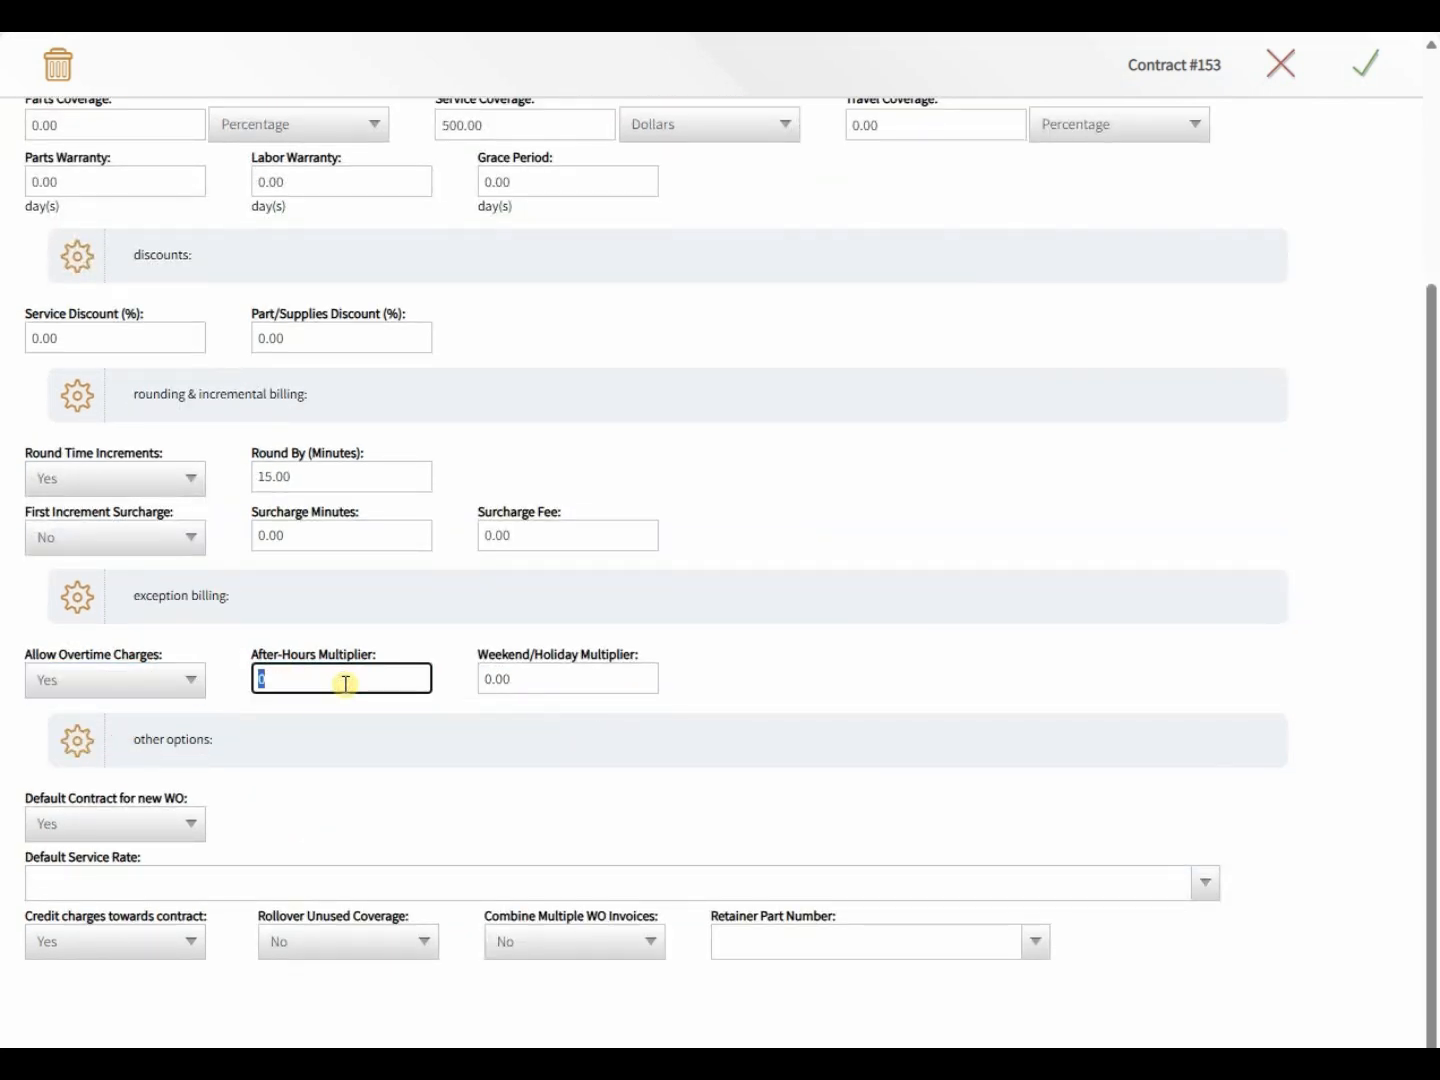
{"action": "type", "text": "2"}
{"action": "left_click", "coordinate": [623, 669]}
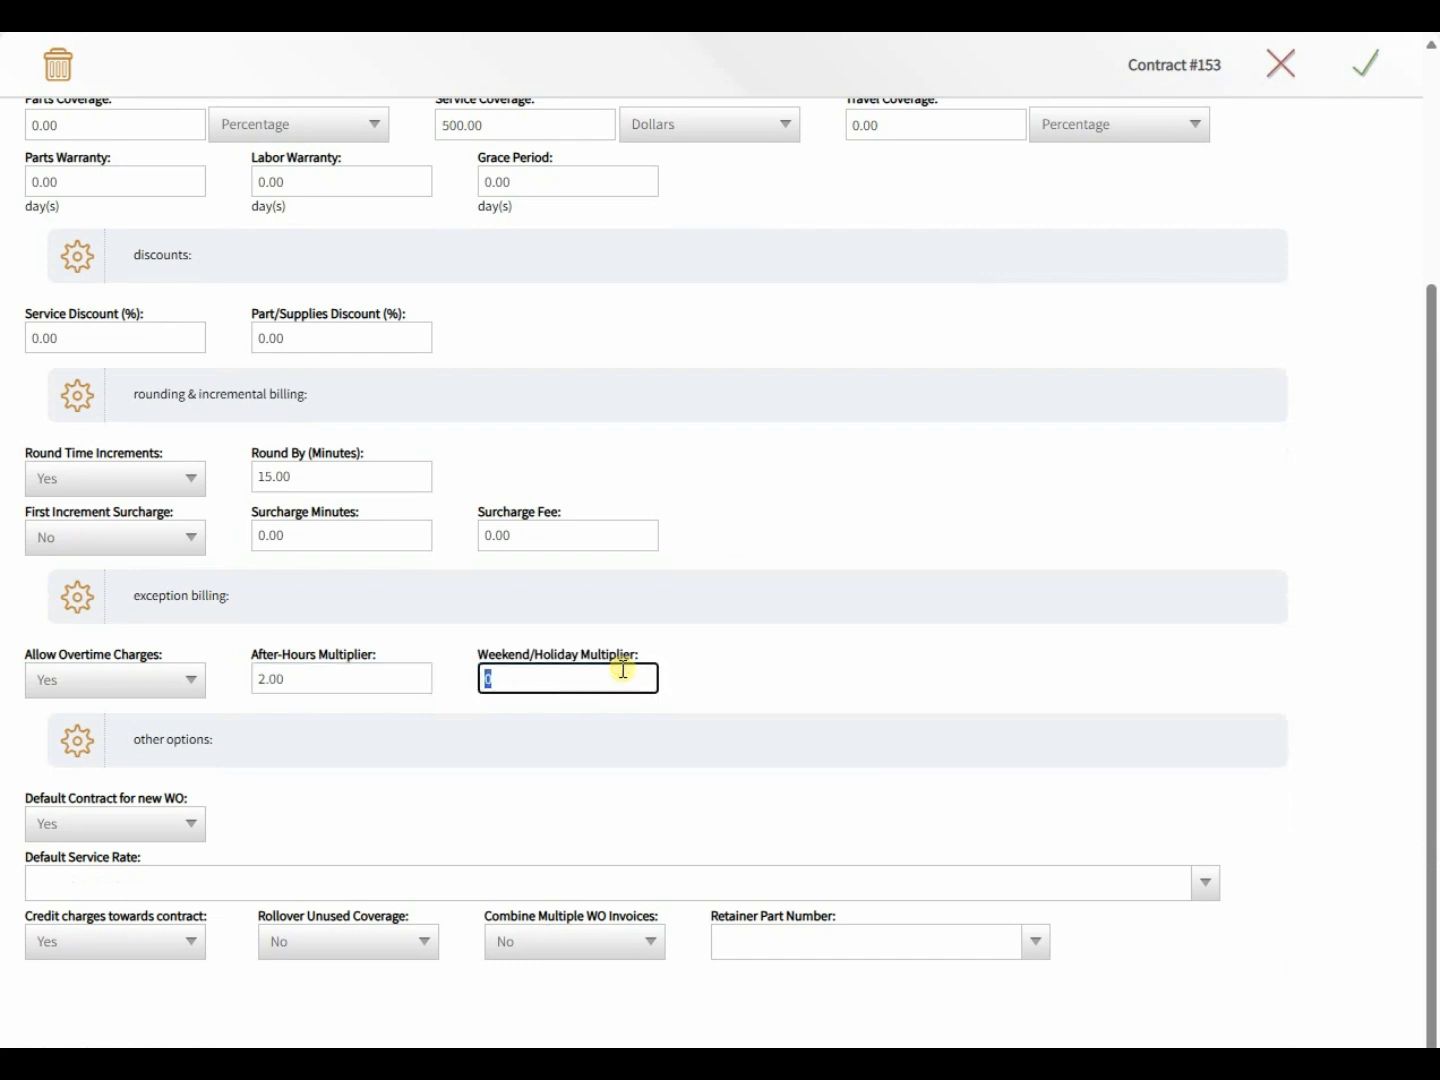
{"action": "type", "text": "2.5"}
{"action": "left_click", "coordinate": [723, 692]}
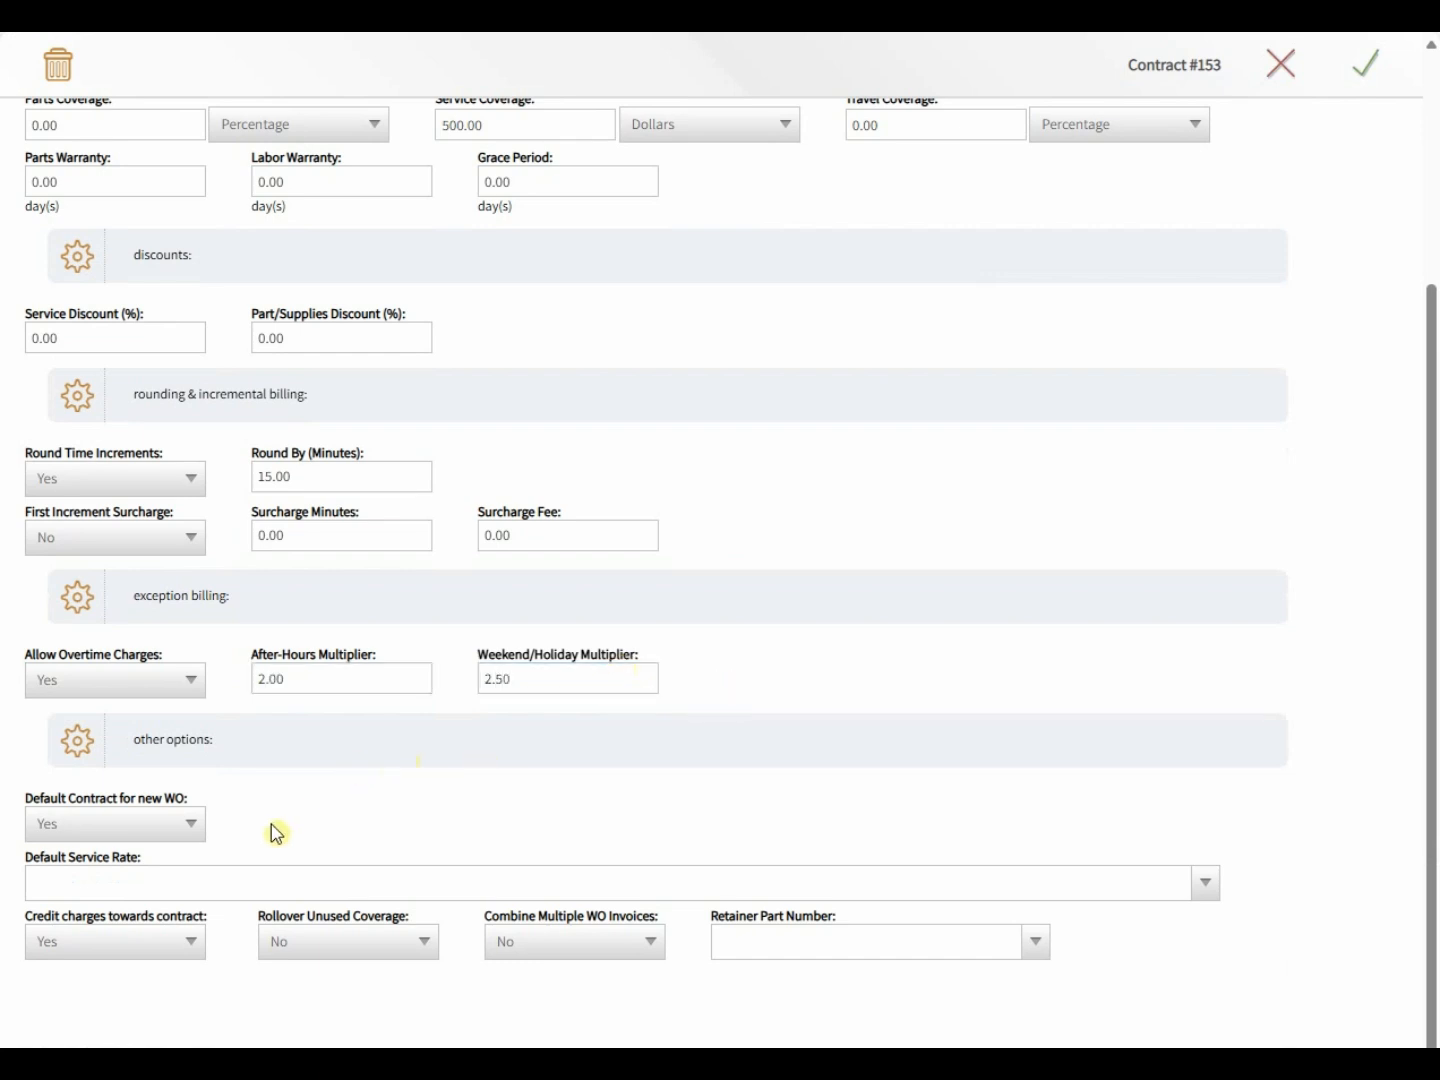
- Set the contract's default service rate to Installation:Installation of landscape design
{"action": "left_click", "coordinate": [200, 882]}
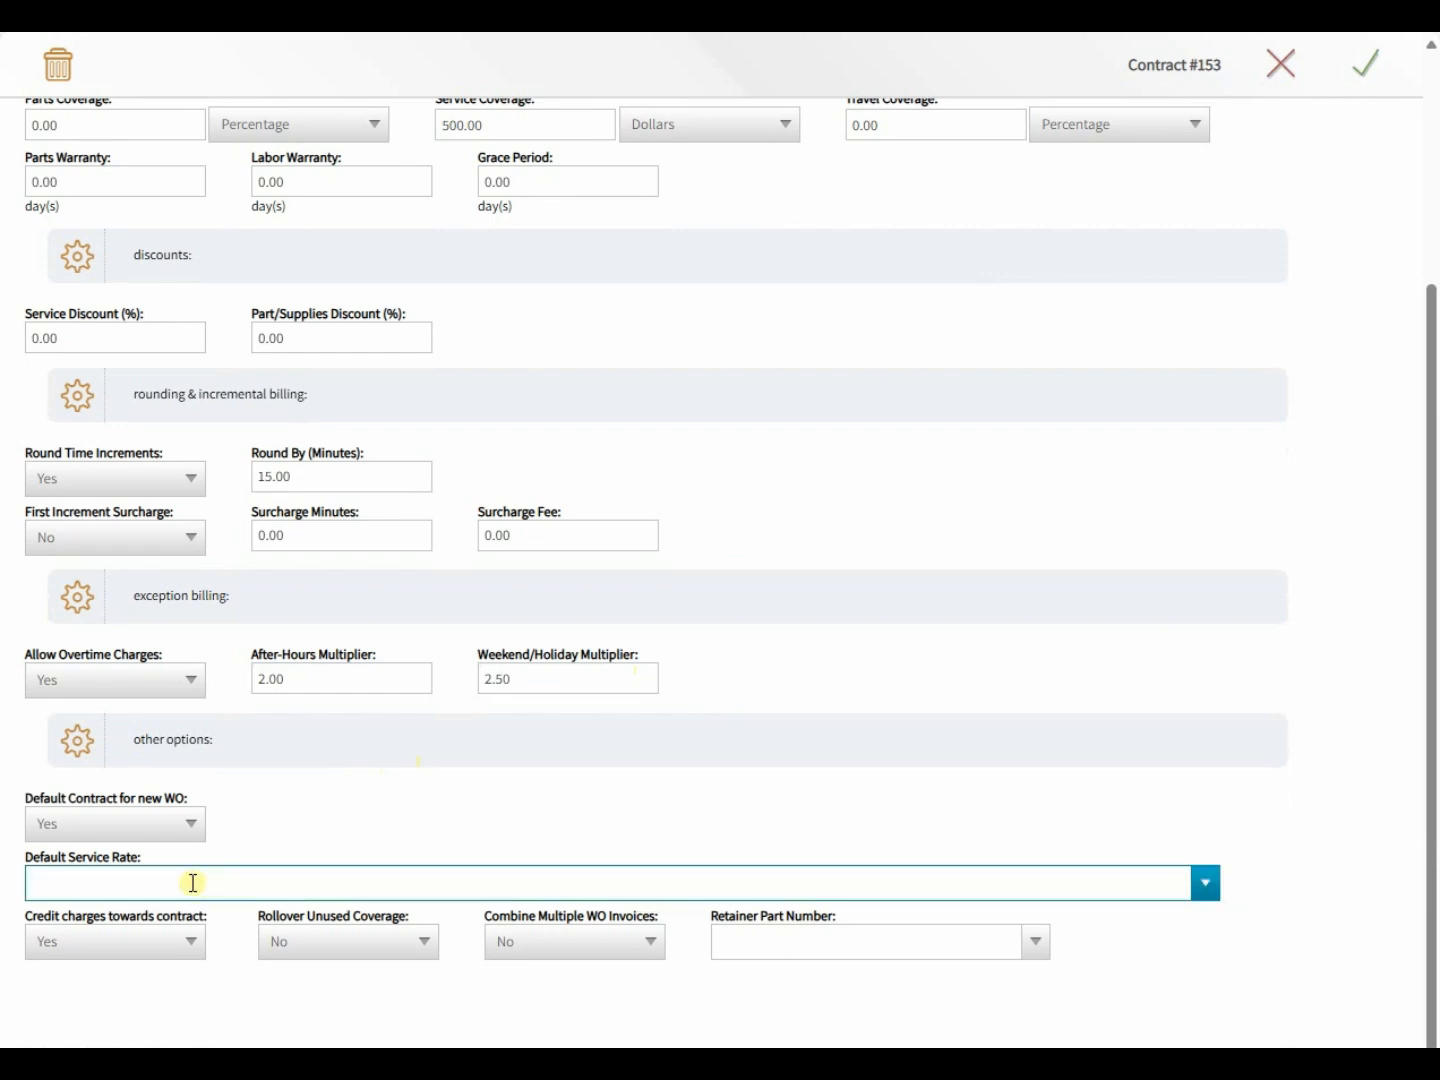
{"action": "left_click", "coordinate": [194, 882]}
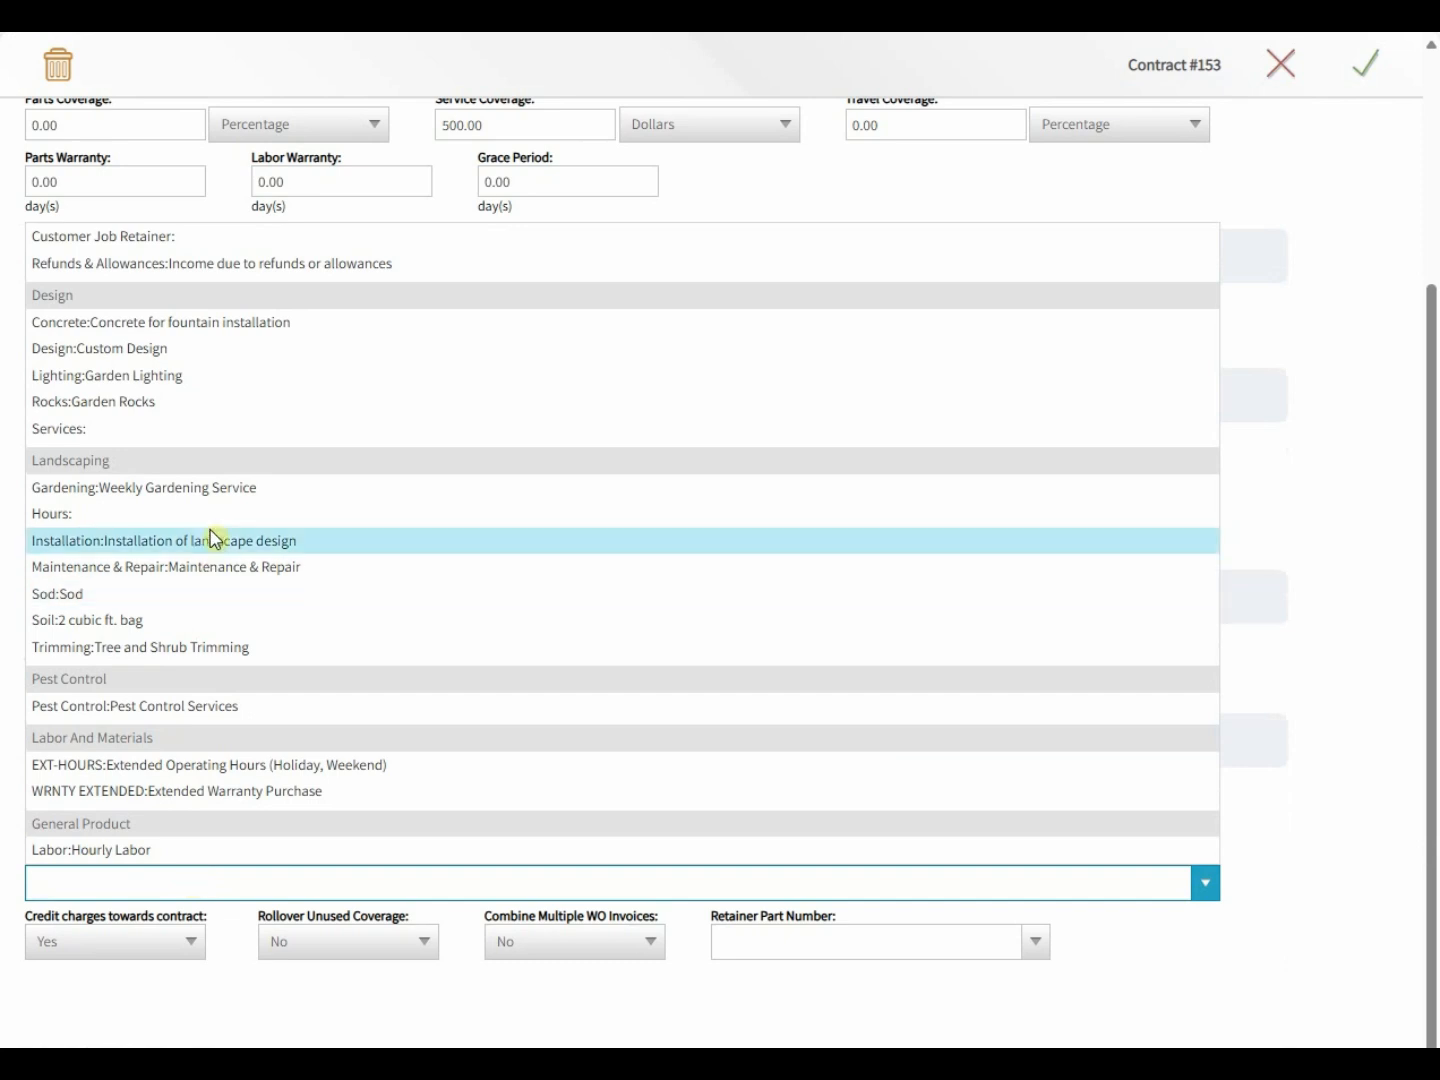
{"action": "left_click", "coordinate": [209, 540]}
{"action": "scroll", "coordinate": [218, 792], "scroll_direction": "down", "scroll_amount": 3}
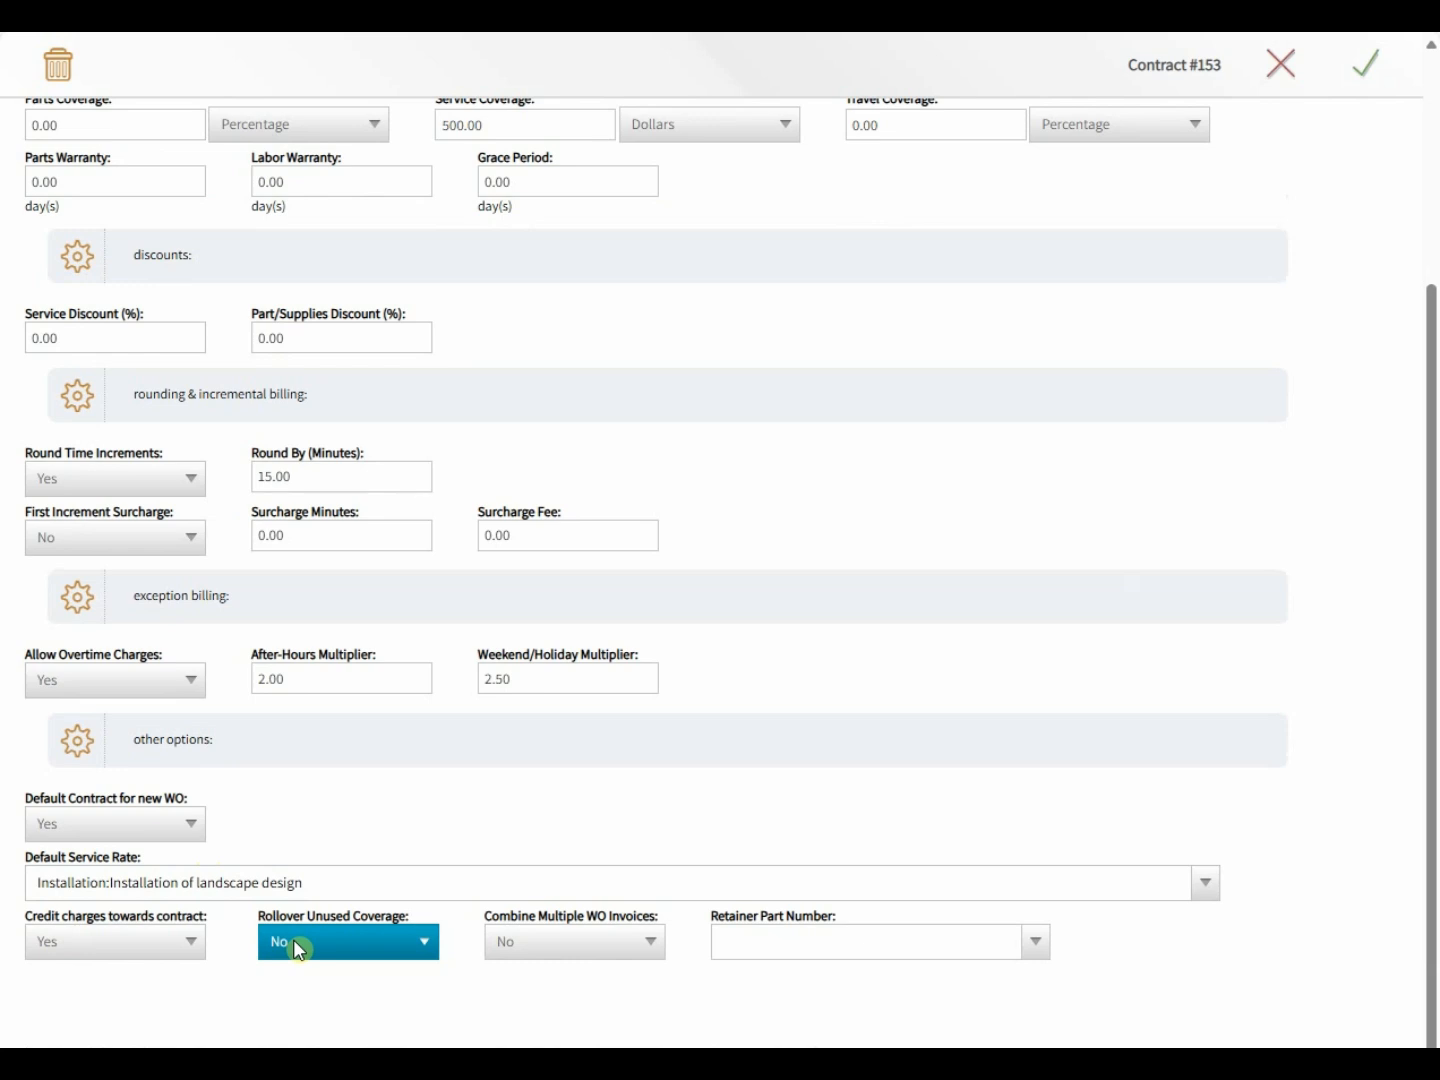
- Examine the contract's options for crediting charges towards the contract, rolling over unused coverage and combining multiple work-order invoices
{"action": "left_click", "coordinate": [175, 940]}
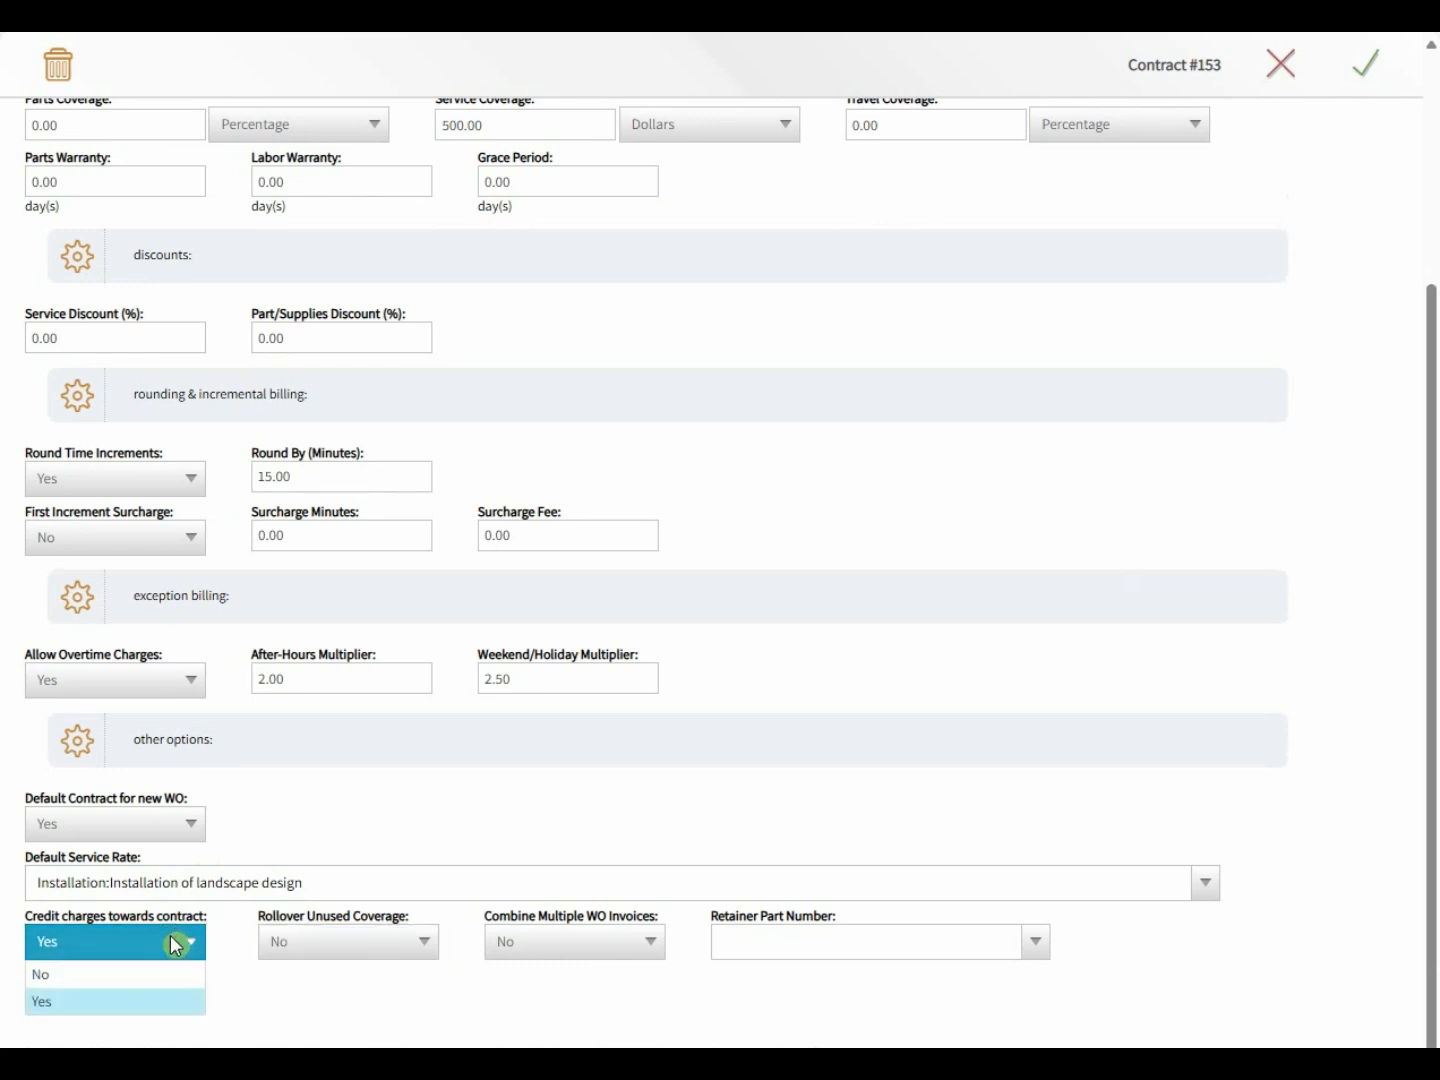
{"action": "left_click", "coordinate": [230, 931]}
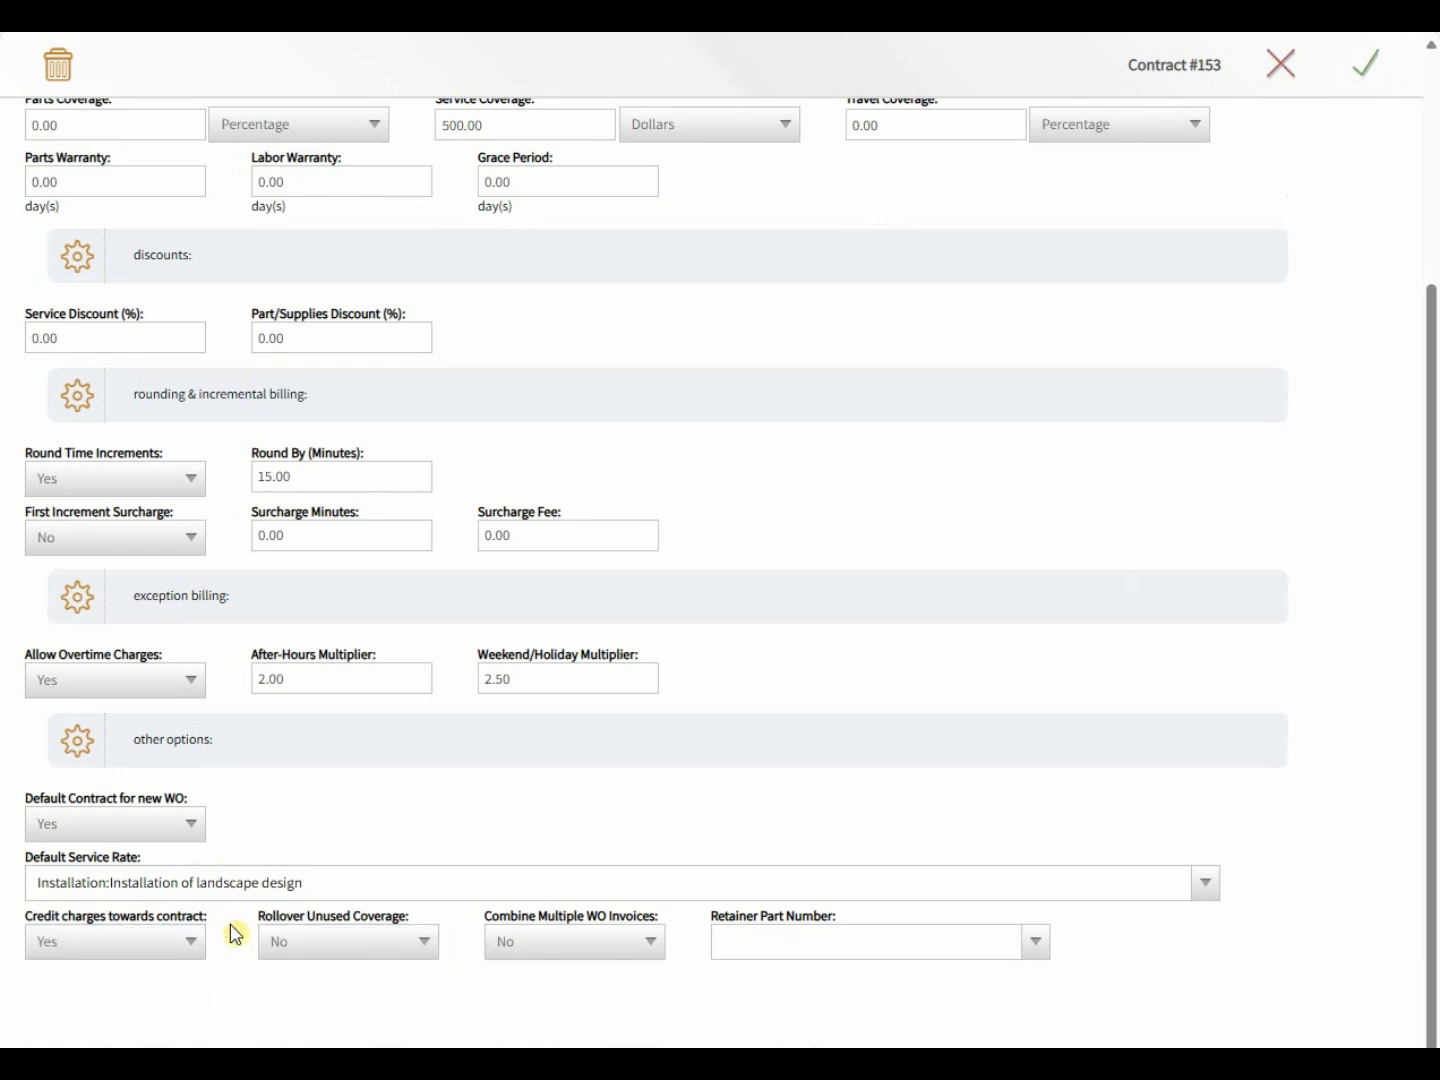
{"action": "left_click", "coordinate": [333, 949]}
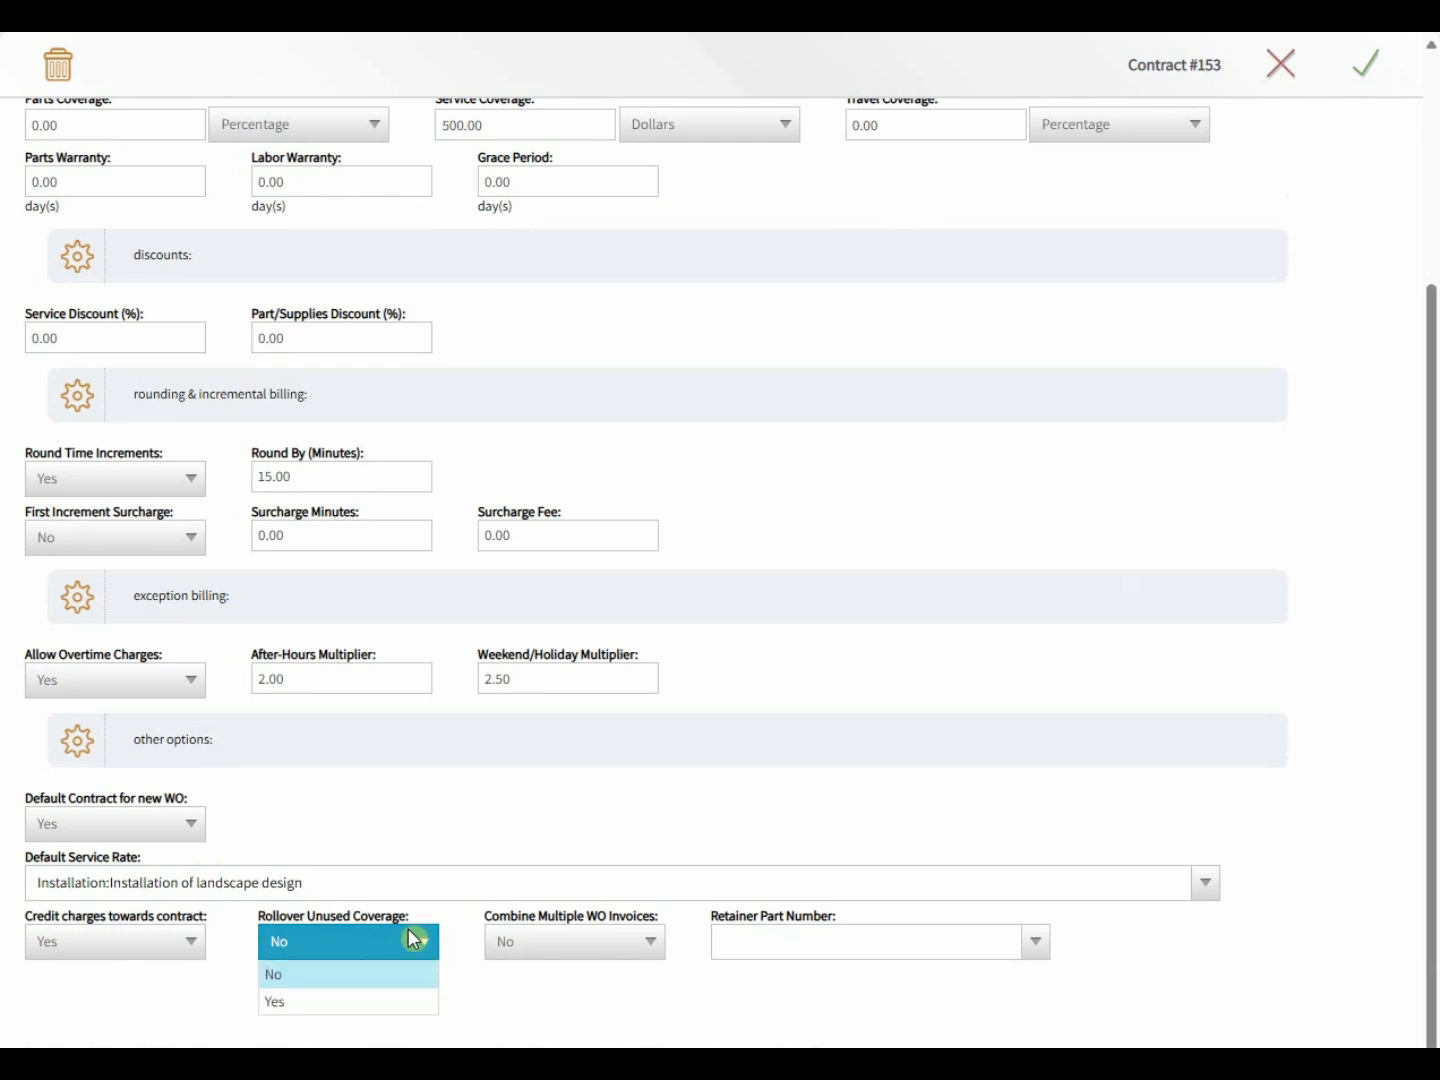
{"action": "left_click", "coordinate": [458, 921]}
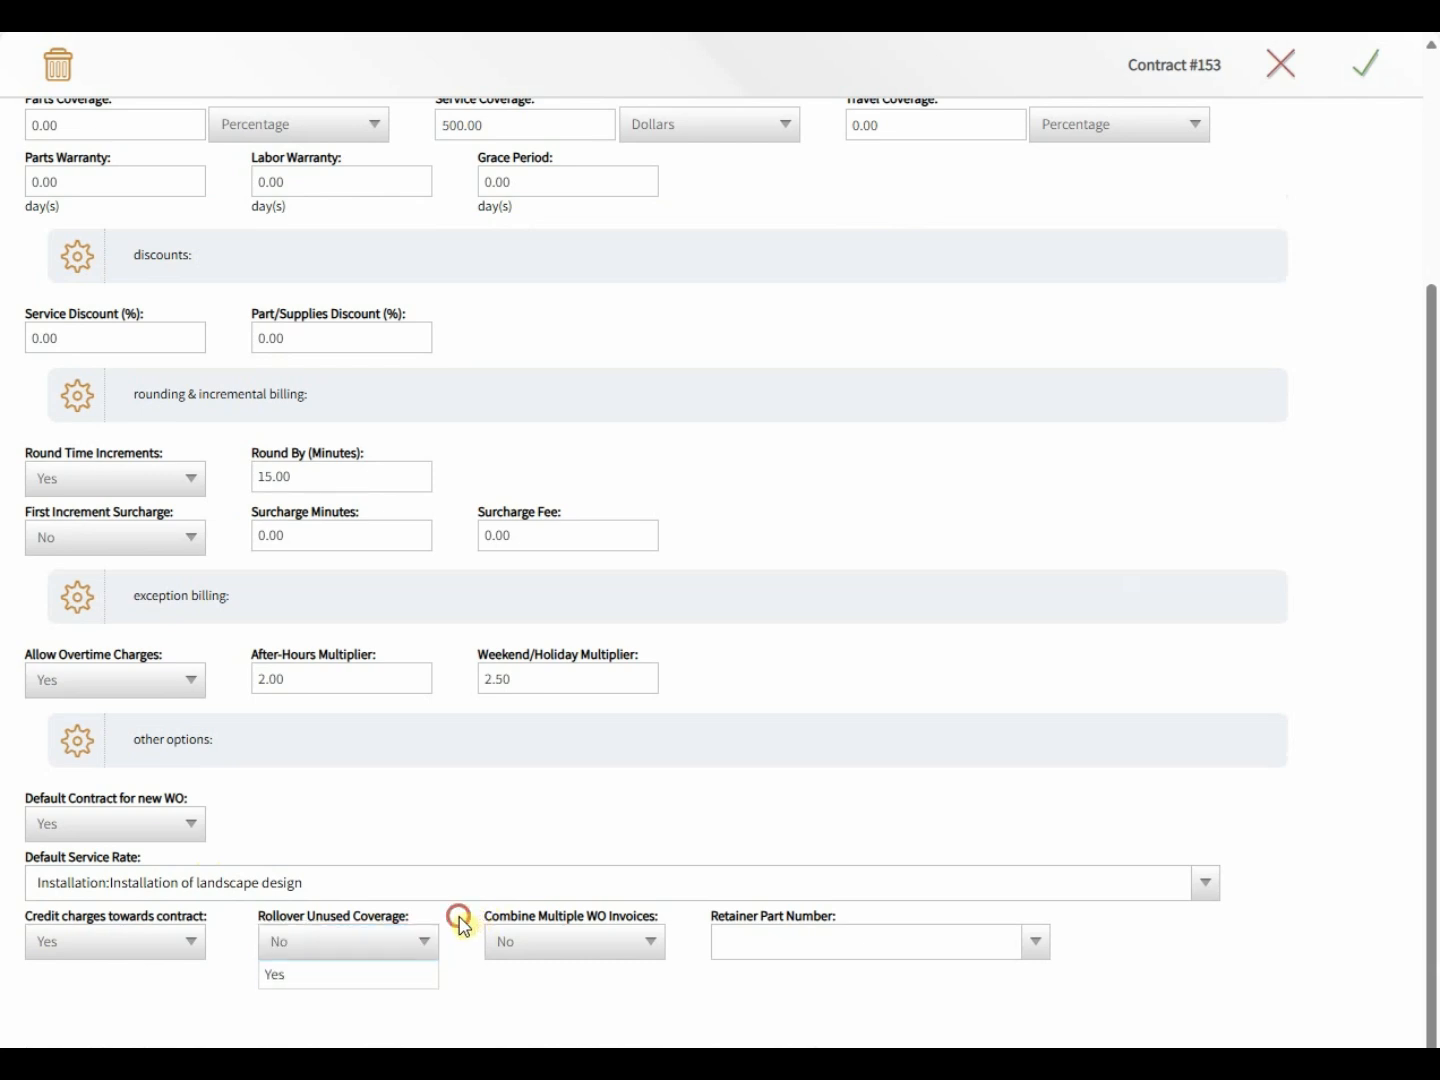
{"action": "left_click", "coordinate": [542, 941]}
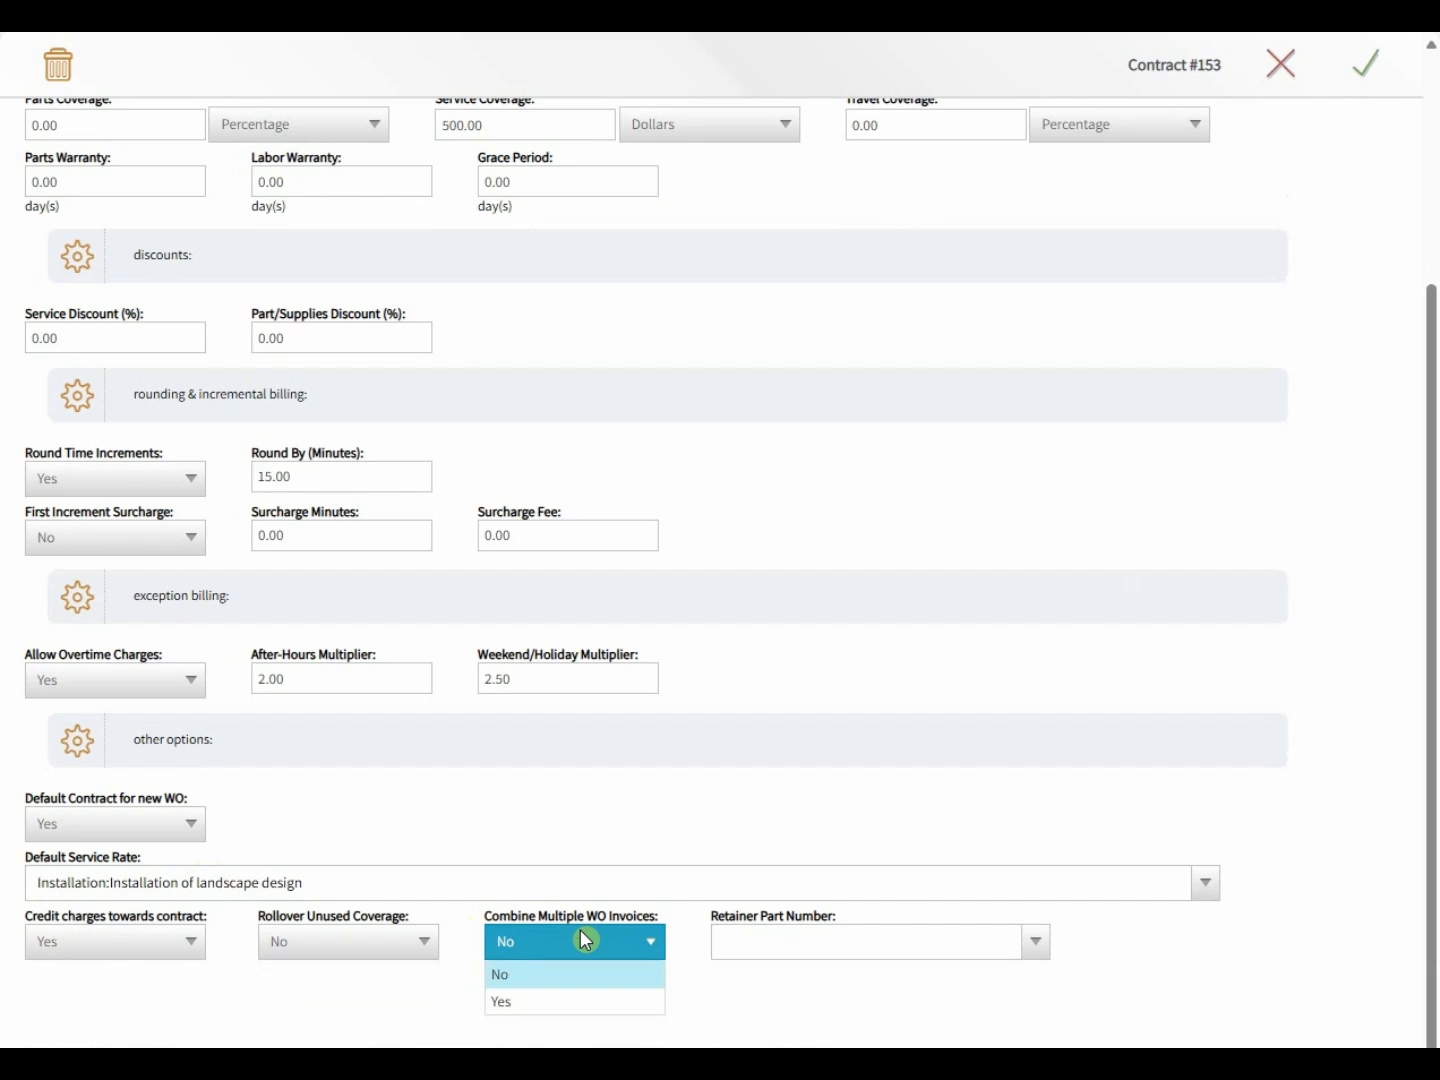
{"action": "left_click", "coordinate": [686, 933]}
- Set the contract's retainer part number to Customer Job Retainer, save the contract and return to the sales order
{"action": "left_click", "coordinate": [752, 945]}
{"action": "type", "text": "retainer"}
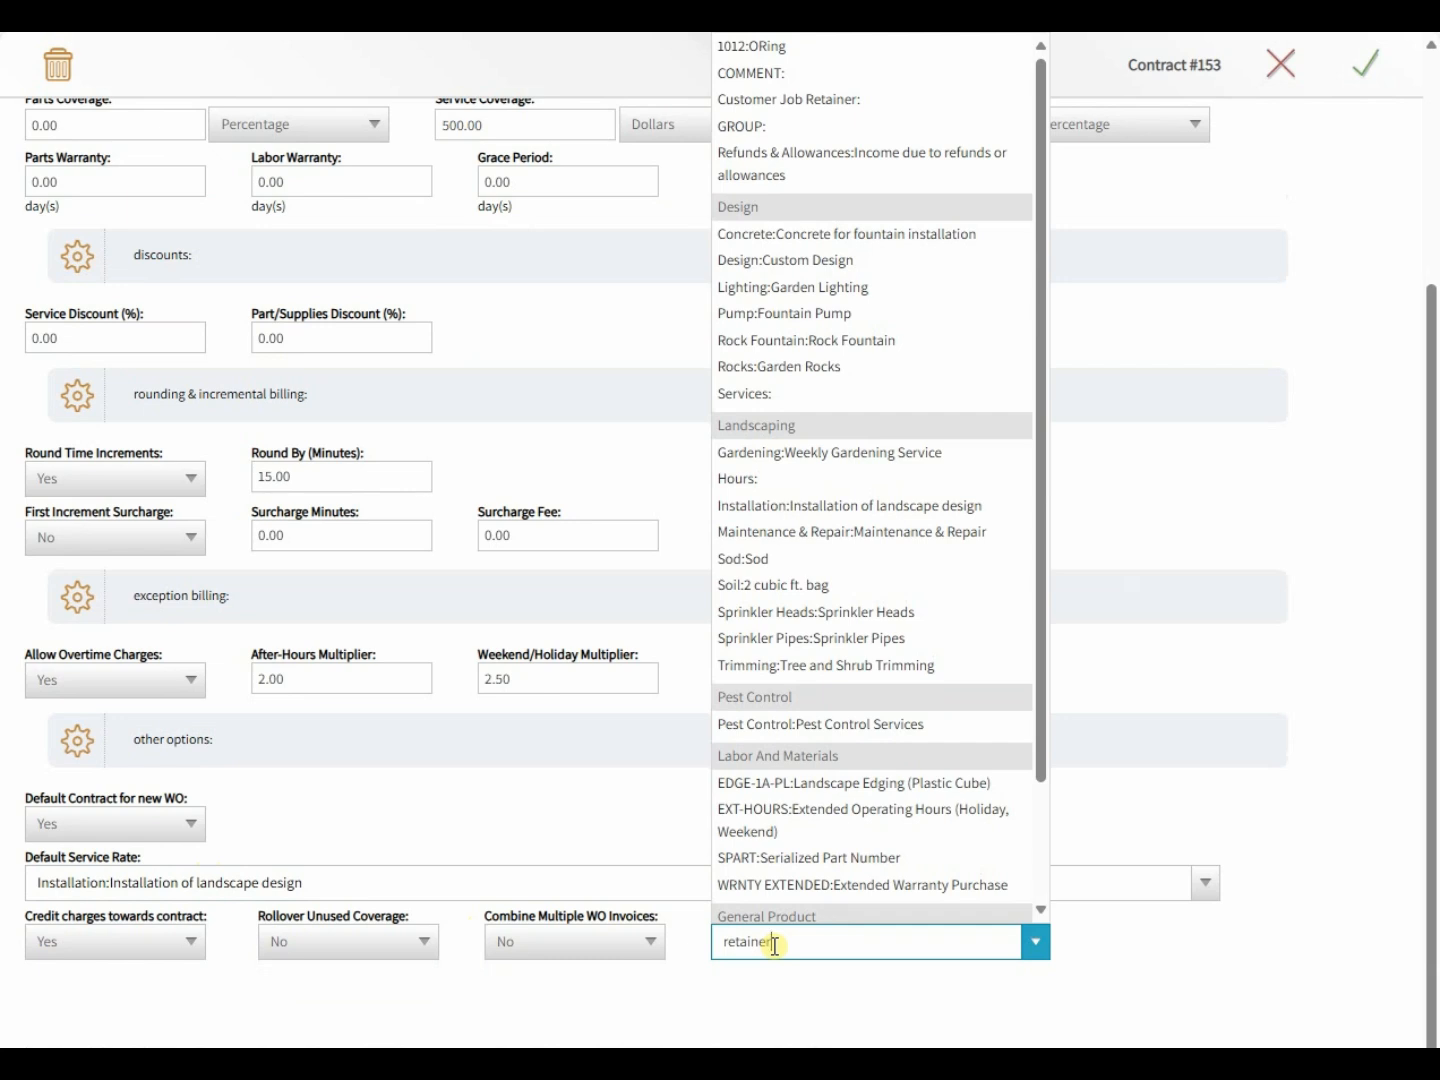
{"action": "left_click", "coordinate": [765, 977]}
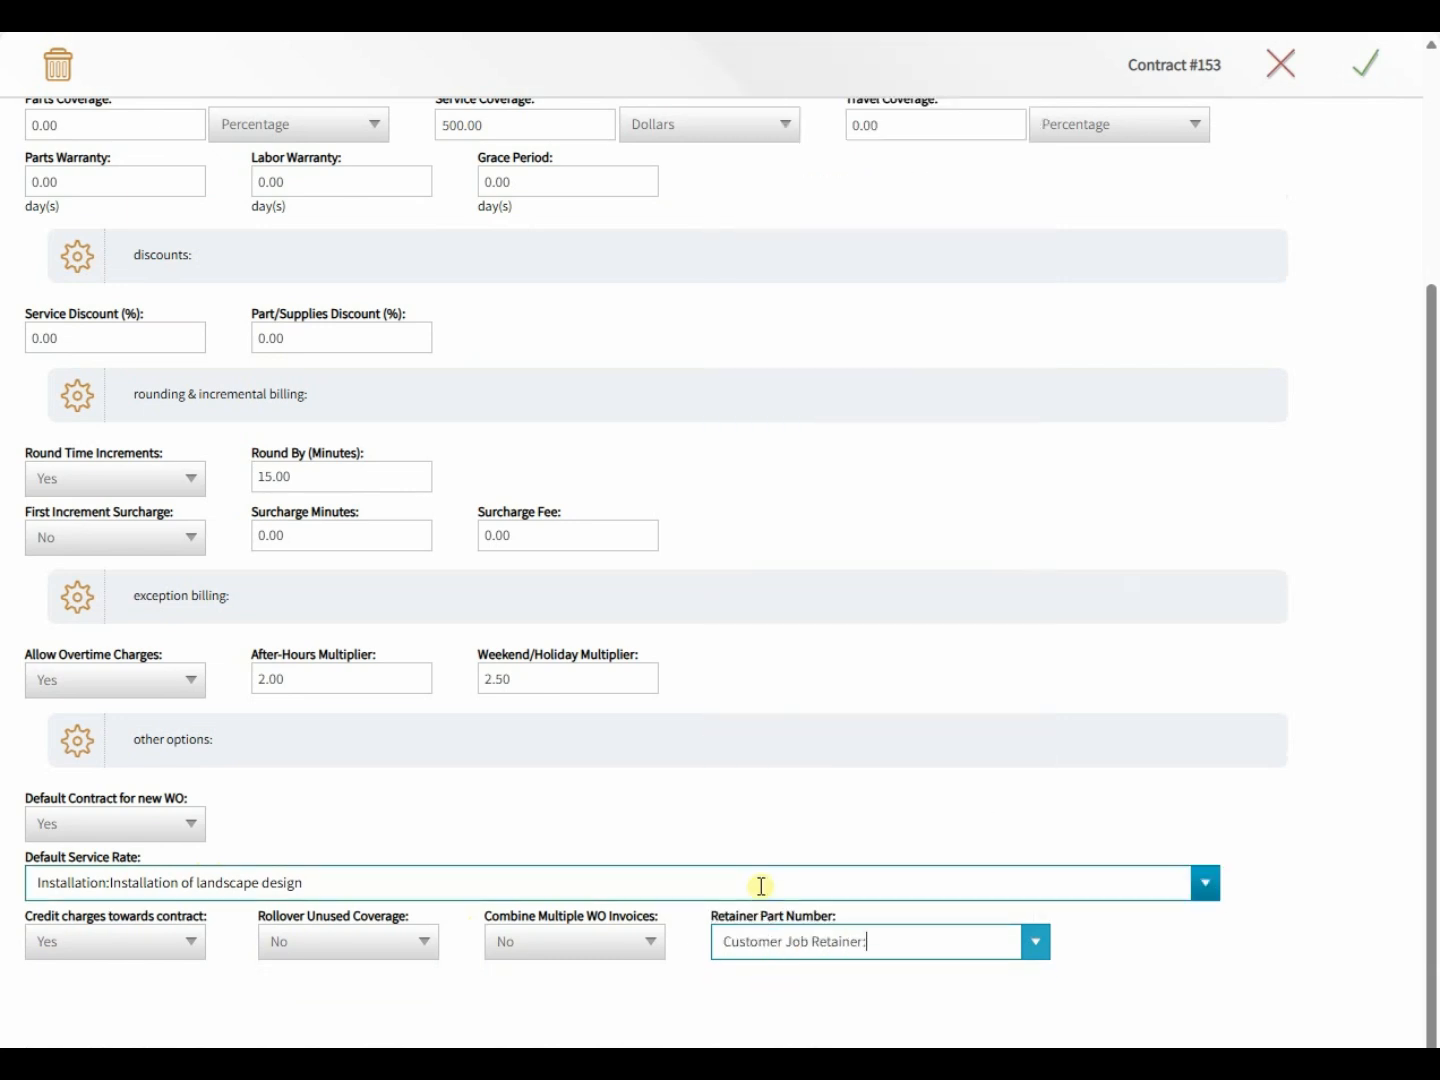
{"action": "scroll", "coordinate": [849, 790], "scroll_direction": "up", "scroll_amount": 3}
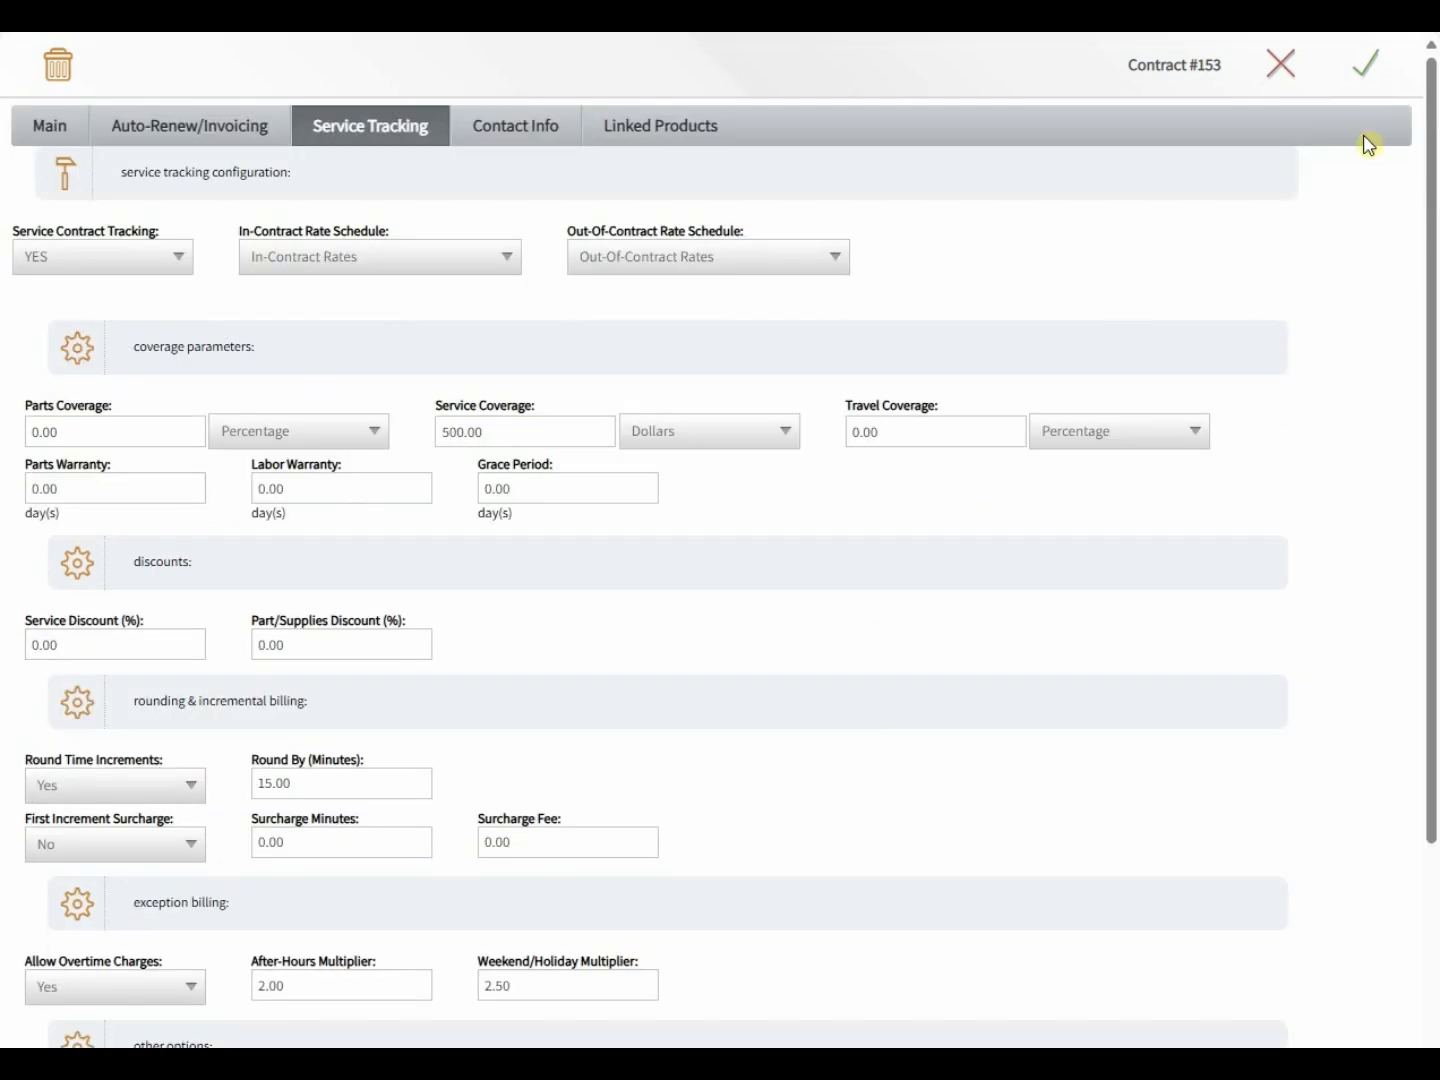
{"action": "left_click", "coordinate": [1378, 75]}
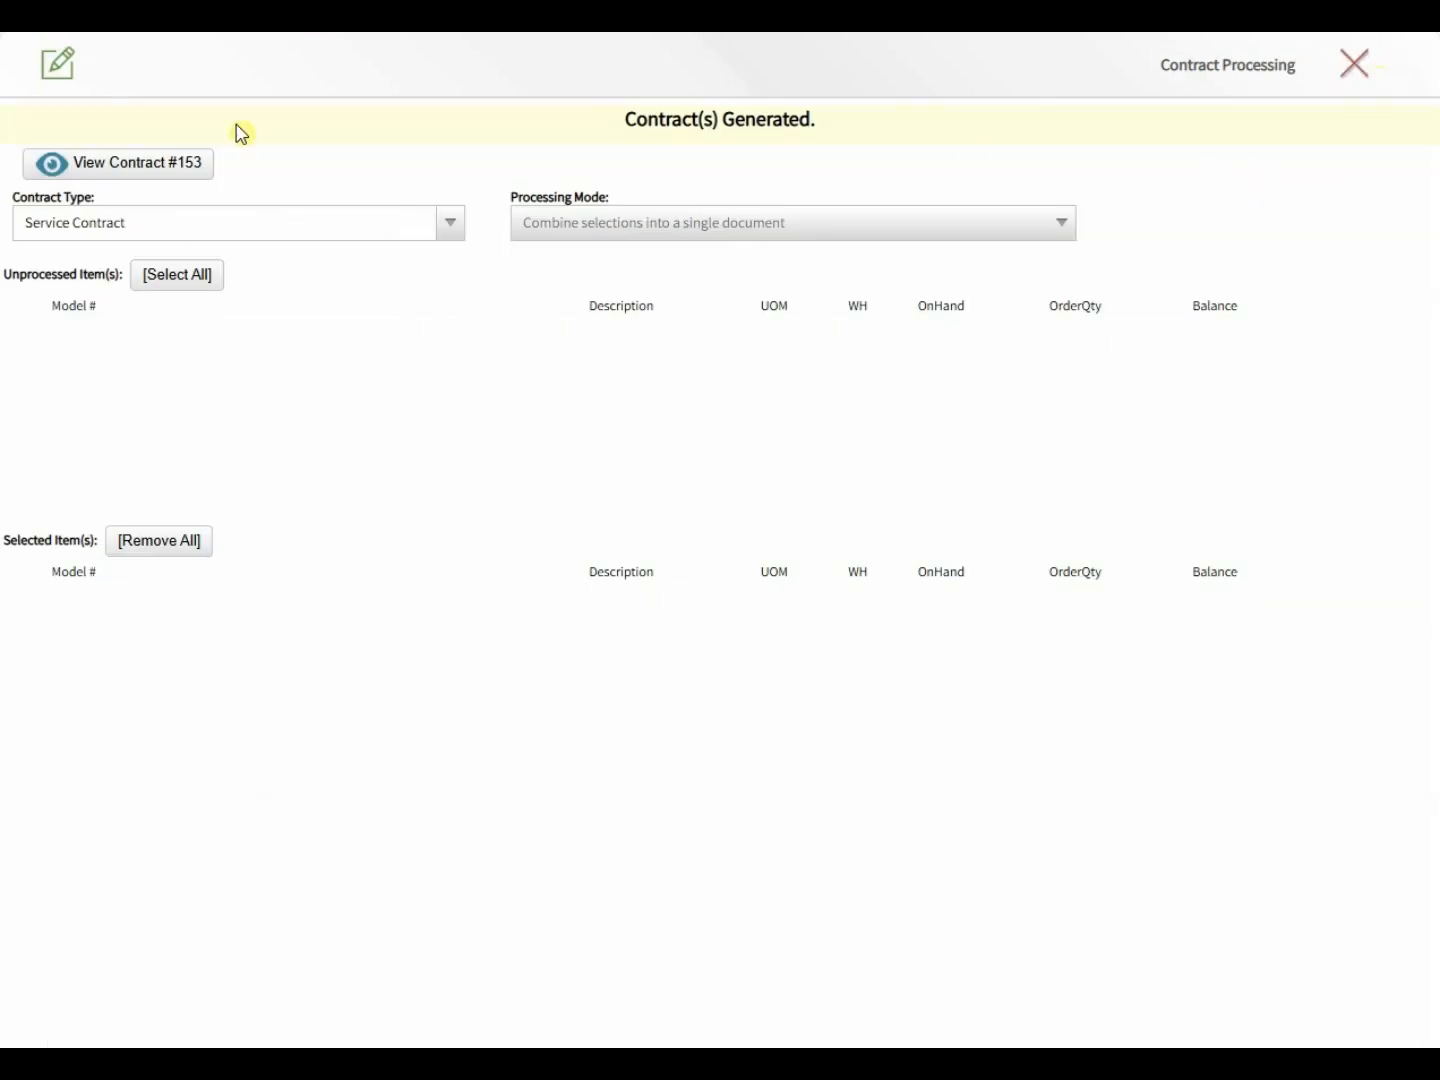
{"action": "left_click", "coordinate": [1352, 65]}
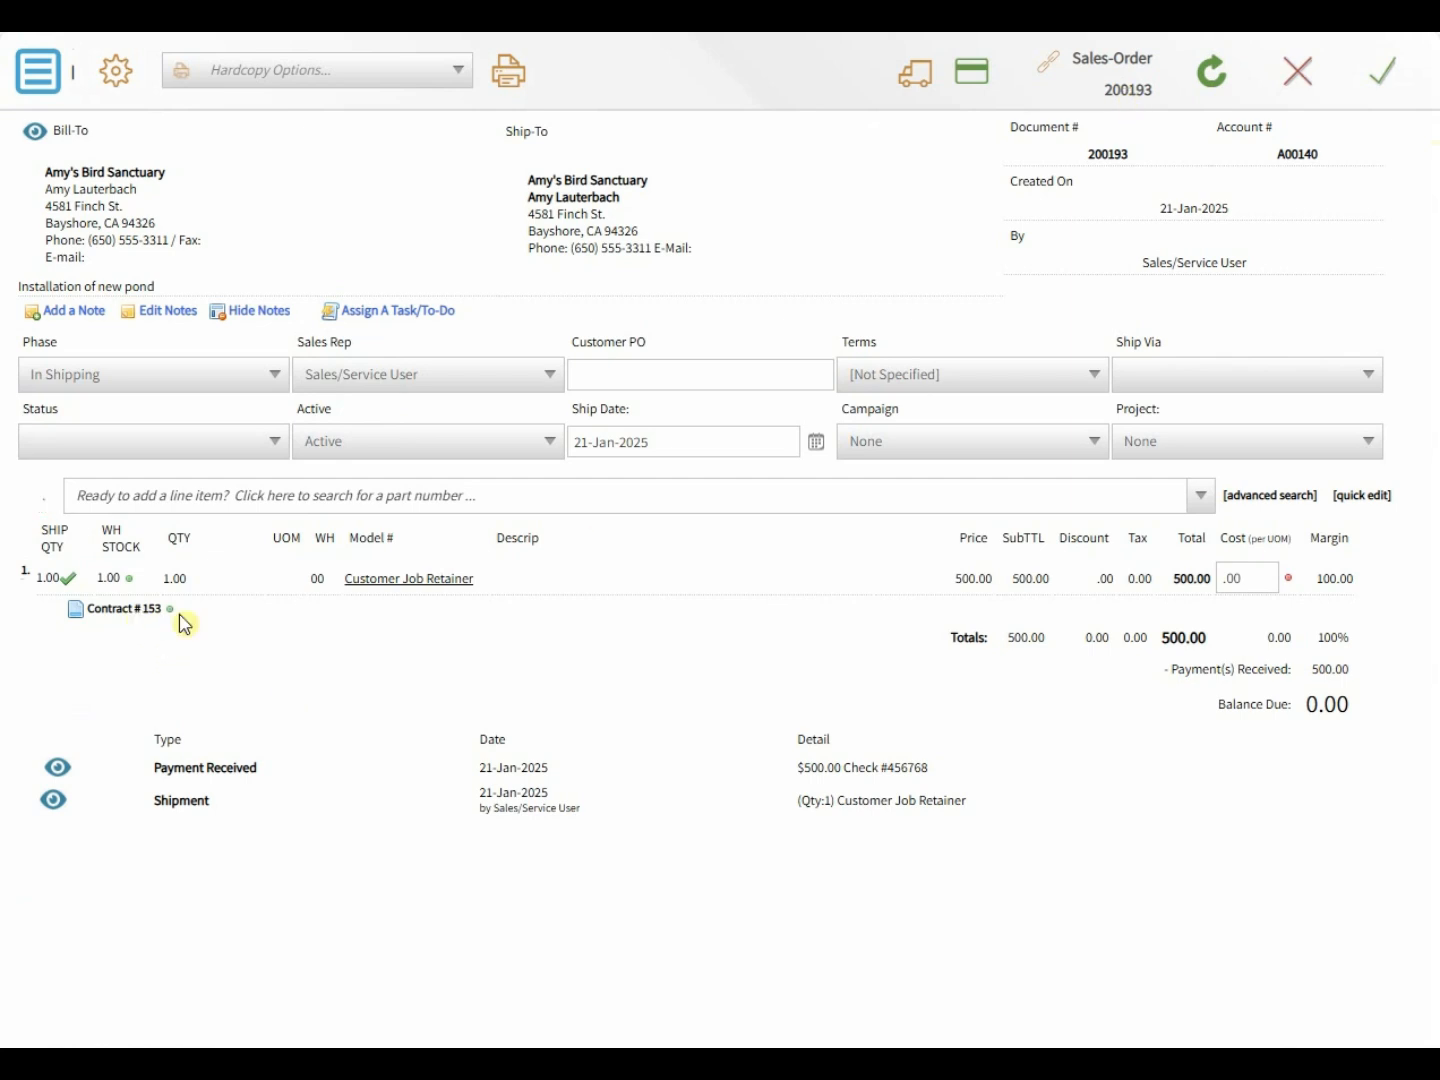
- Start a linked work order from the sales order and assign it to the technician who will perform the installation
{"action": "mouse_move", "coordinate": [171, 617]}
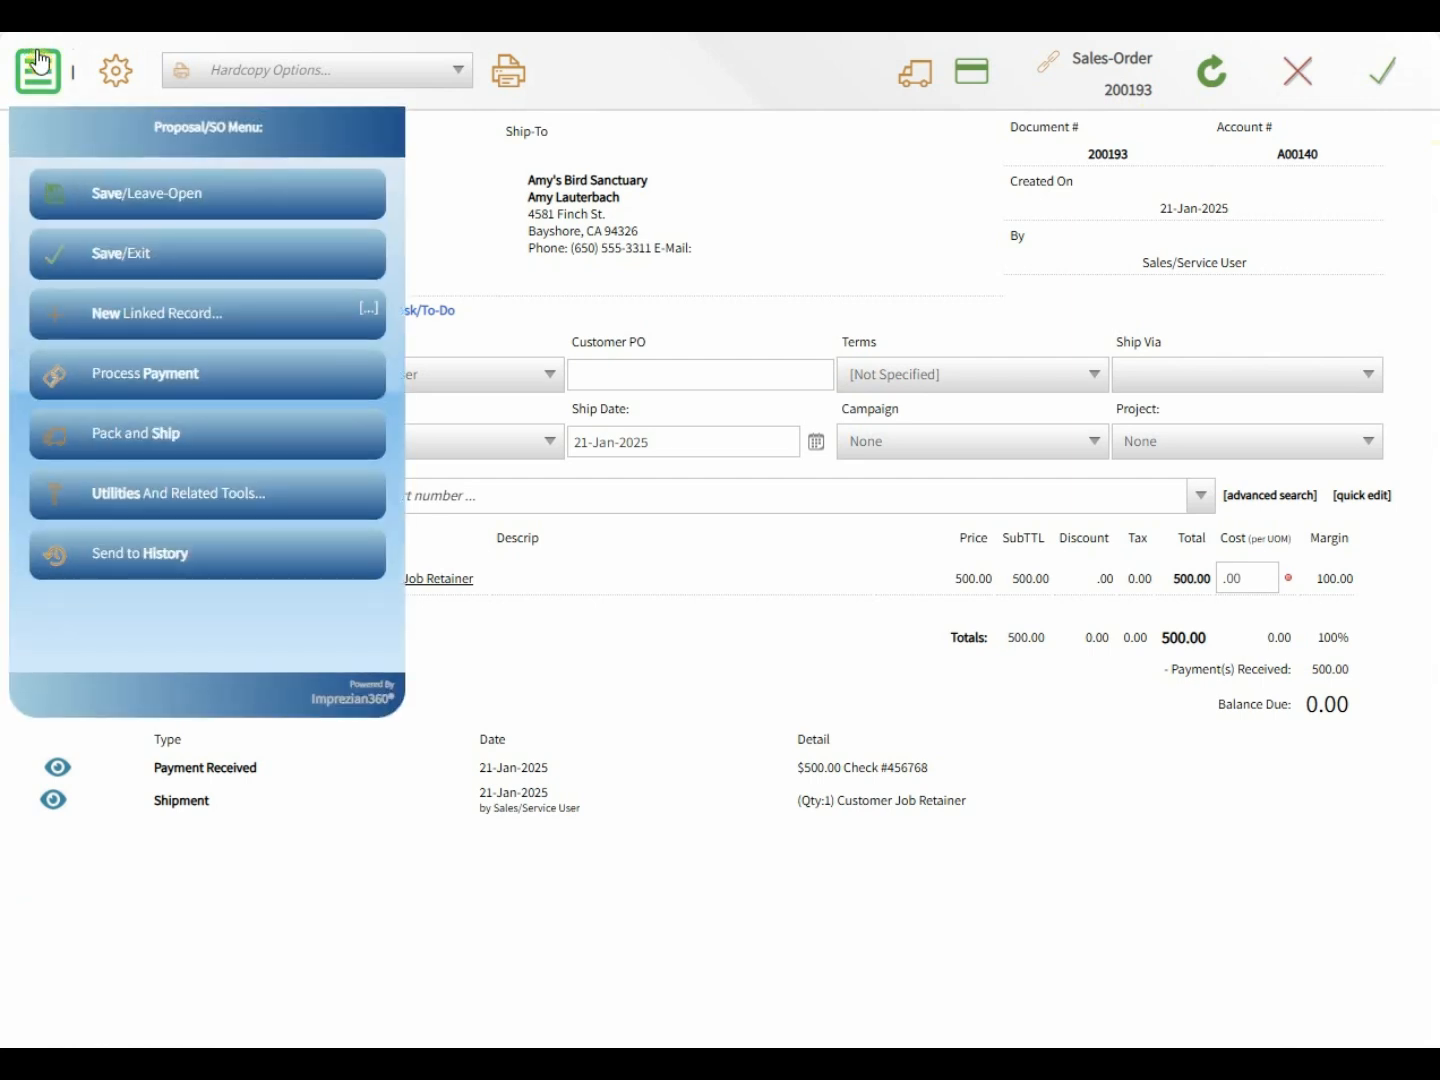
{"action": "left_click", "coordinate": [134, 313]}
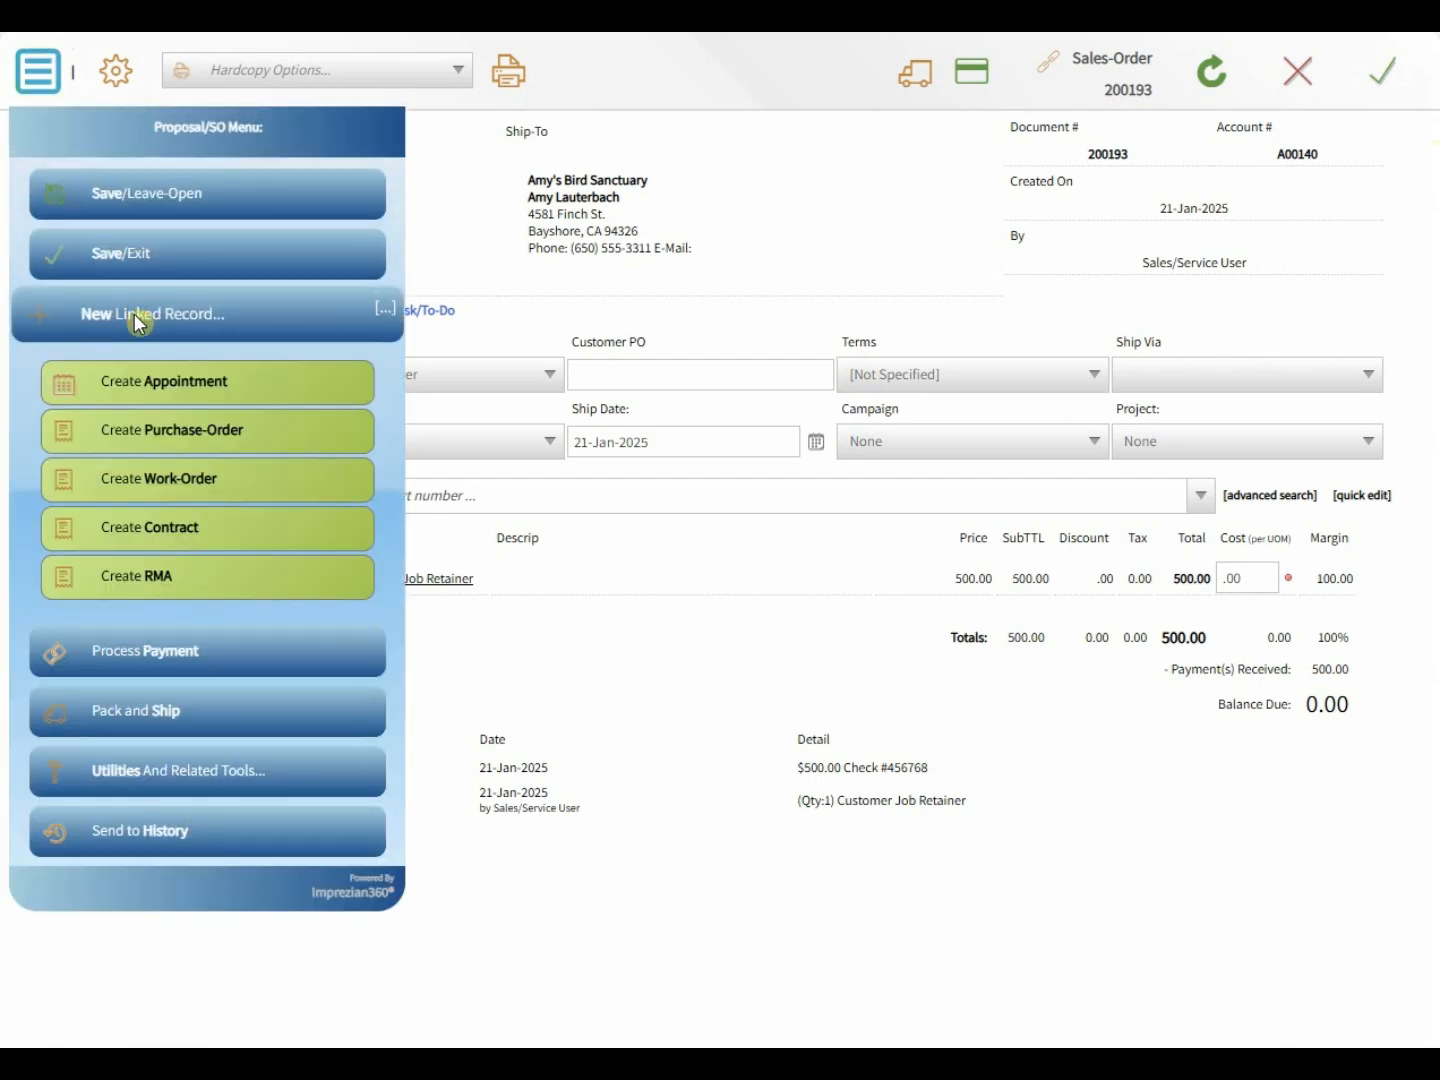
{"action": "left_click", "coordinate": [222, 495]}
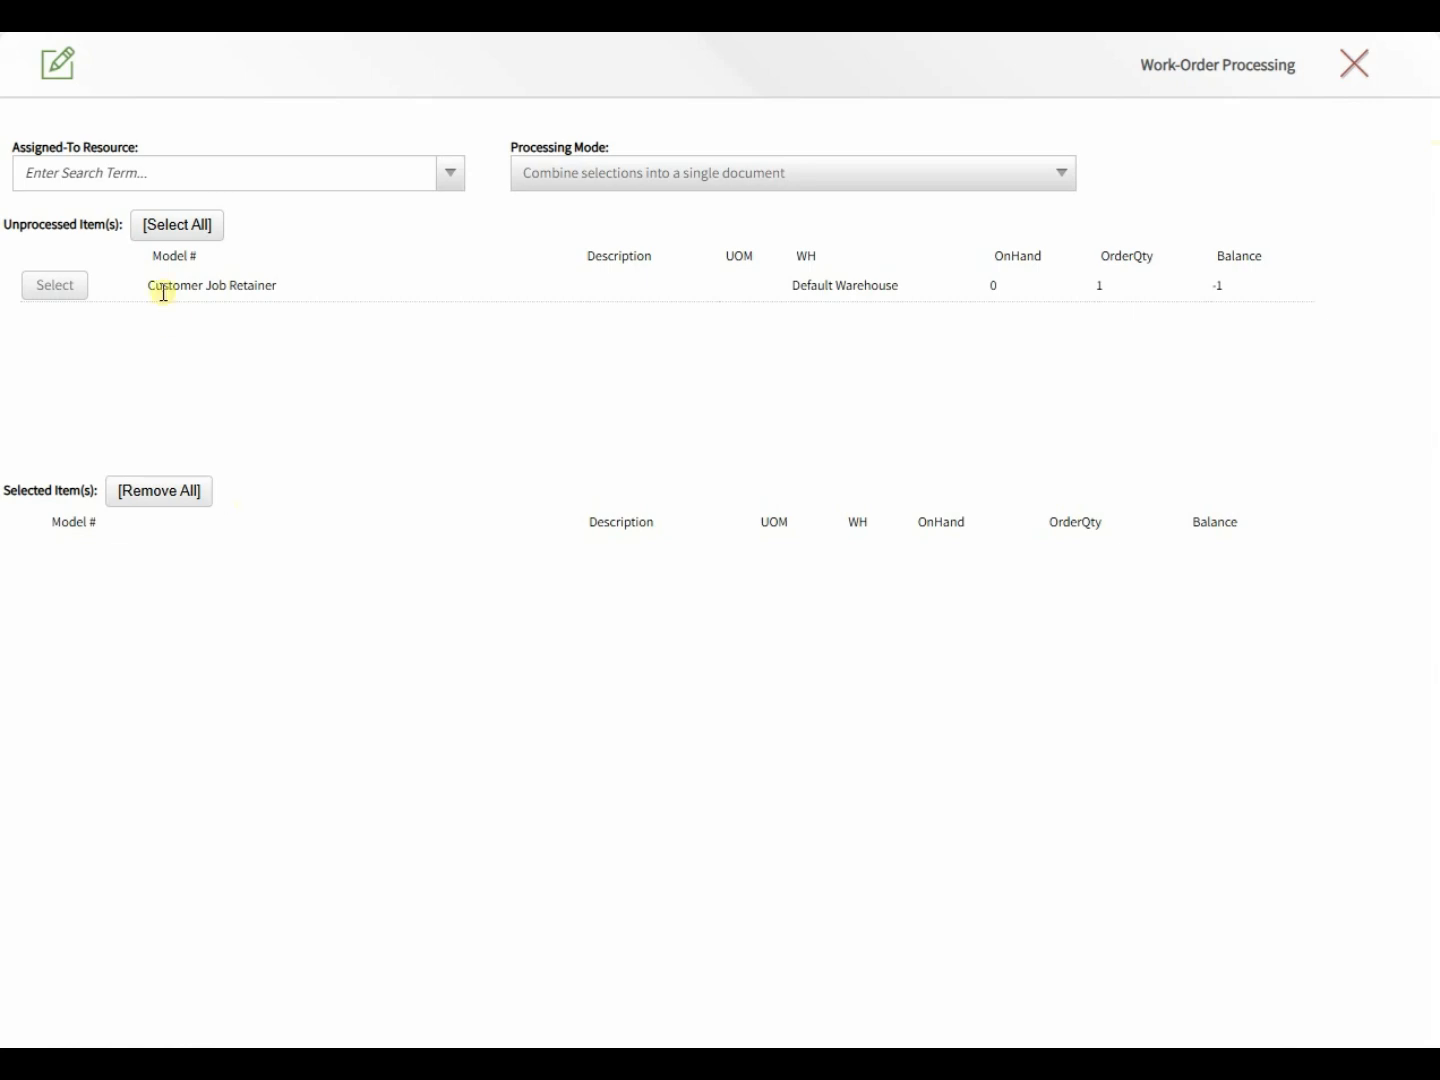
{"action": "left_click", "coordinate": [120, 173]}
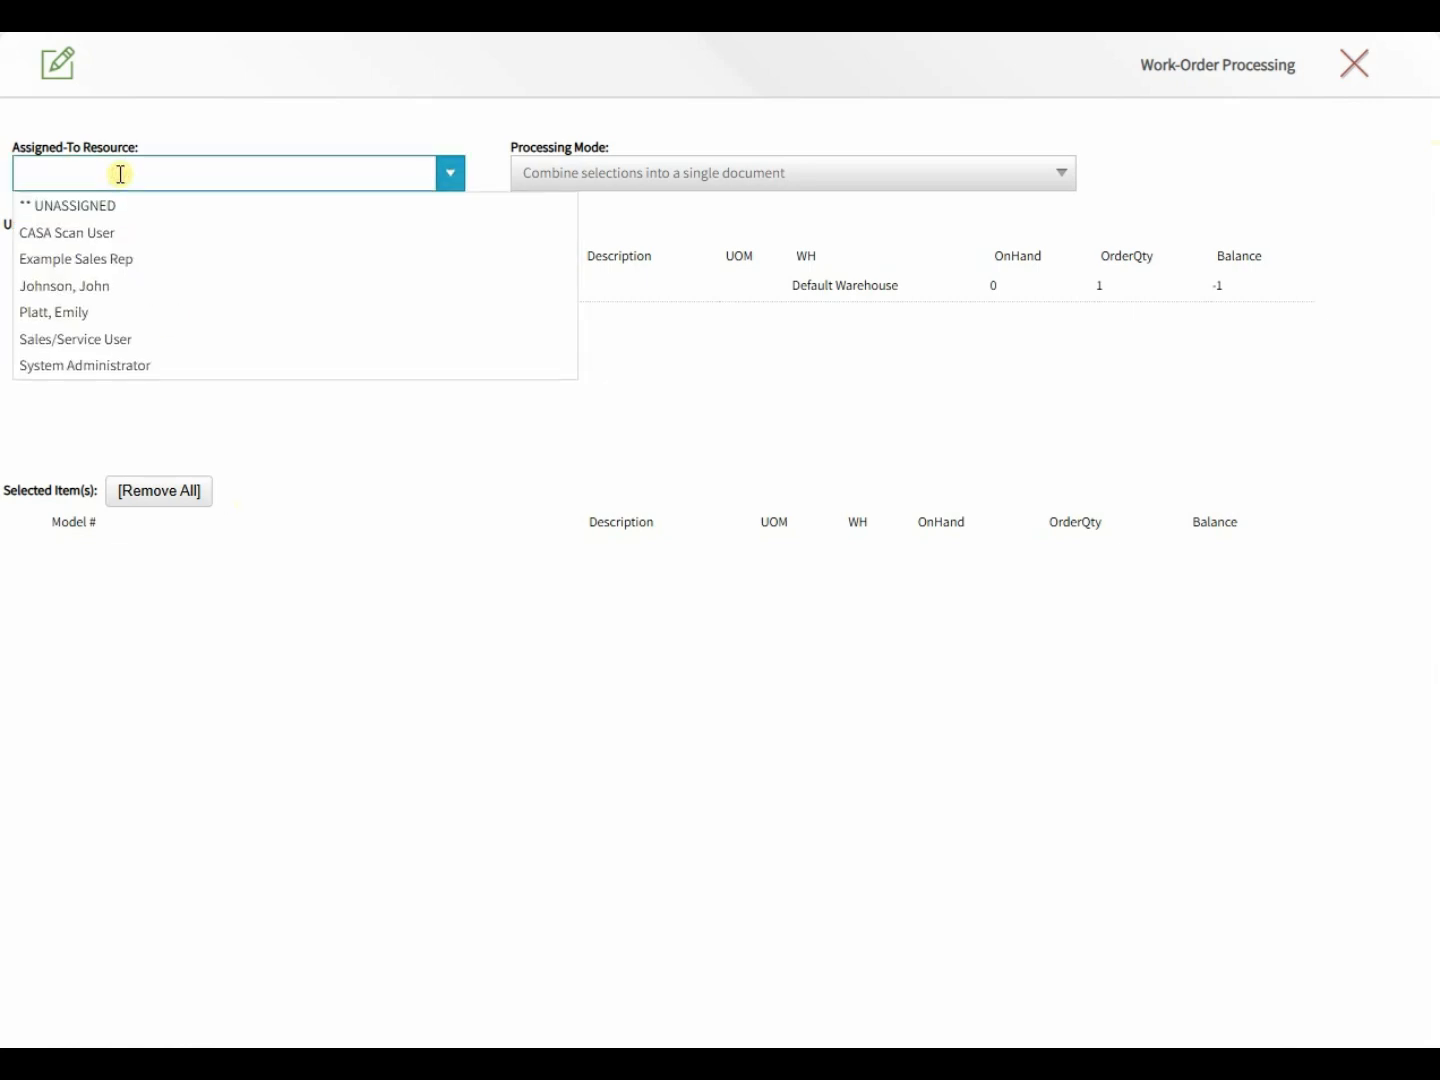
{"action": "left_click", "coordinate": [108, 322]}
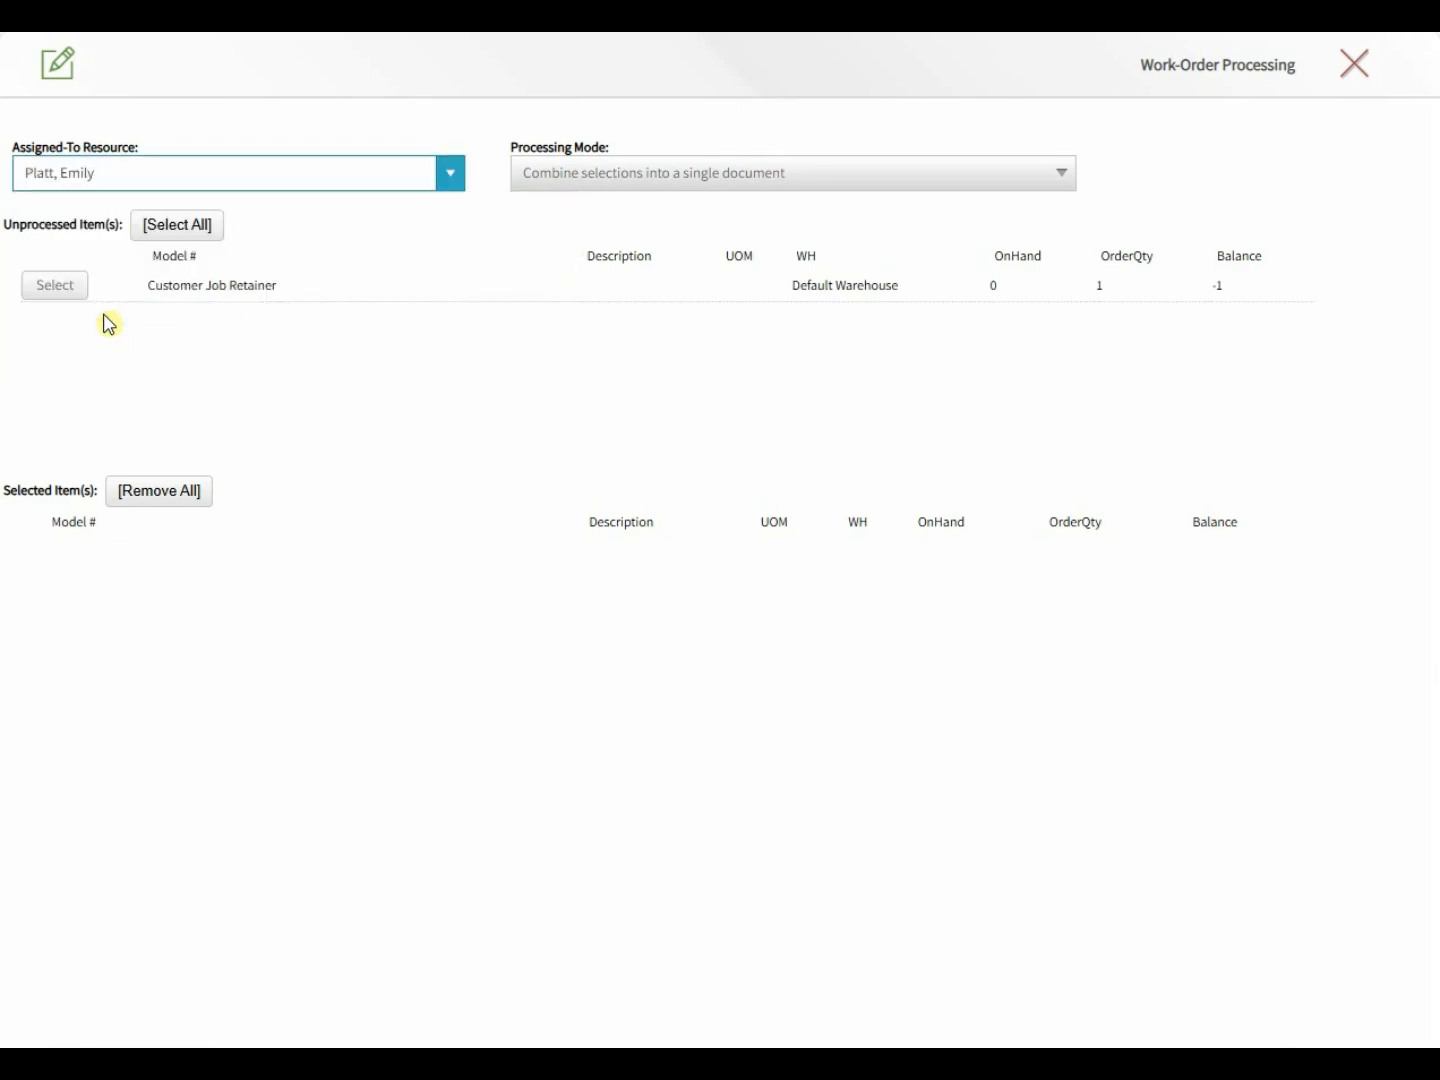
- Generate the work order with all unprocessed items selected, including Customer Job Retainer, and open the new work order
{"action": "left_click", "coordinate": [176, 228]}
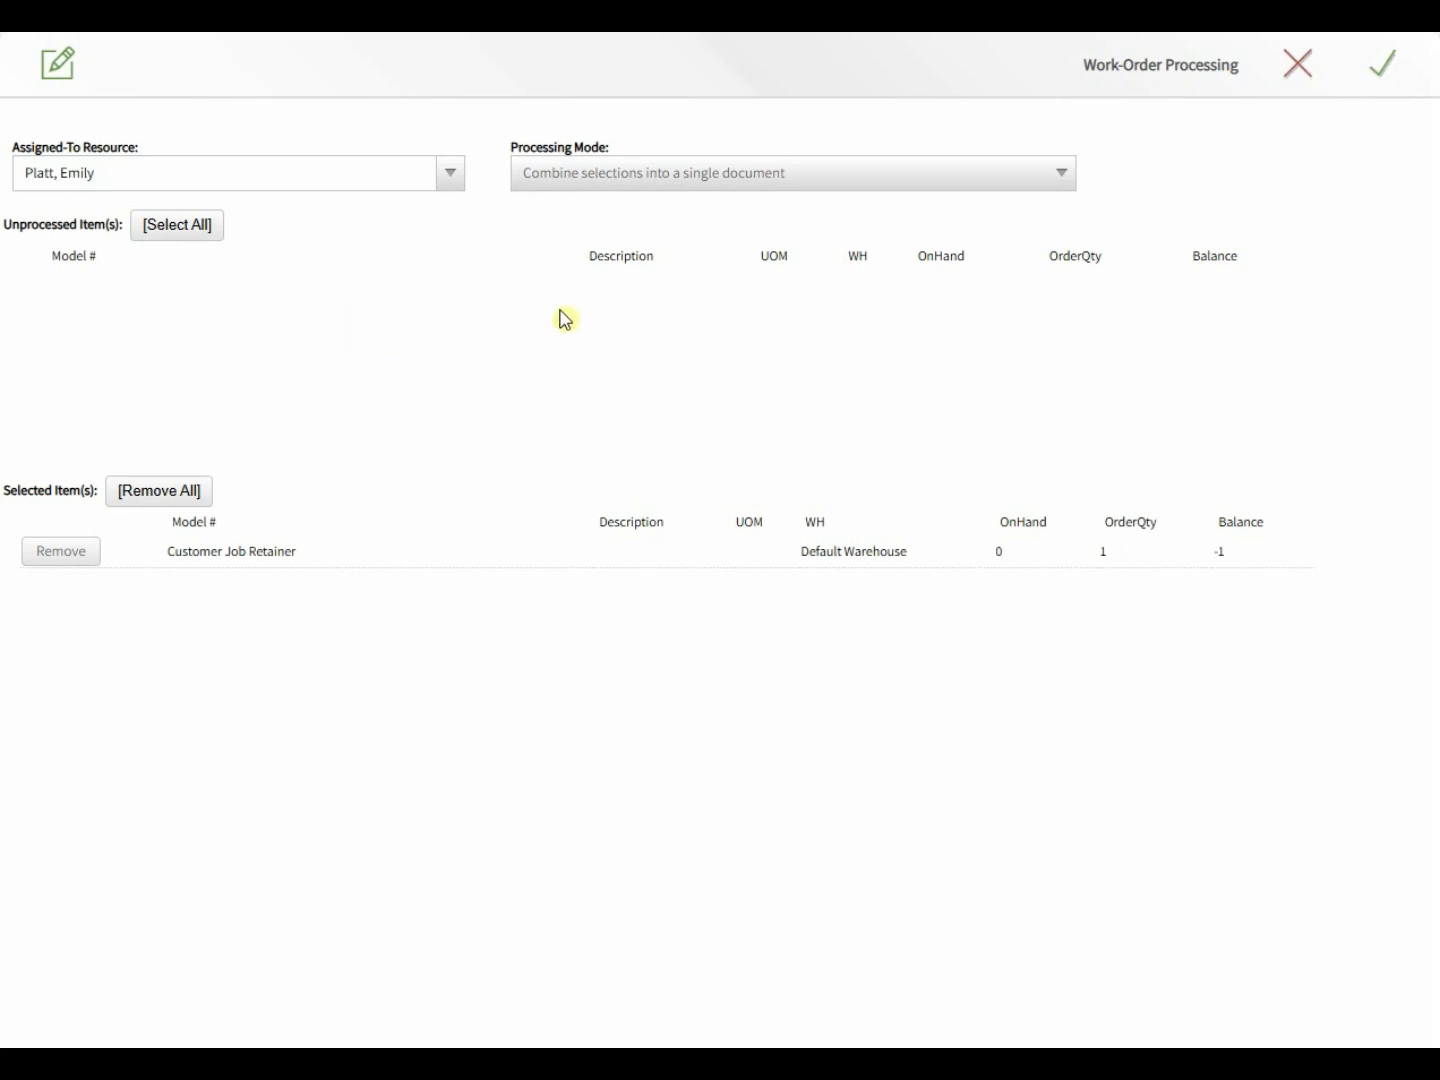
{"action": "left_click", "coordinate": [1386, 77]}
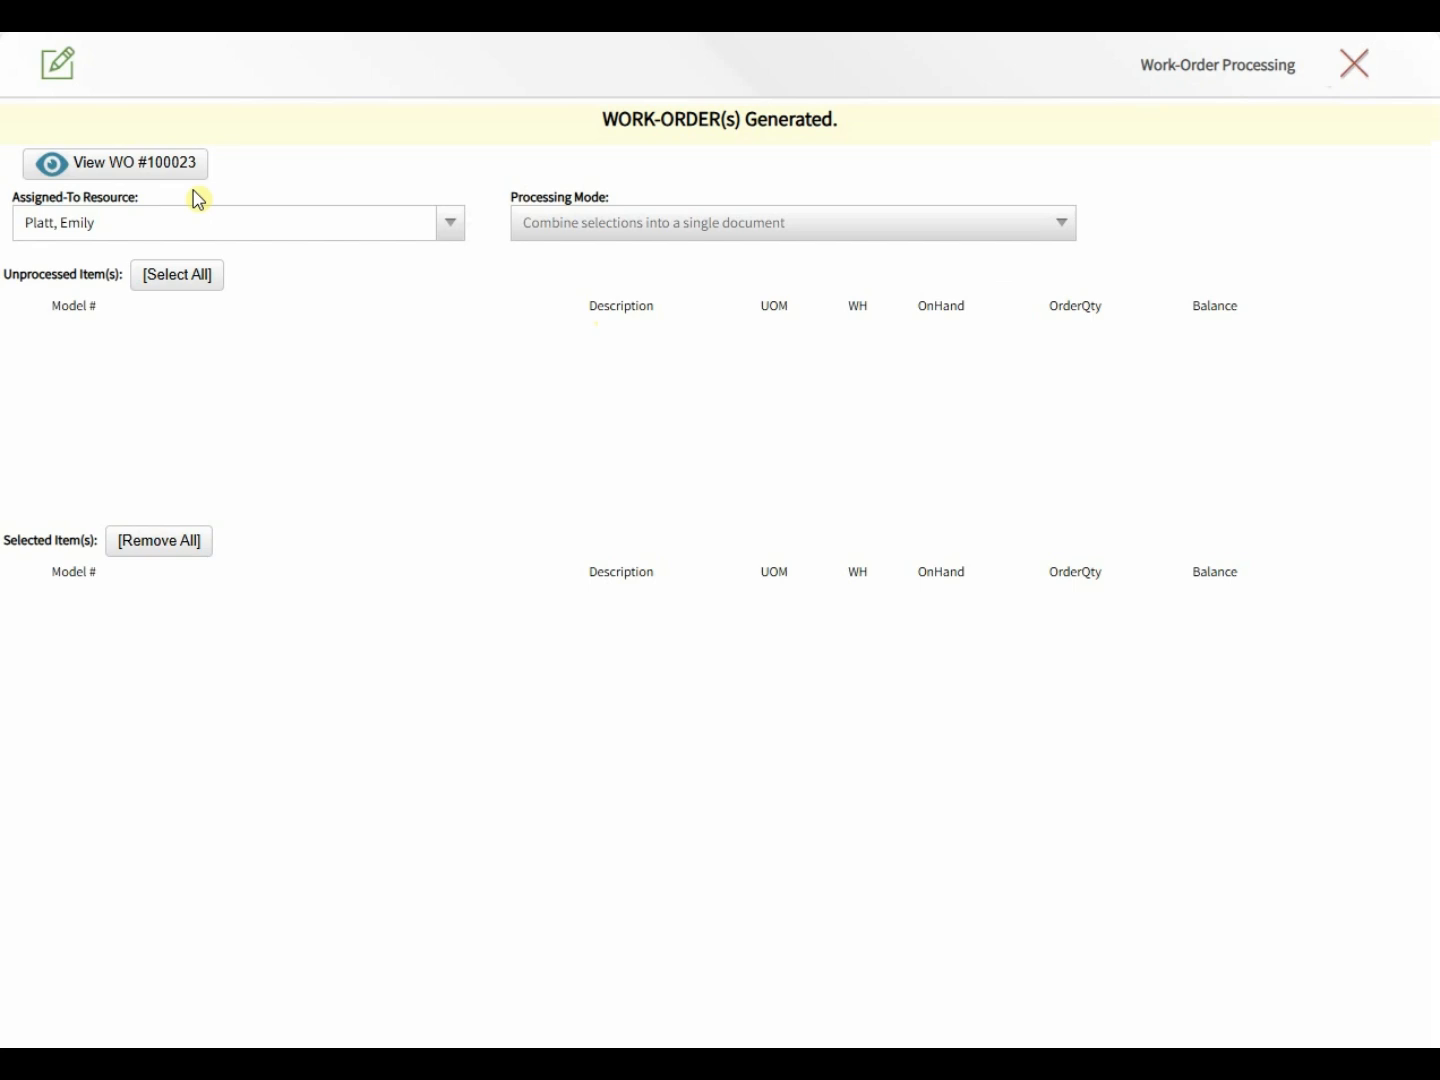
{"action": "left_click", "coordinate": [121, 172]}
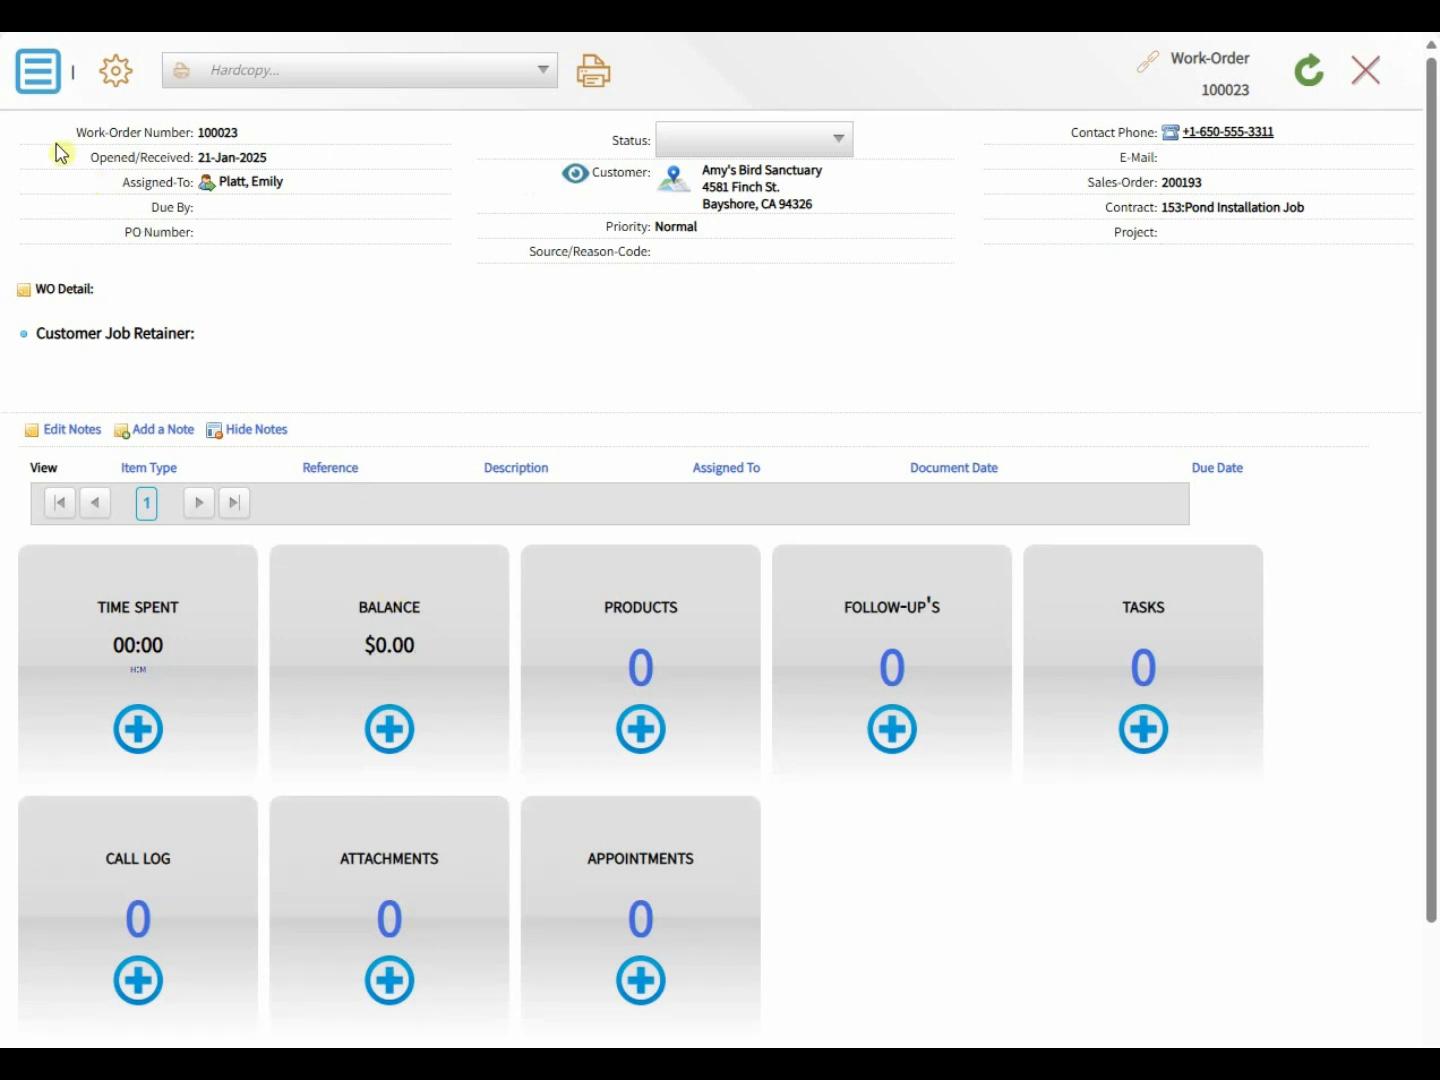
- Start a service time entry at the Standard rate mode, described as "On Site Installation Performed By" followed by the technician's first name
{"action": "left_click", "coordinate": [55, 75]}
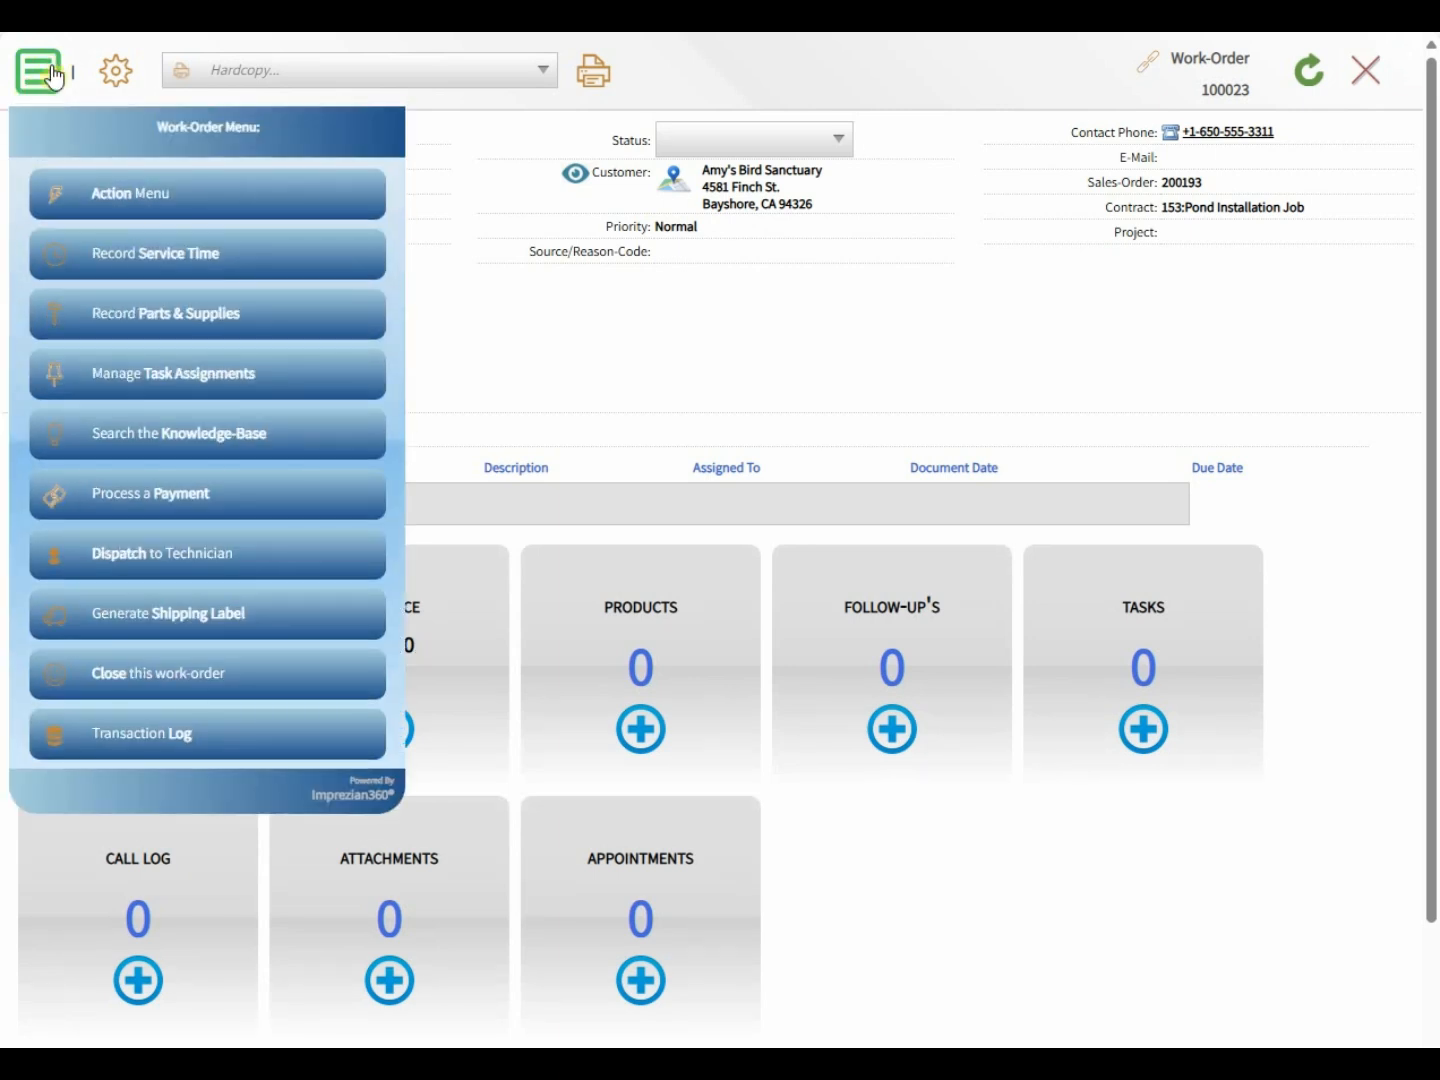
{"action": "left_click", "coordinate": [165, 268]}
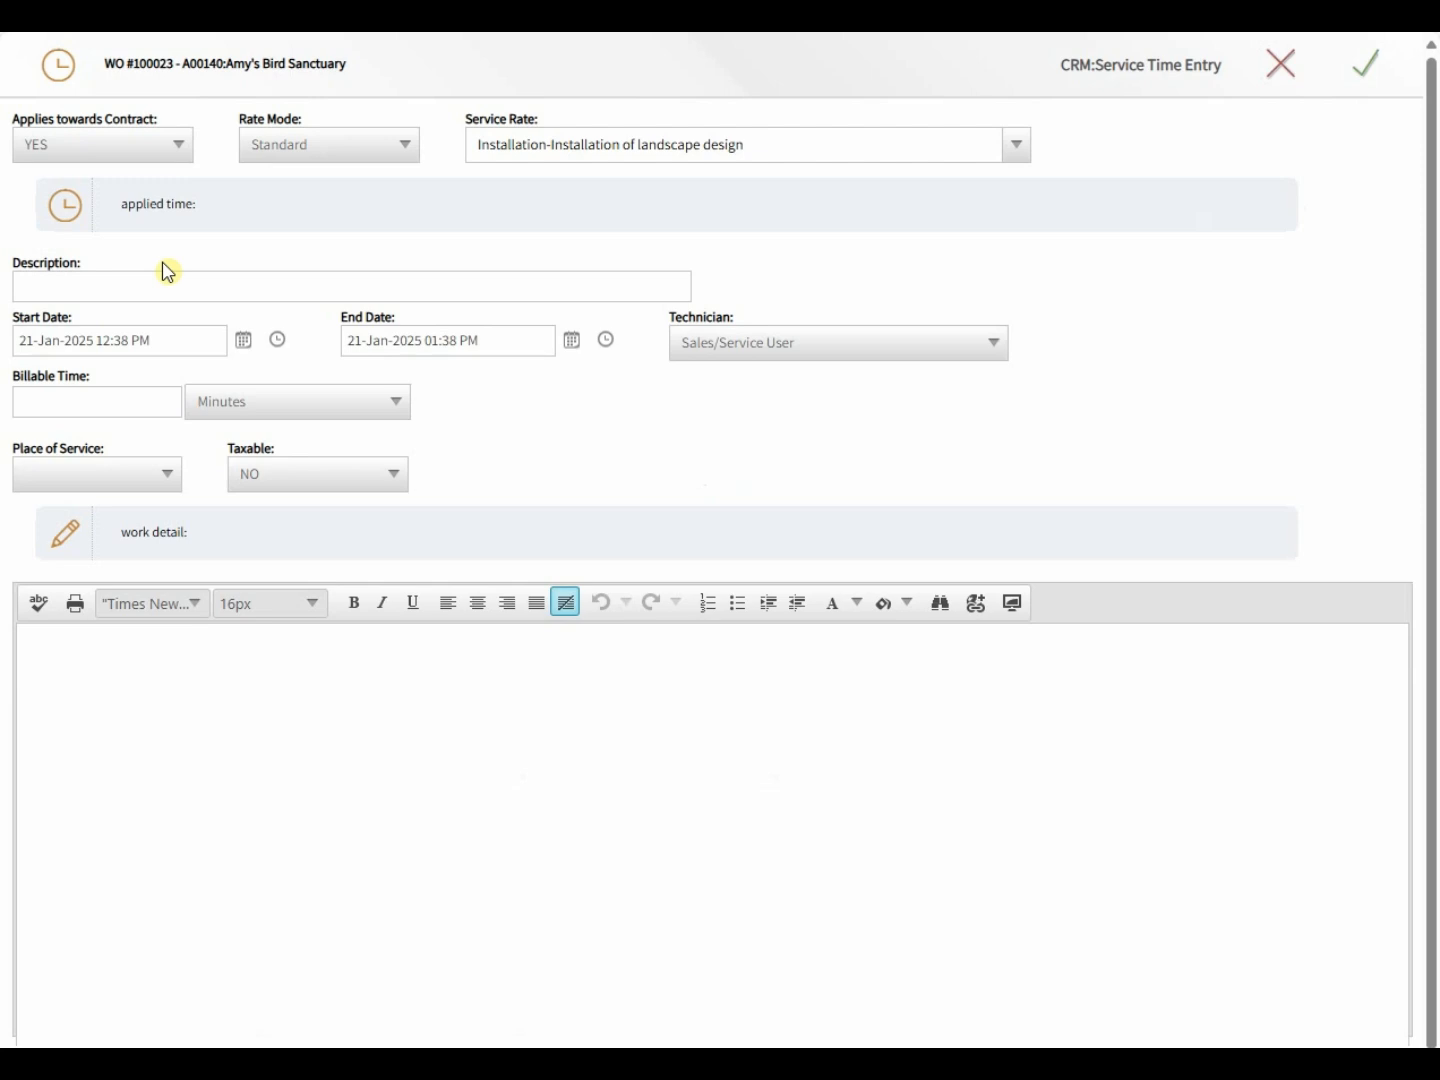
{"action": "left_click", "coordinate": [316, 147]}
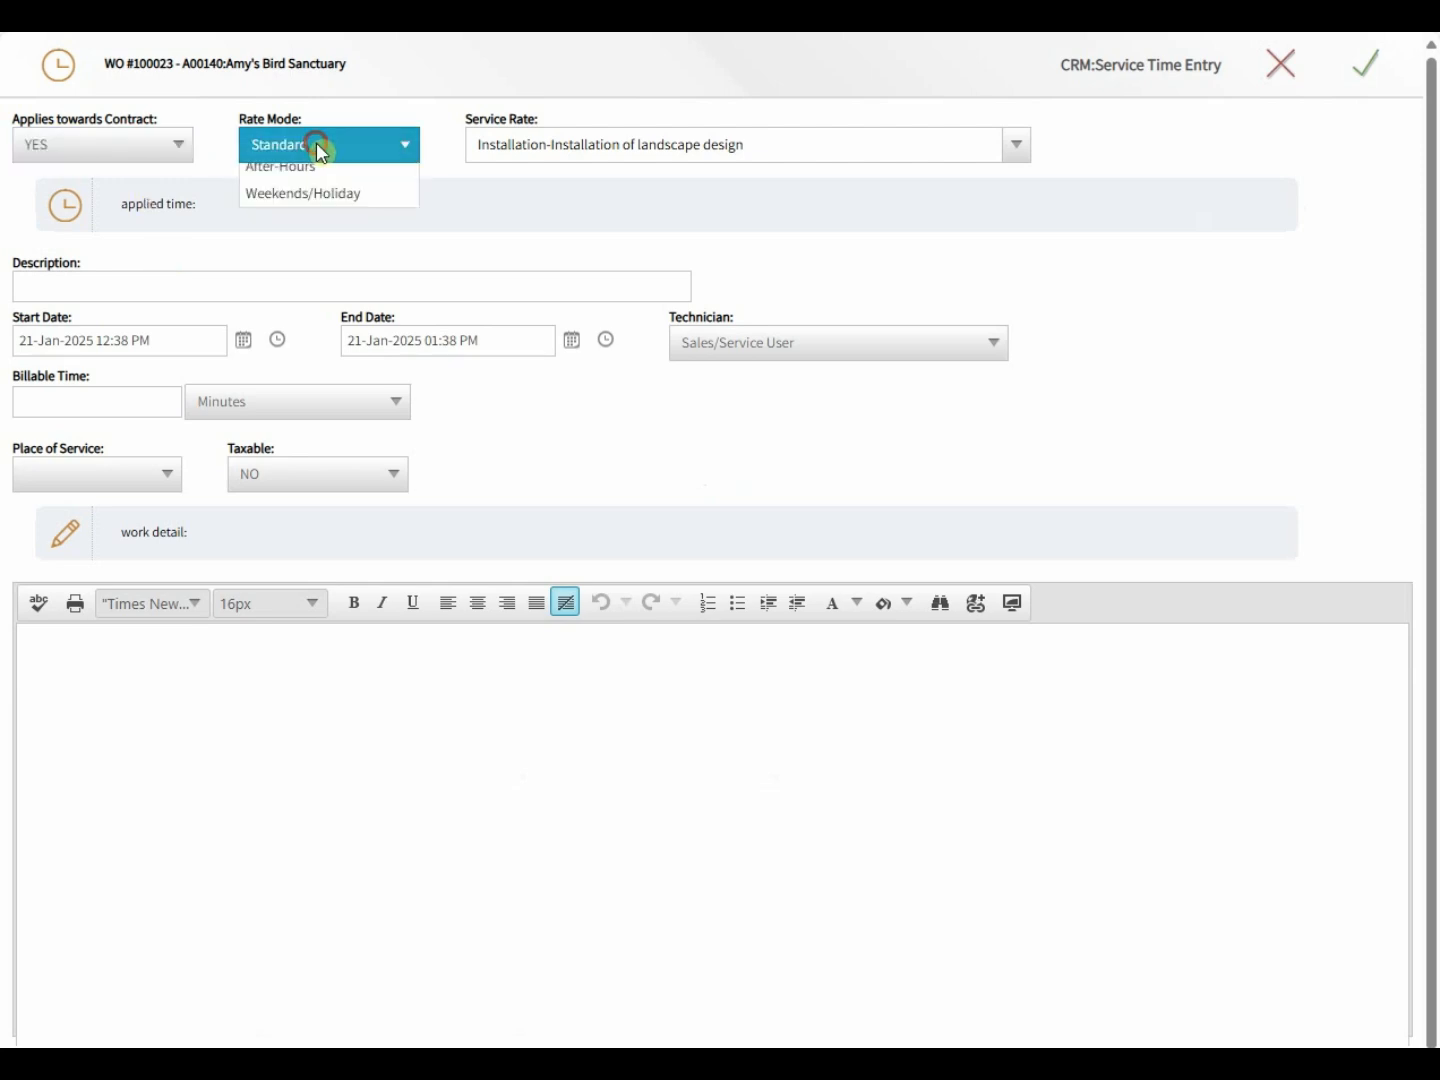
{"action": "left_click", "coordinate": [484, 210]}
{"action": "left_click", "coordinate": [306, 289]}
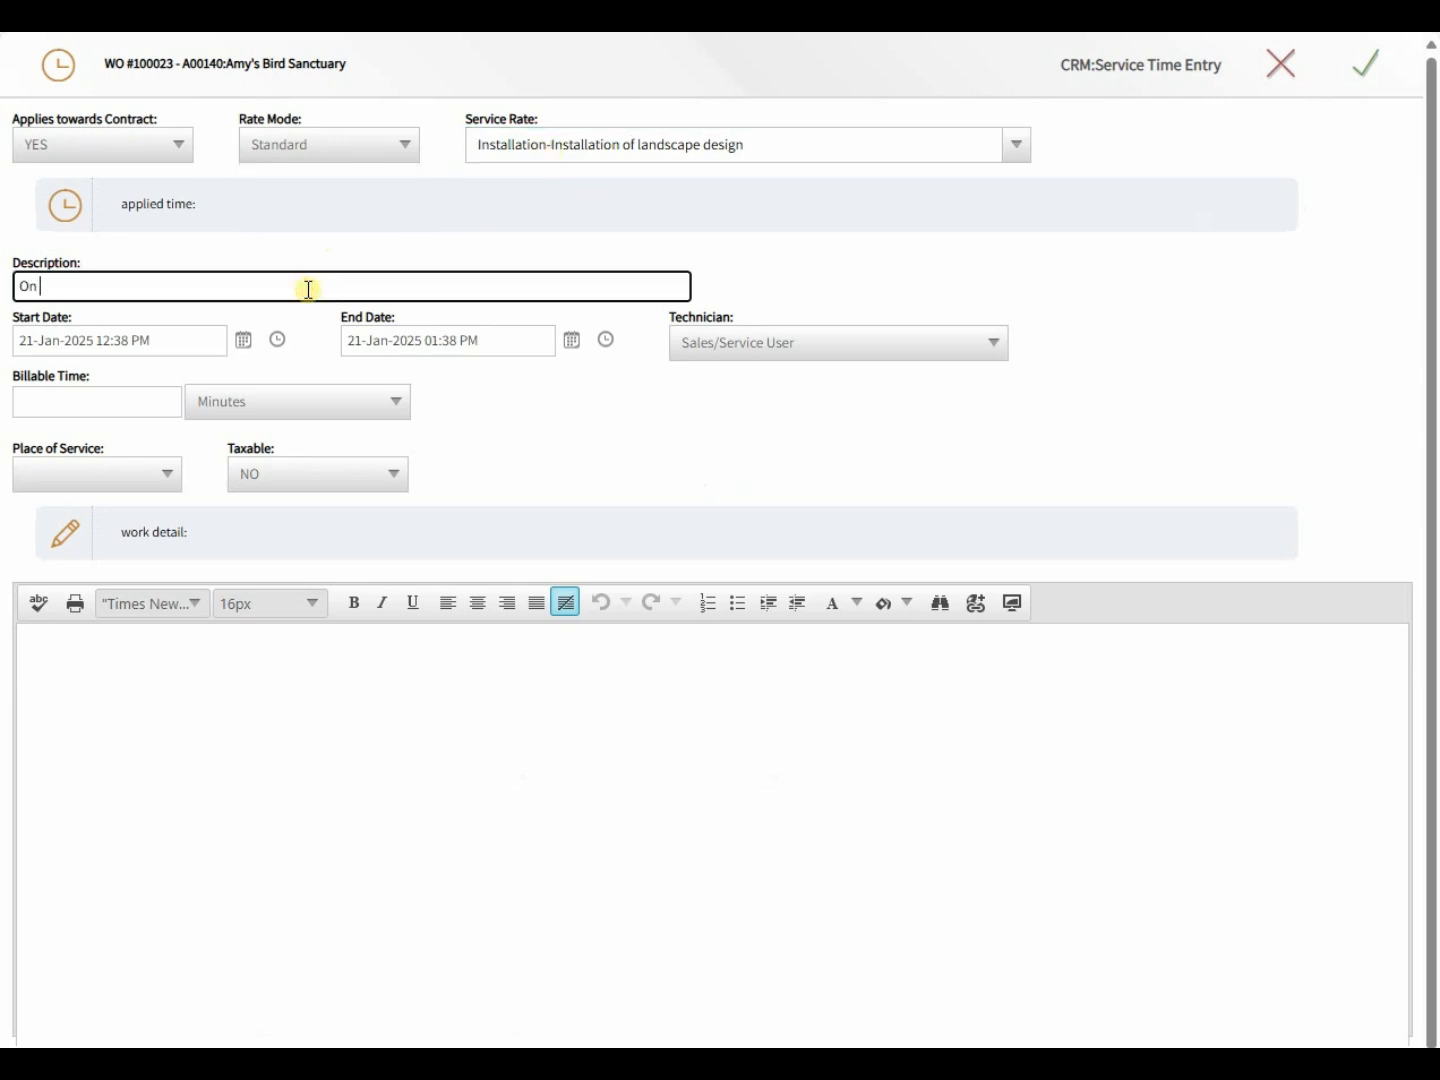
{"action": "type", "text": "On Site Installation Performed"}
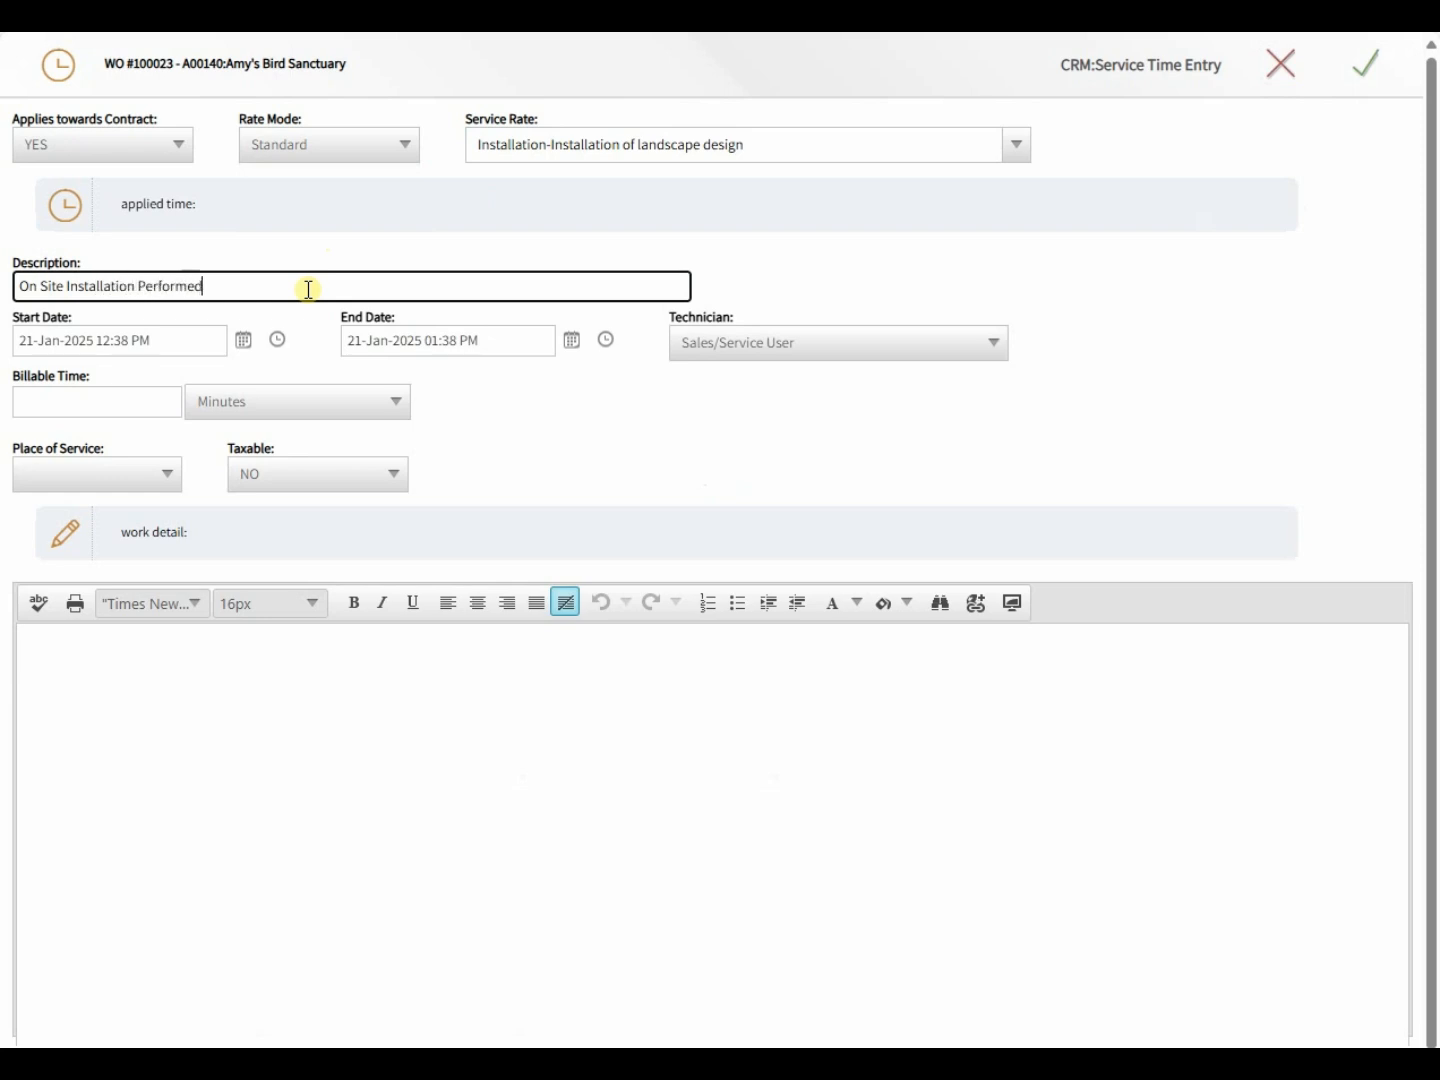
{"action": "type", "text": " By Emily"}
- Set the time entry's billable time to 3 hours and leave the place of service blank
{"action": "left_click", "coordinate": [138, 343]}
{"action": "left_click", "coordinate": [124, 345]}
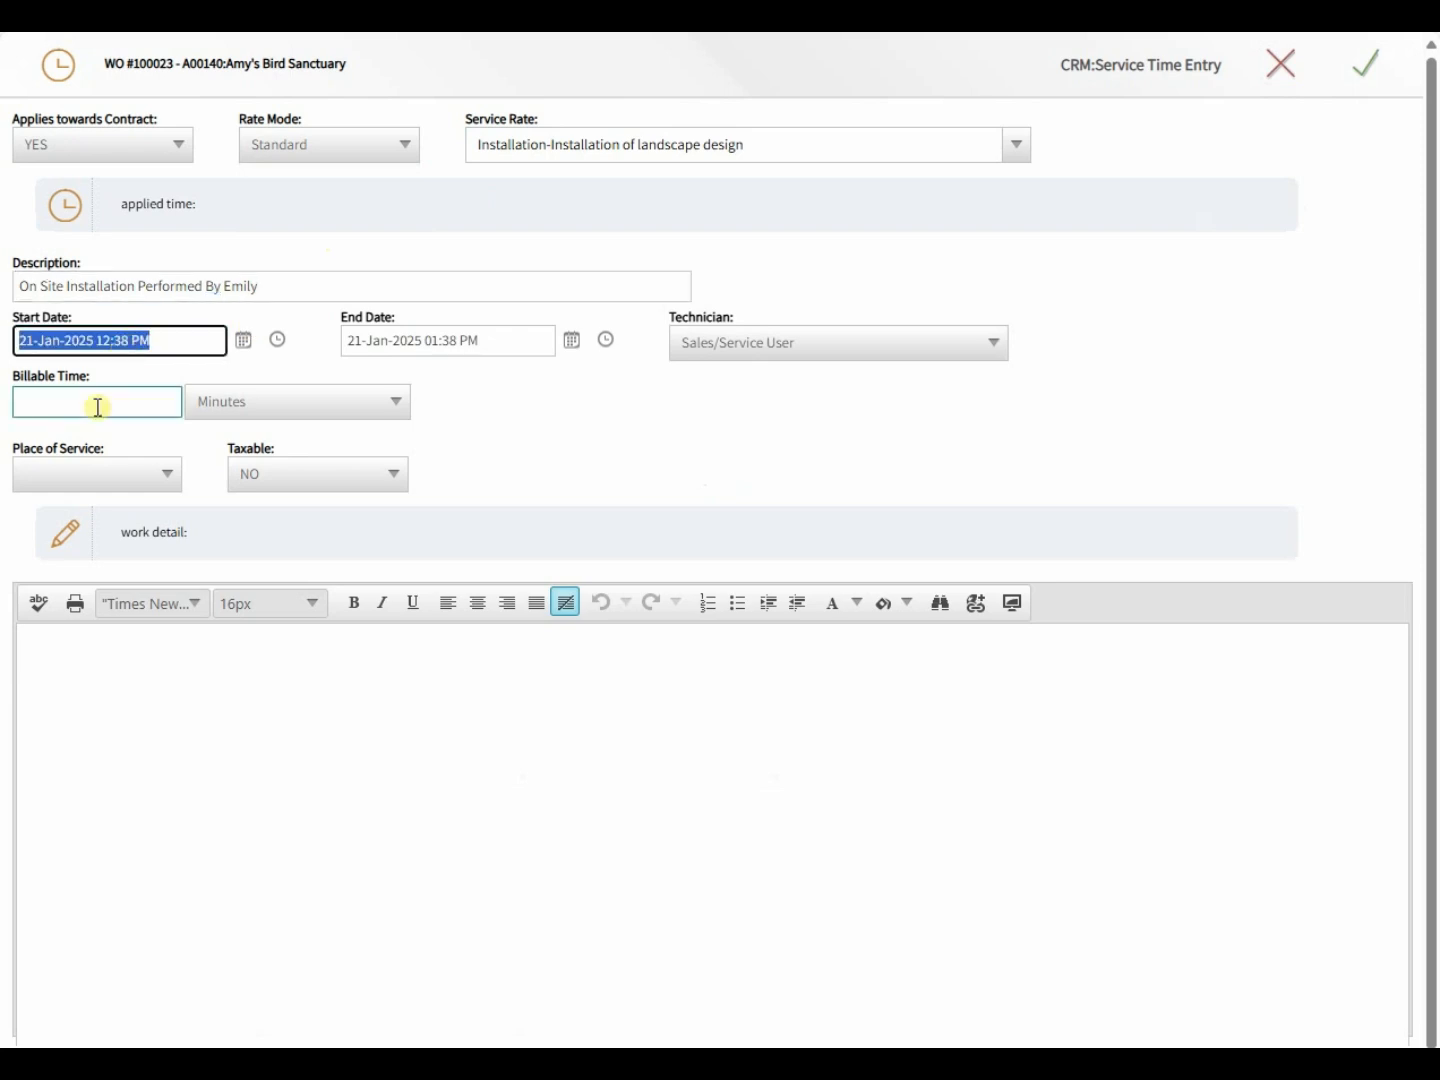
{"action": "left_click", "coordinate": [97, 406]}
{"action": "type", "text": "1"}
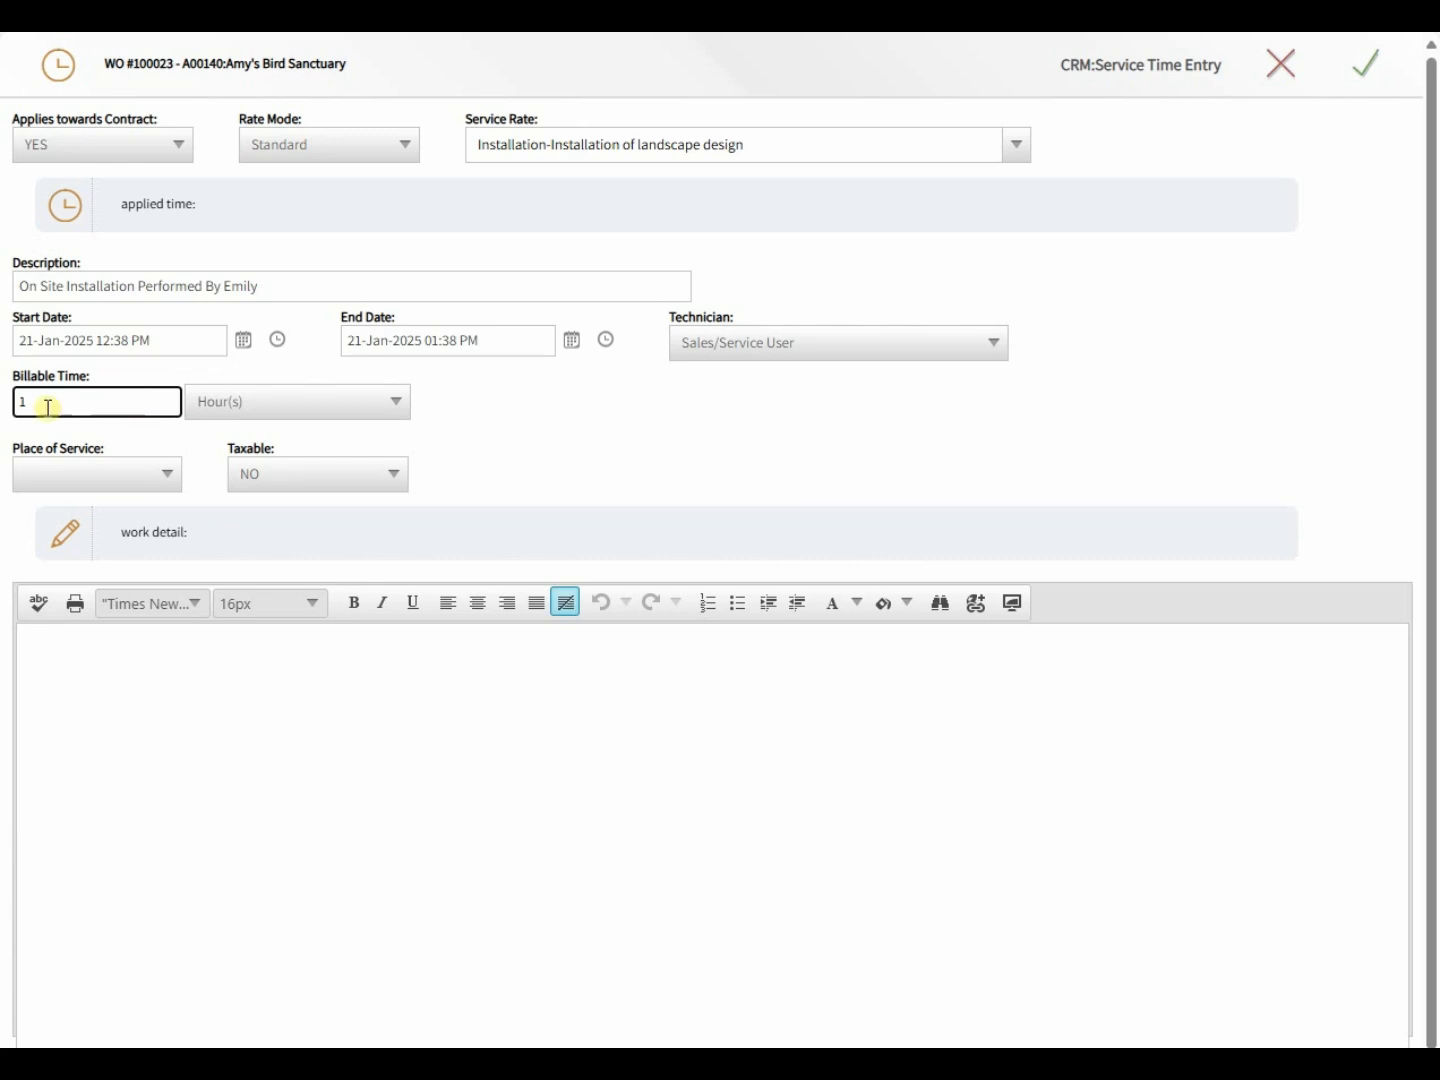
{"action": "key", "text": "Tab"}
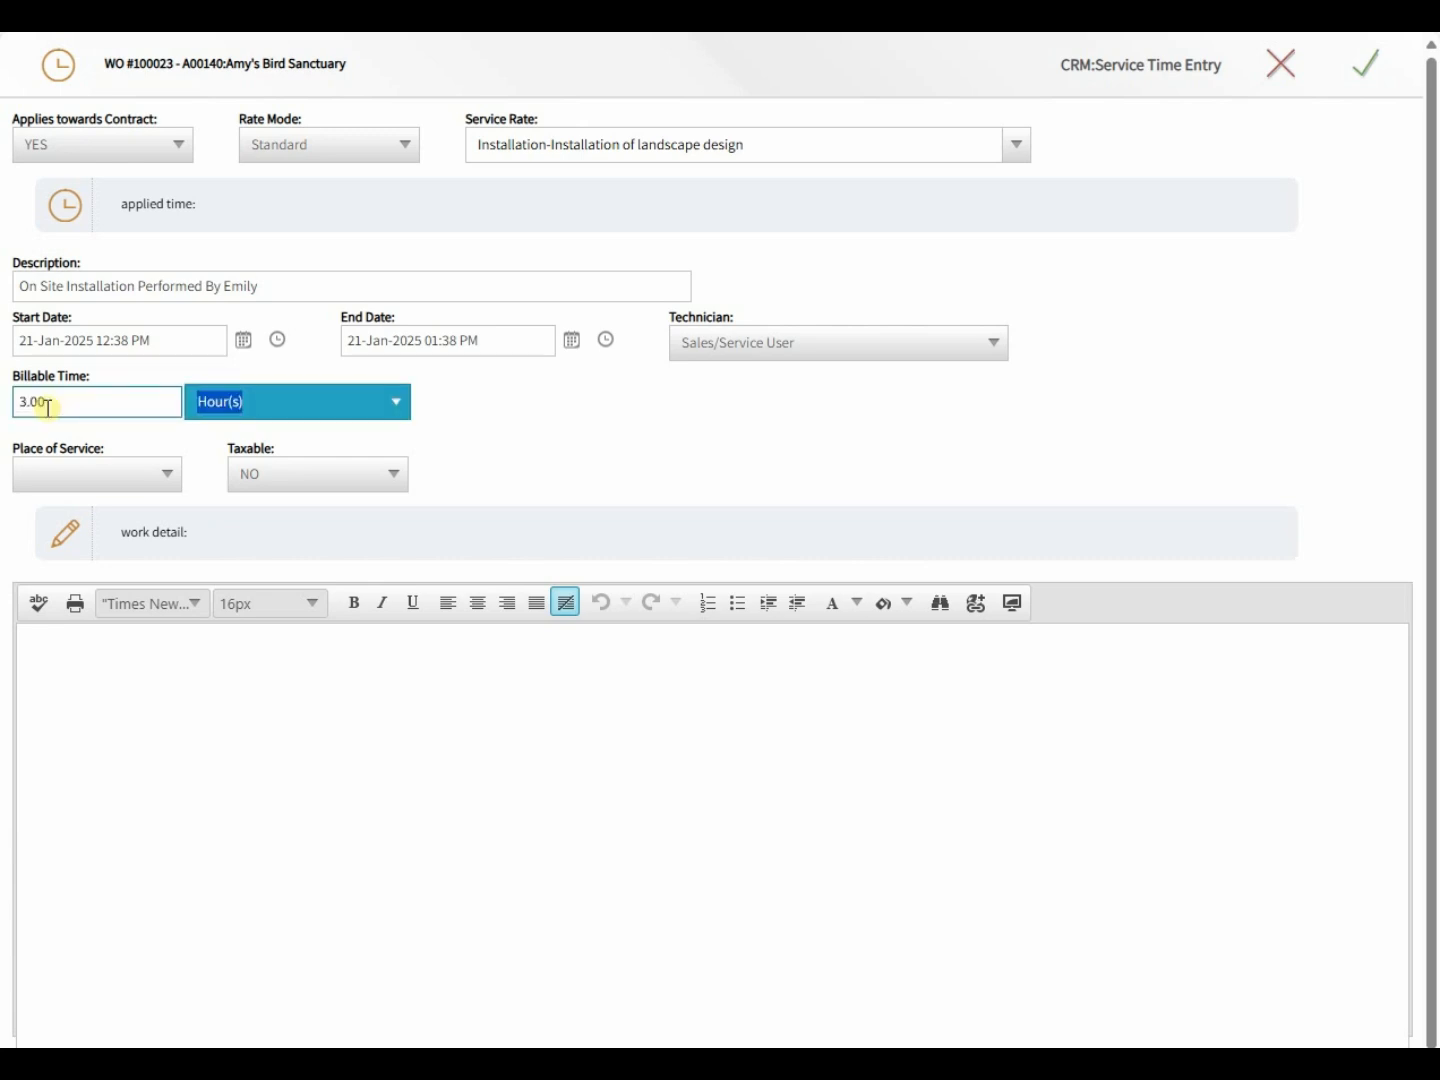
{"action": "left_click", "coordinate": [69, 490]}
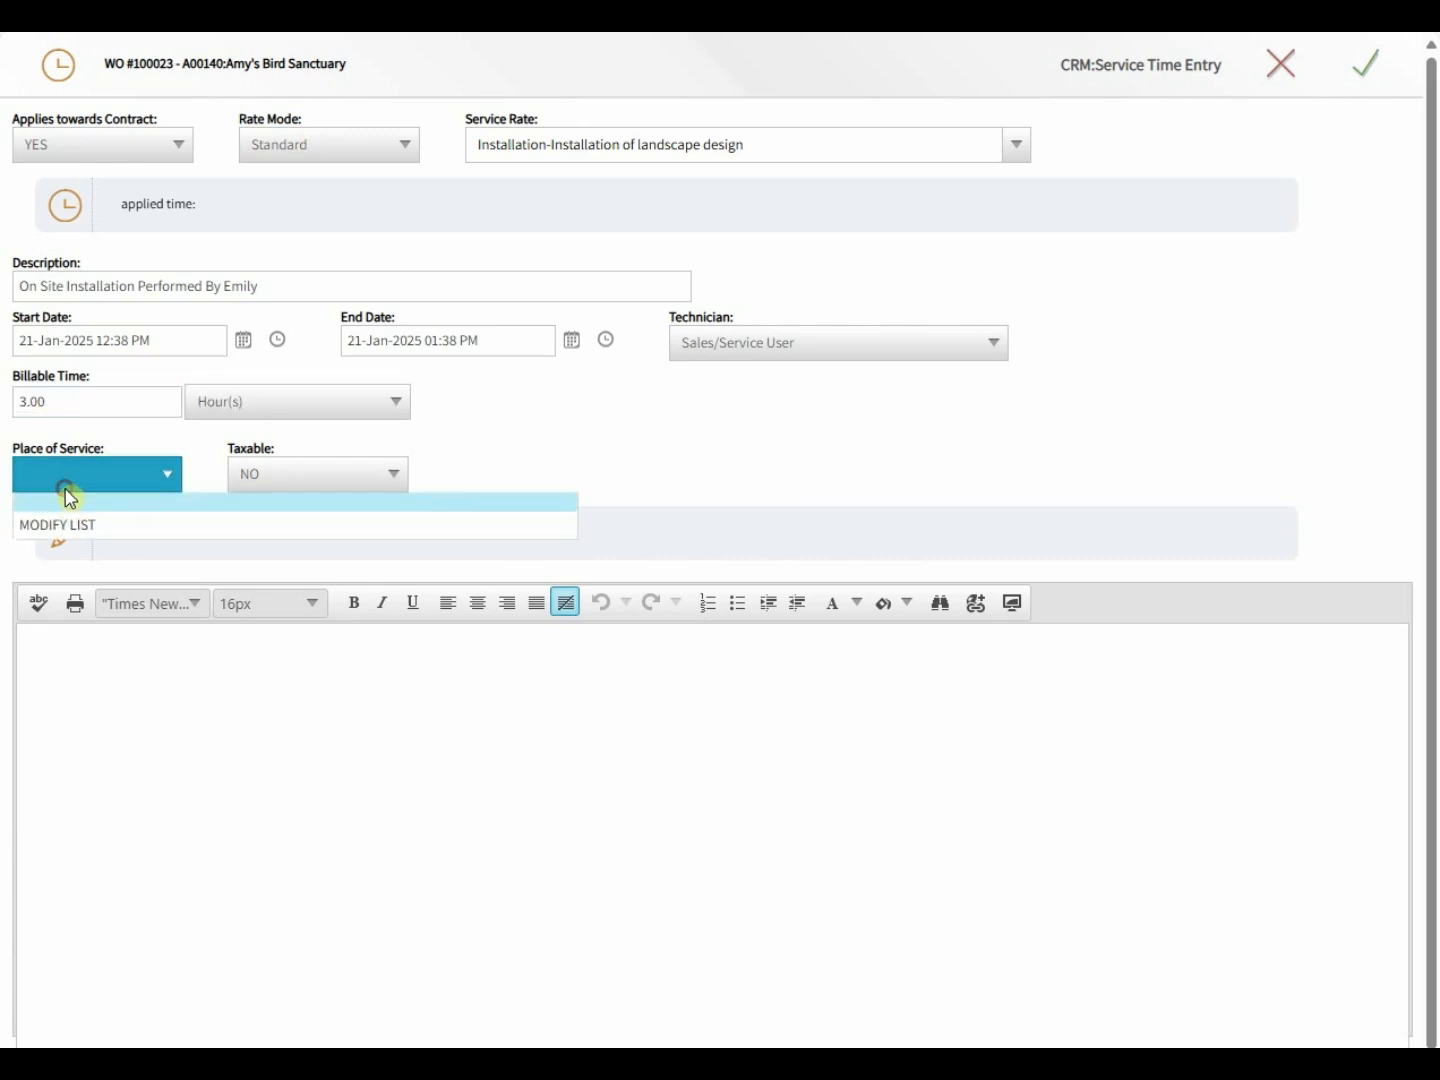
{"action": "left_click", "coordinate": [90, 446]}
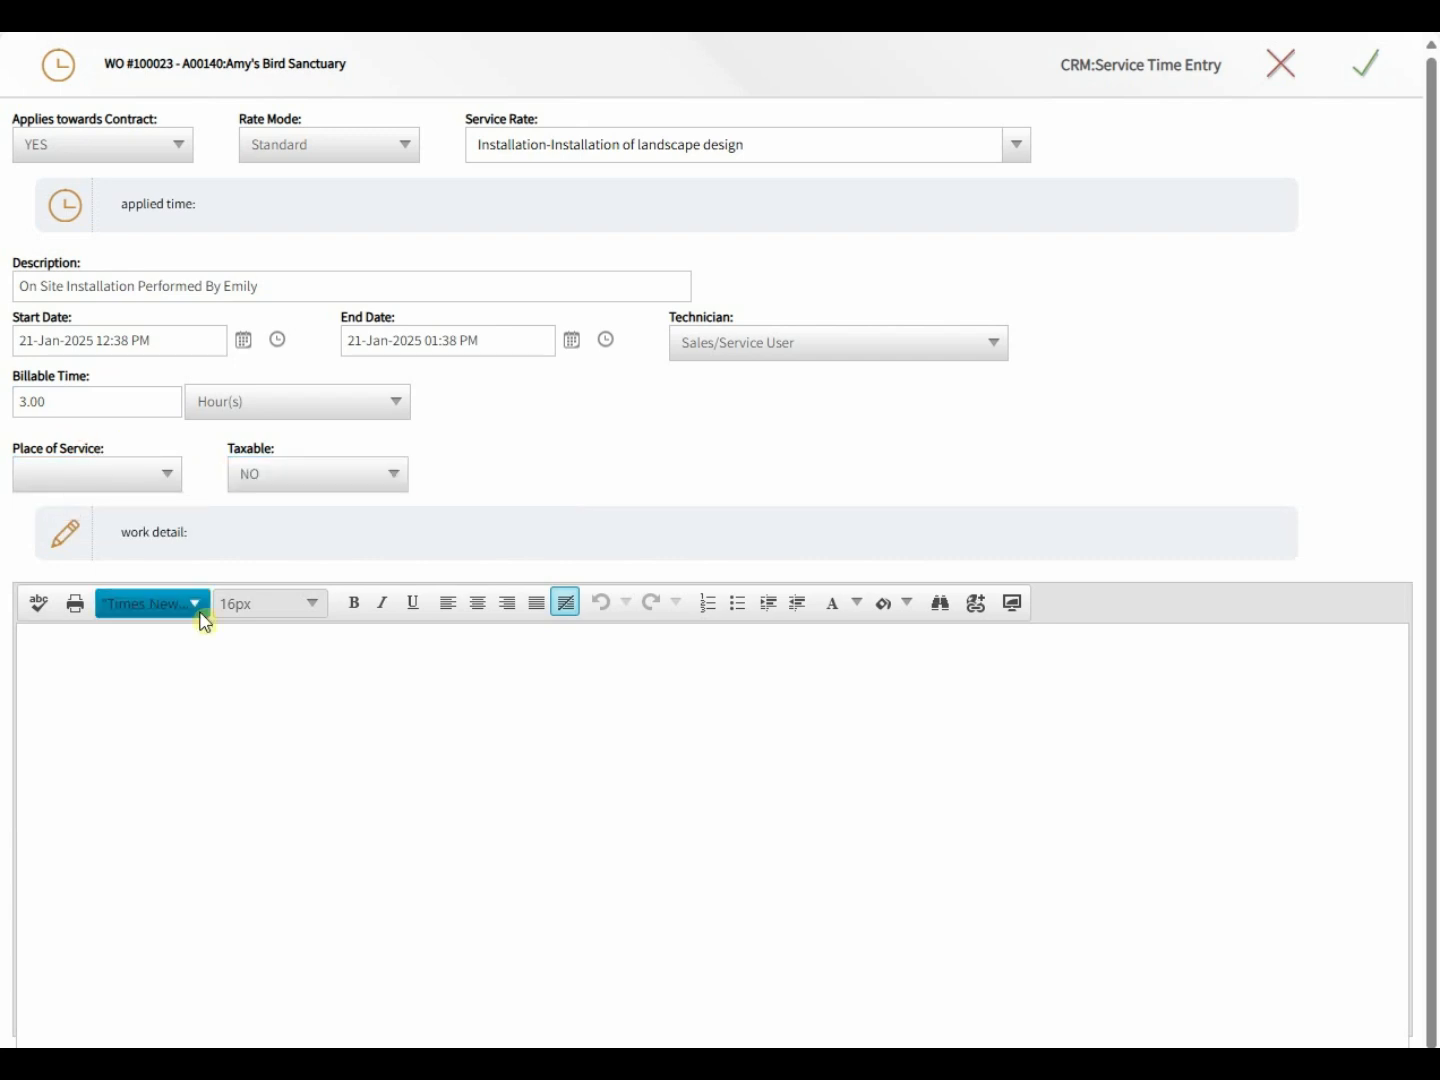
- Enter "Performed Installation" as the work detail, then save the service time entry and return to the work order
{"action": "left_click", "coordinate": [191, 695]}
{"action": "type", "text": "Performed In"}
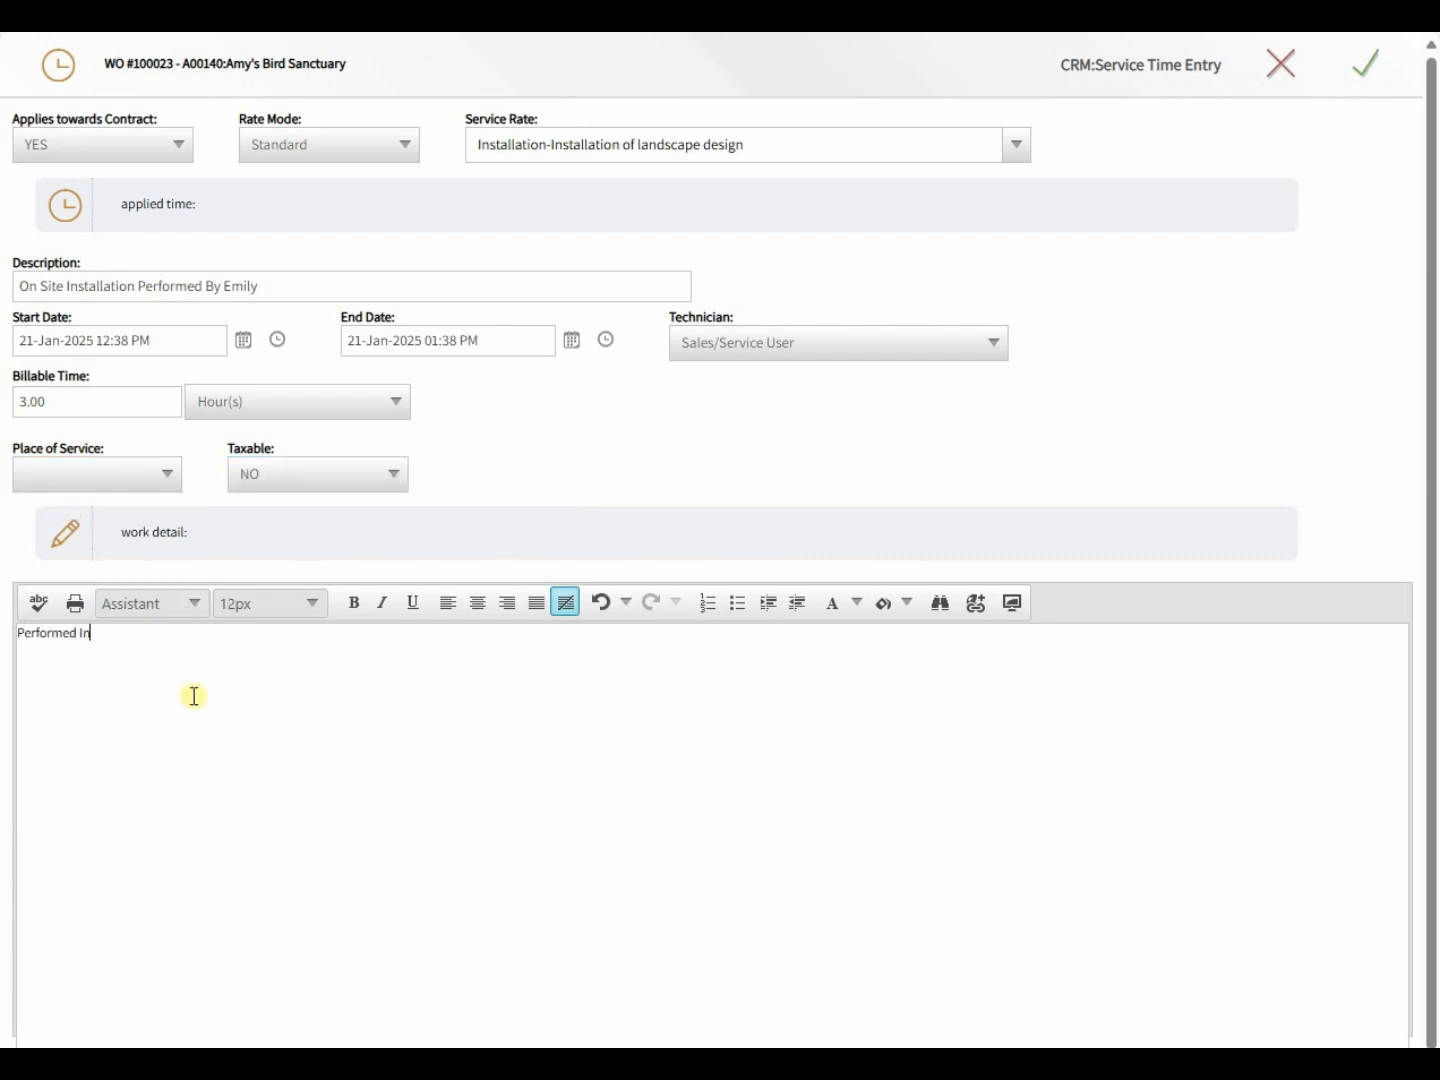
{"action": "type", "text": "stallation"}
{"action": "left_click", "coordinate": [1378, 77]}
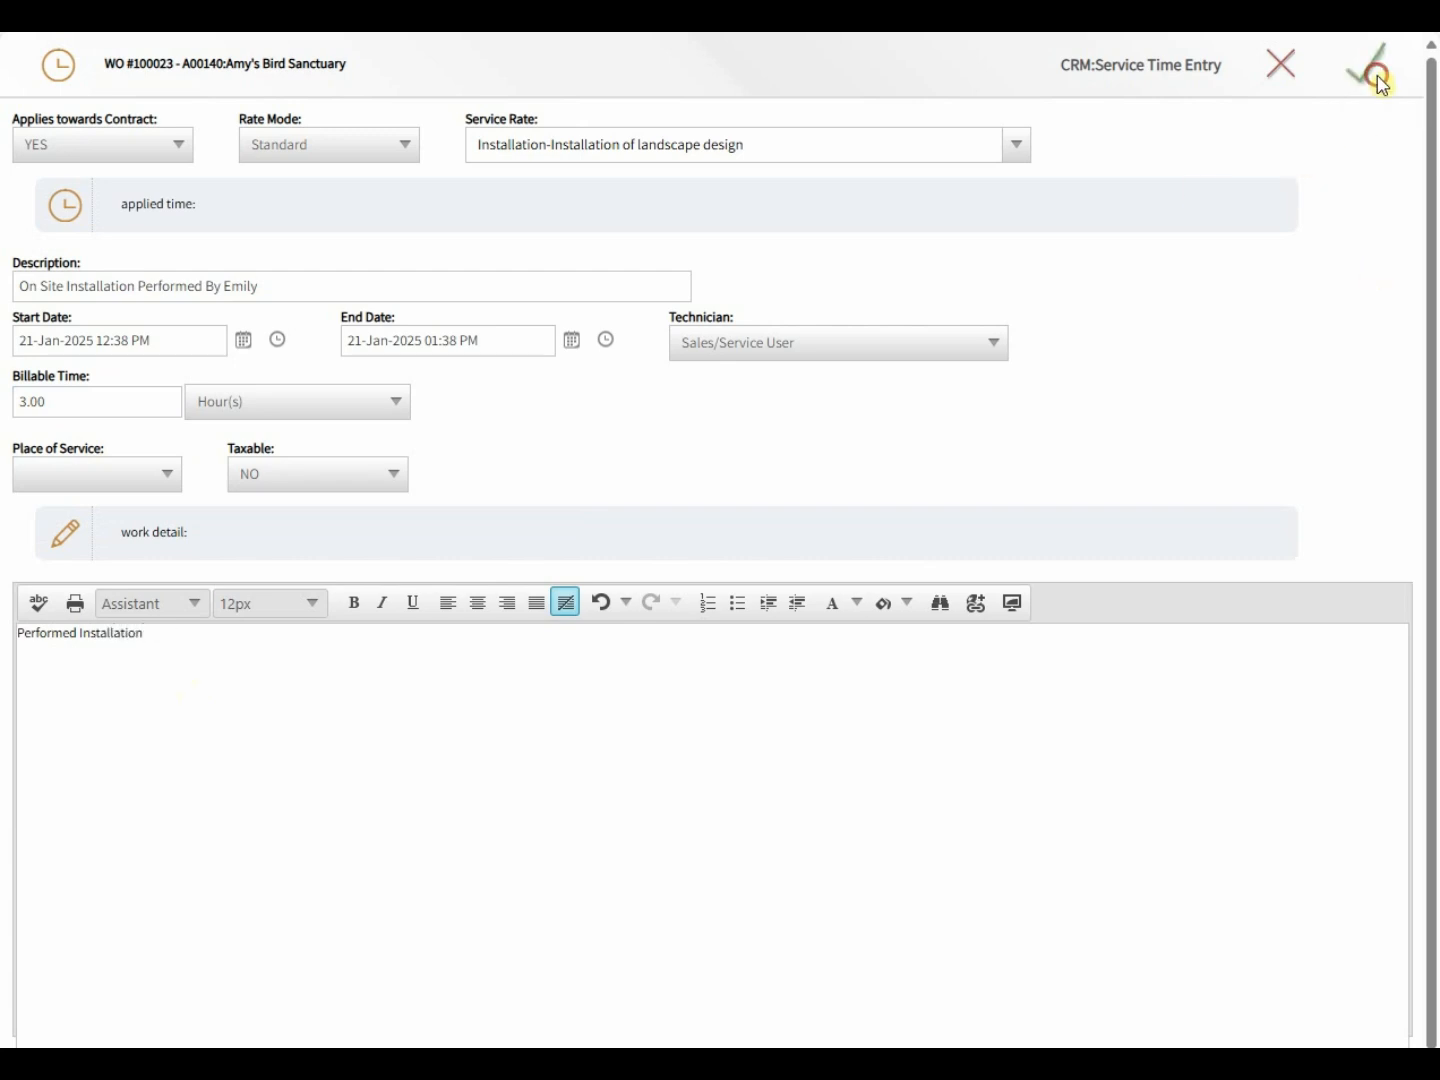
{"action": "left_click", "coordinate": [1379, 80]}
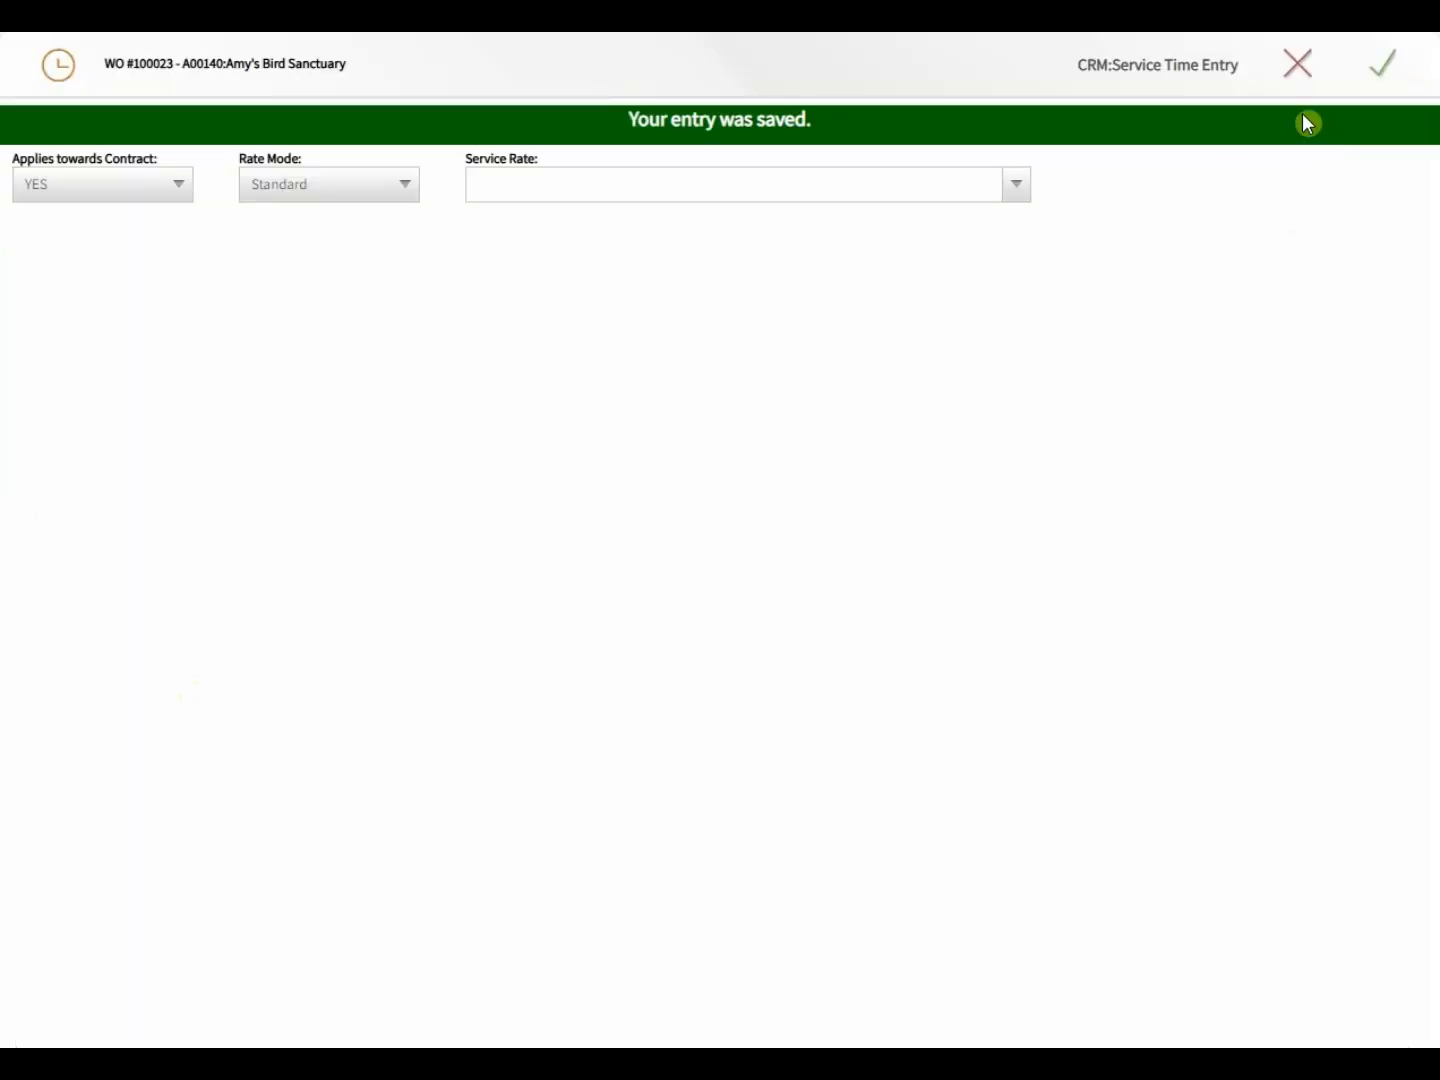
{"action": "left_click", "coordinate": [1292, 64]}
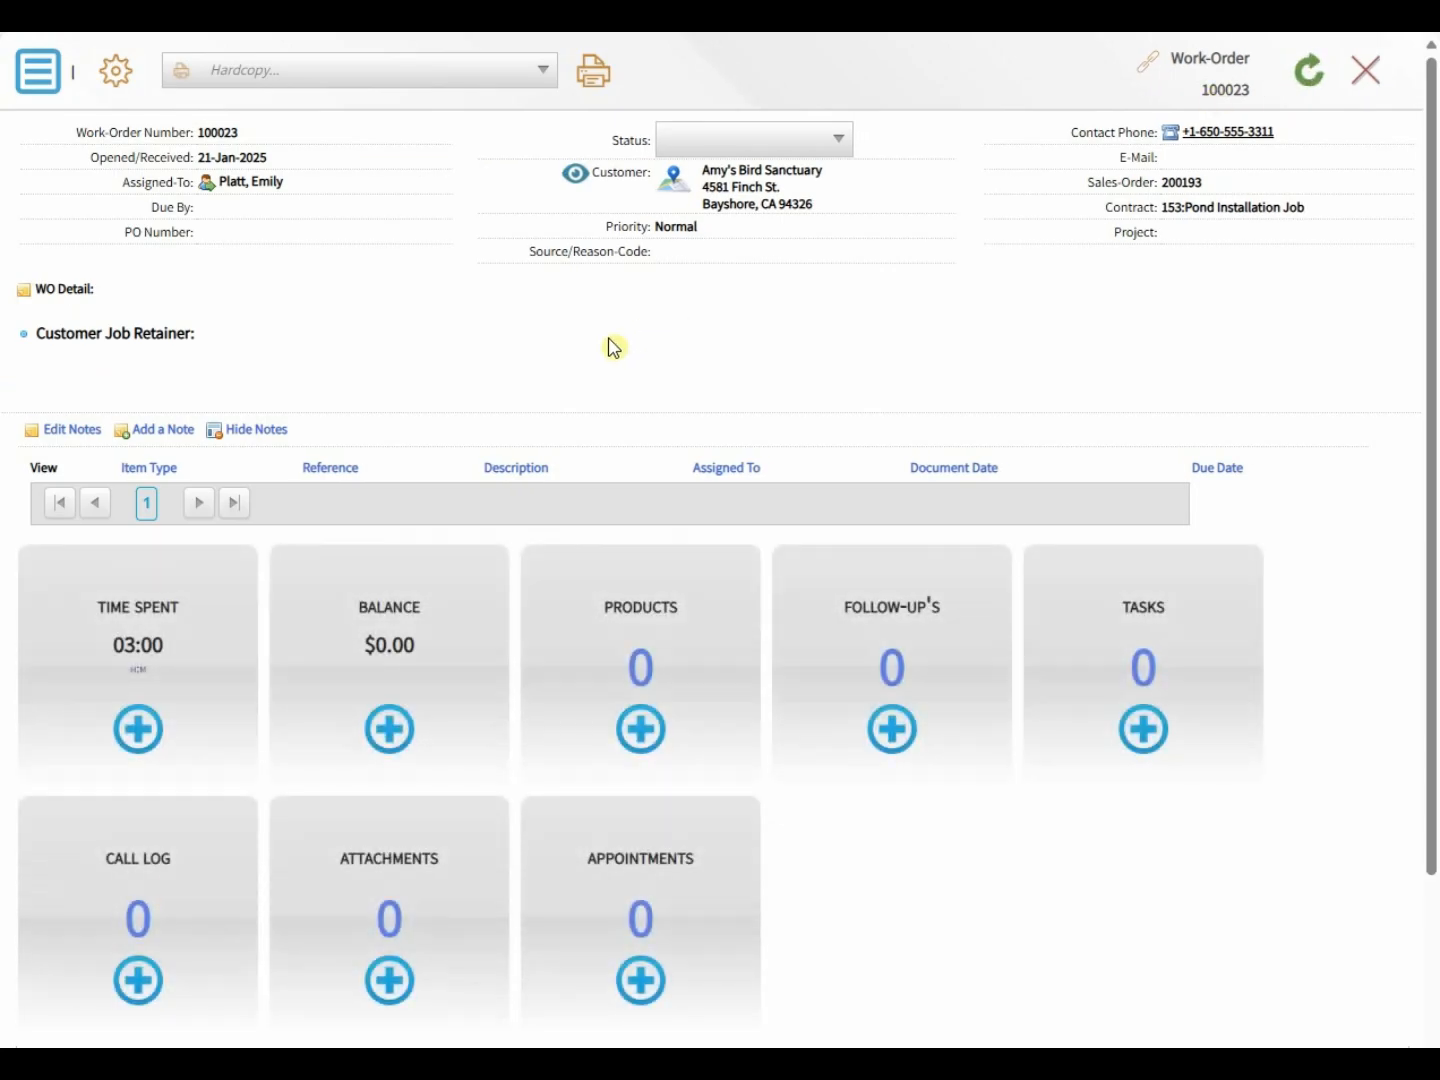
- Examine the recorded installation entry under the work order's time spent and the contract details in its summary
{"action": "left_click", "coordinate": [130, 648]}
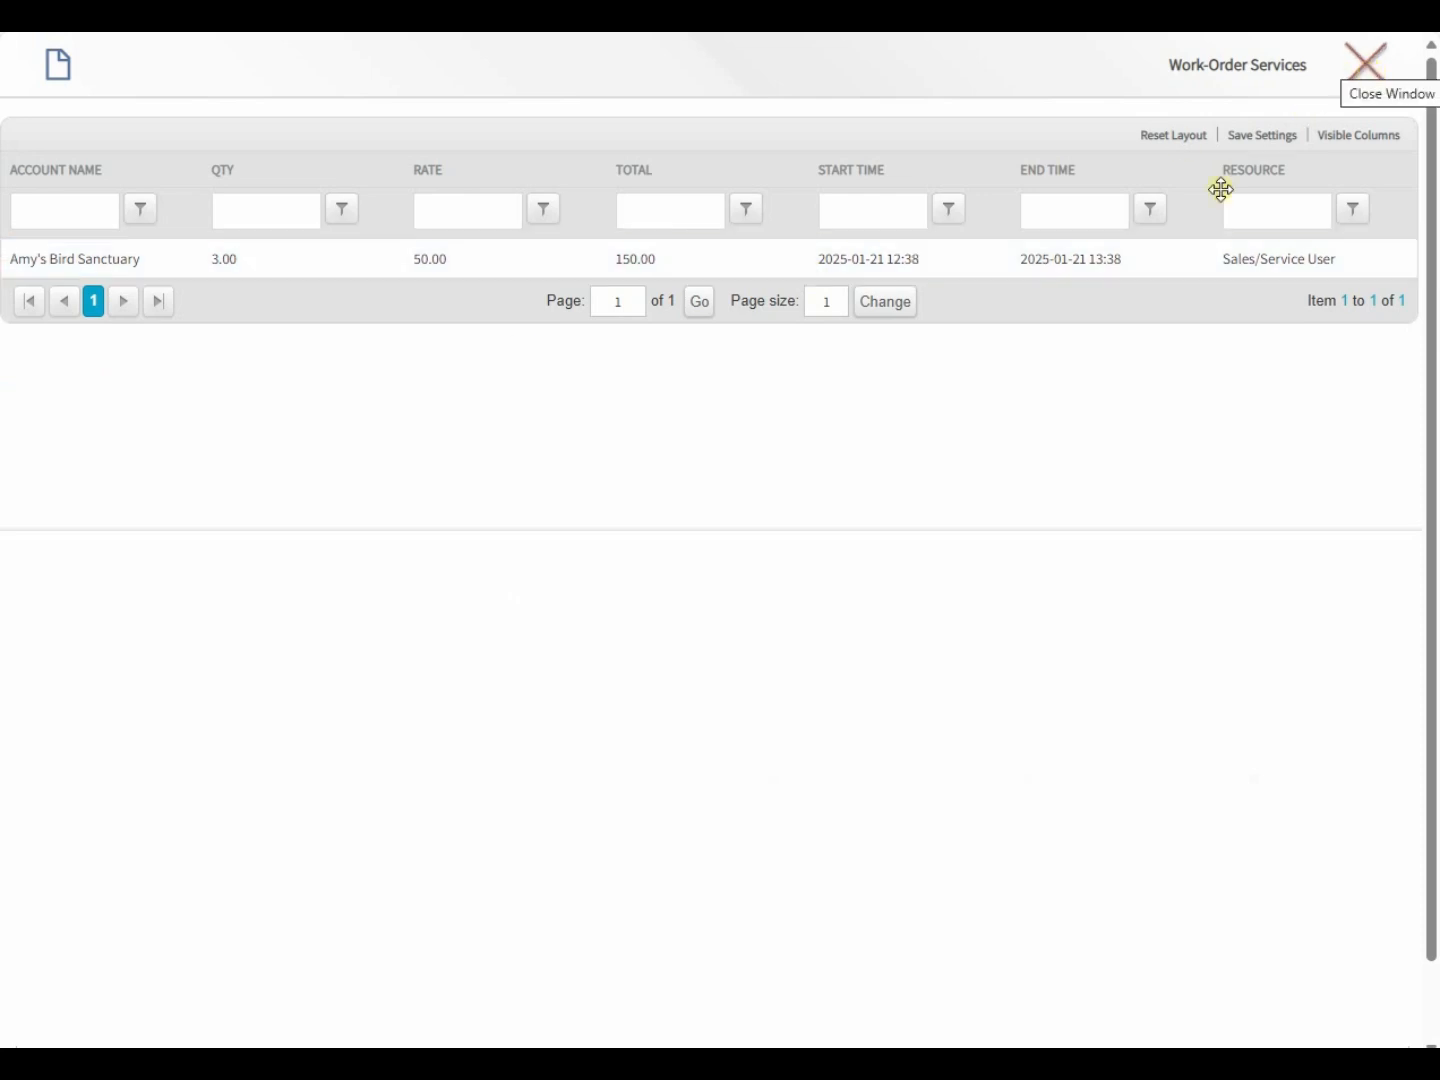
{"action": "left_click", "coordinate": [1114, 265]}
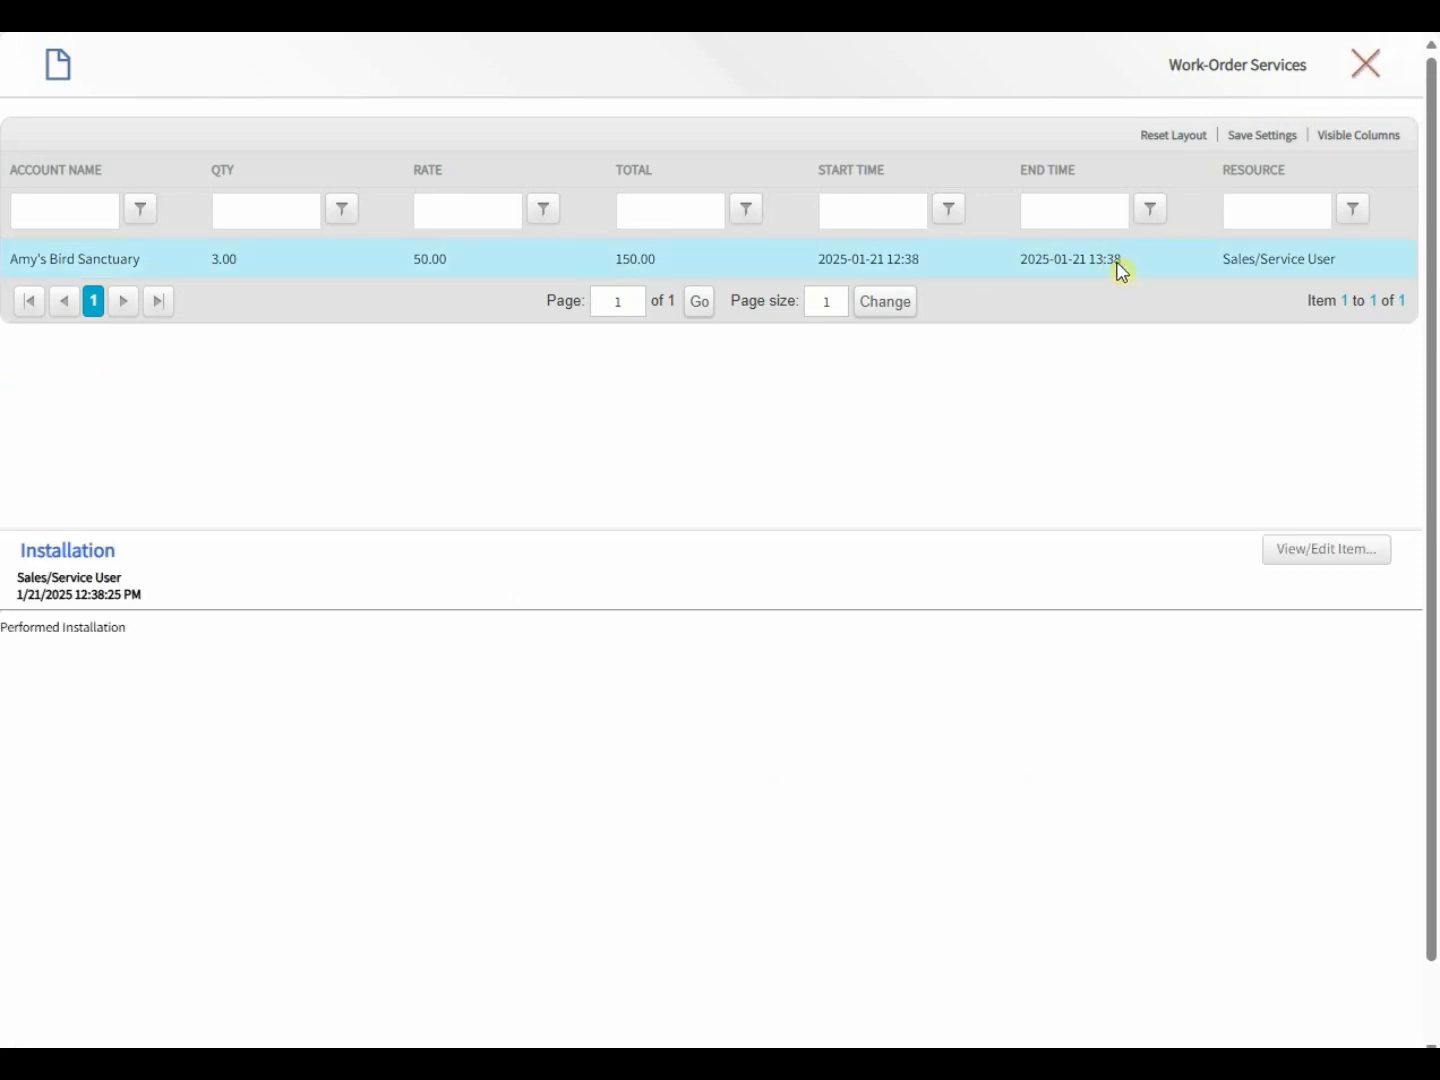
{"action": "left_click", "coordinate": [1366, 64]}
{"action": "scroll", "coordinate": [190, 589], "scroll_direction": "down", "scroll_amount": 2}
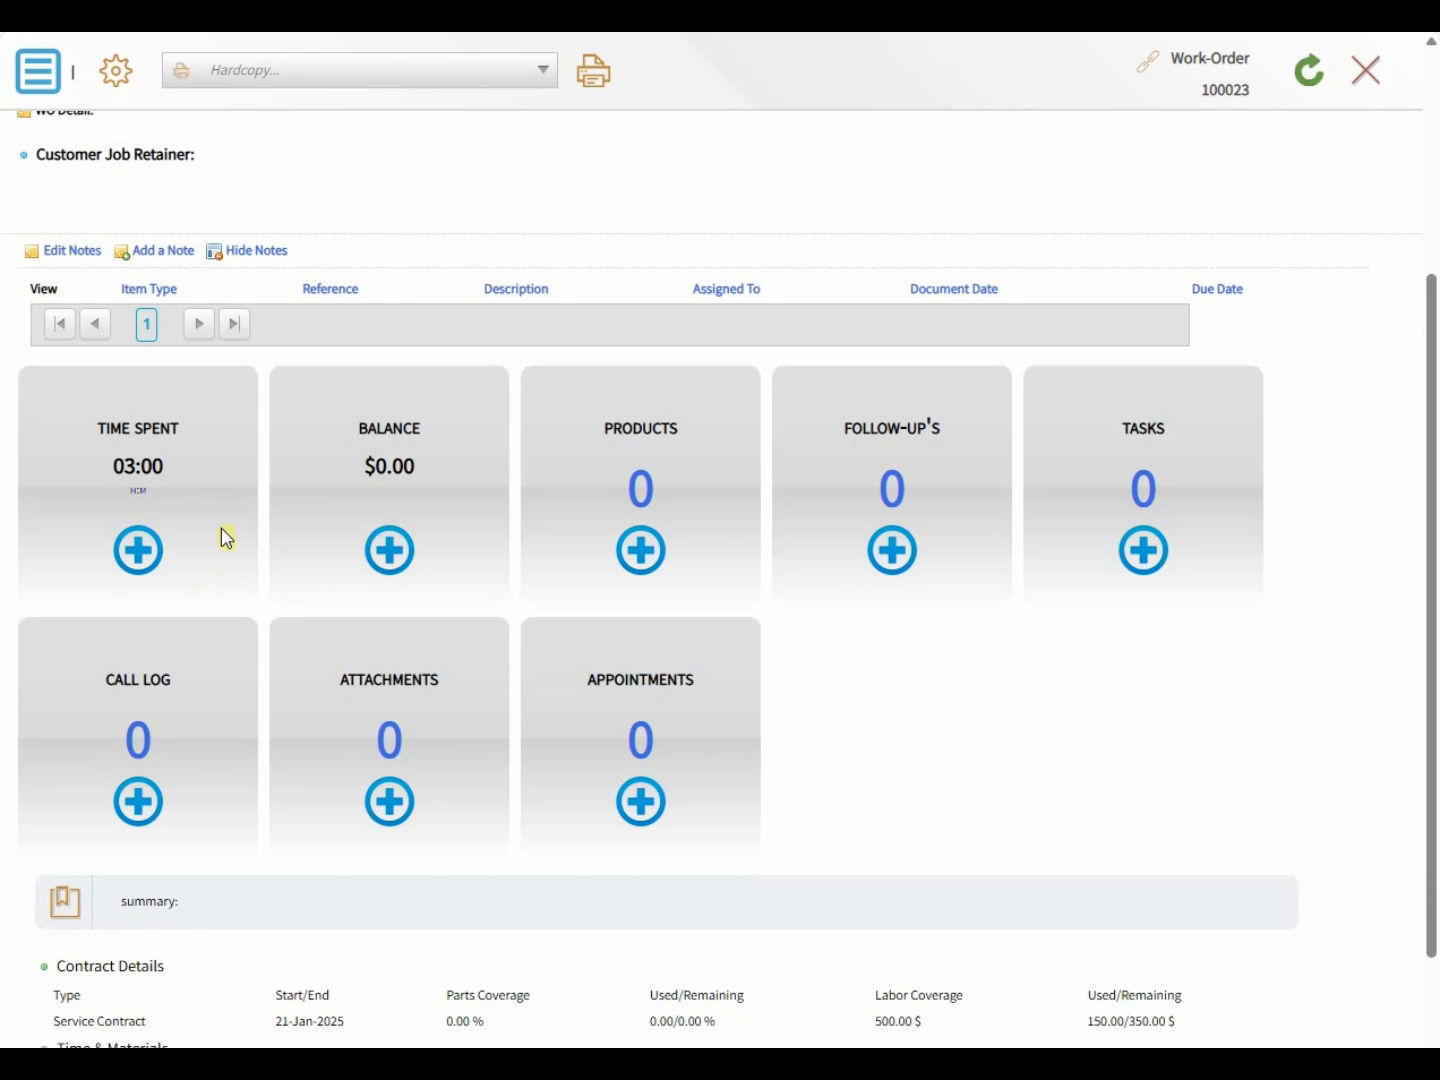
- Examine the work order's Time & Materials line, including its contract deduction, and the contract's used and remaining labor coverage
{"action": "scroll", "coordinate": [221, 537], "scroll_direction": "down", "scroll_amount": 2}
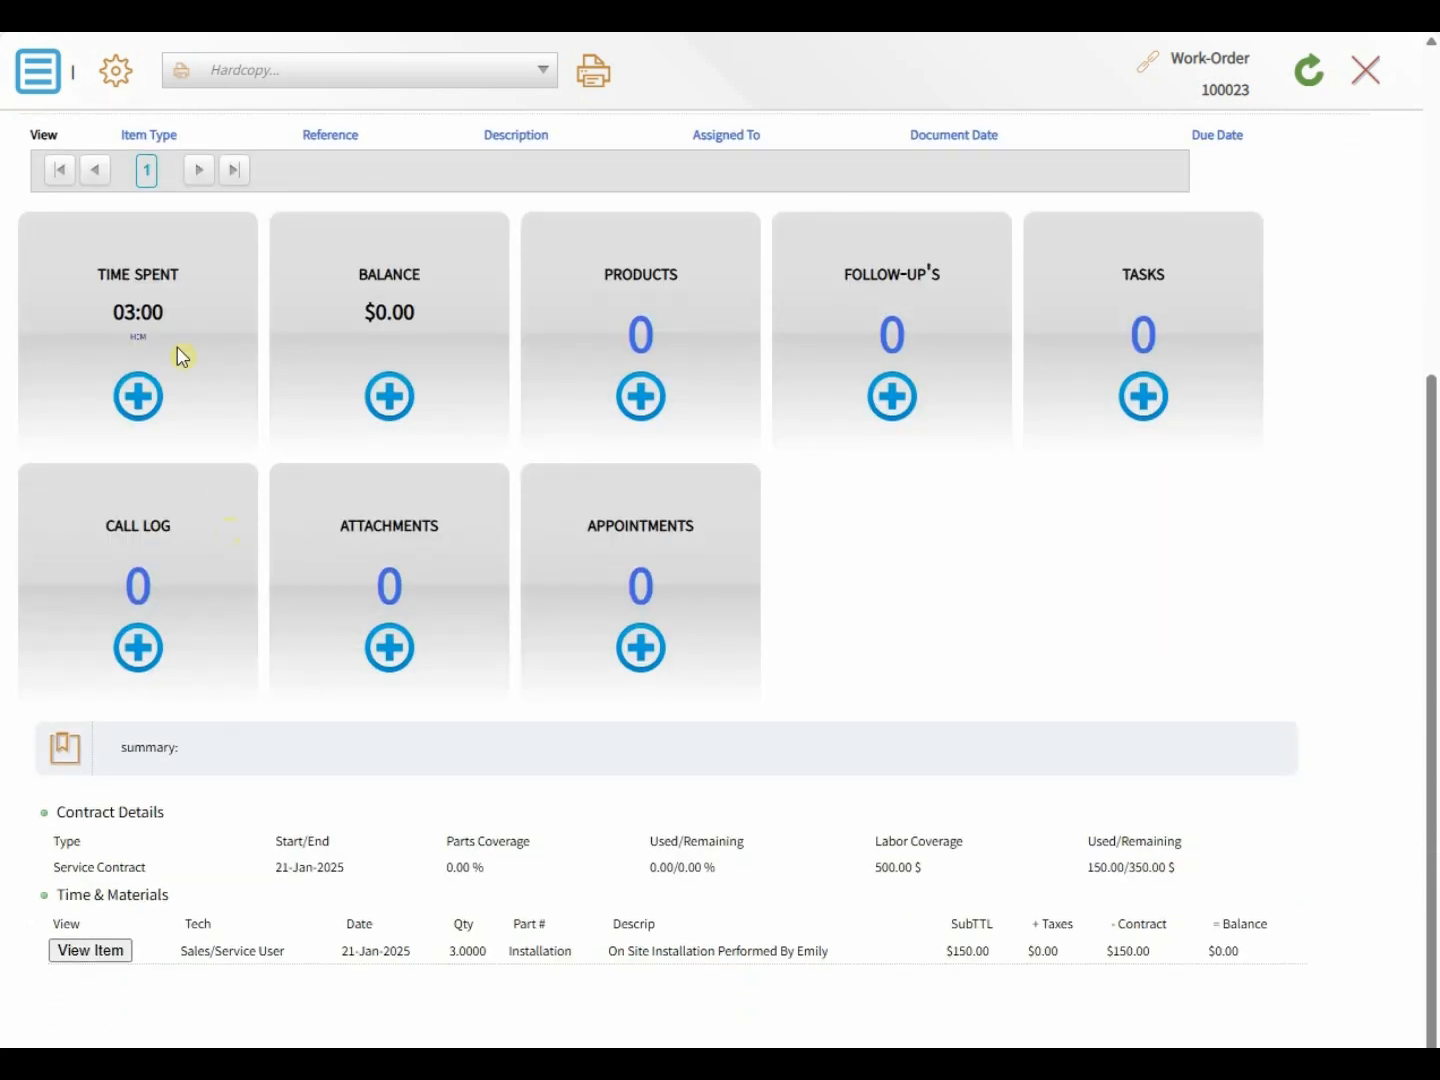
{"action": "left_click_drag", "start_coordinate": [176, 325], "coordinate": [137, 316]}
{"action": "left_click", "coordinate": [206, 322]}
{"action": "left_click_drag", "start_coordinate": [506, 963], "coordinate": [1057, 990]}
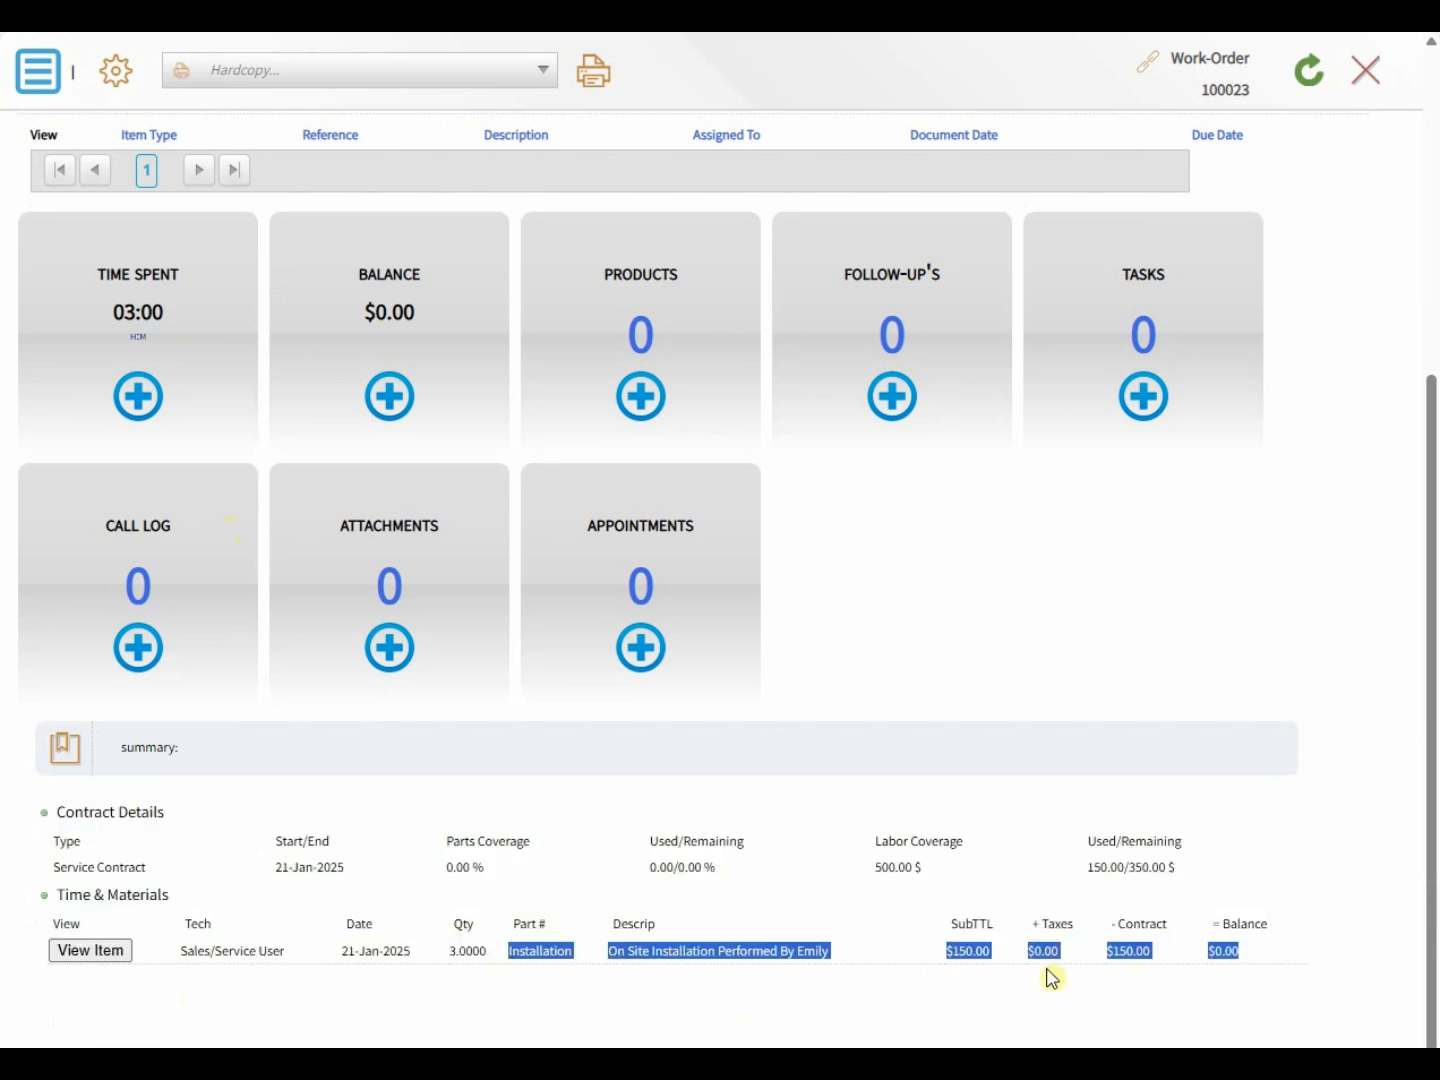
{"action": "left_click", "coordinate": [1050, 994]}
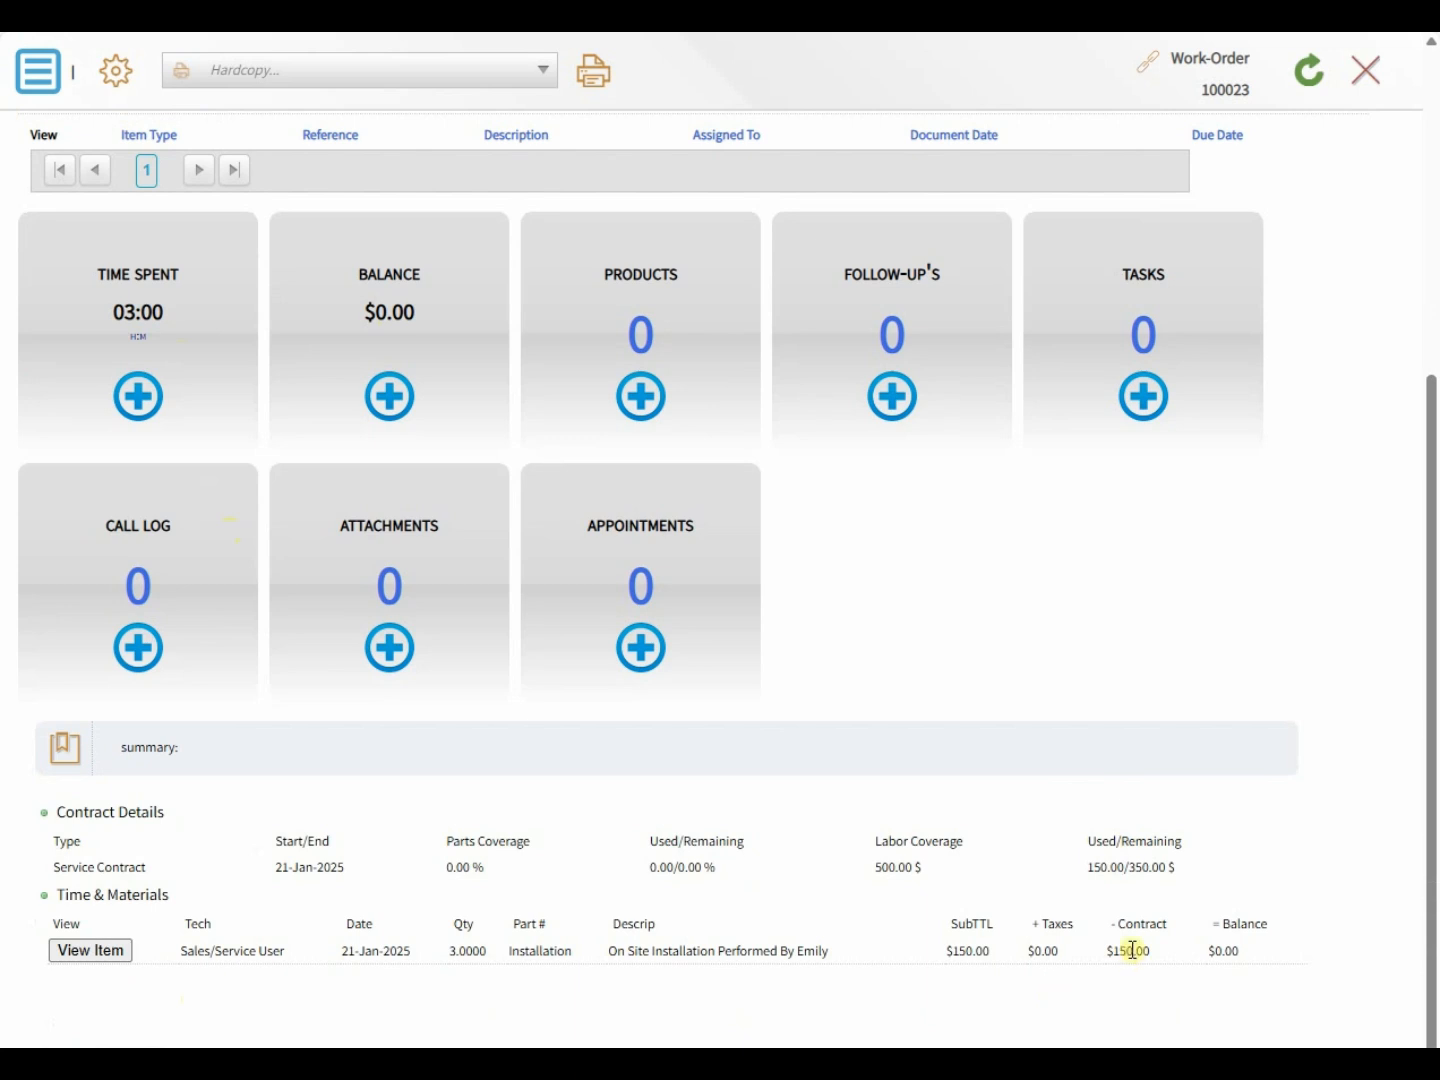
{"action": "left_click_drag", "start_coordinate": [1113, 949], "coordinate": [1203, 967]}
{"action": "left_click", "coordinate": [1250, 957]}
{"action": "double_click", "coordinate": [1100, 842]}
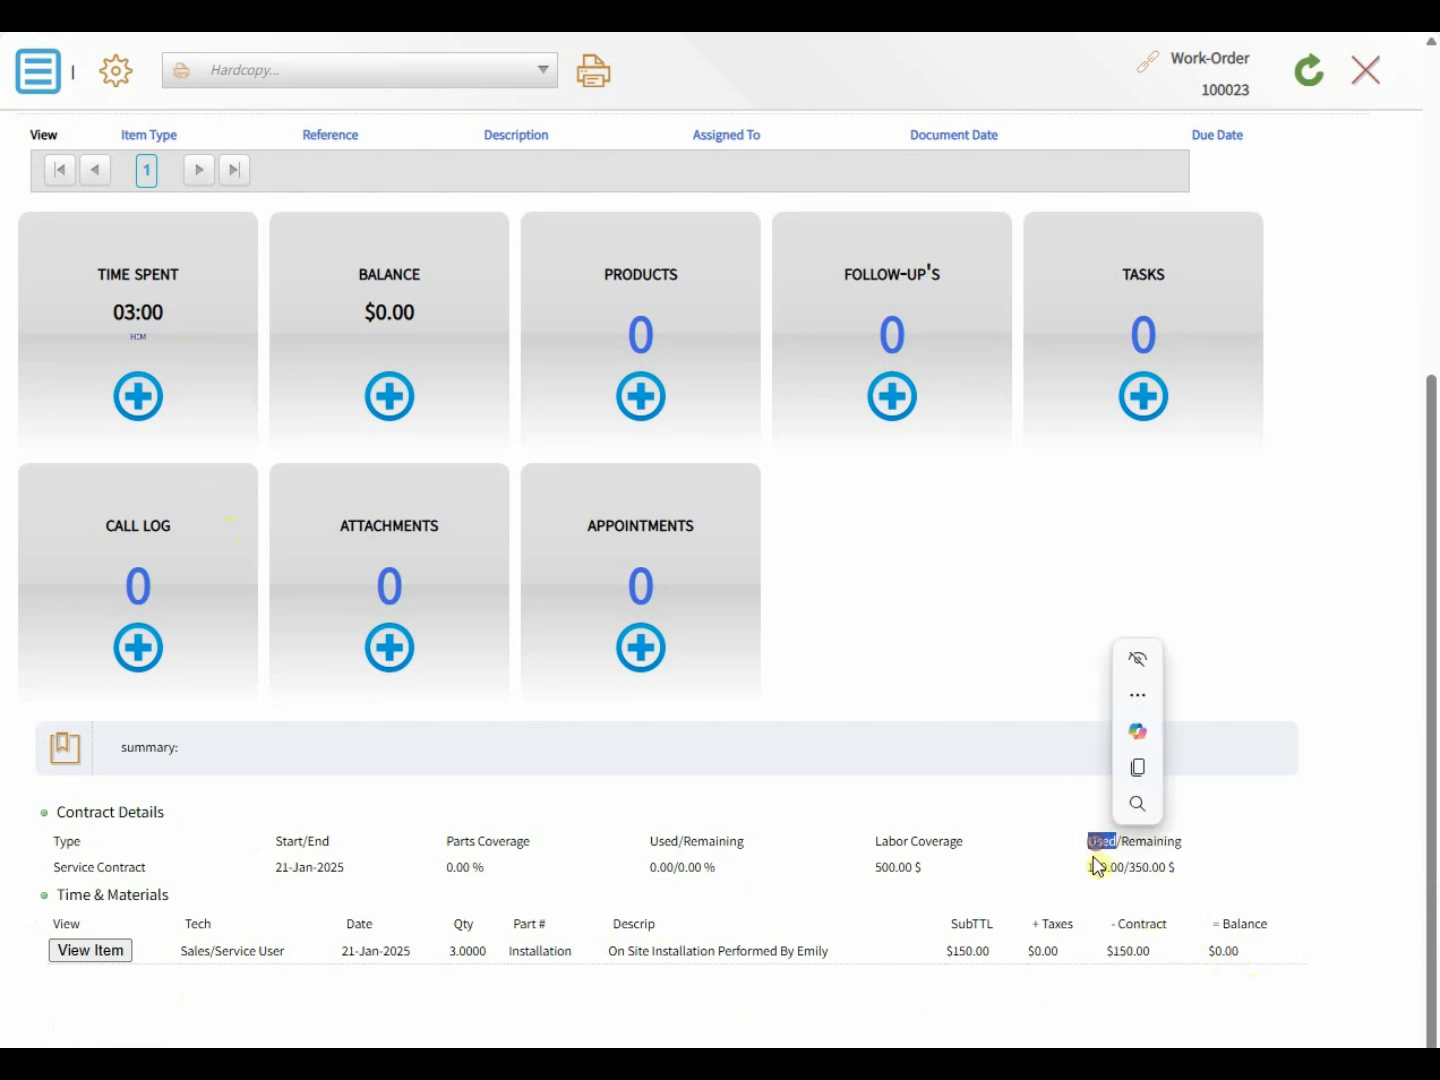
{"action": "left_click", "coordinate": [925, 887]}
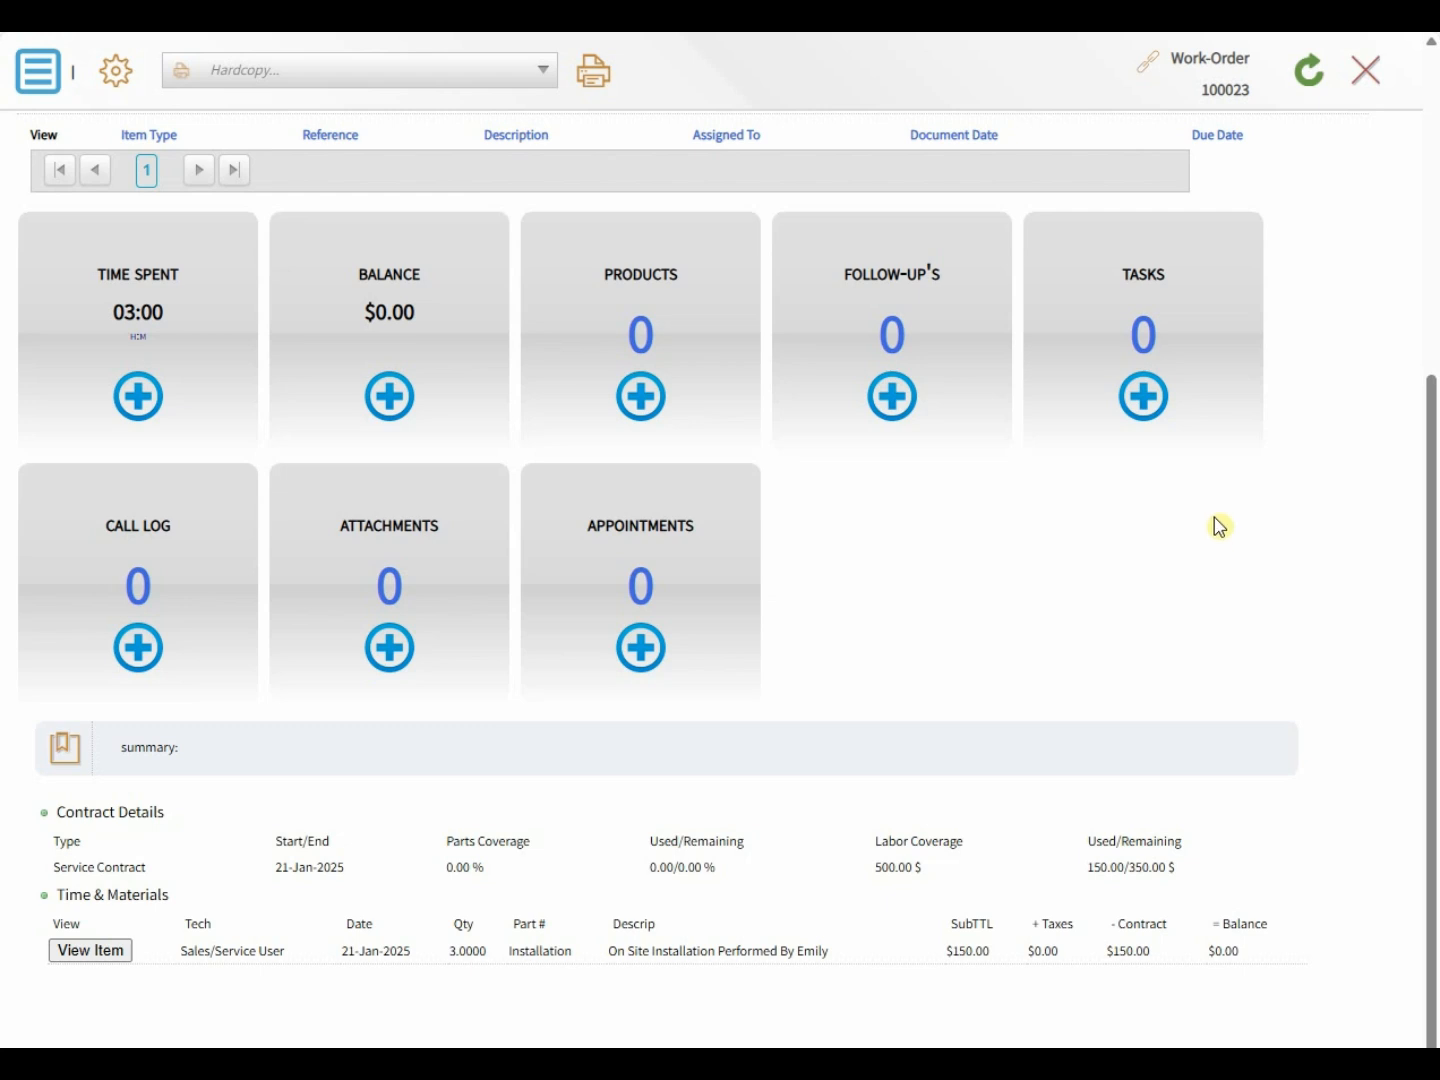
- Close the work order with no additional time spent and the resolution details left blank, and review the closed record
{"action": "scroll", "coordinate": [1219, 522], "scroll_direction": "up", "scroll_amount": 2}
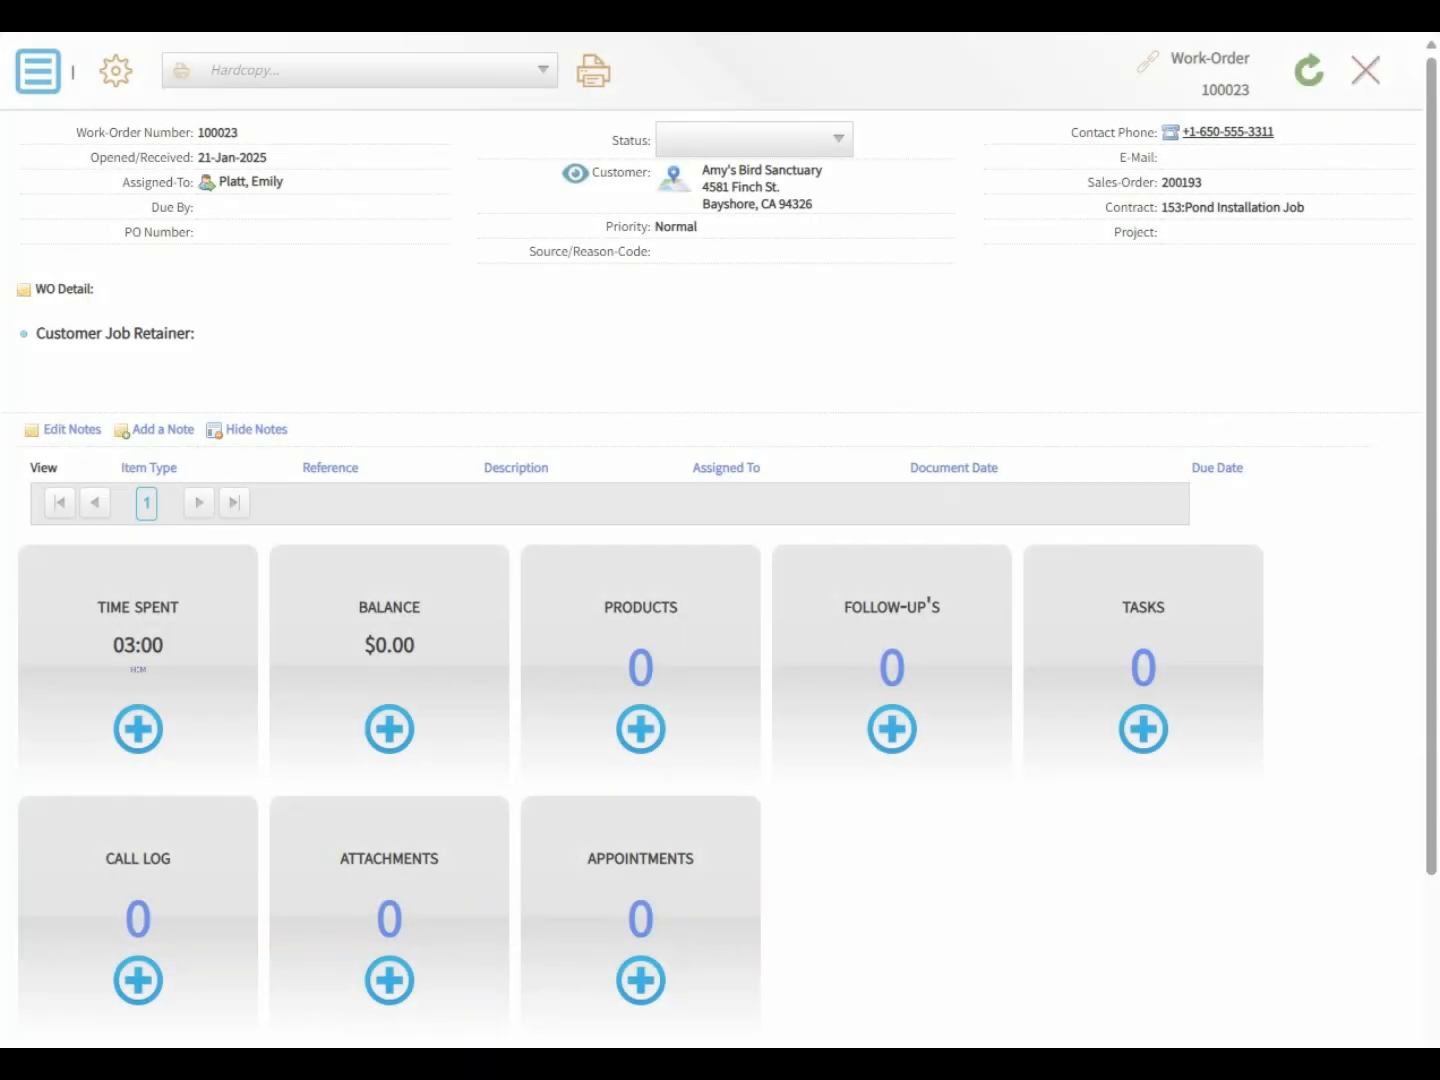
{"action": "left_click", "coordinate": [38, 69]}
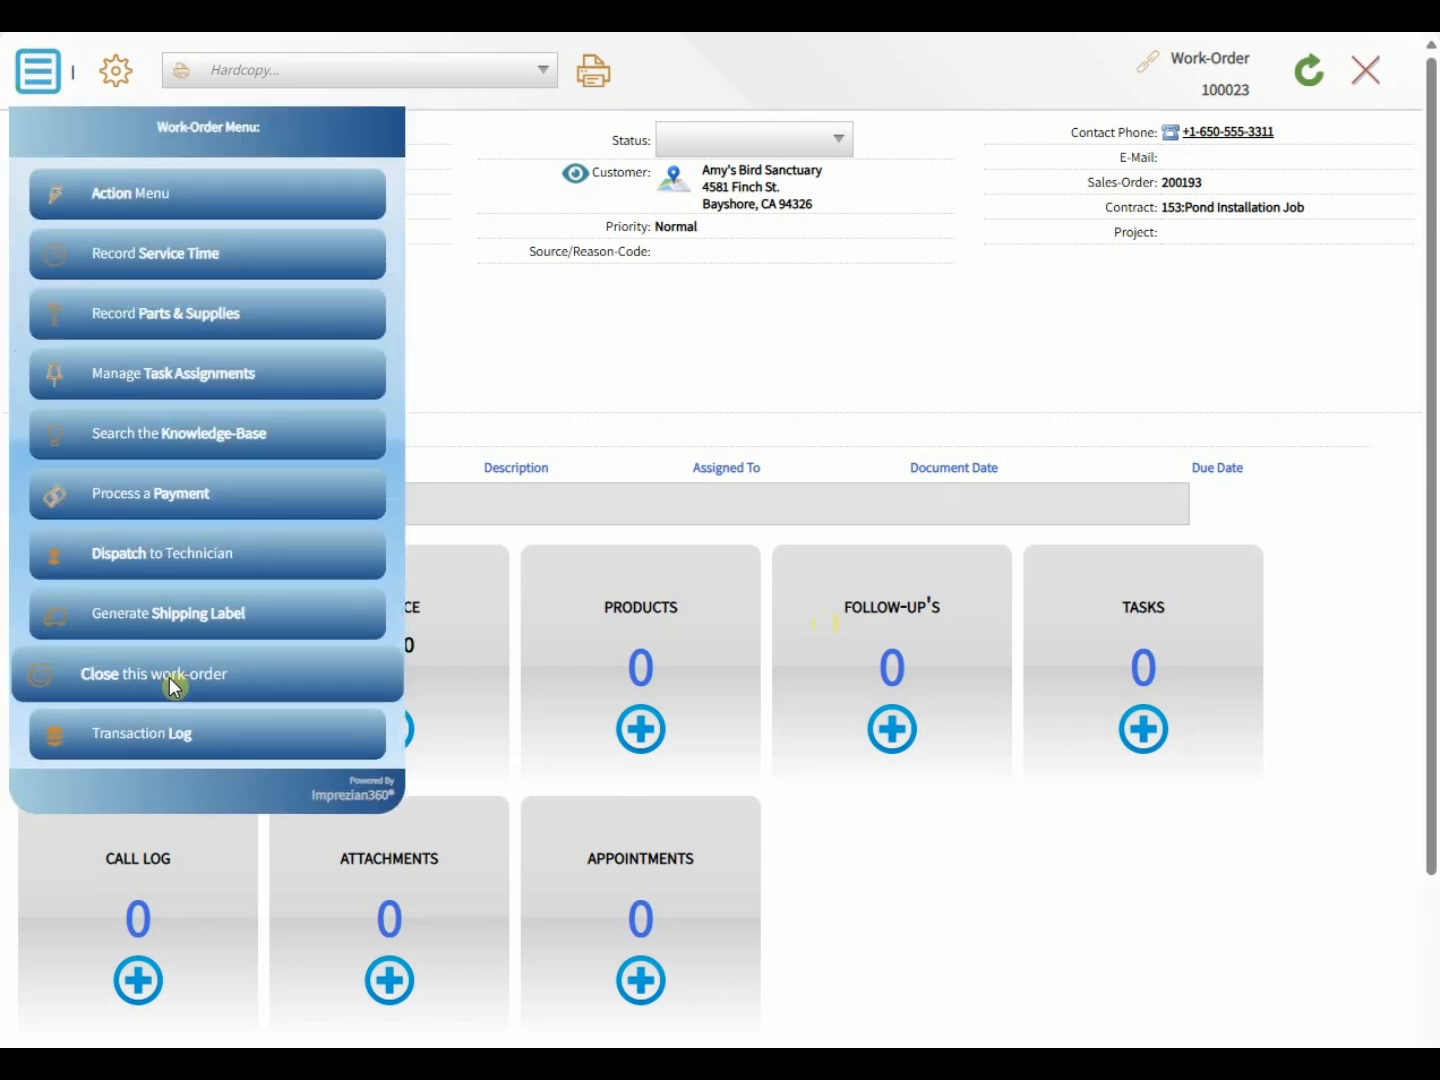
{"action": "left_click", "coordinate": [173, 685]}
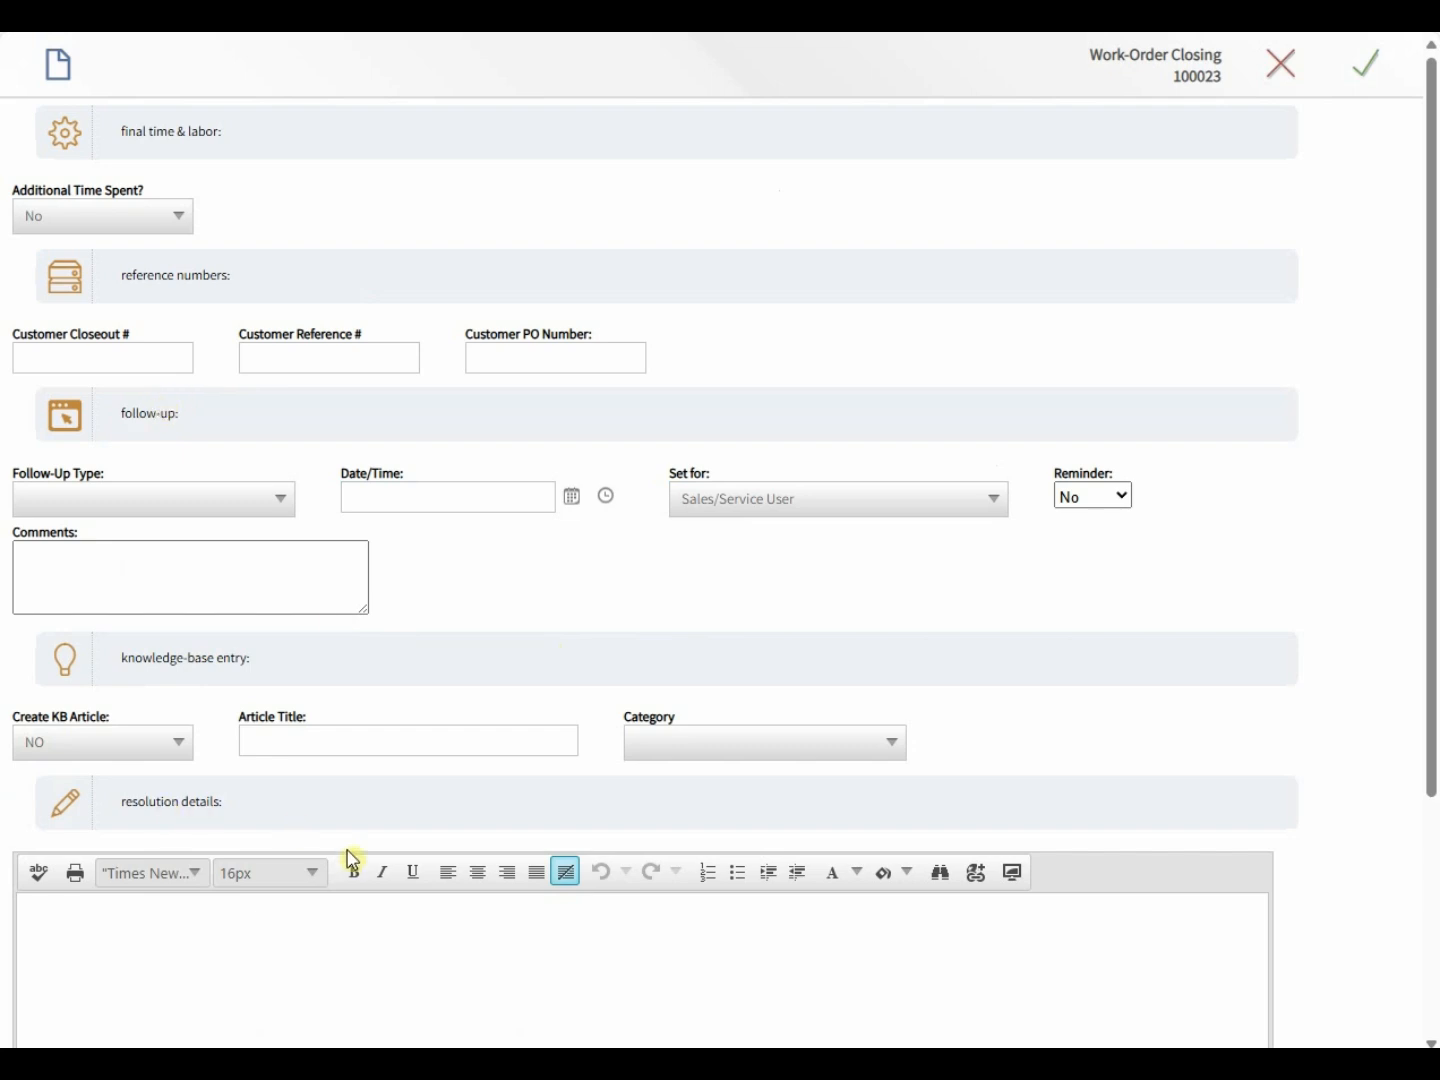
{"action": "scroll", "coordinate": [344, 909], "scroll_direction": "down", "scroll_amount": 3}
{"action": "scroll", "coordinate": [339, 892], "scroll_direction": "up", "scroll_amount": 3}
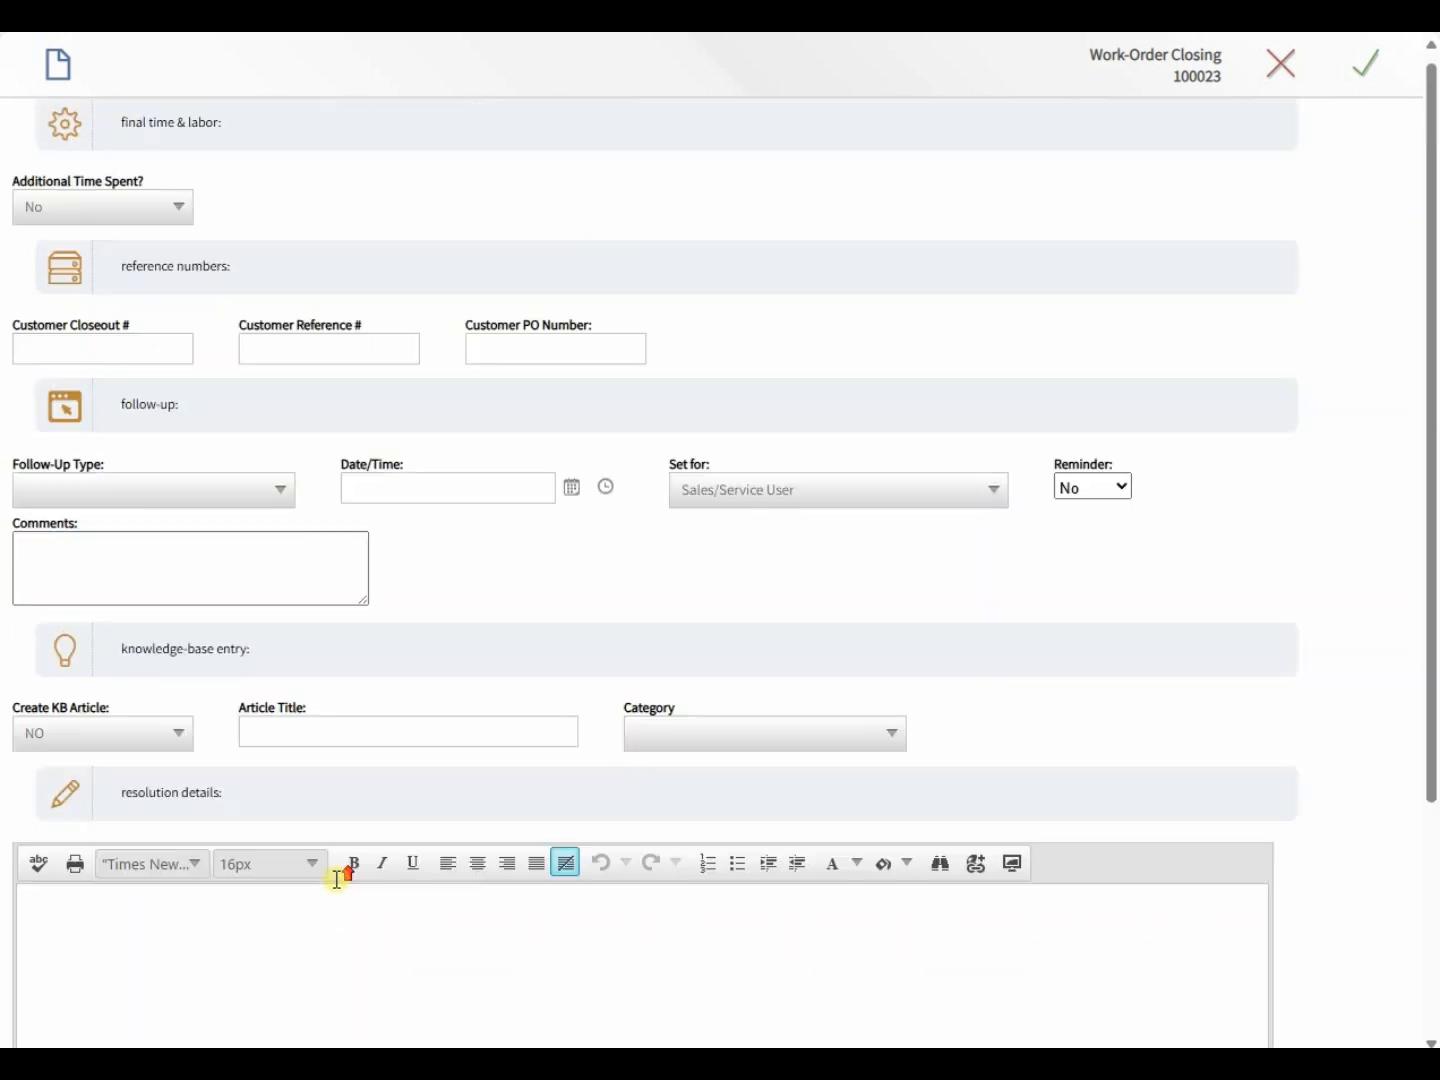
{"action": "left_click", "coordinate": [1380, 67]}
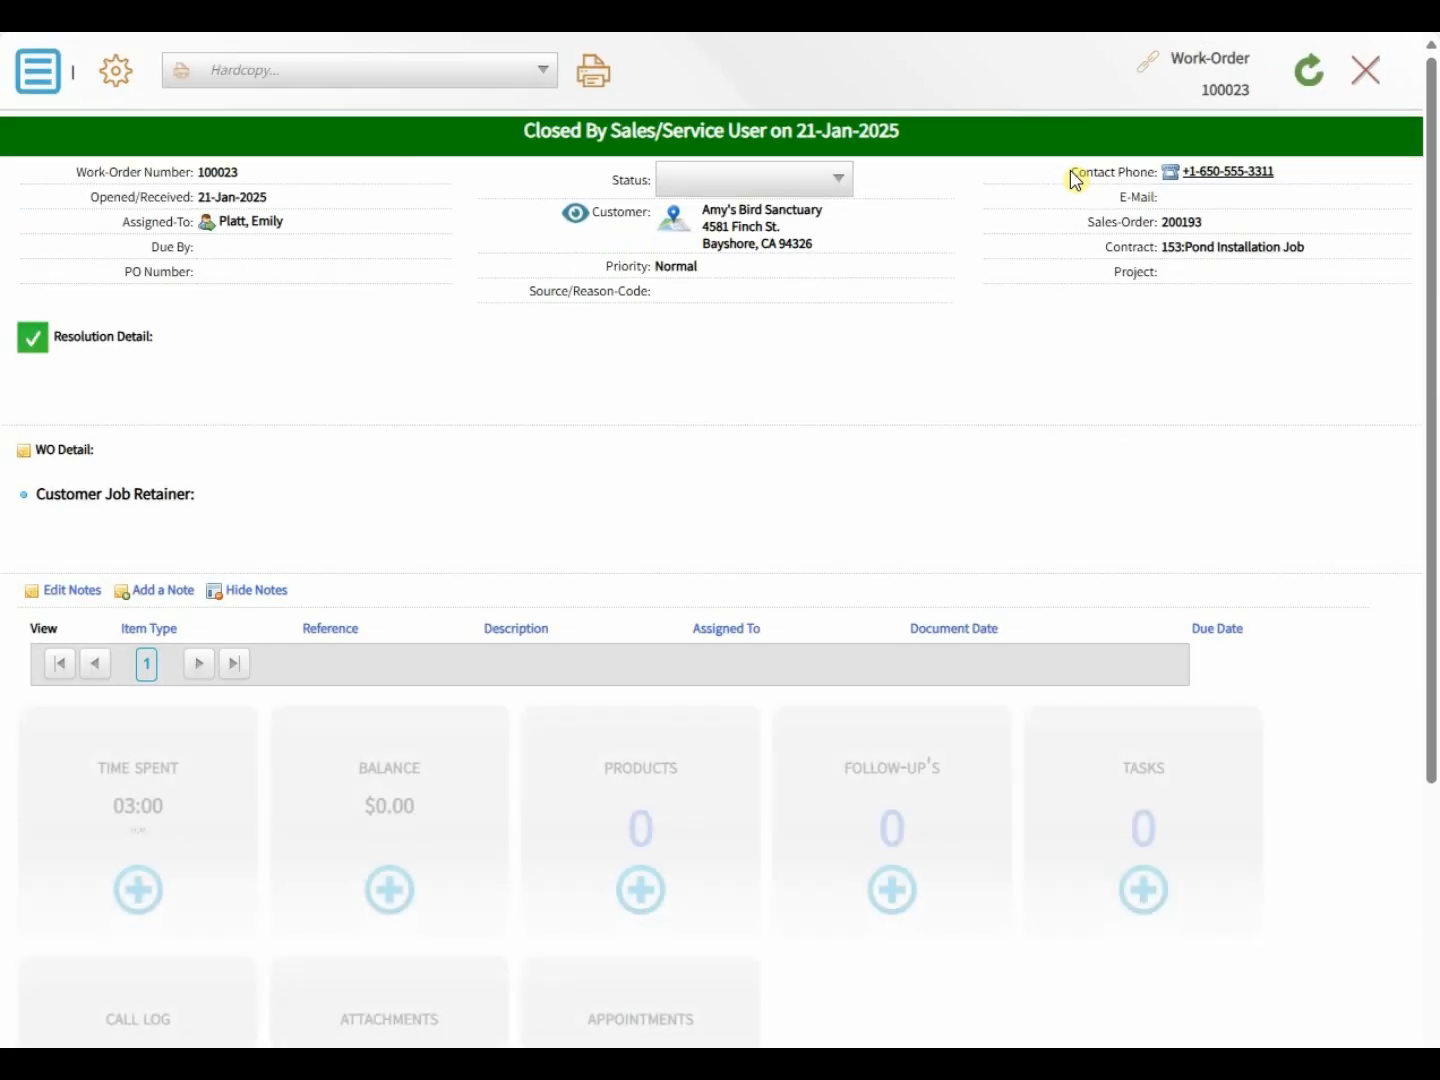
{"action": "scroll", "coordinate": [297, 878], "scroll_direction": "down", "scroll_amount": 1}
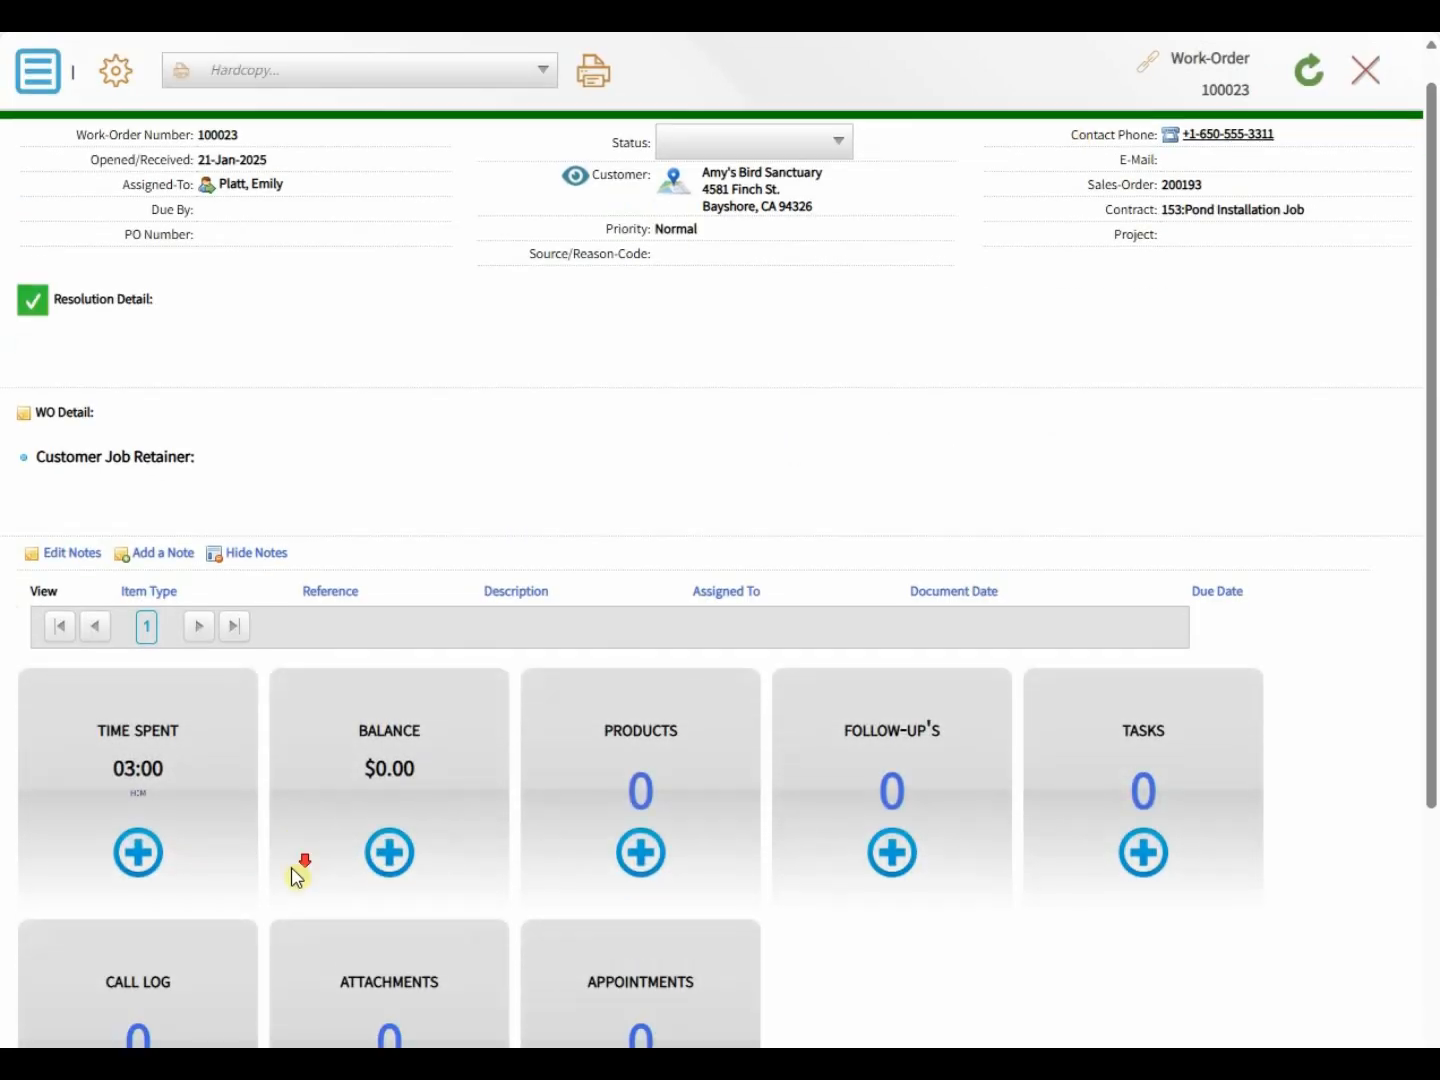
{"action": "scroll", "coordinate": [297, 878], "scroll_direction": "down", "scroll_amount": 4}
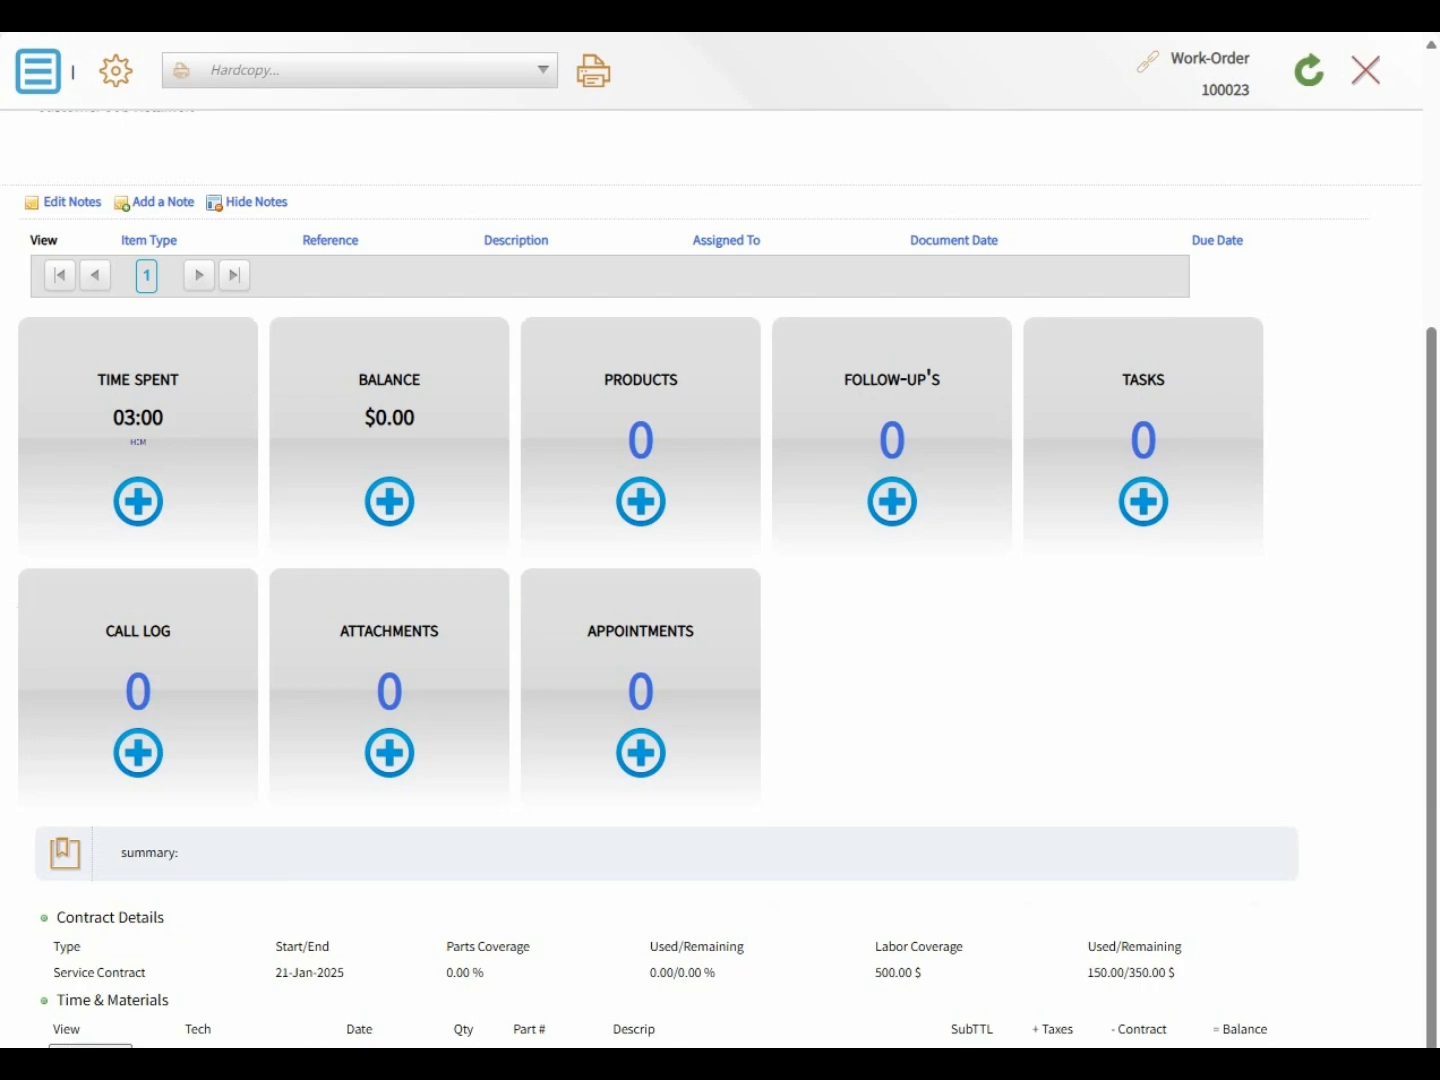
- Switch to QuickBooks and open Amy's Bird Sanctuary from the customer list
{"action": "left_click", "coordinate": [141, 987]}
{"action": "mouse_move", "coordinate": [143, 880]}
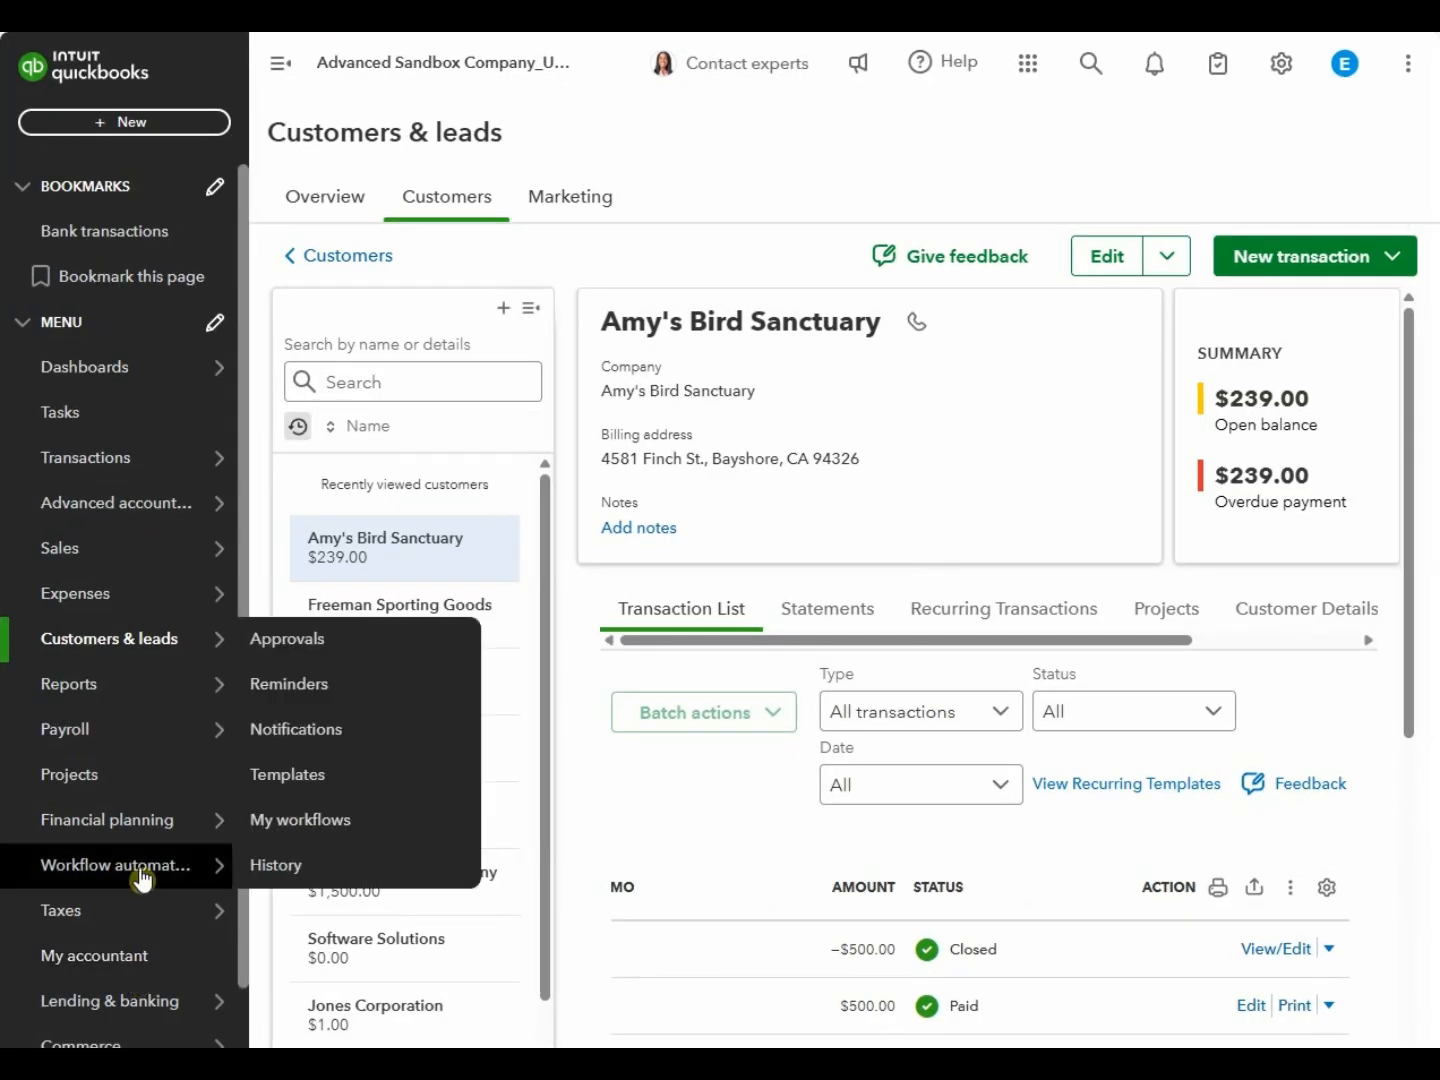
{"action": "mouse_move", "coordinate": [120, 637]}
{"action": "left_click", "coordinate": [292, 685]}
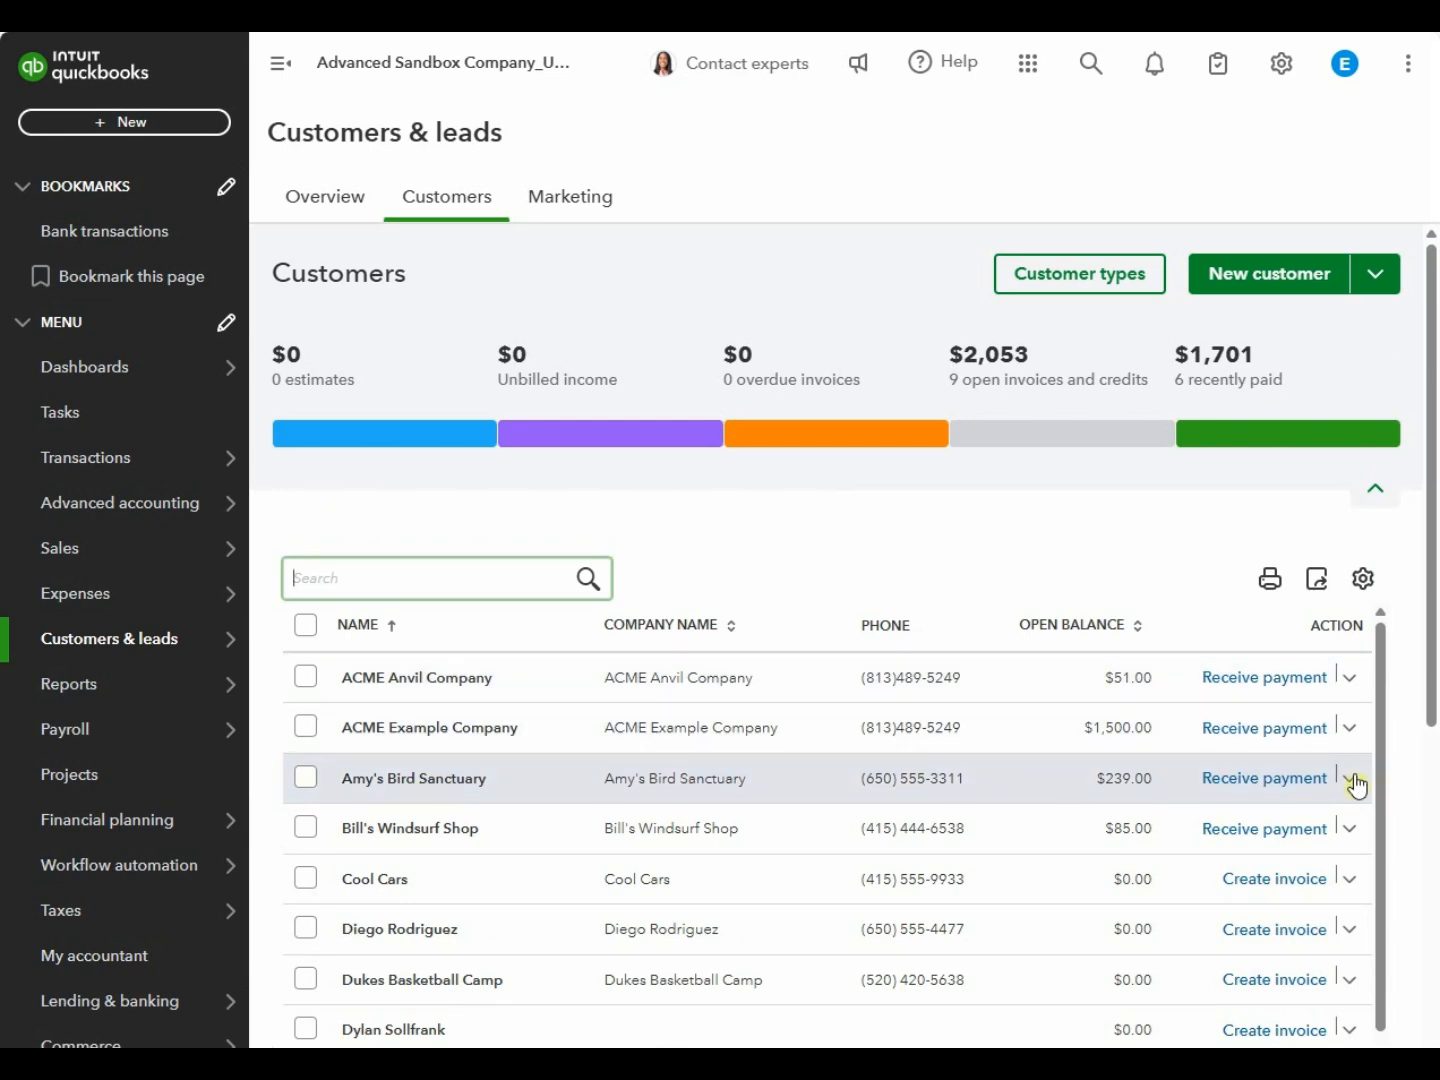
{"action": "left_click", "coordinate": [350, 779]}
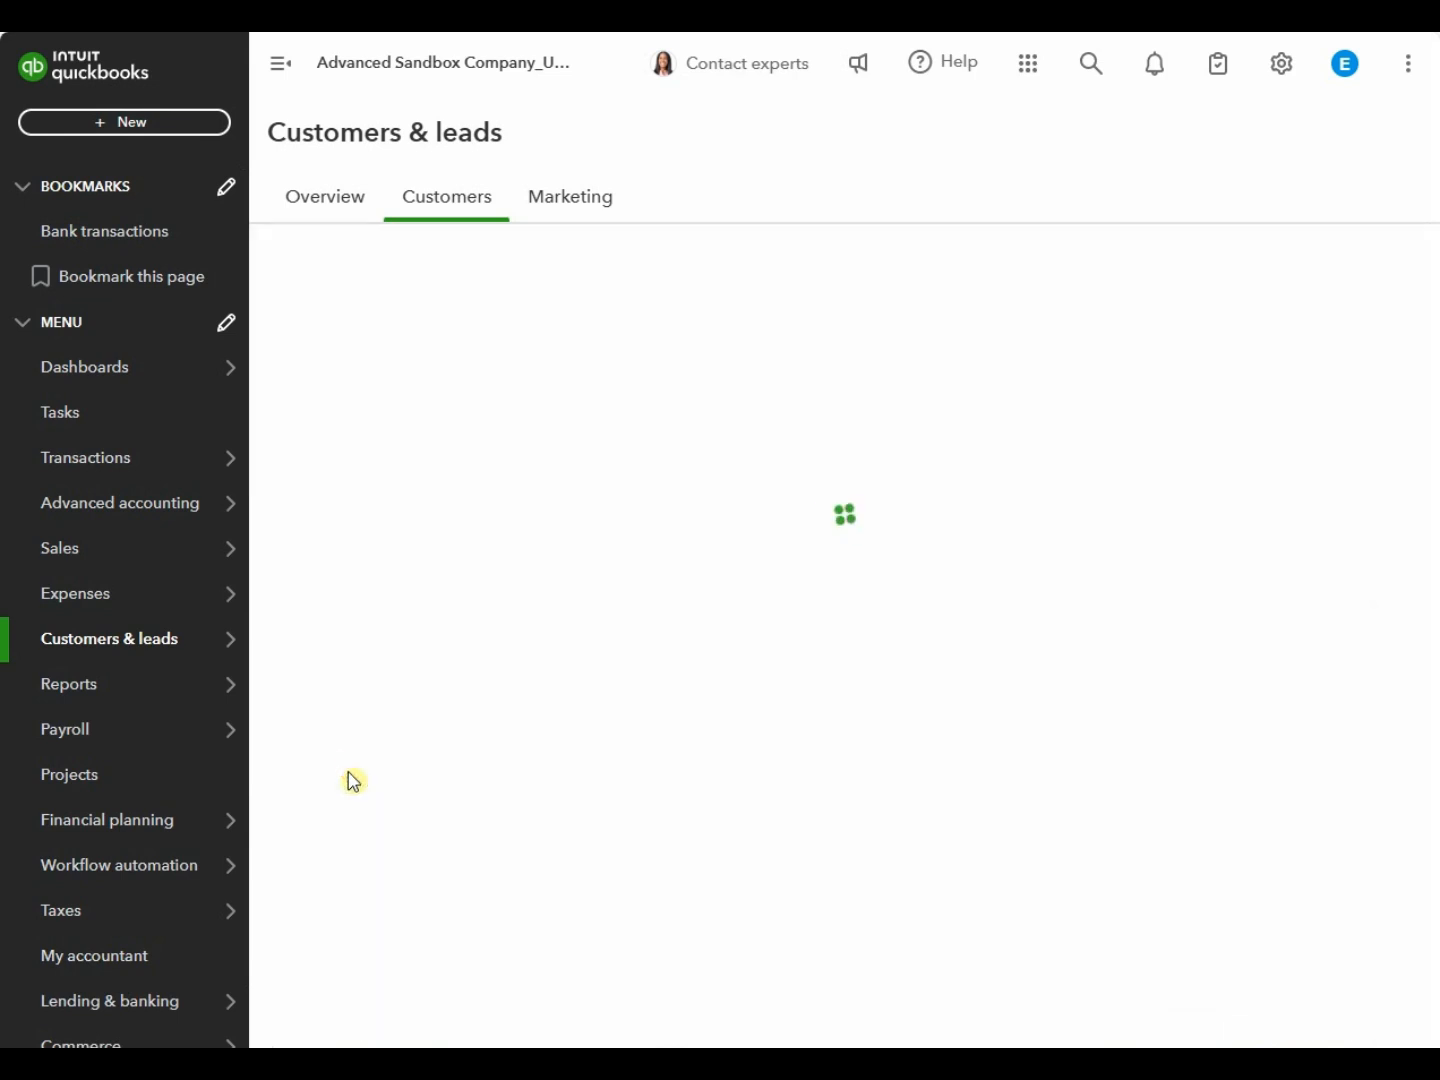
- Open the $0.00 paid invoice from the customer's transaction list and widen its Product/service column
{"action": "scroll", "coordinate": [626, 817], "scroll_direction": "down", "scroll_amount": 3}
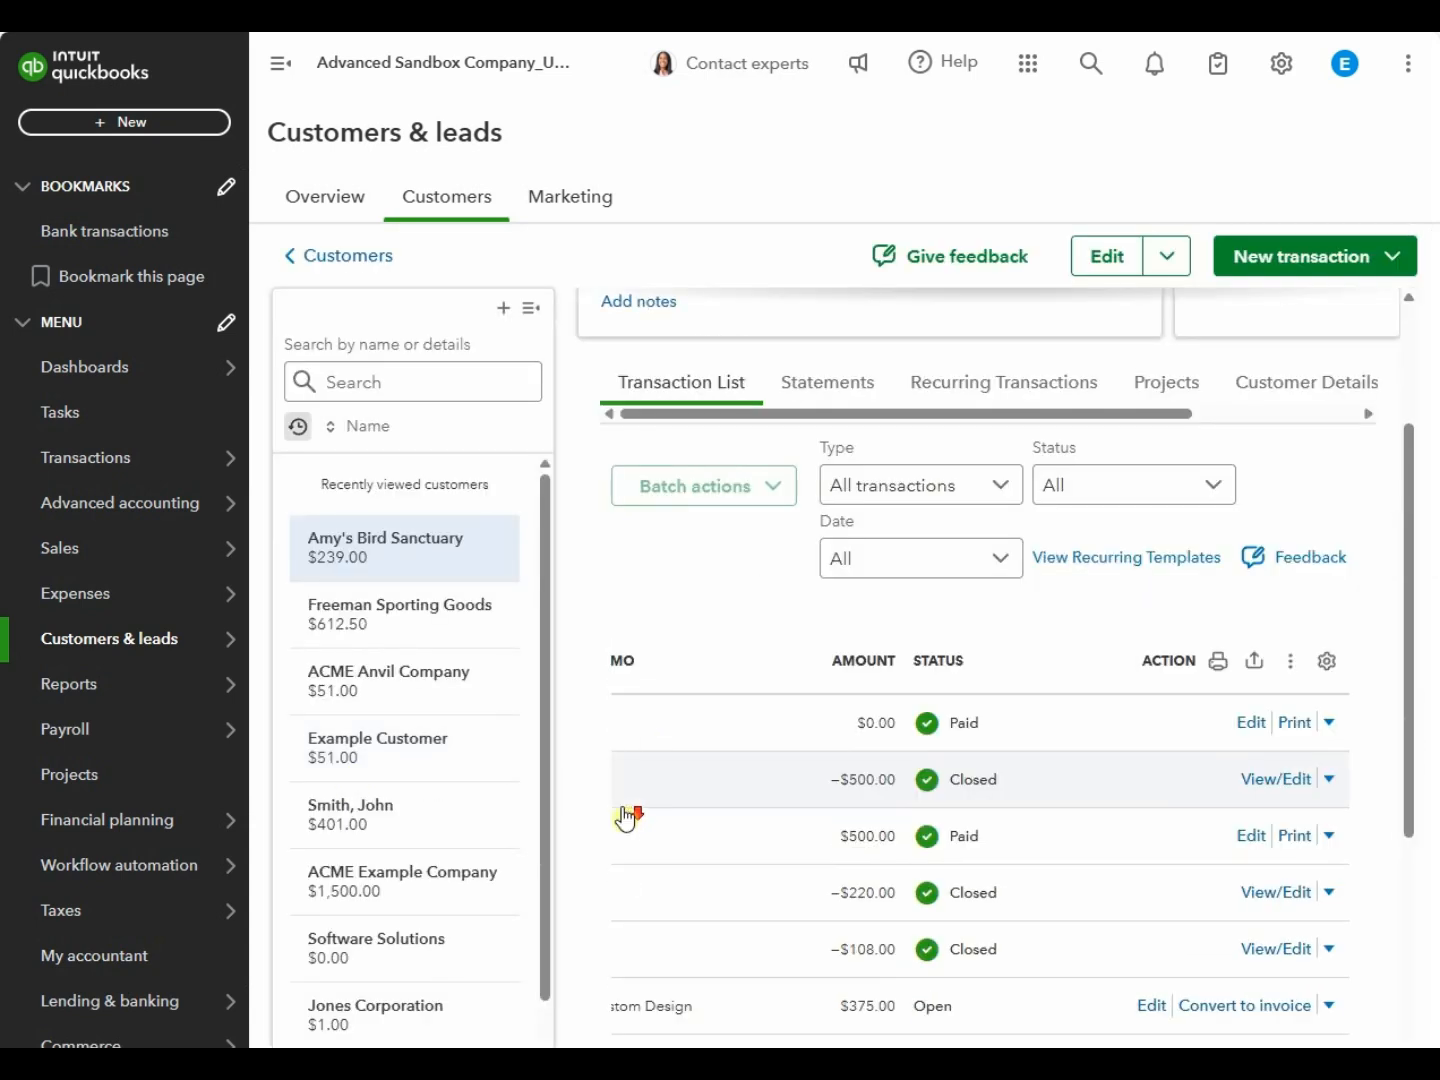
{"action": "left_click", "coordinate": [1245, 724]}
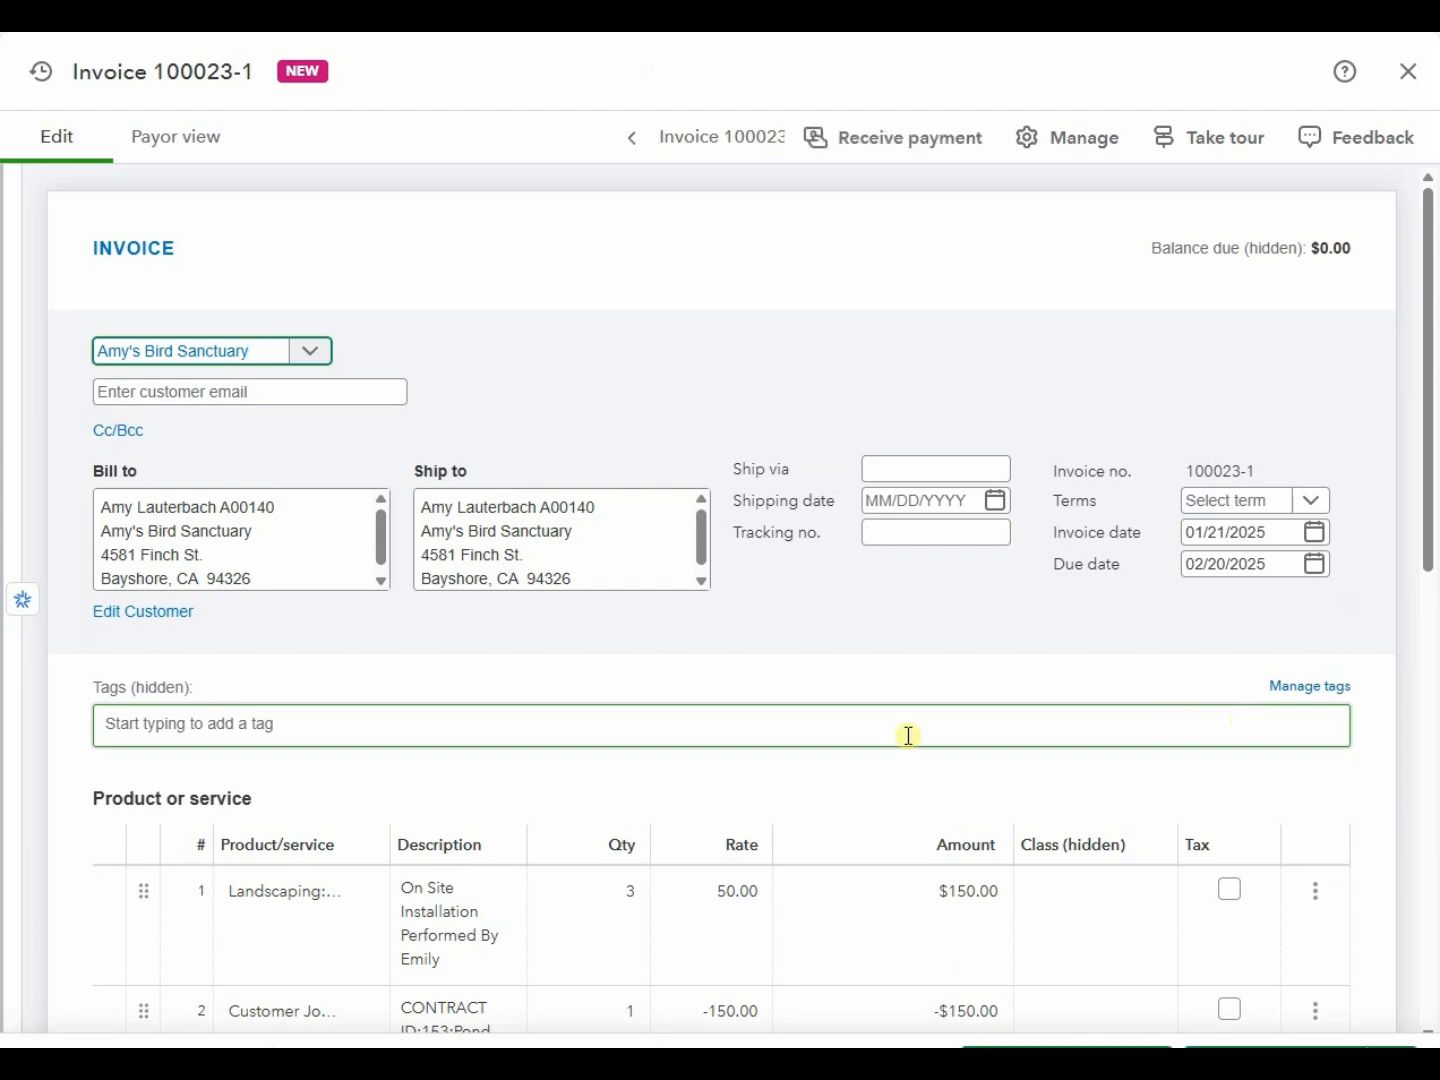
{"action": "scroll", "coordinate": [908, 734], "scroll_direction": "down", "scroll_amount": 3}
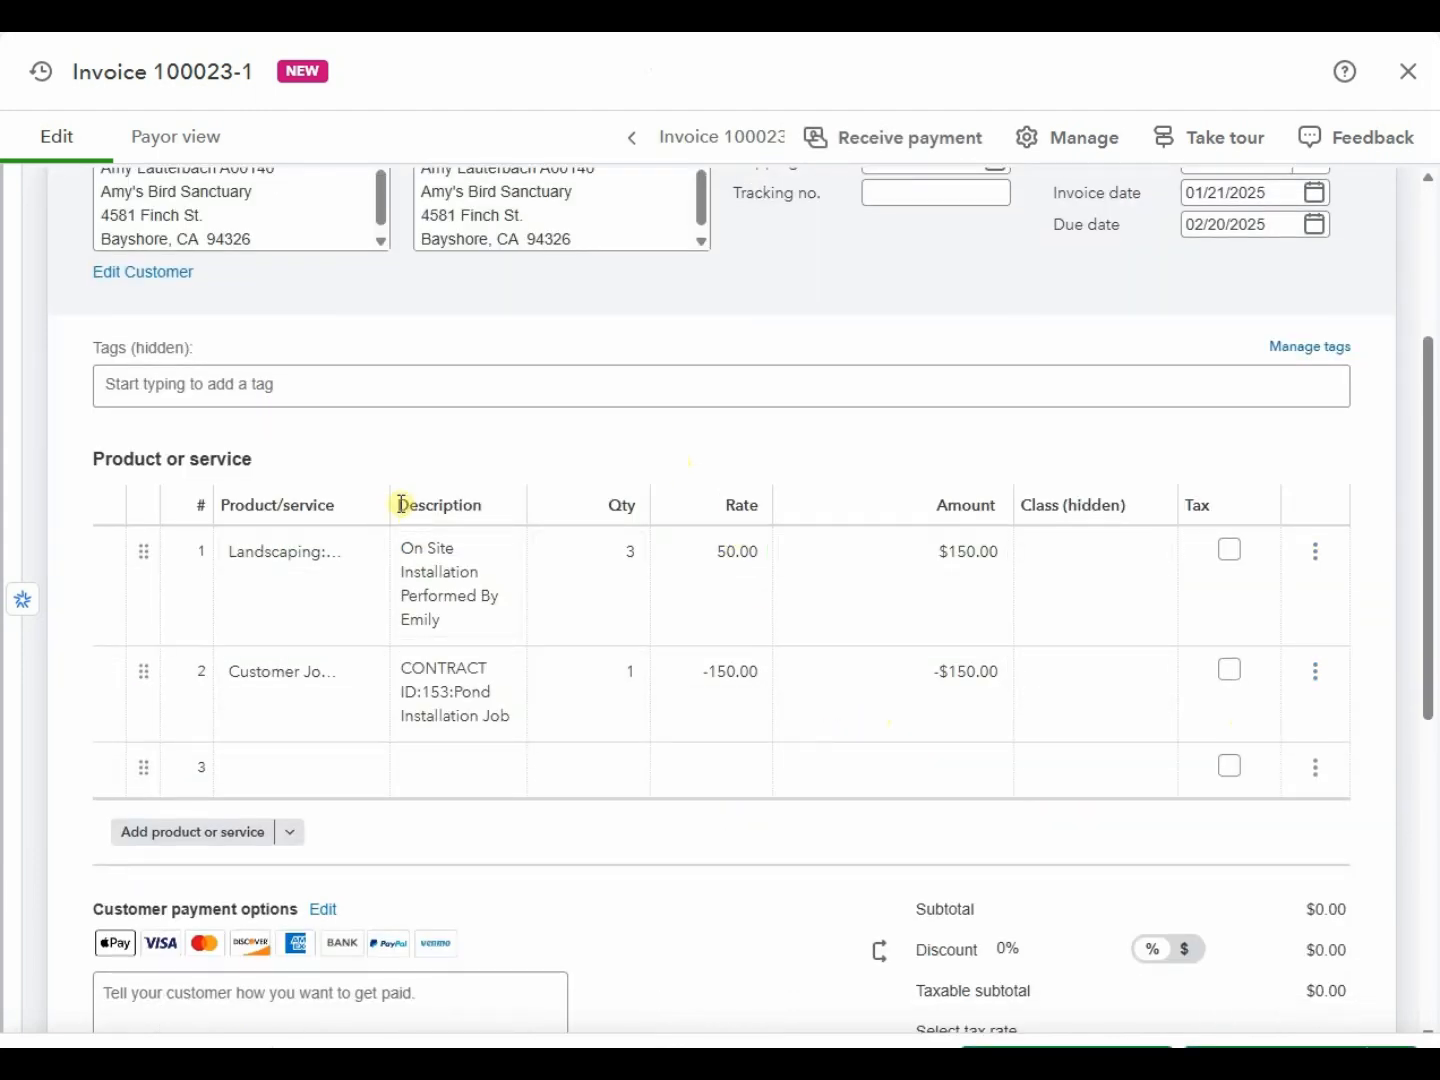
{"action": "left_click_drag", "start_coordinate": [391, 505], "coordinate": [391, 505]}
{"action": "left_click_drag", "start_coordinate": [419, 503], "coordinate": [418, 501]}
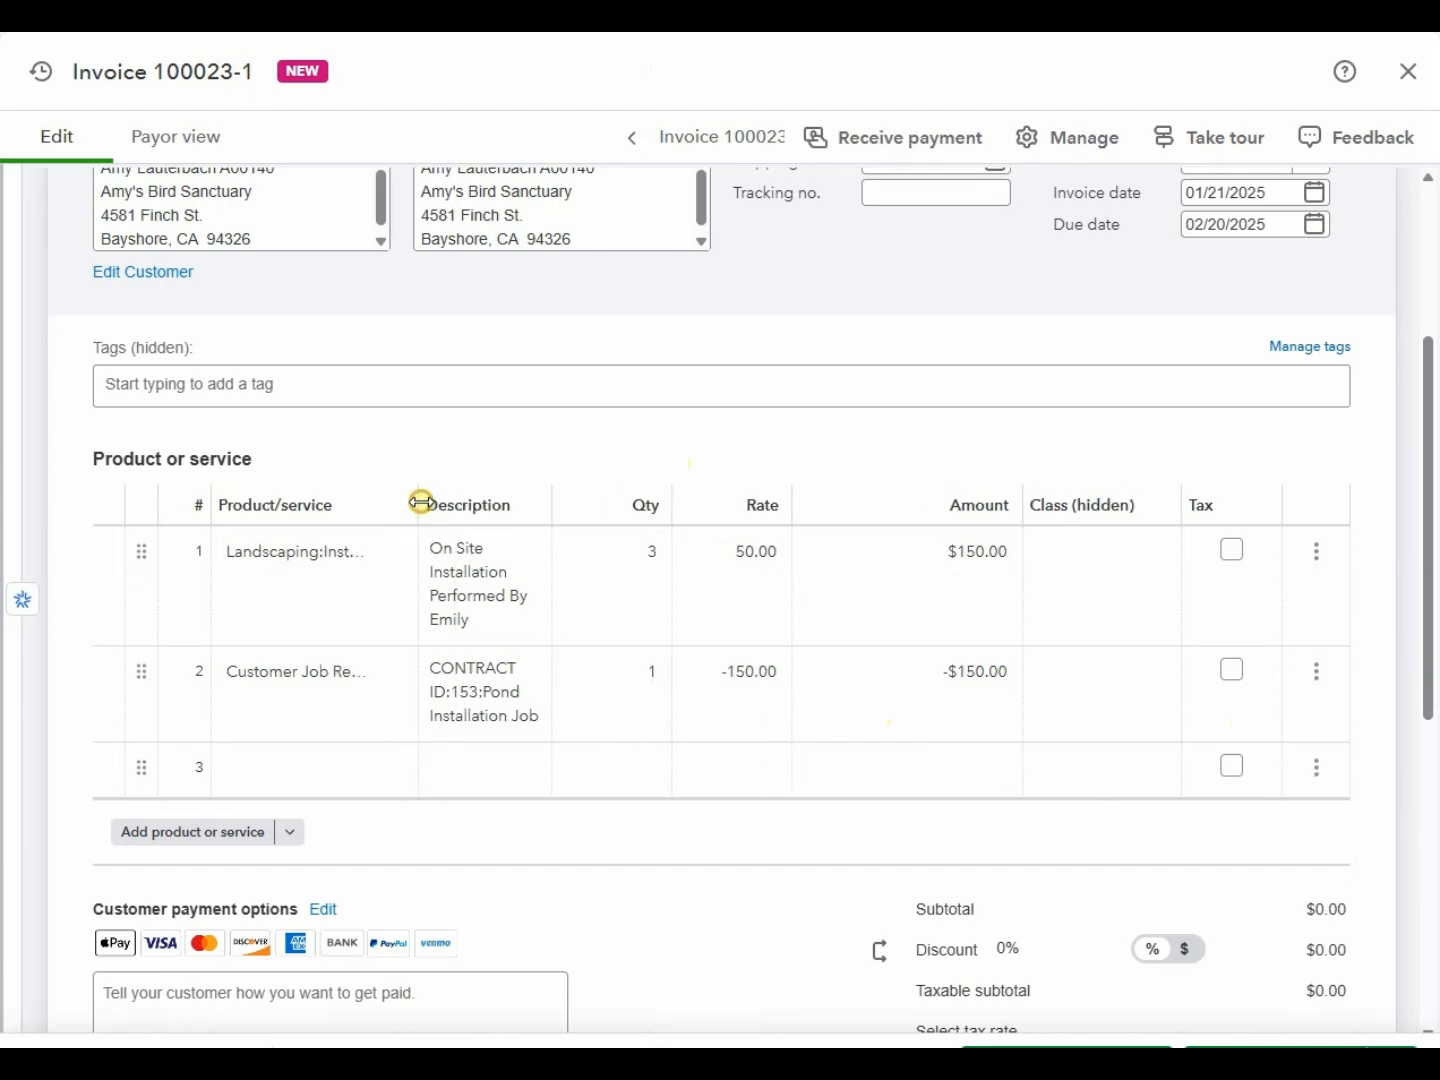
- Examine the invoice's installation line, Customer Job Retainer line and taxable subtotal, then save and close the invoice
{"action": "left_click", "coordinate": [379, 595]}
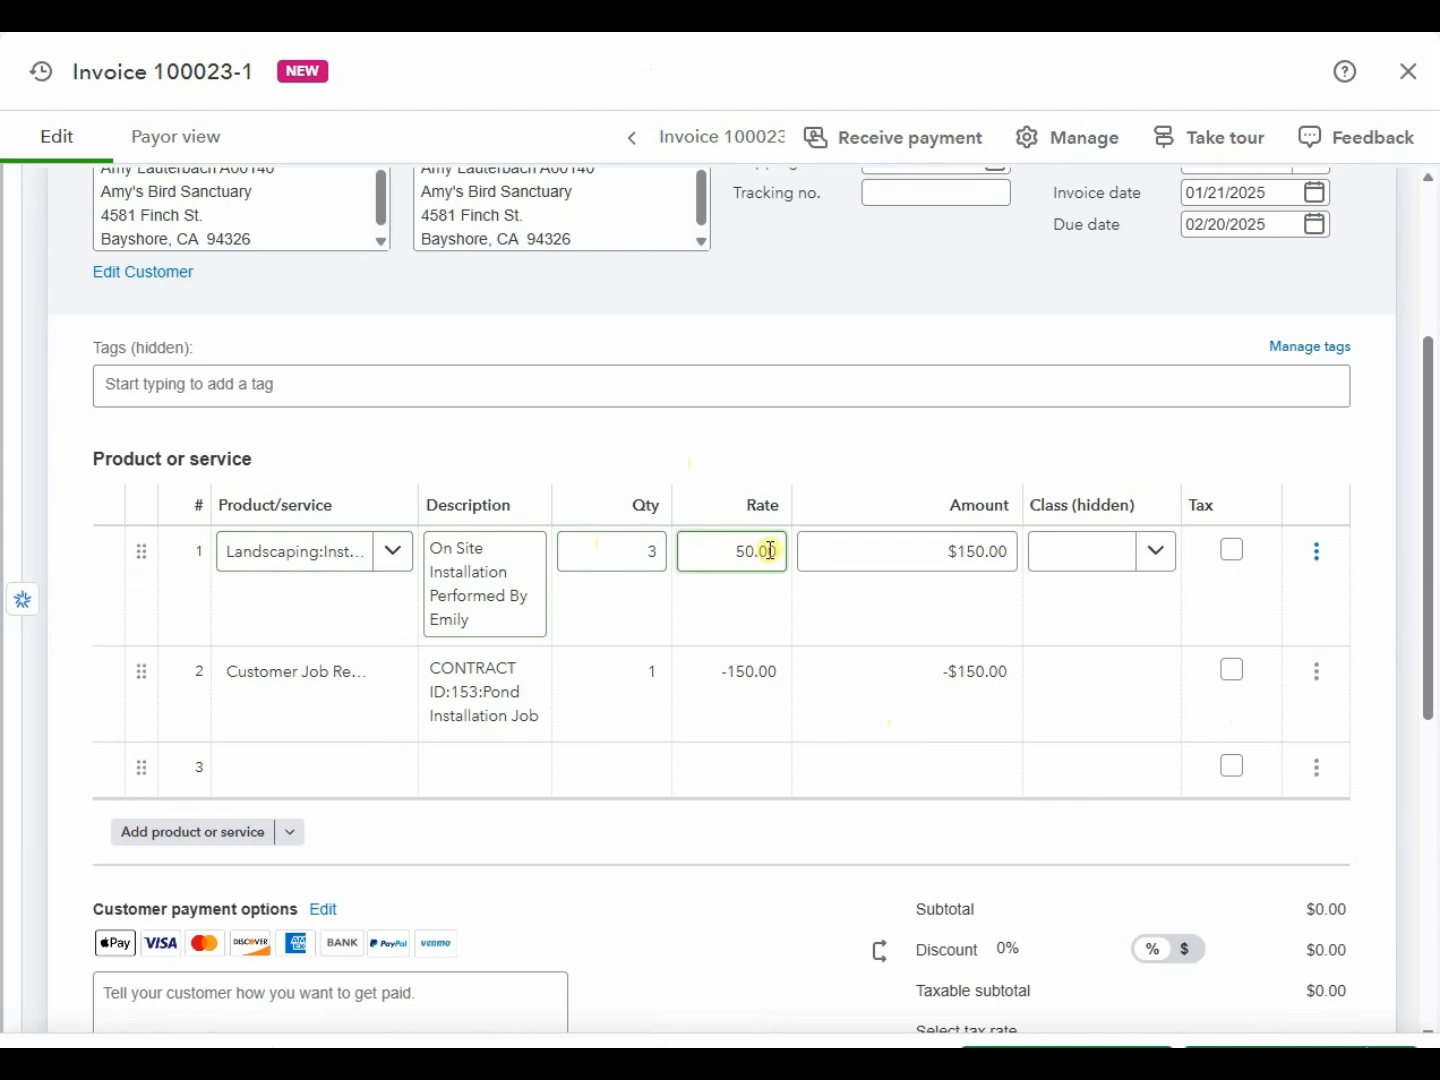
{"action": "left_click", "coordinate": [933, 690]}
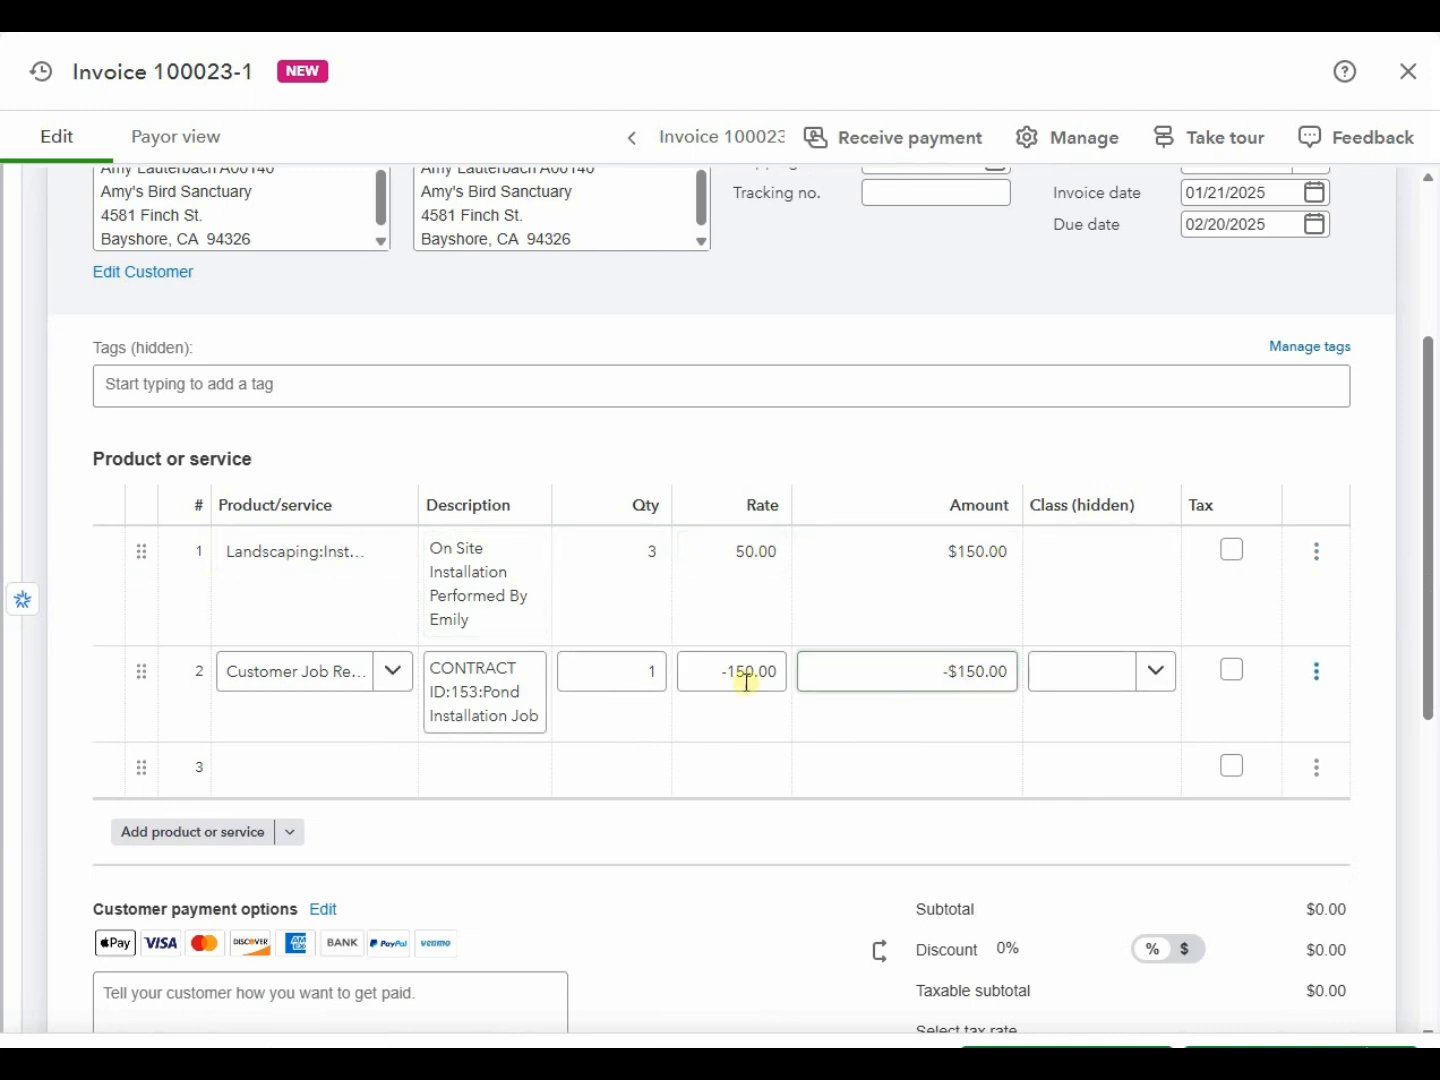
{"action": "left_click", "coordinate": [322, 688]}
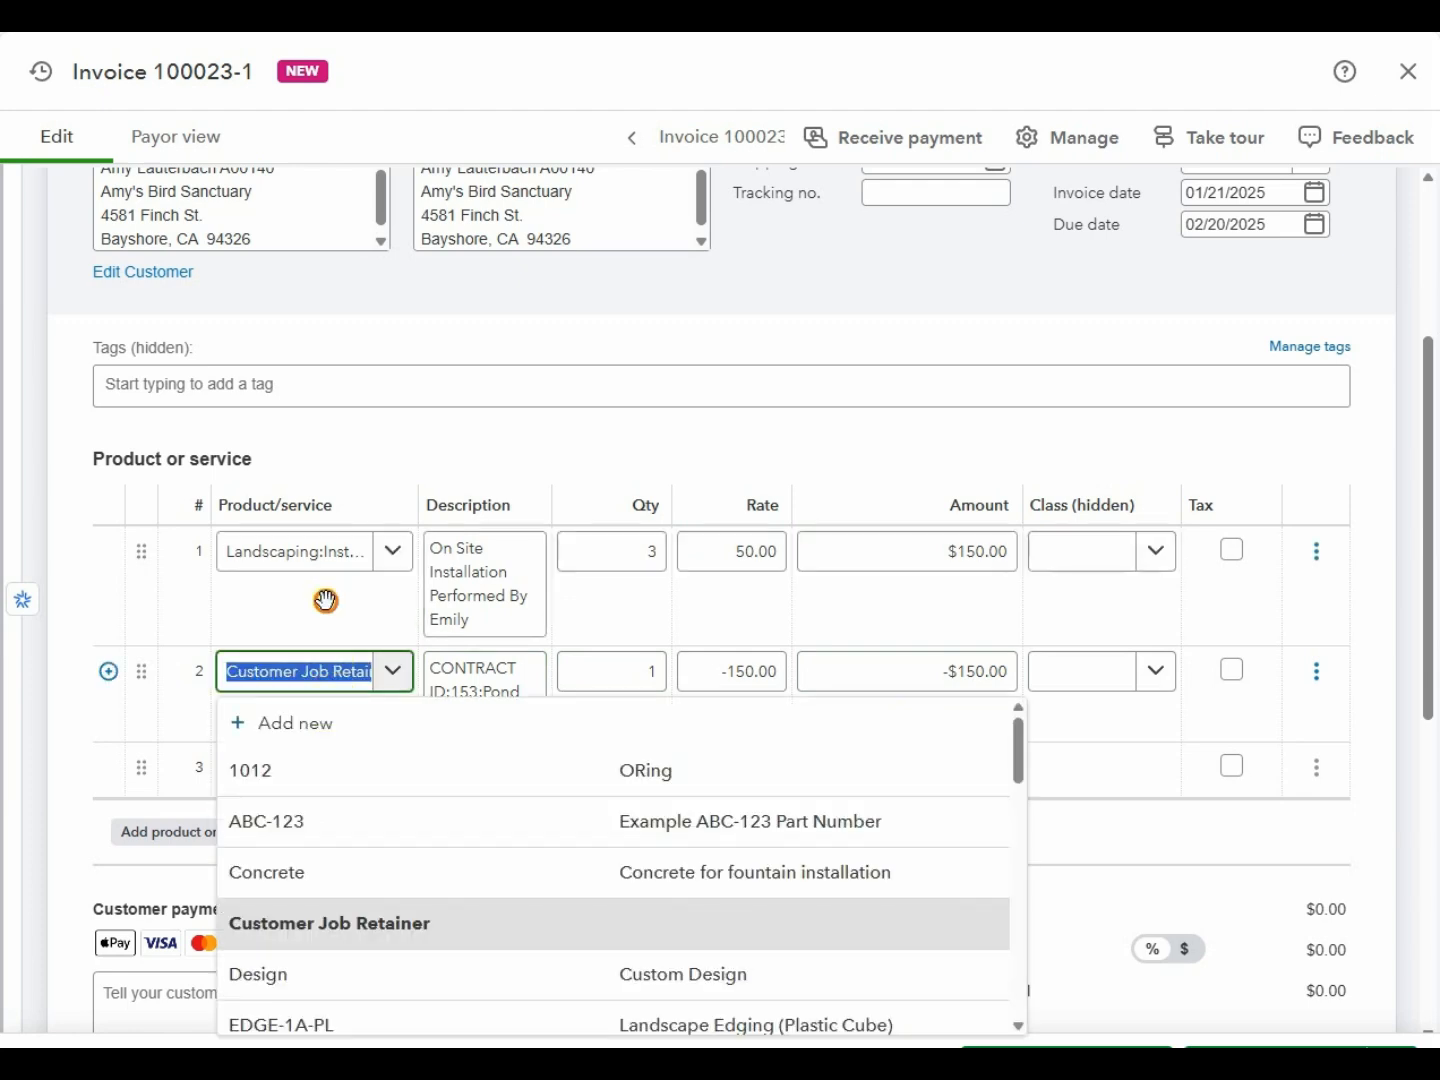
{"action": "left_click", "coordinate": [740, 671]}
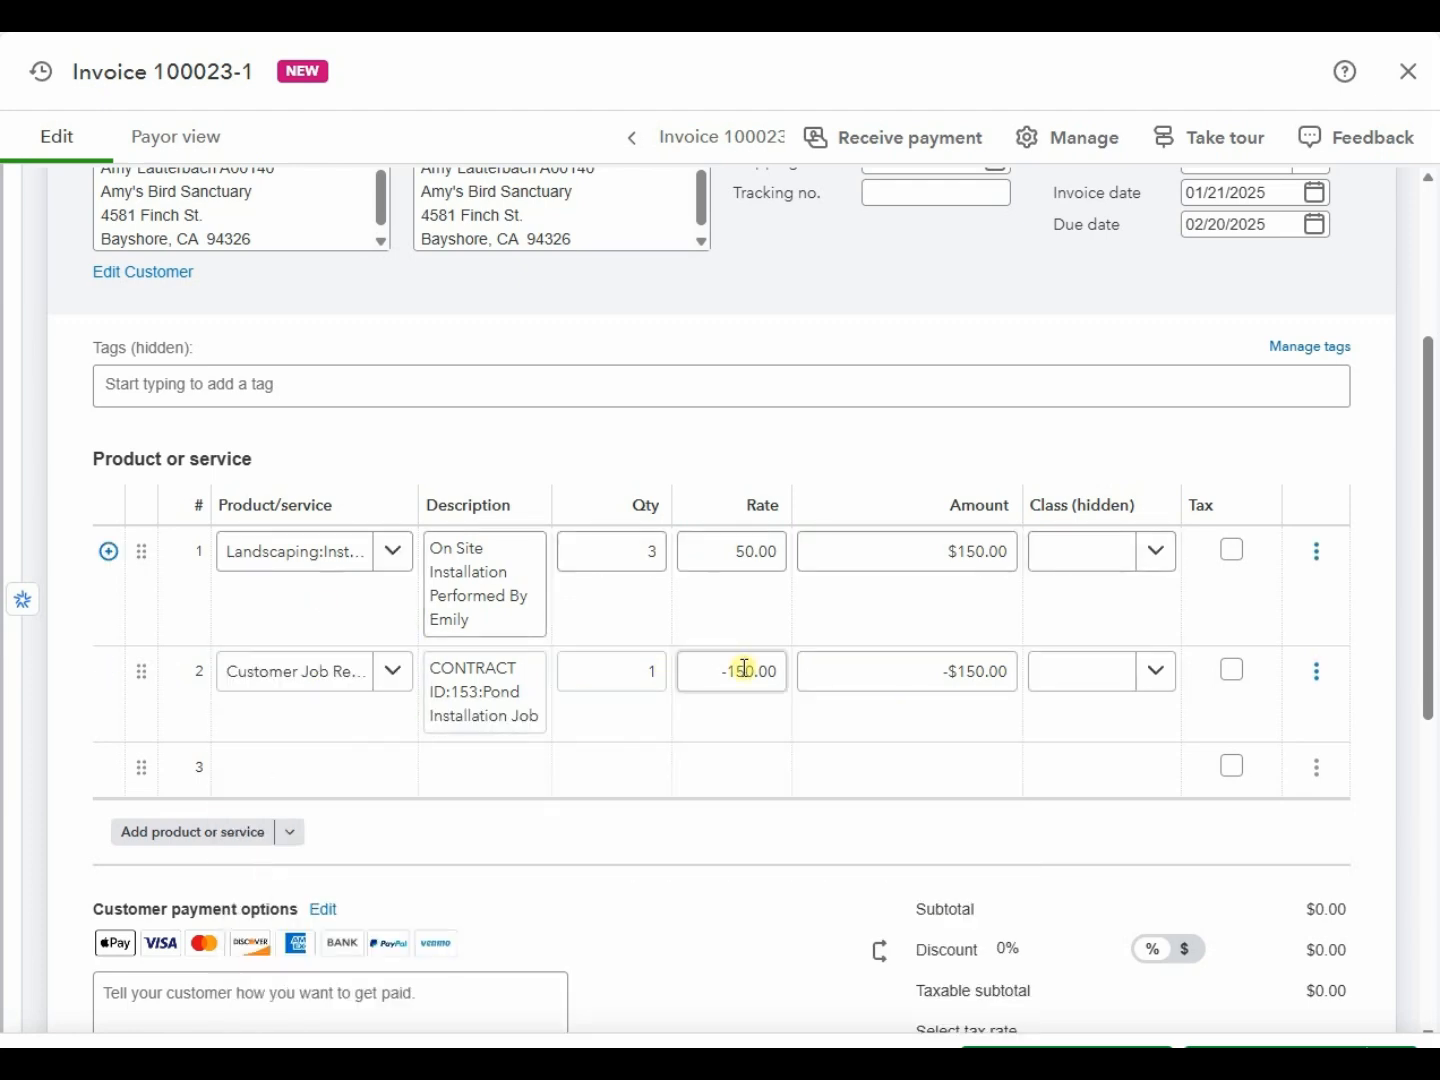
{"action": "left_click", "coordinate": [922, 716]}
{"action": "left_click", "coordinate": [1308, 994]}
{"action": "left_click_drag", "start_coordinate": [1310, 998], "coordinate": [1357, 998]}
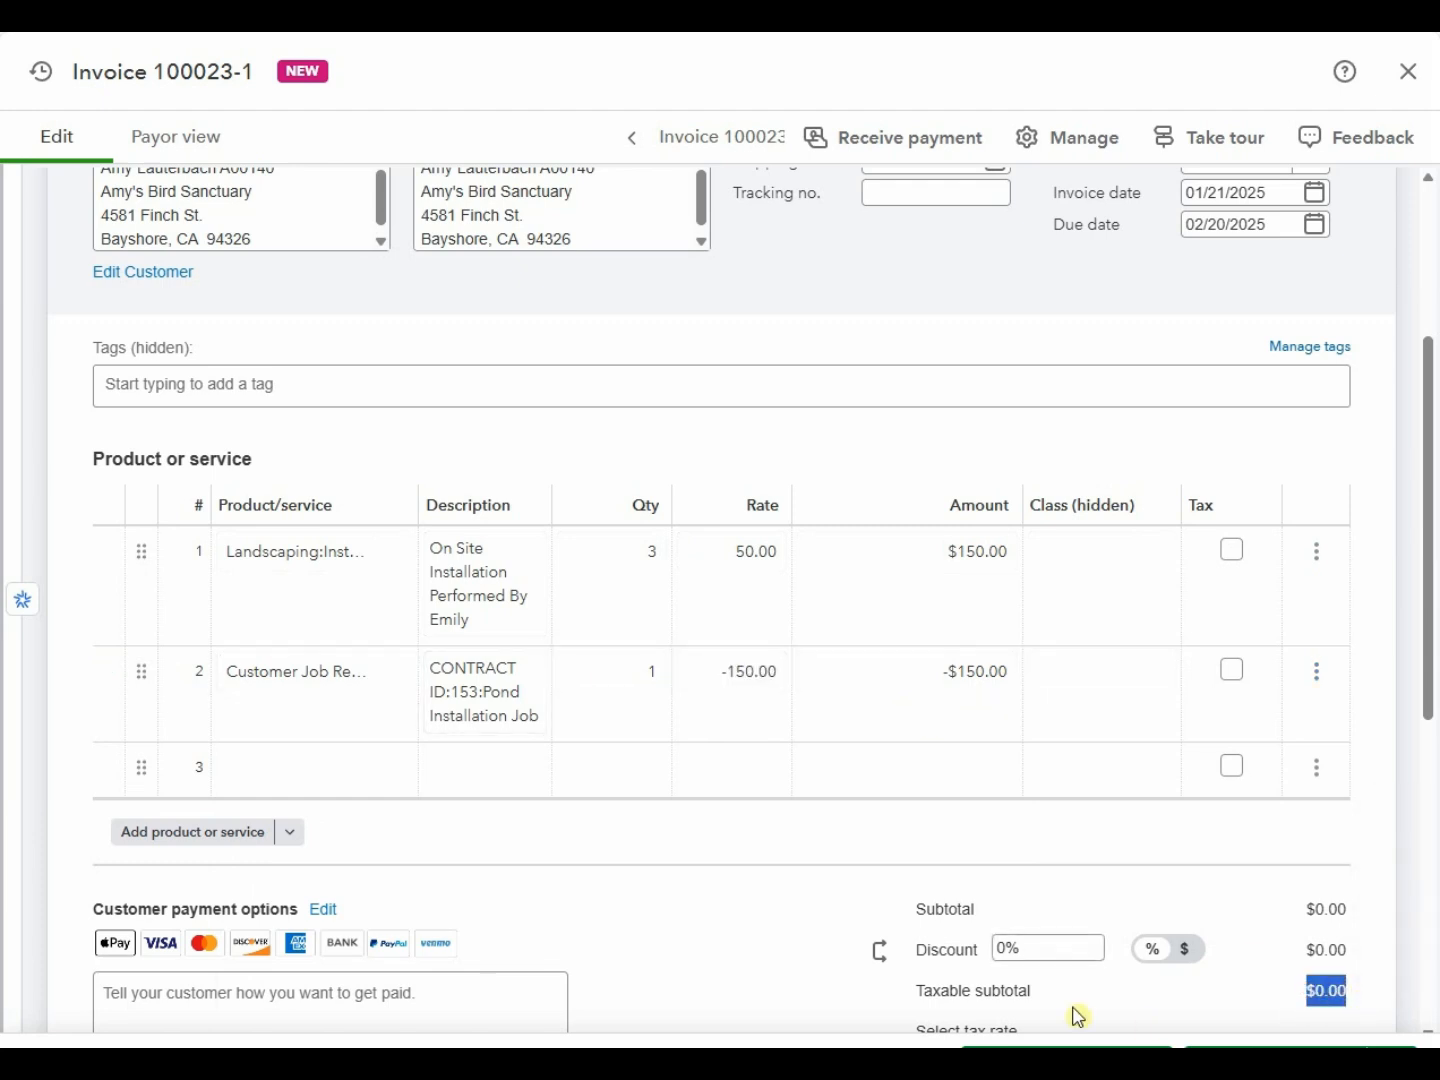
{"action": "left_click", "coordinate": [1038, 1046]}
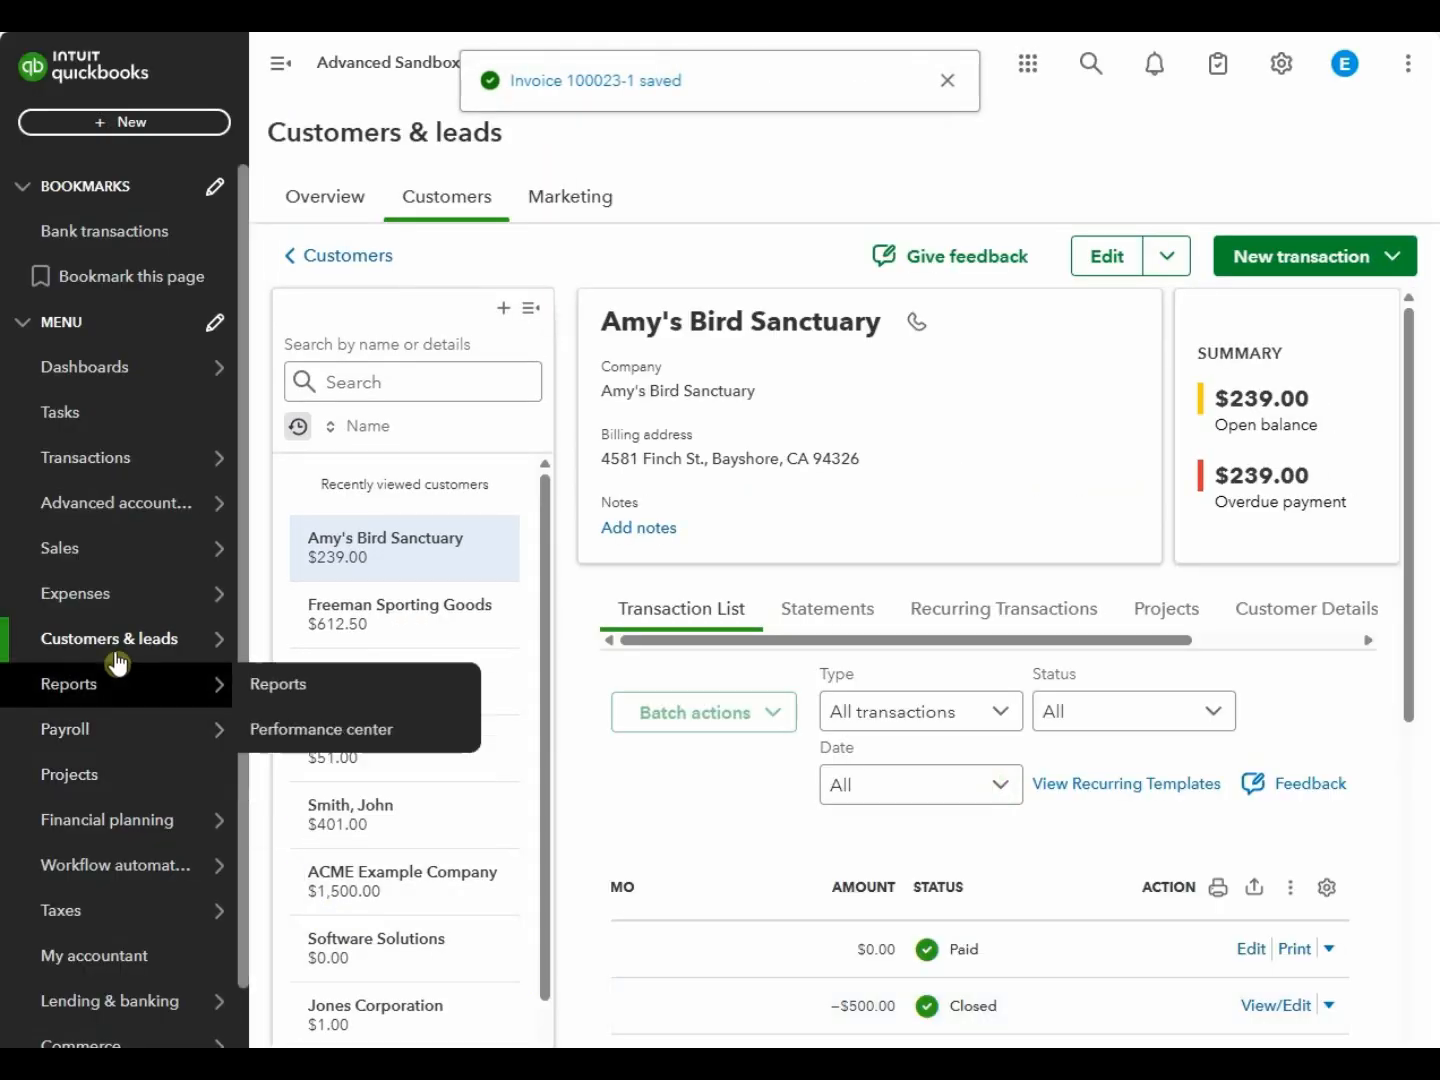
- Open the products and services list and run a report for the Customer Job Retainer item
{"action": "mouse_move", "coordinate": [113, 688]}
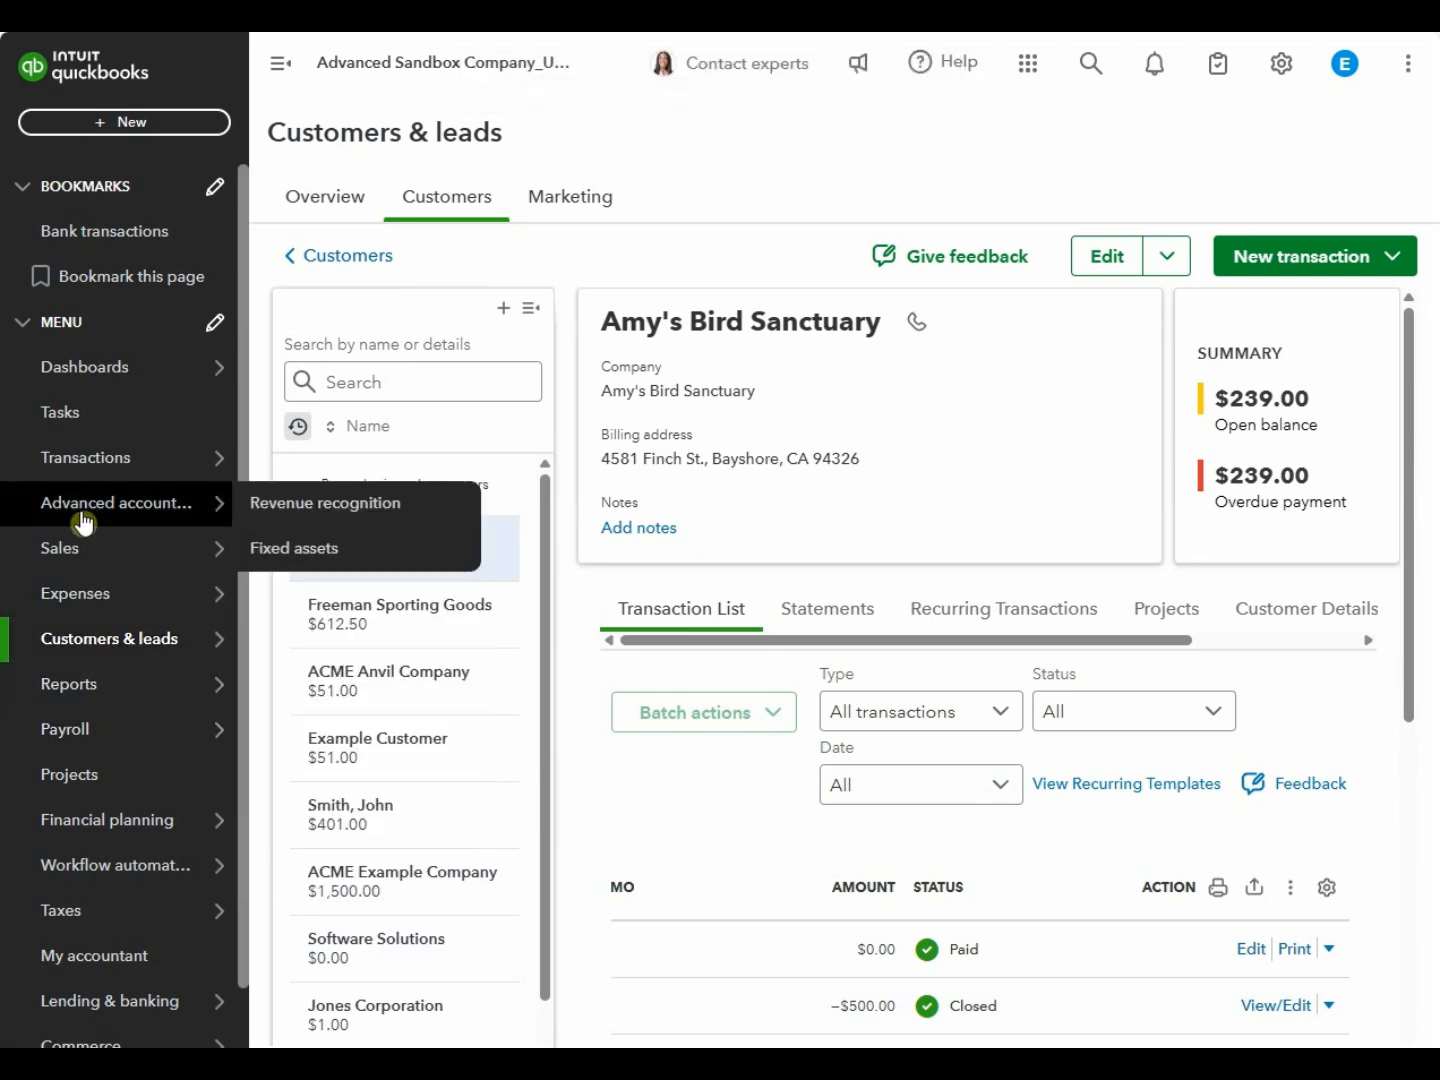
{"action": "mouse_move", "coordinate": [100, 551]}
{"action": "left_click", "coordinate": [321, 955]}
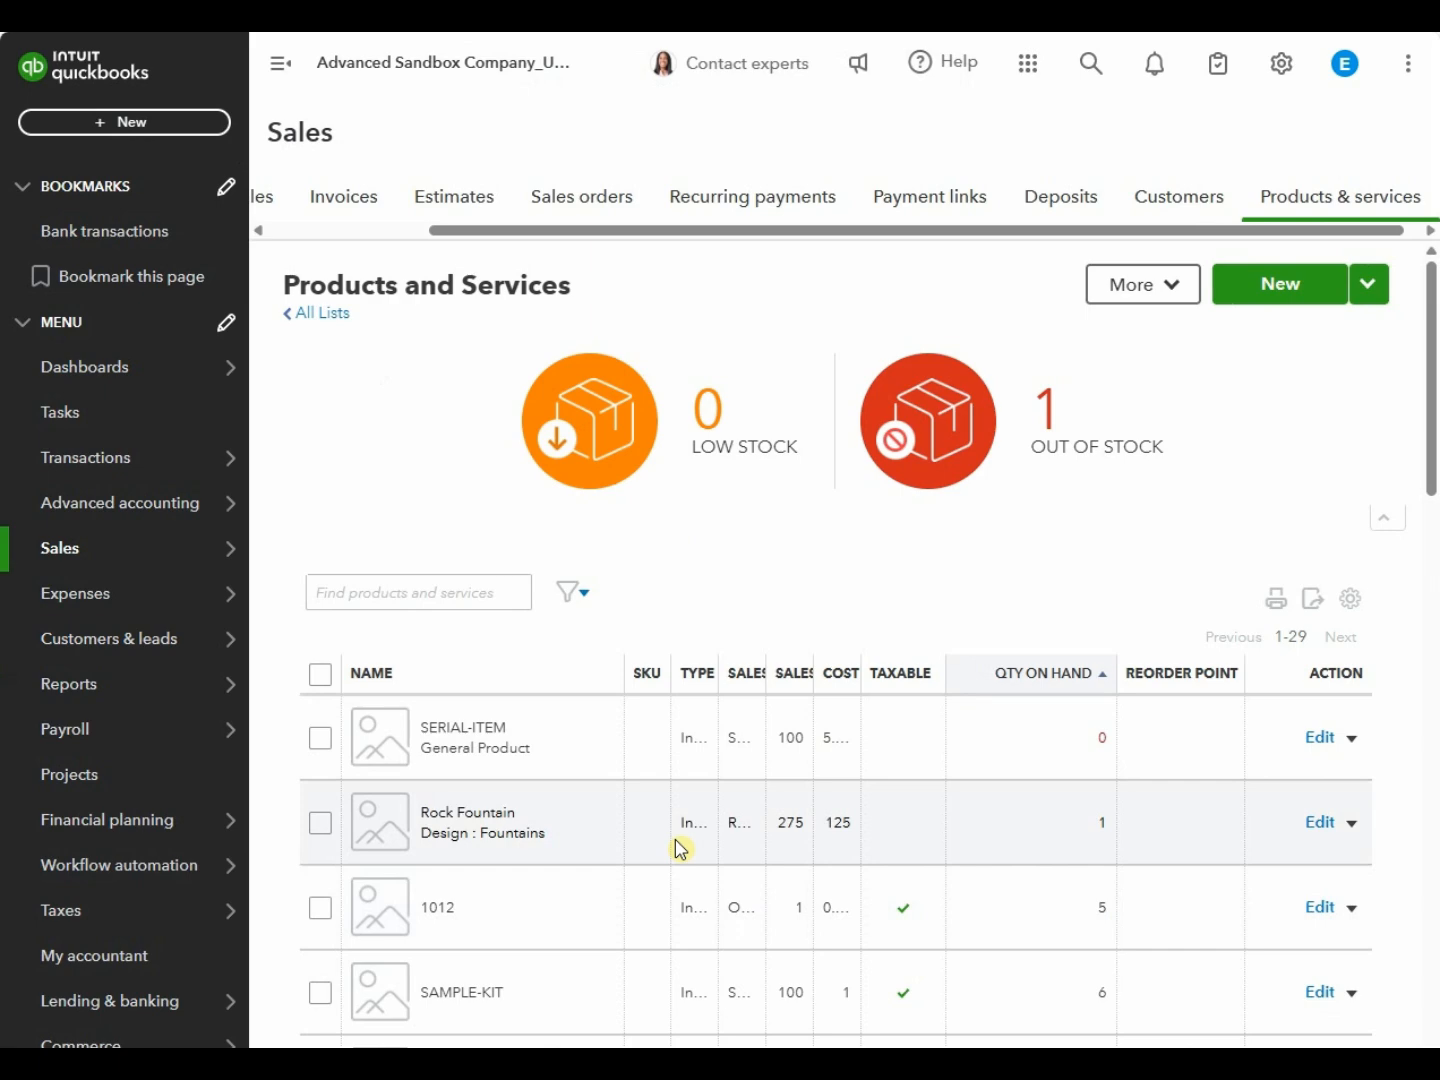
{"action": "scroll", "coordinate": [679, 843], "scroll_direction": "down", "scroll_amount": 3}
{"action": "scroll", "coordinate": [684, 841], "scroll_direction": "down", "scroll_amount": 6}
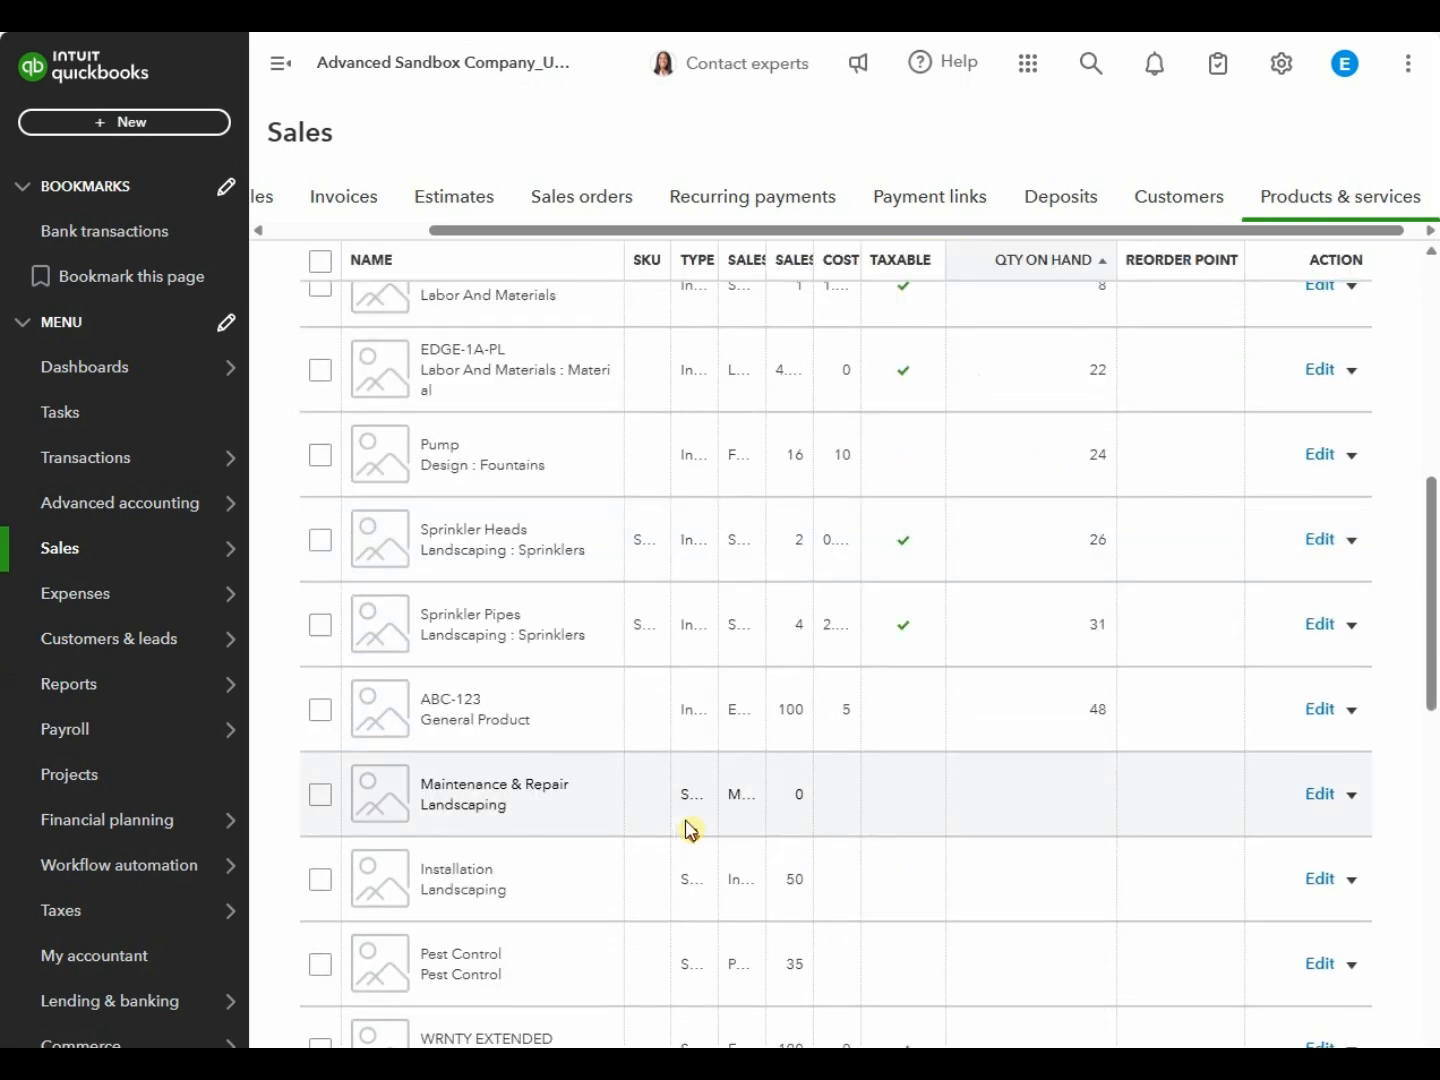
{"action": "scroll", "coordinate": [711, 797], "scroll_direction": "down", "scroll_amount": 2}
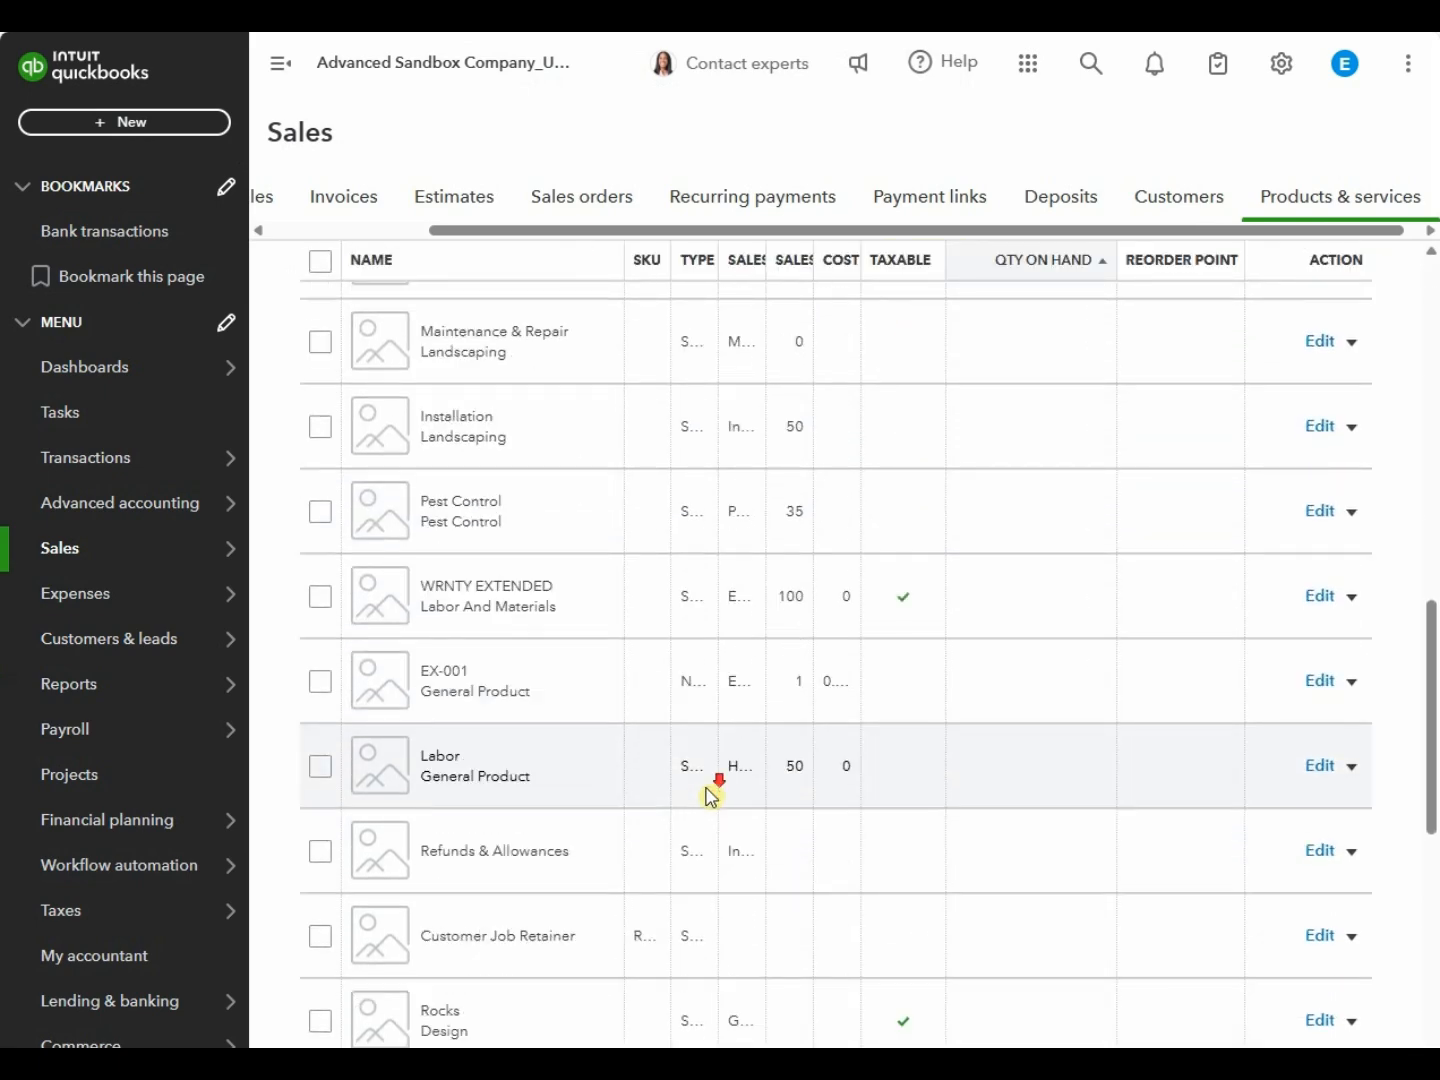
{"action": "scroll", "coordinate": [711, 797], "scroll_direction": "down", "scroll_amount": 2}
{"action": "left_click", "coordinate": [1353, 710]}
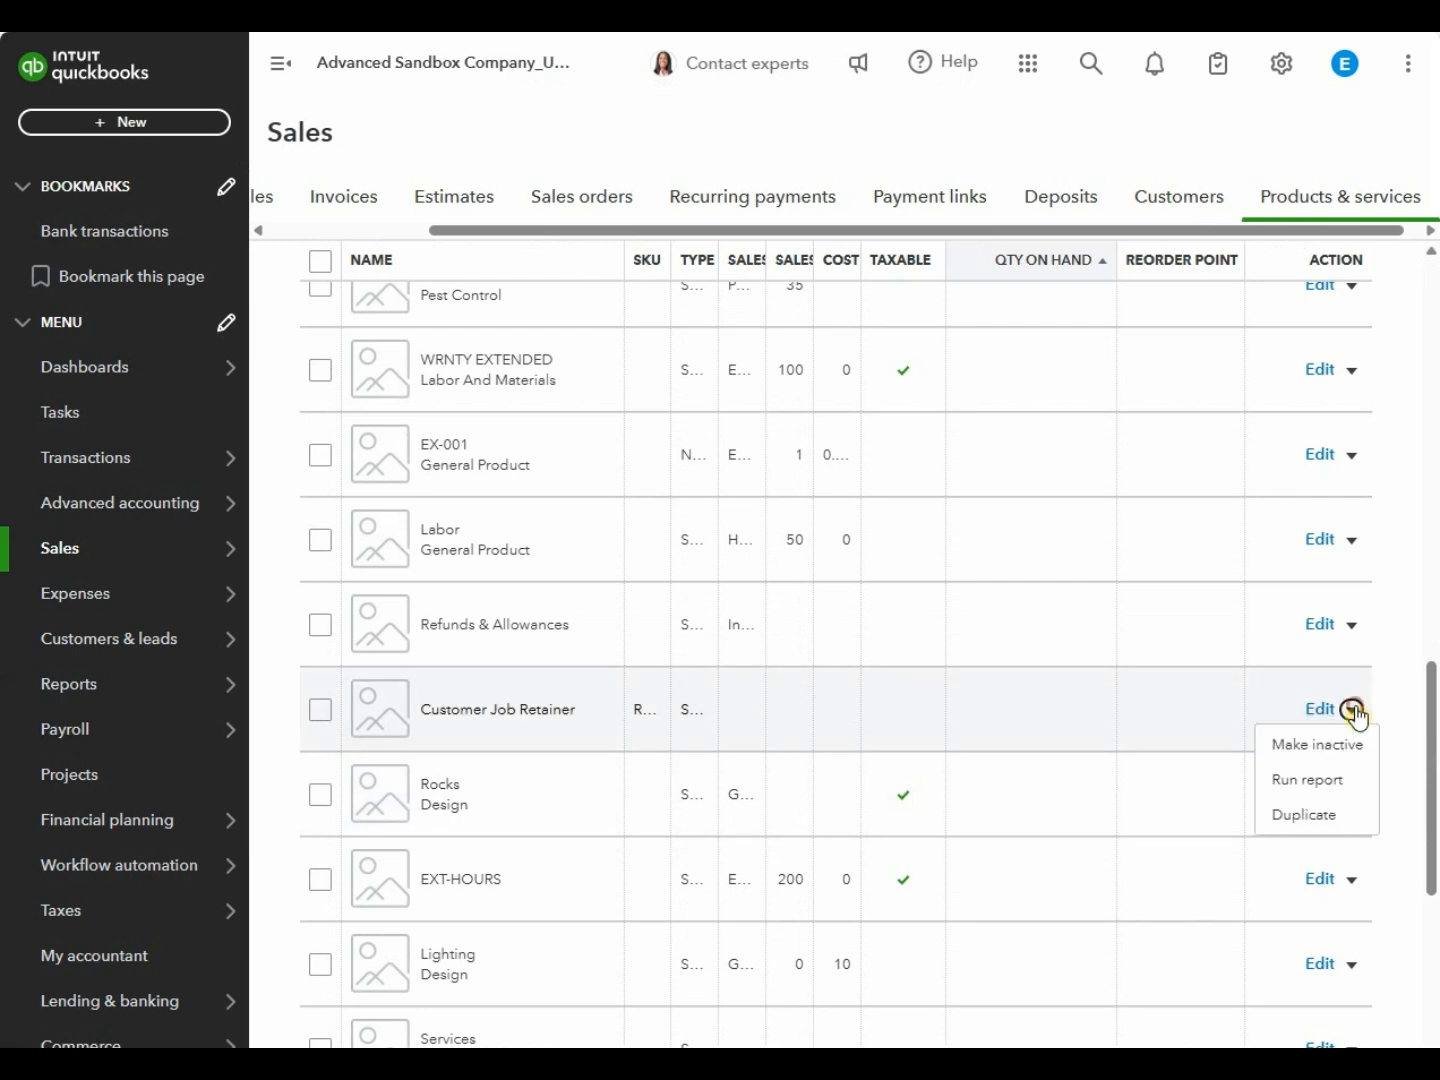
{"action": "left_click", "coordinate": [1332, 779]}
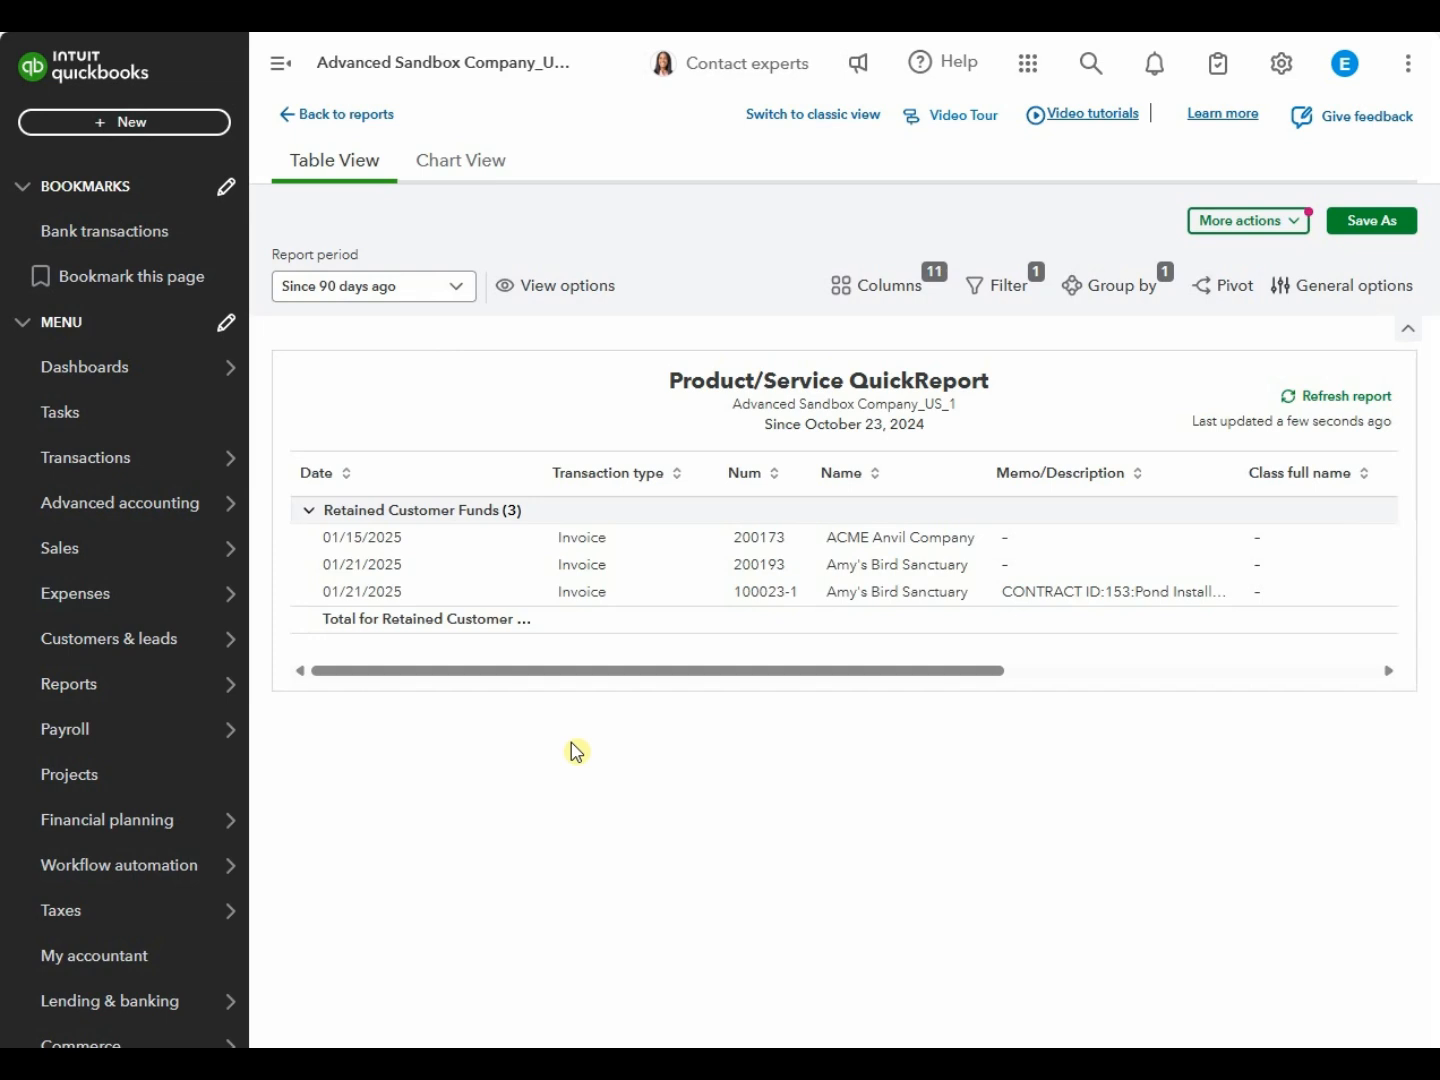
- Examine the rates, amounts, running balance and total in the Customer Job Retainer's QuickReport
{"action": "left_click", "coordinate": [645, 670]}
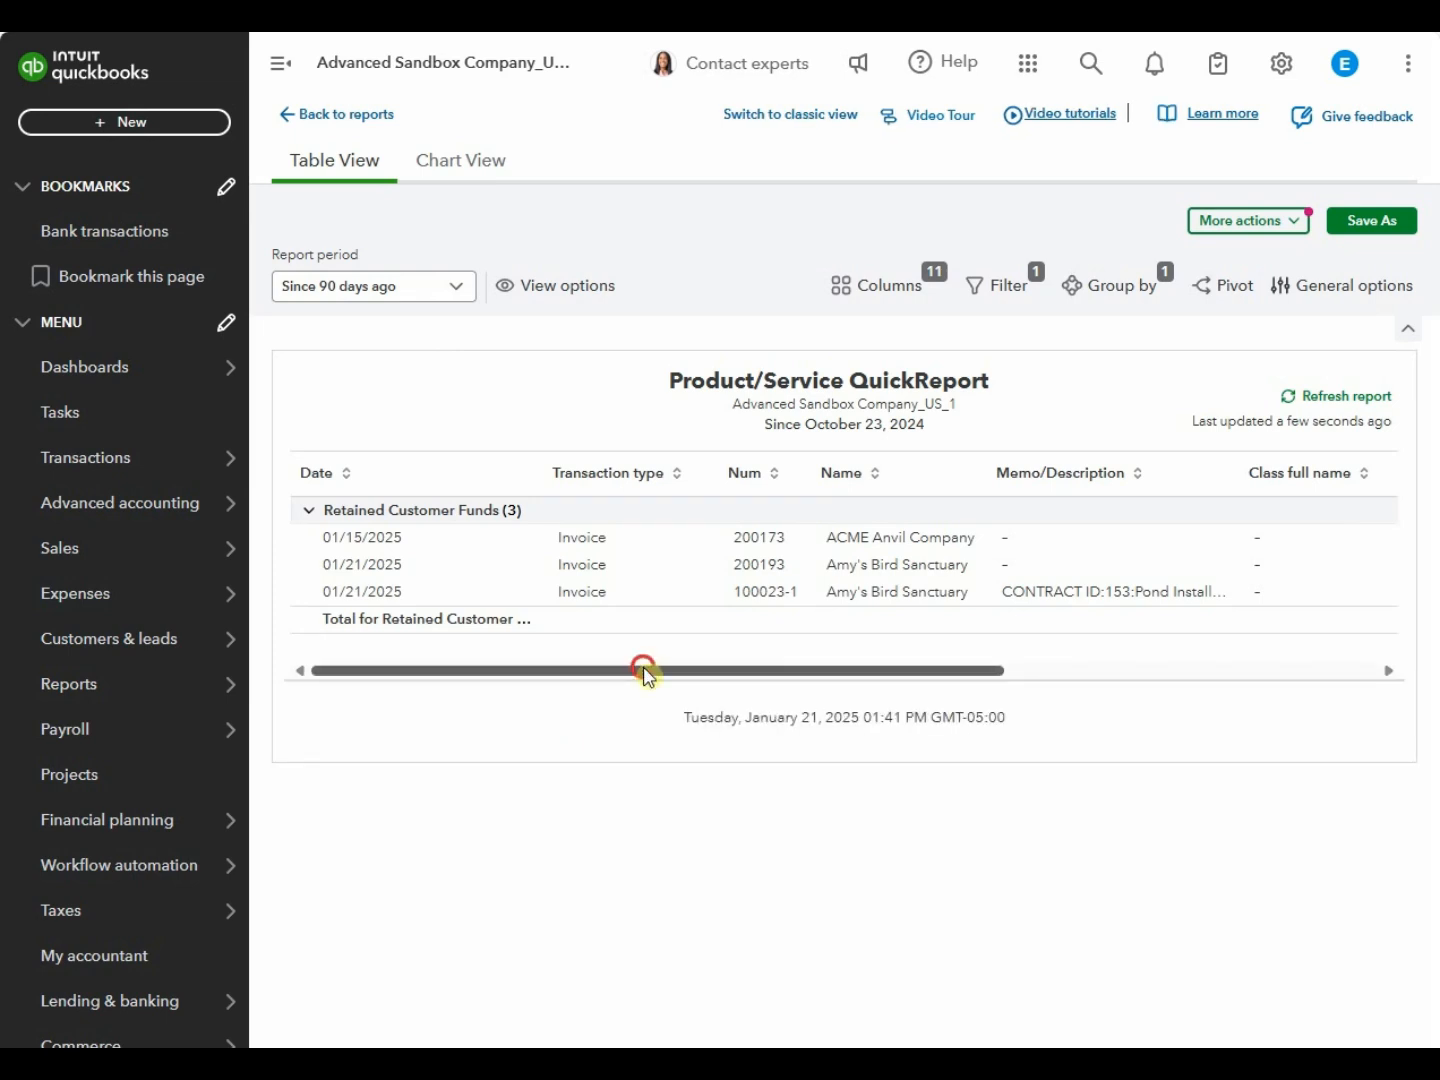
{"action": "left_click_drag", "start_coordinate": [648, 675], "coordinate": [1080, 725]}
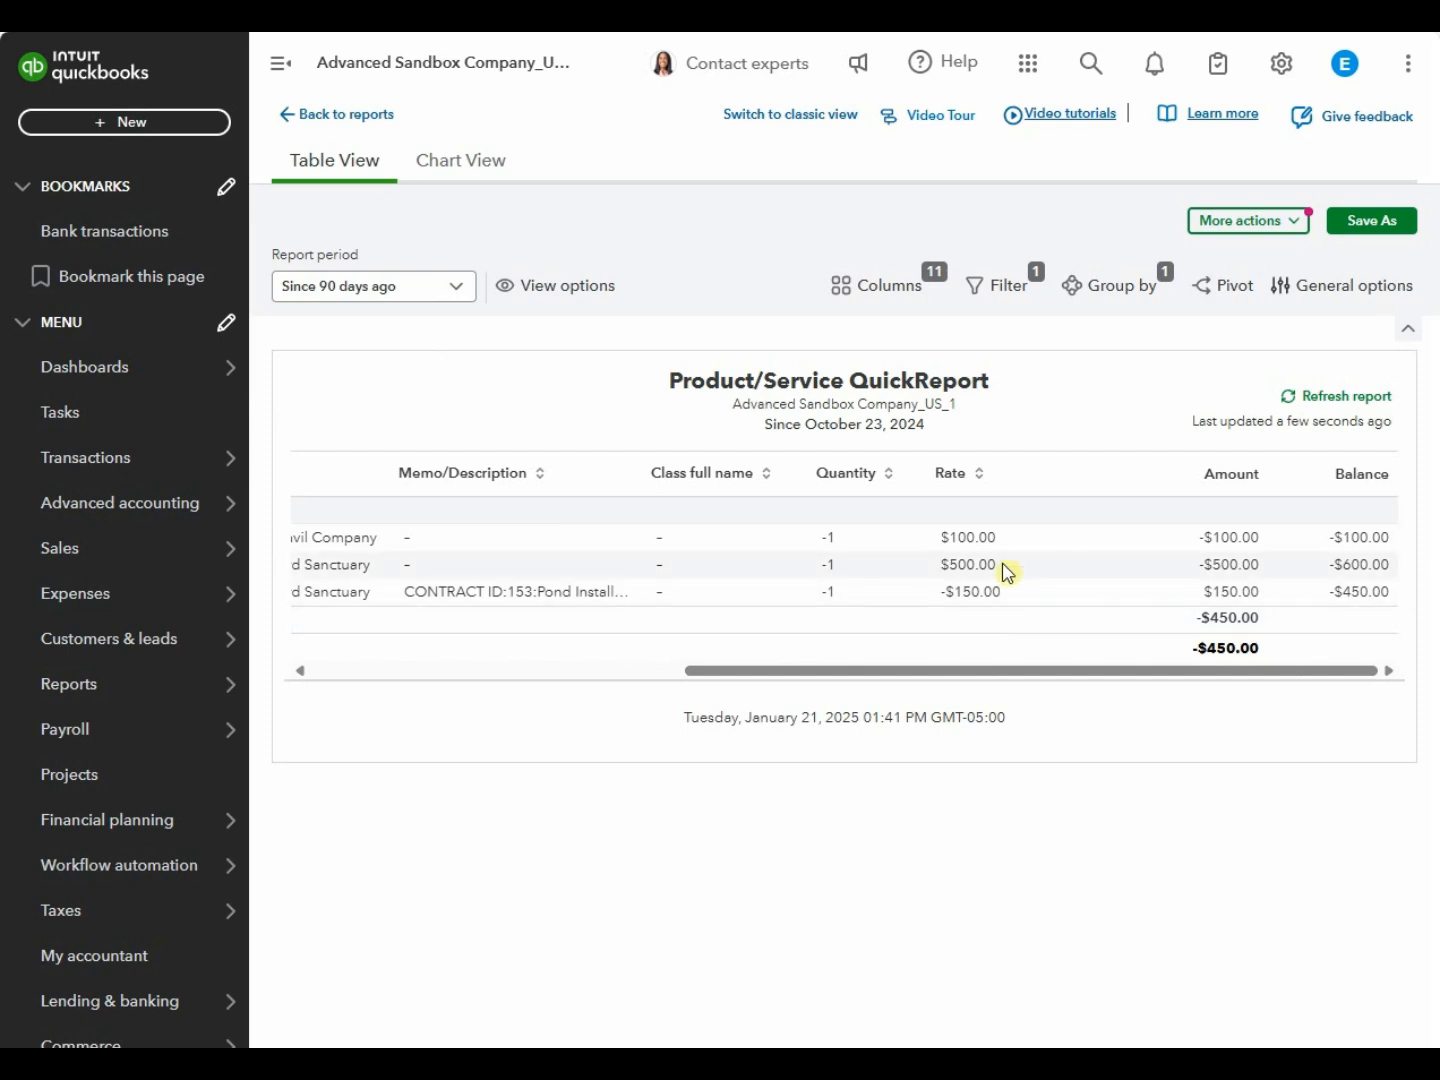
{"action": "left_click_drag", "start_coordinate": [1333, 599], "coordinate": [1391, 604]}
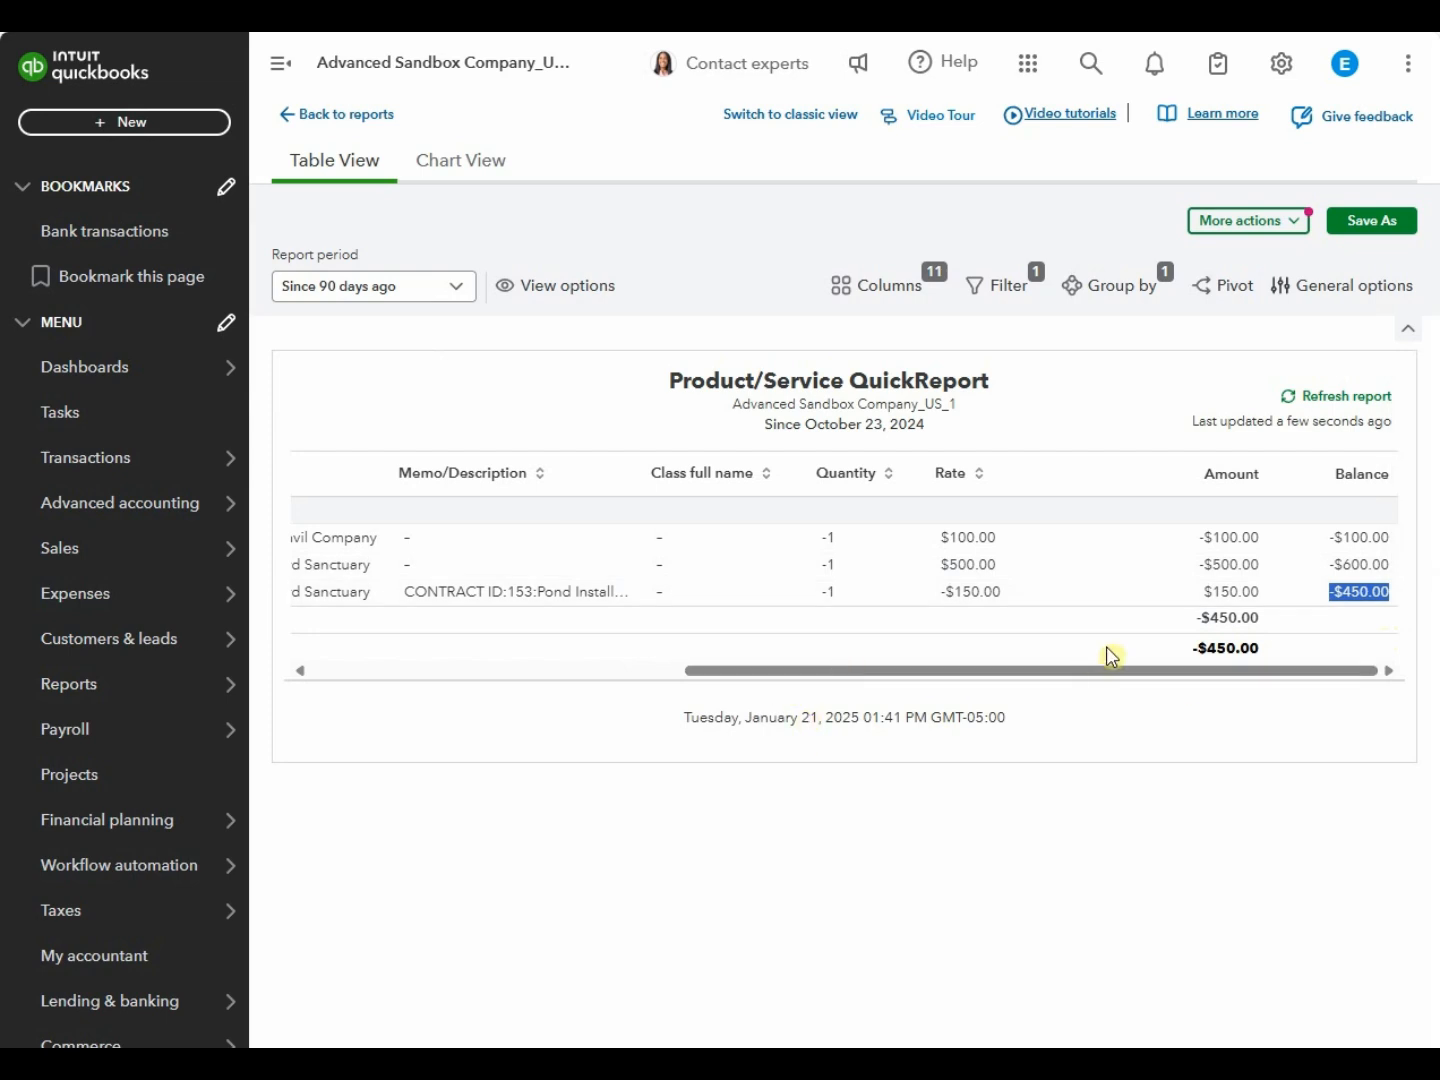
{"action": "left_click_drag", "start_coordinate": [1262, 656], "coordinate": [1185, 672]}
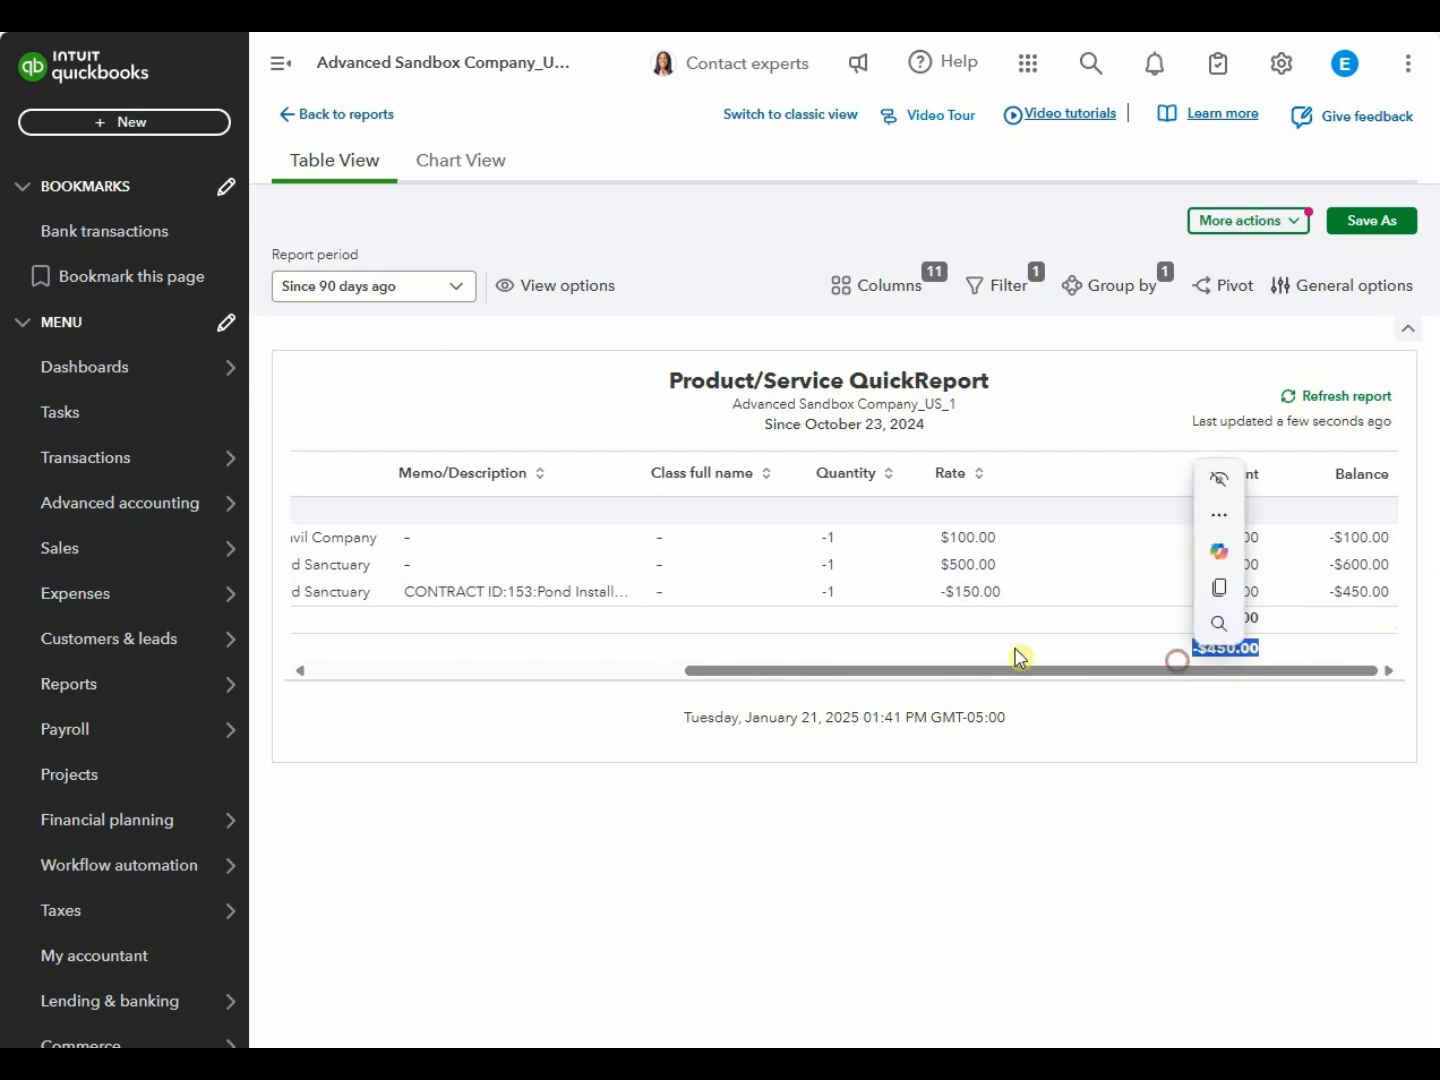
- Switch back to DrivenCRM, then close the completed work order and the Work-Order Processing window to return to the sales order
{"action": "left_click_drag", "start_coordinate": [900, 679], "coordinate": [400, 704]}
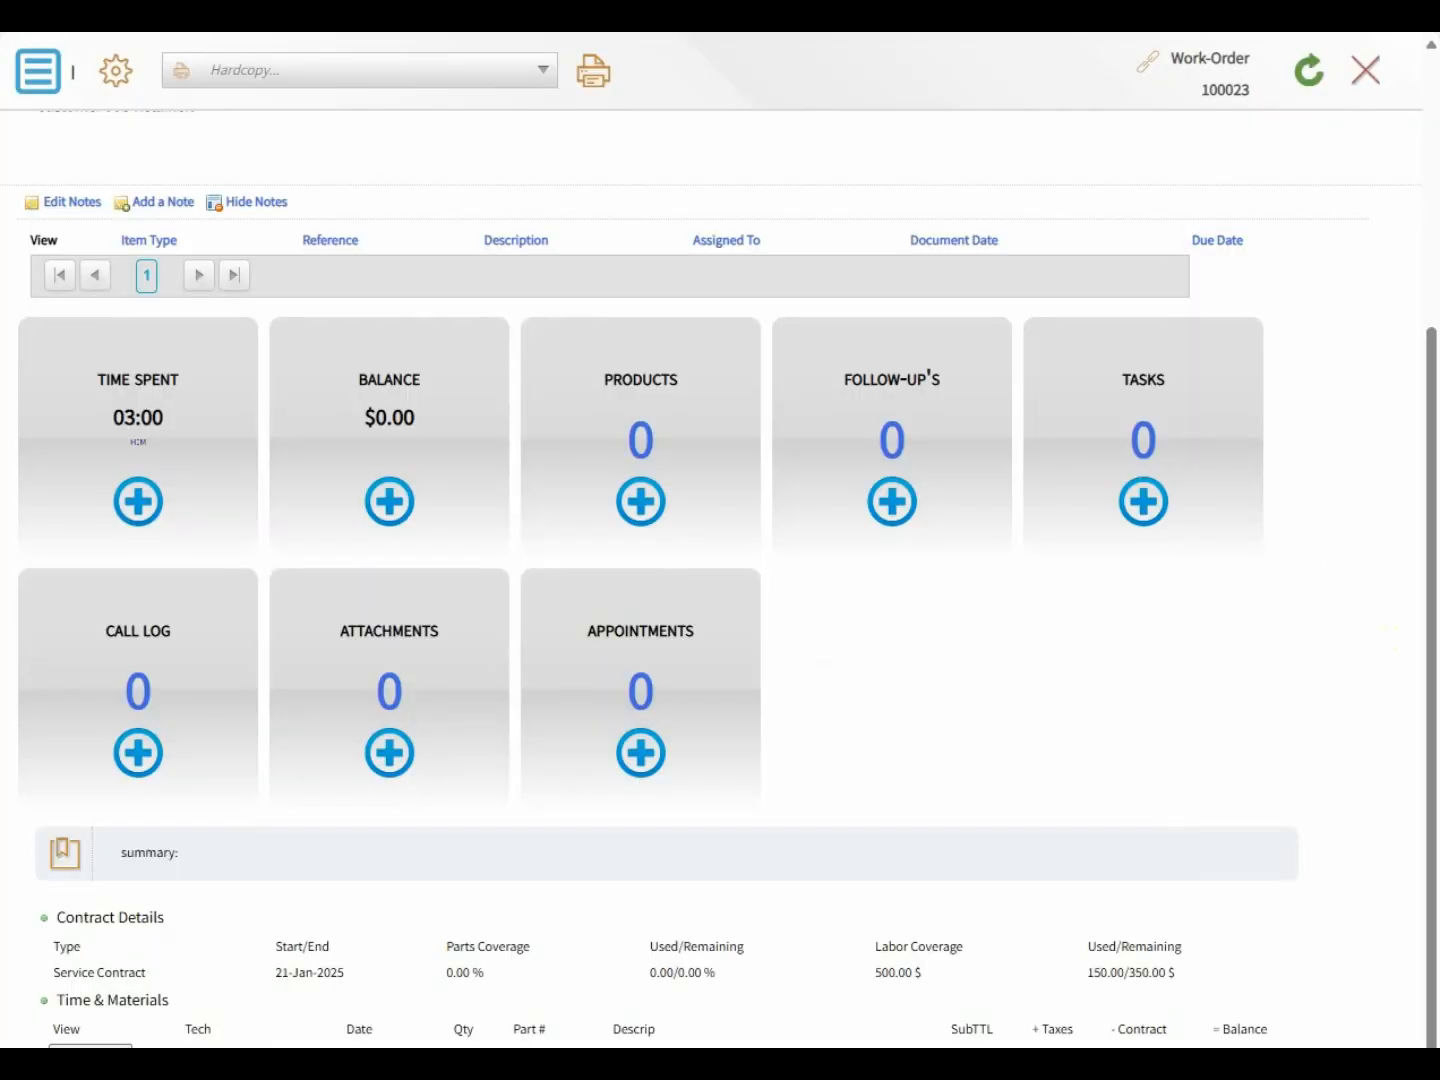
{"action": "scroll", "coordinate": [976, 260], "scroll_direction": "up", "scroll_amount": 4}
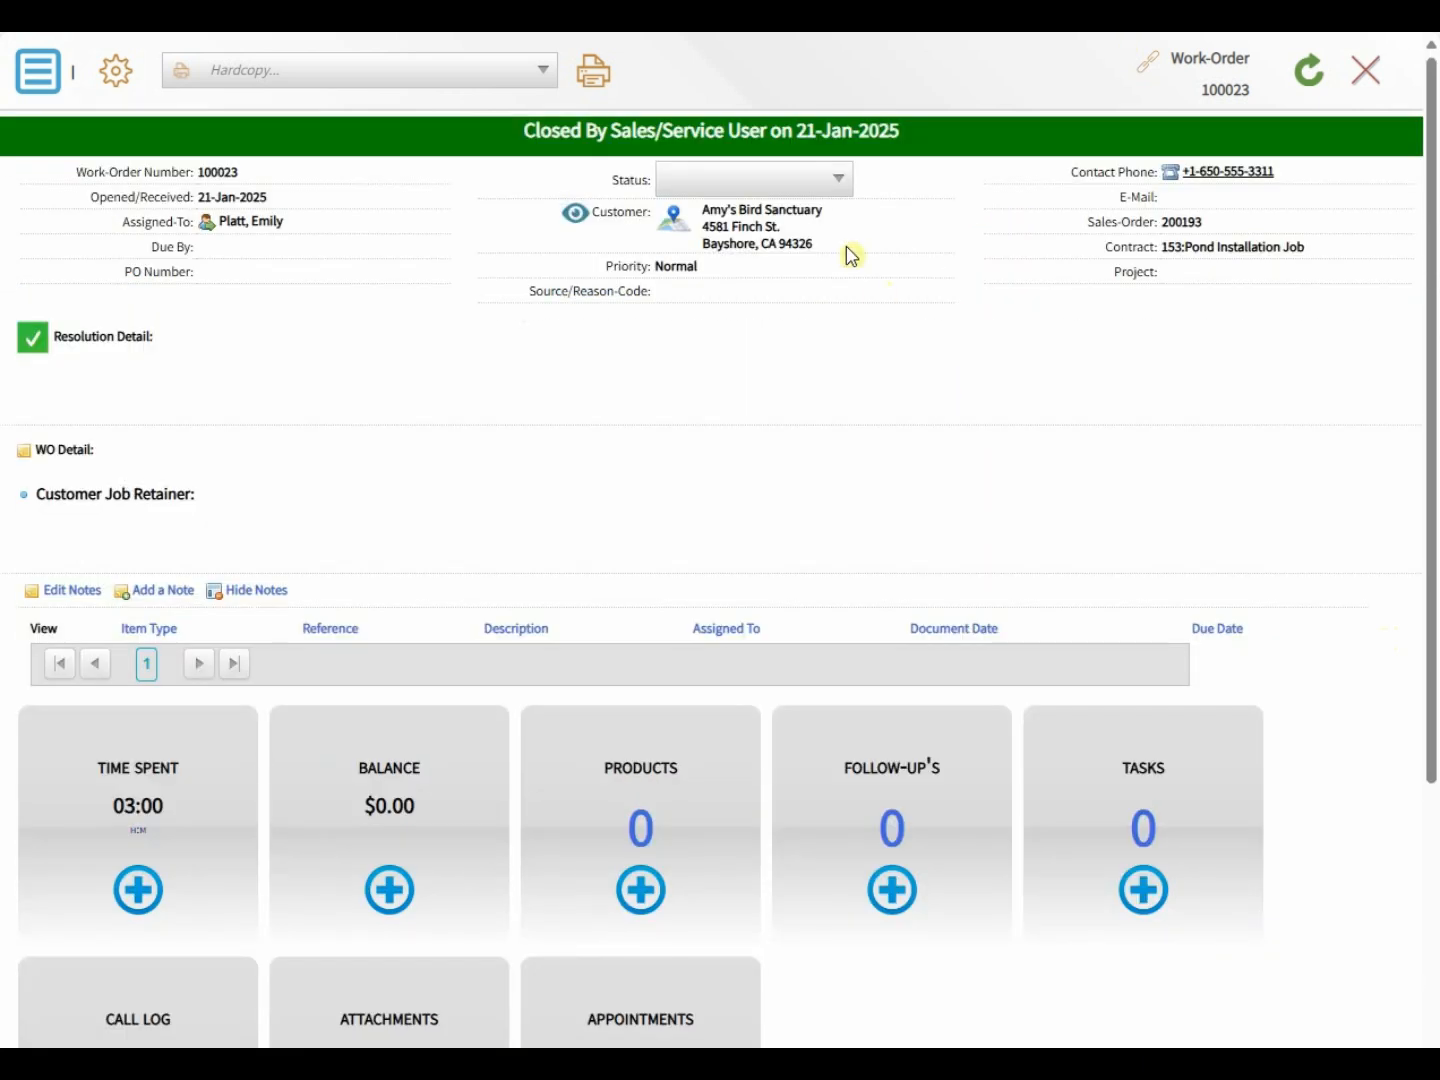
{"action": "left_click", "coordinate": [1364, 80]}
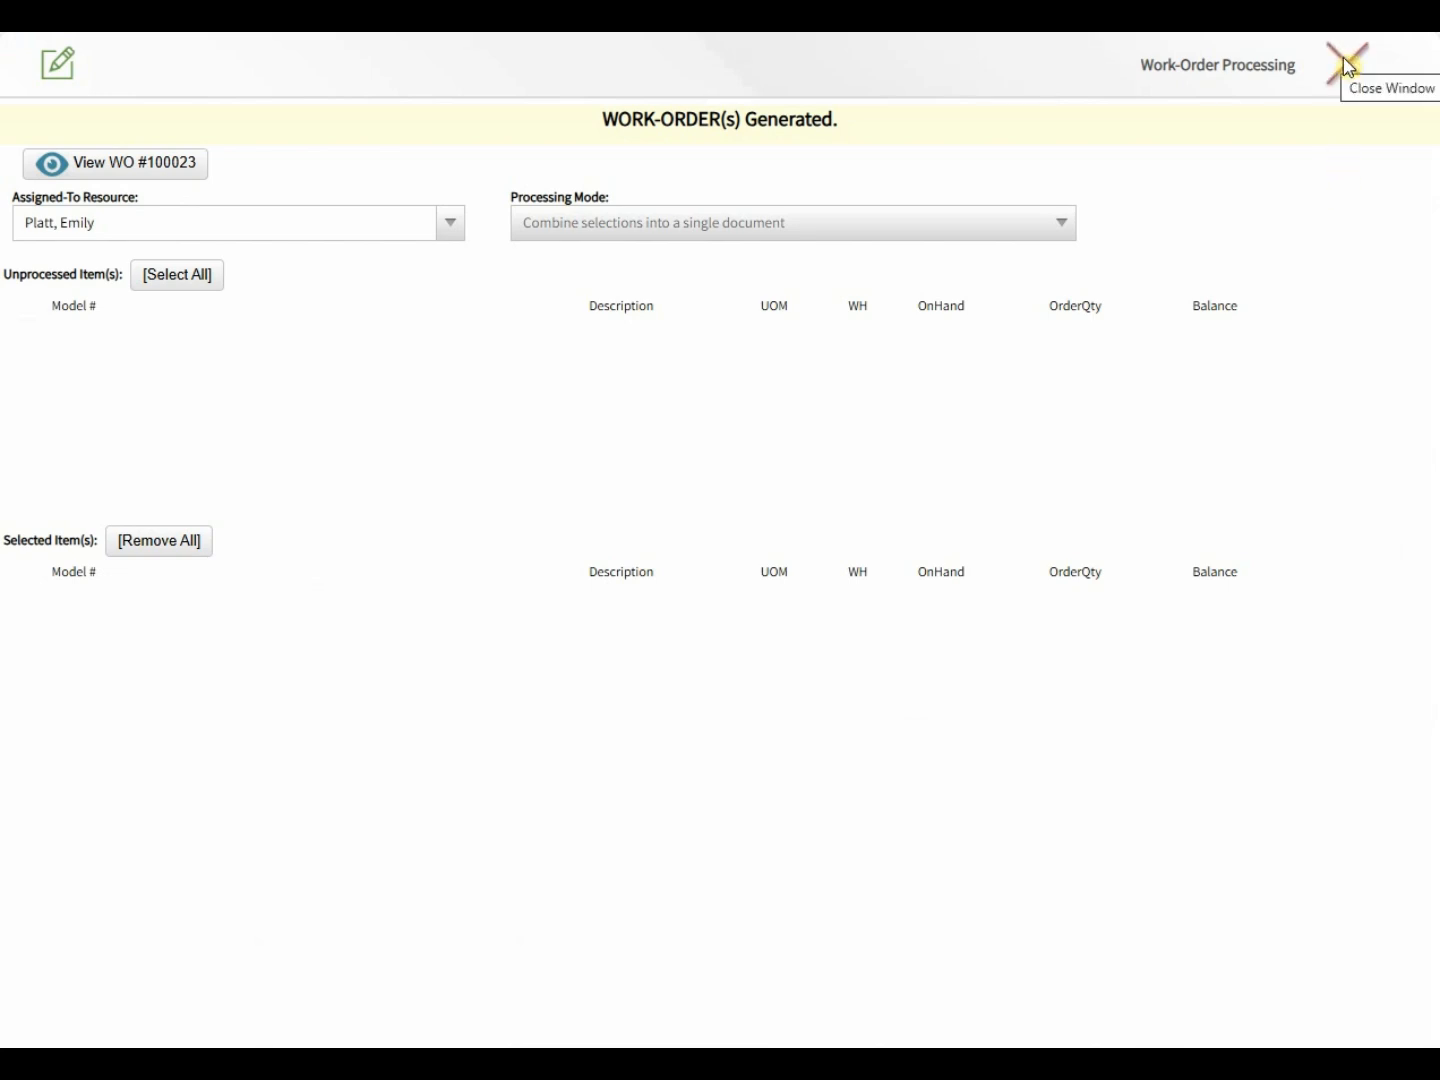
{"action": "left_click", "coordinate": [1347, 67]}
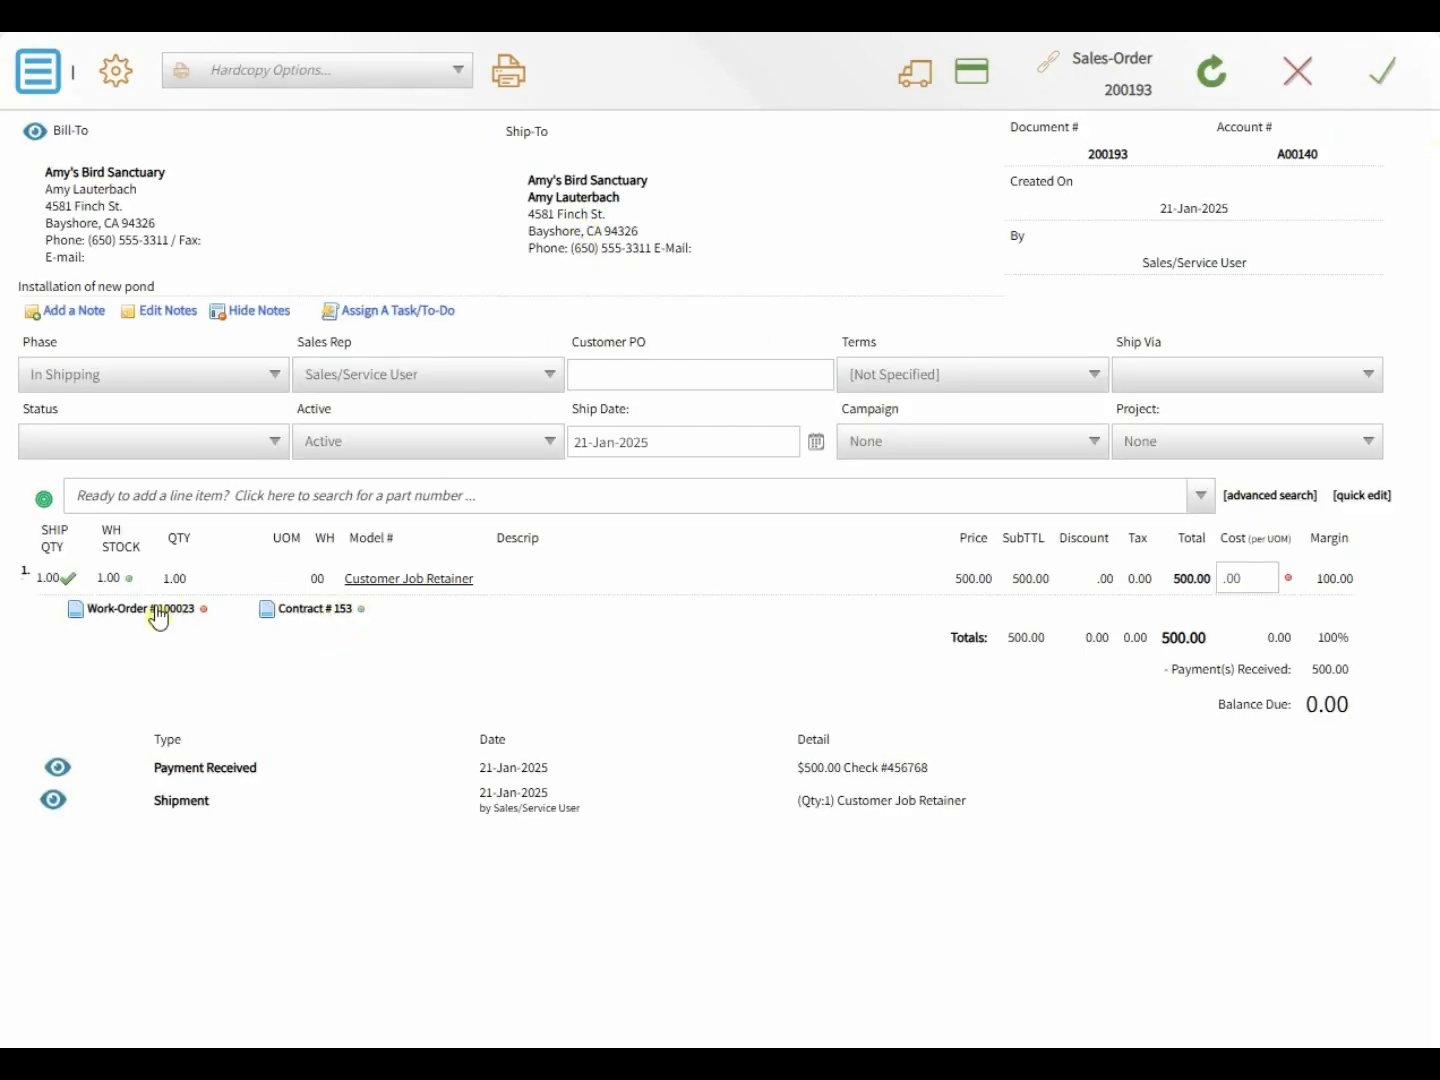
- Send the Customer Job Retainer sales order to history, confirm the move, and close the Item Research window
{"action": "left_click", "coordinate": [37, 70]}
{"action": "left_click", "coordinate": [110, 314]}
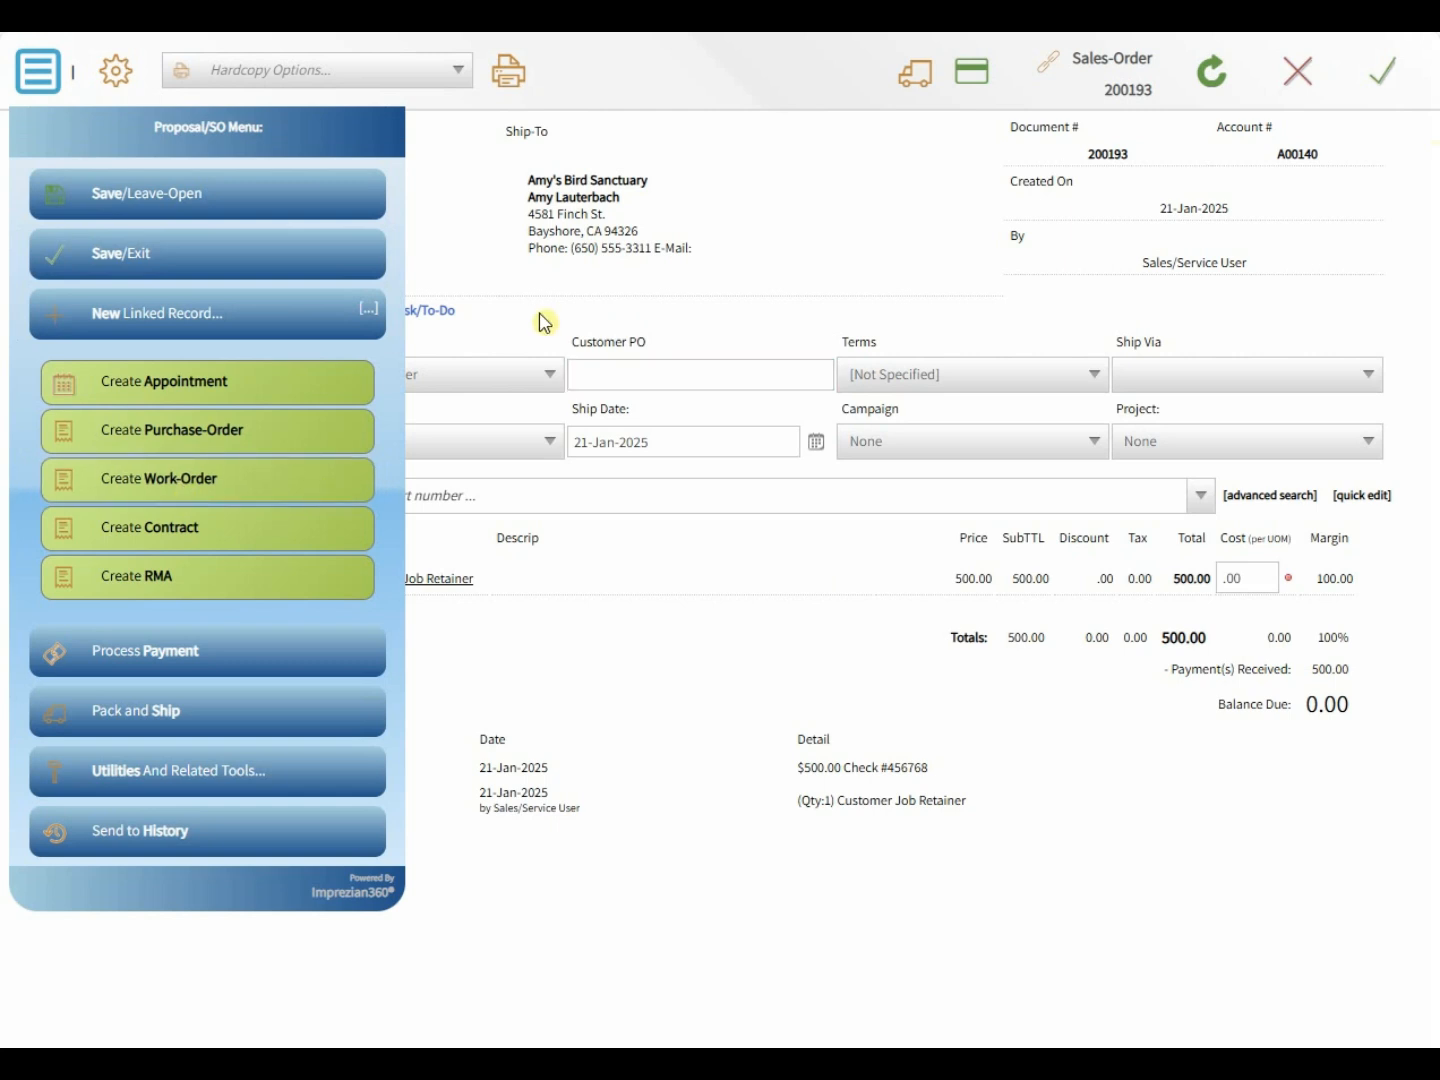
{"action": "left_click", "coordinate": [136, 833]}
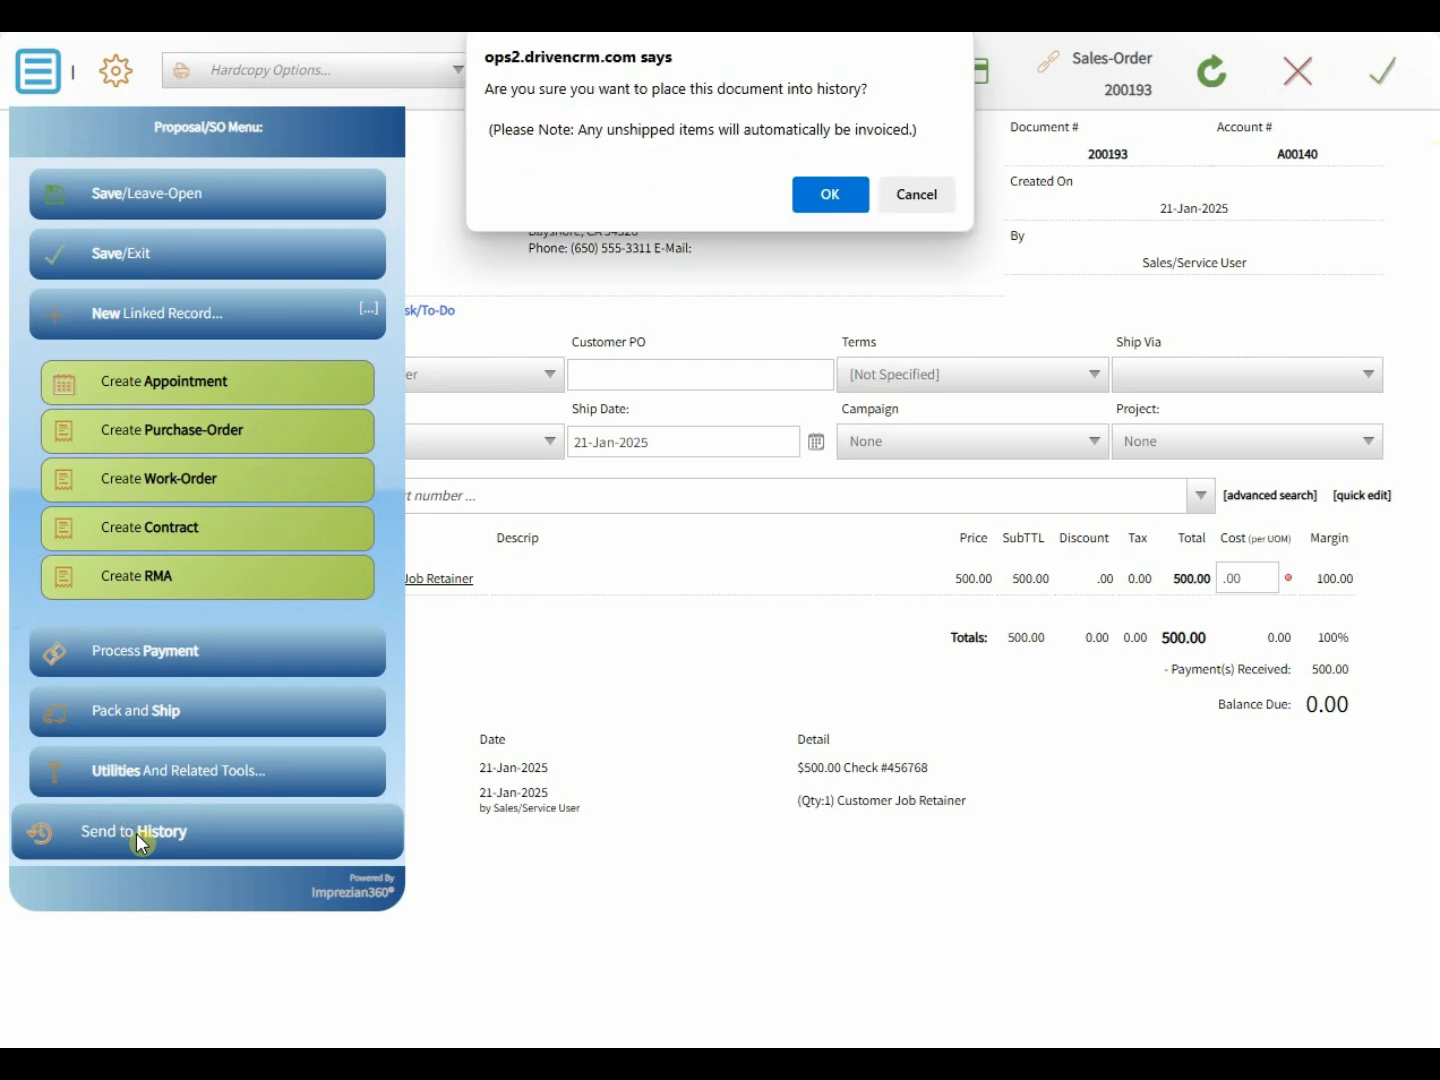
{"action": "left_click", "coordinate": [830, 194]}
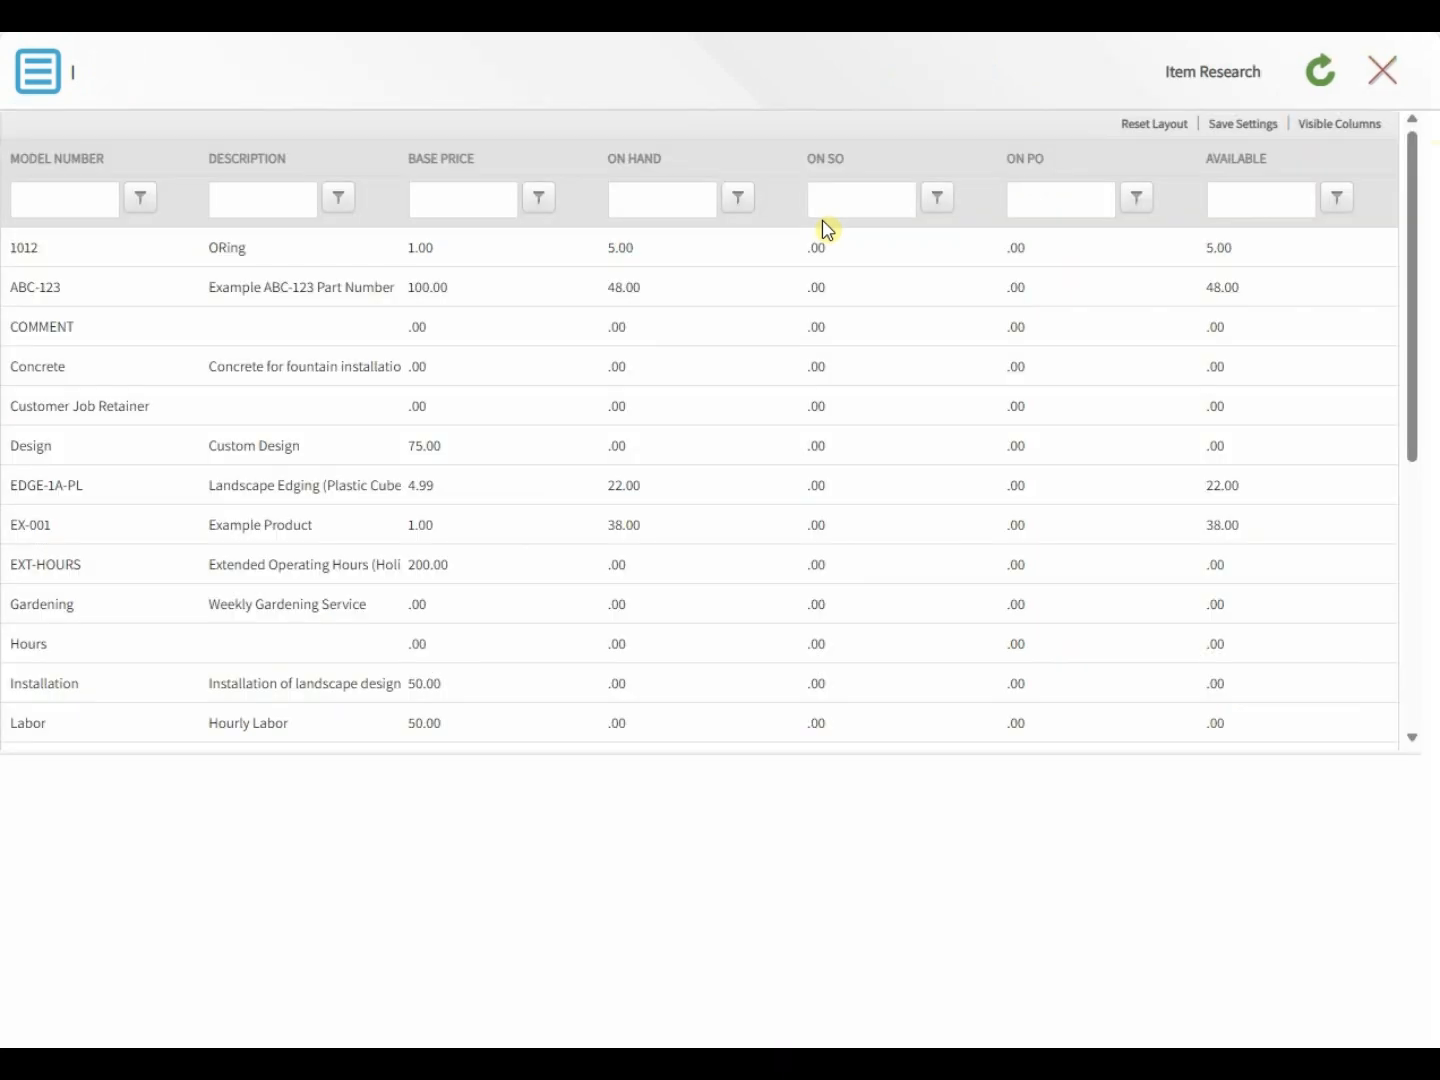
{"action": "left_click", "coordinate": [1391, 88]}
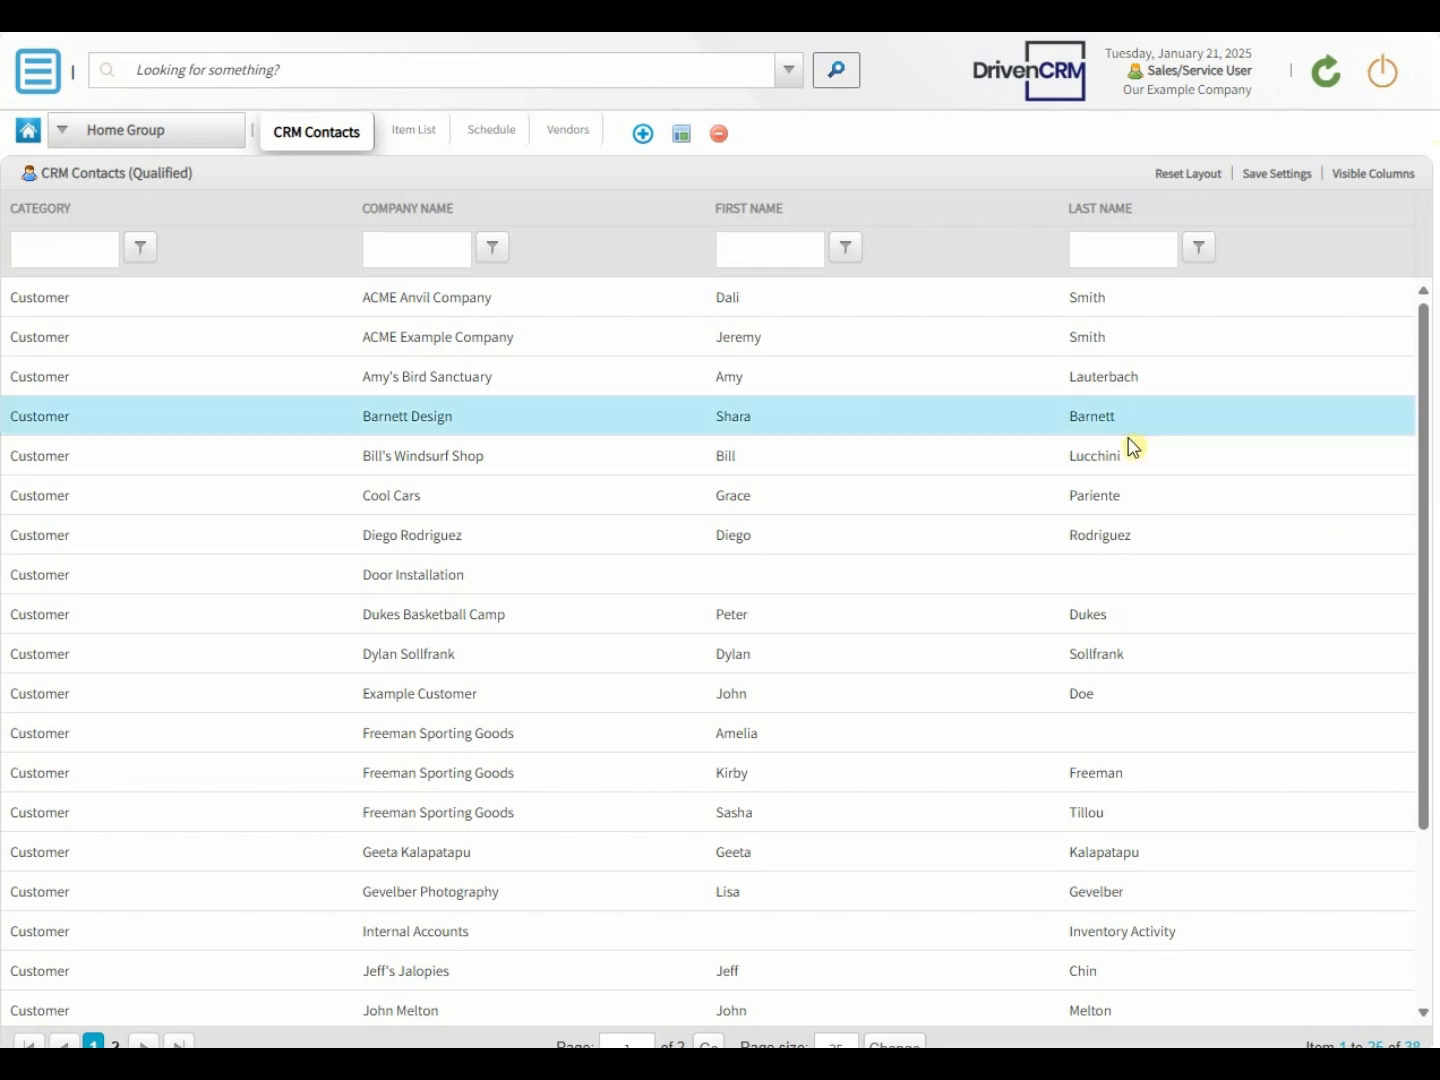